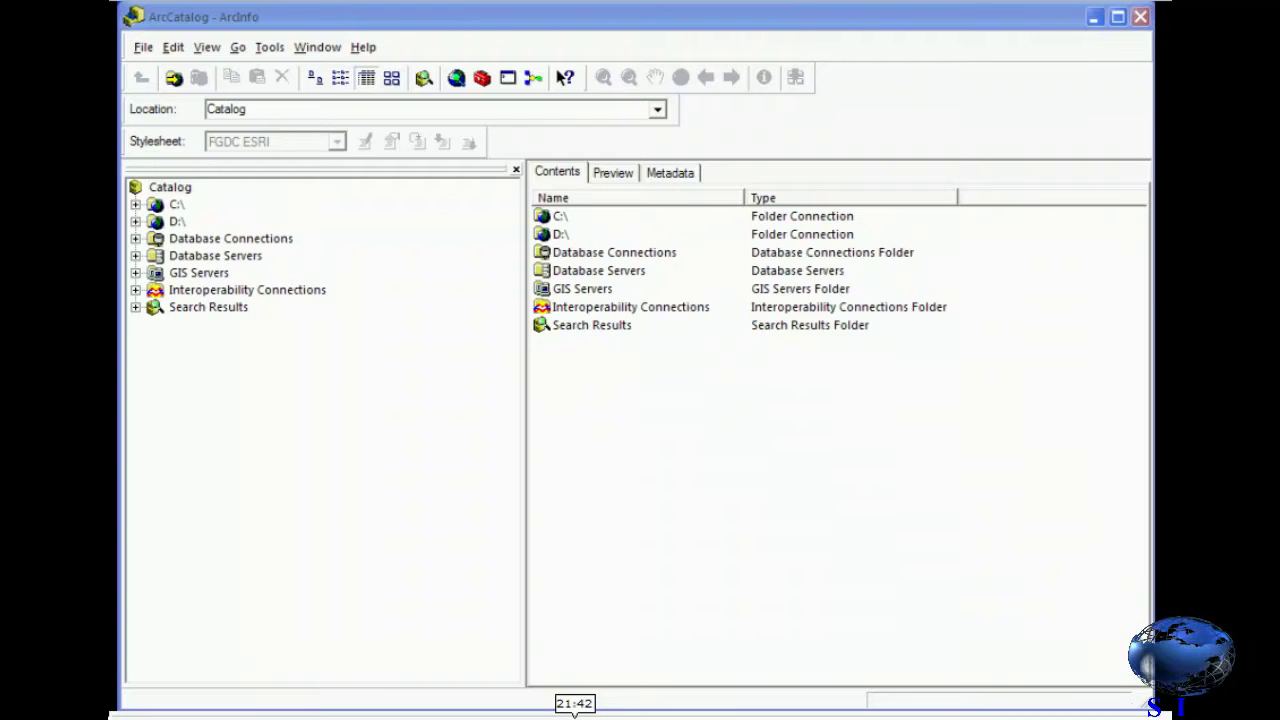
Create a folder named CREATION BASE DE DONNEES inside the 01- FORMATION SIG A.T folder on drive D.
click(137, 221)
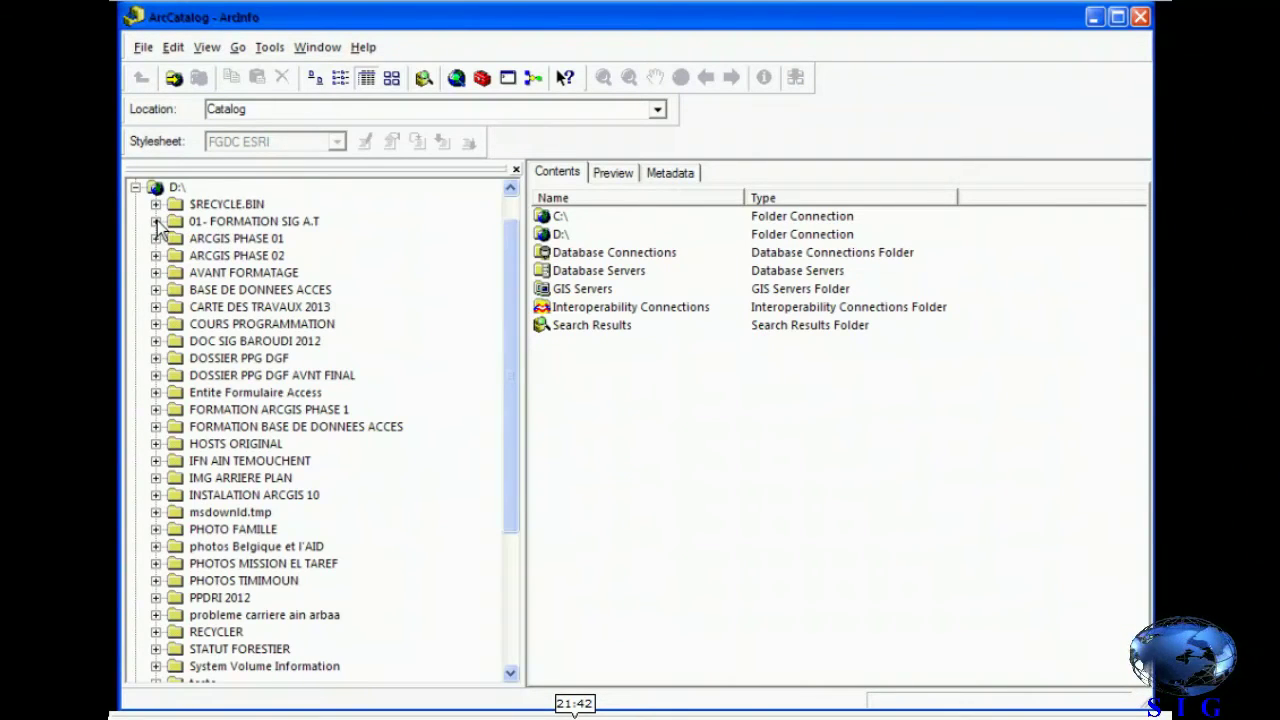
click(156, 221)
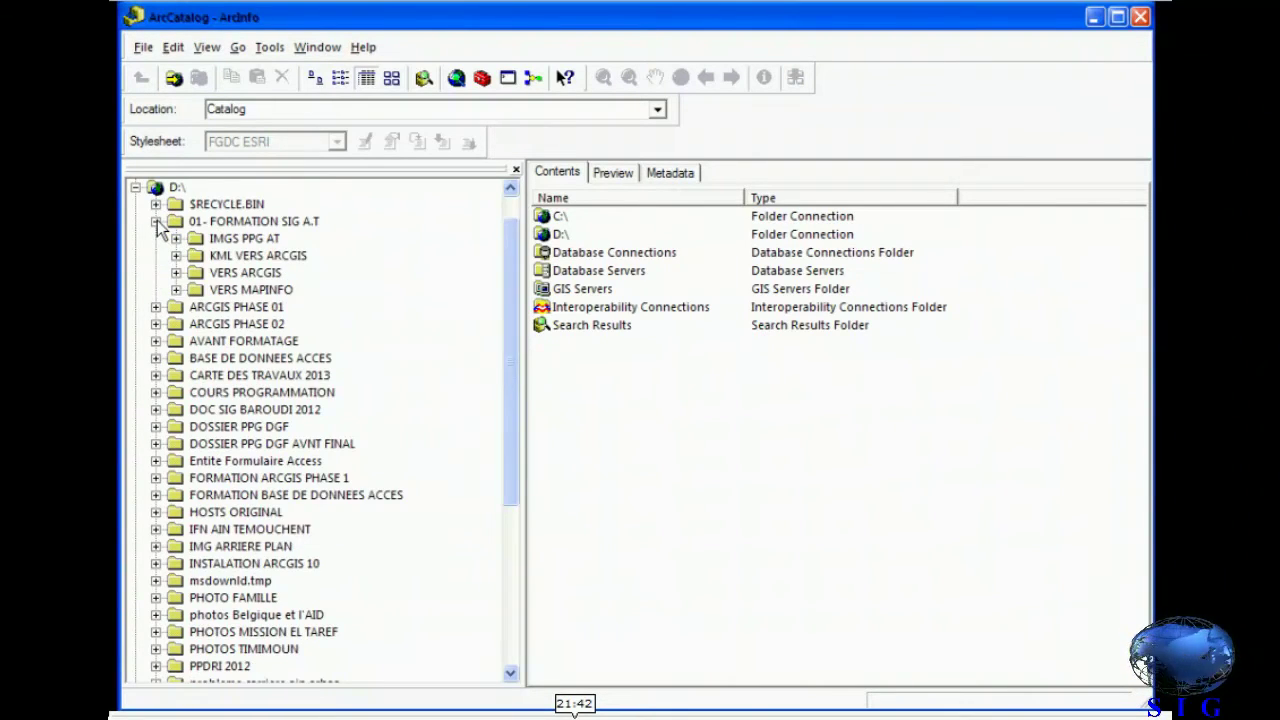
click(222, 222)
right_click(222, 222)
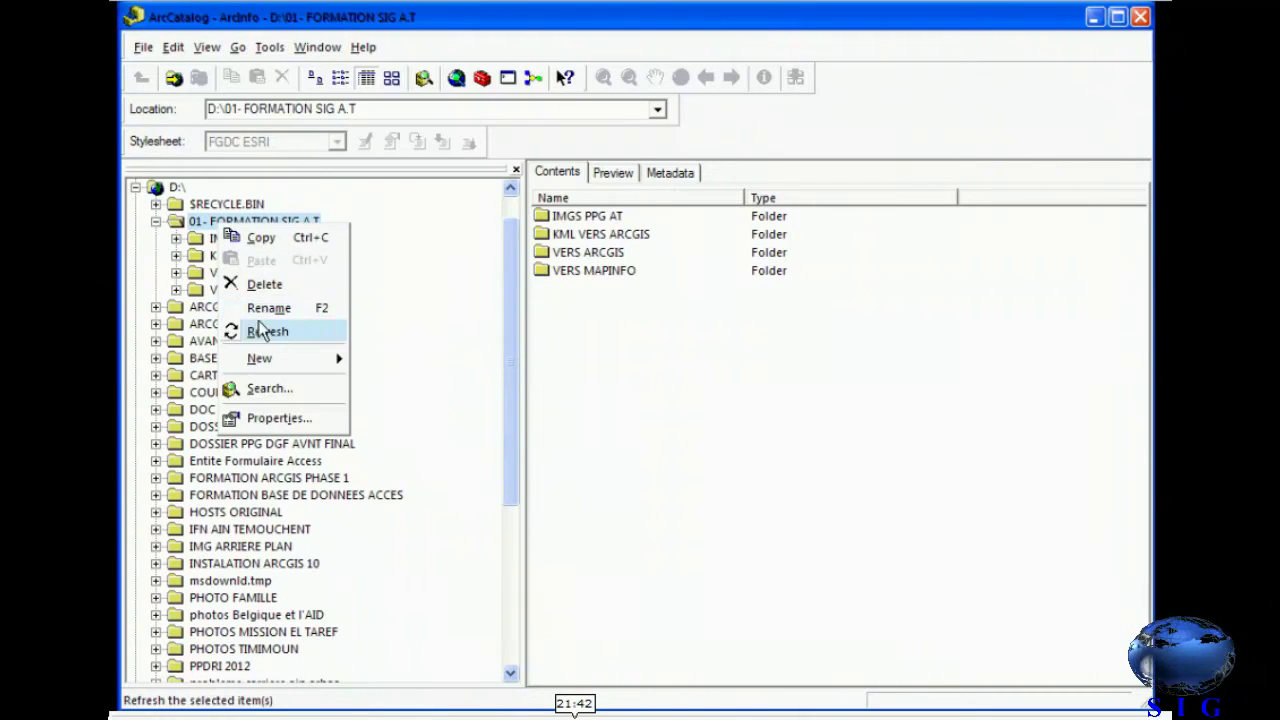
mouse_move(263, 352)
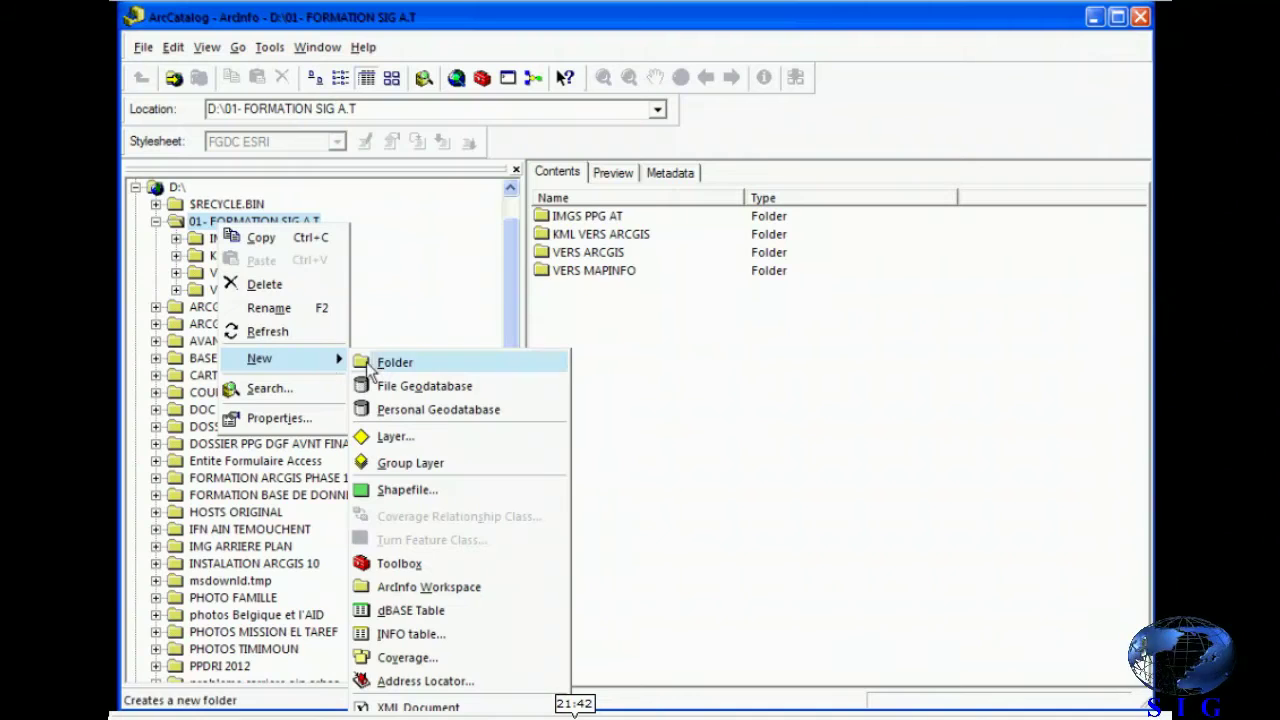
click(371, 362)
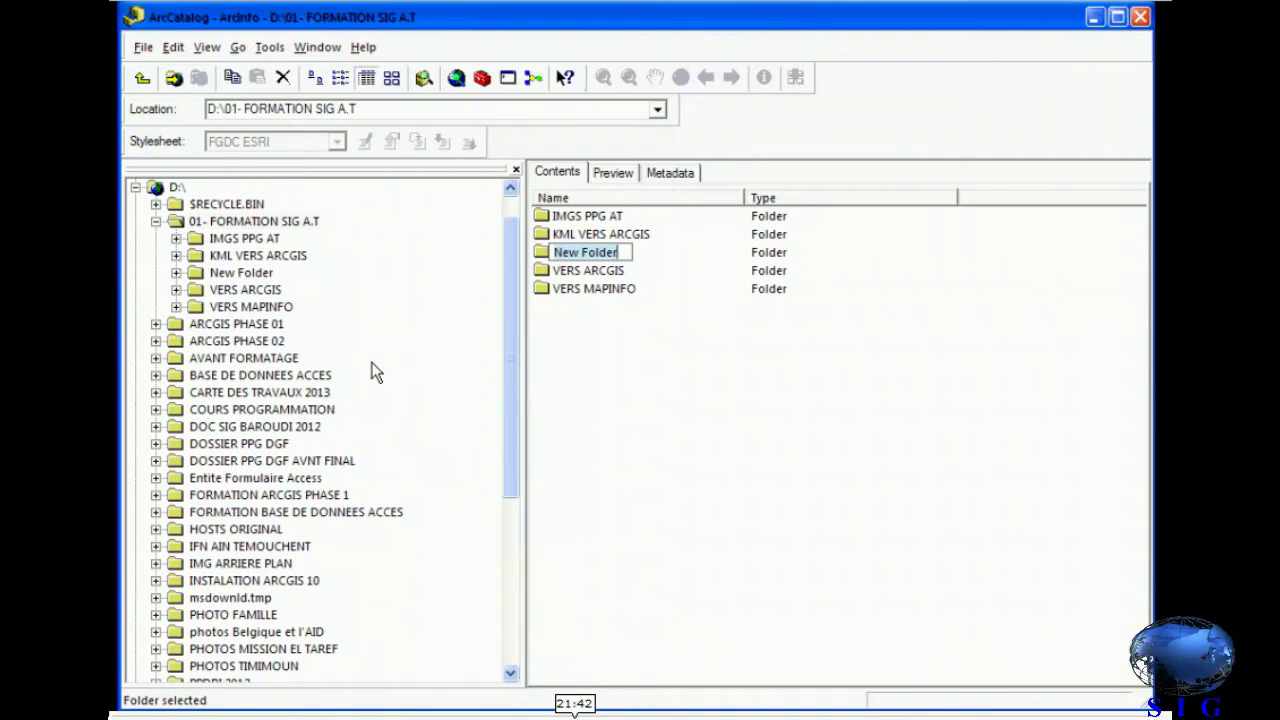
text(C)
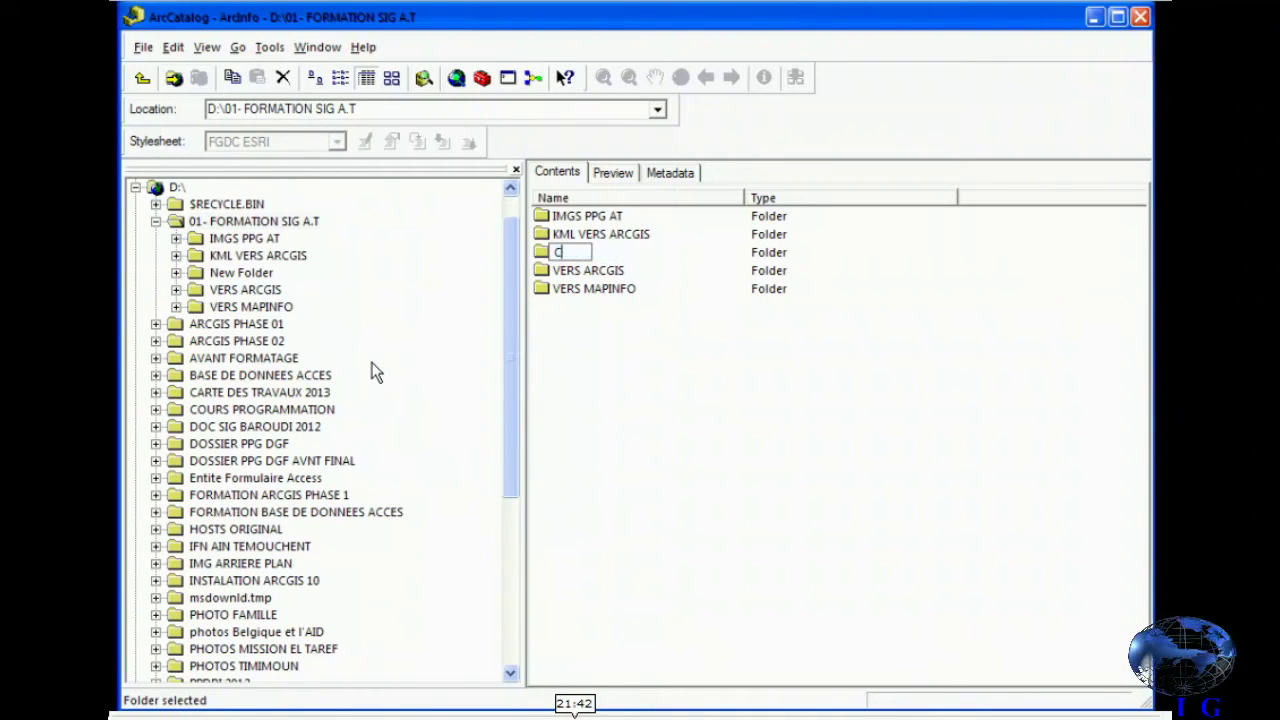
text(REATION)
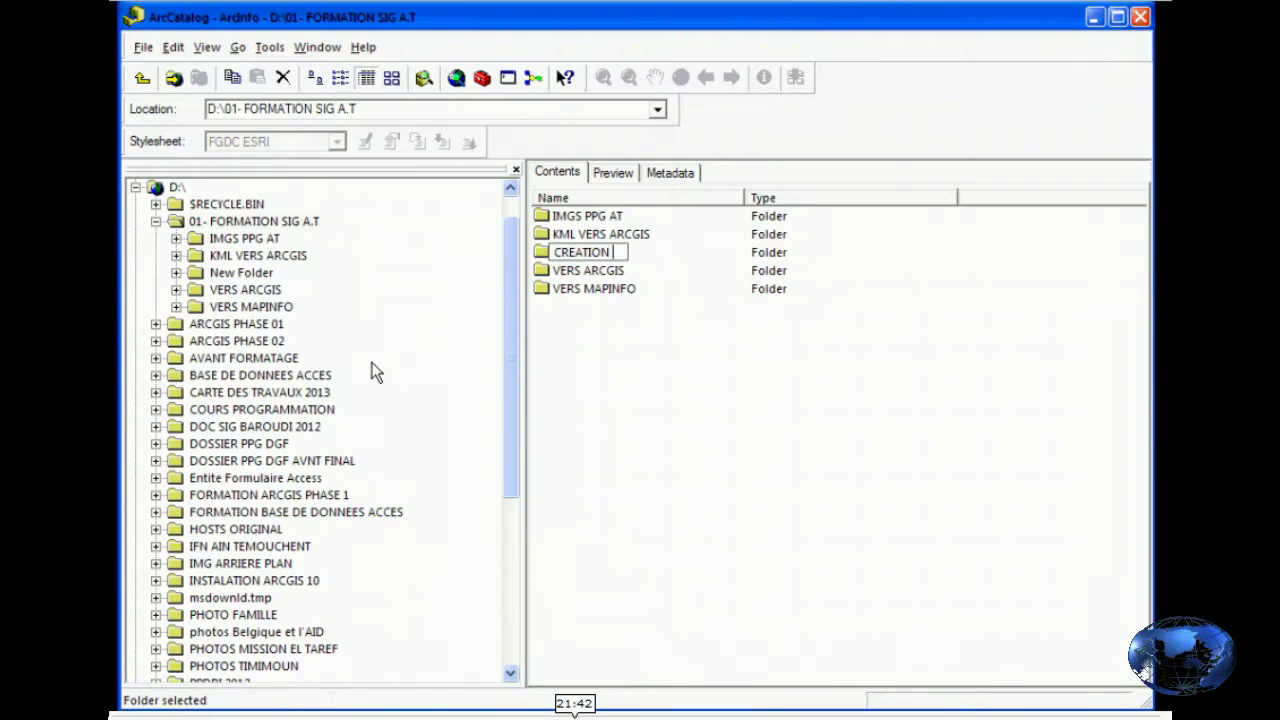
text( BASE DE DONNEES)
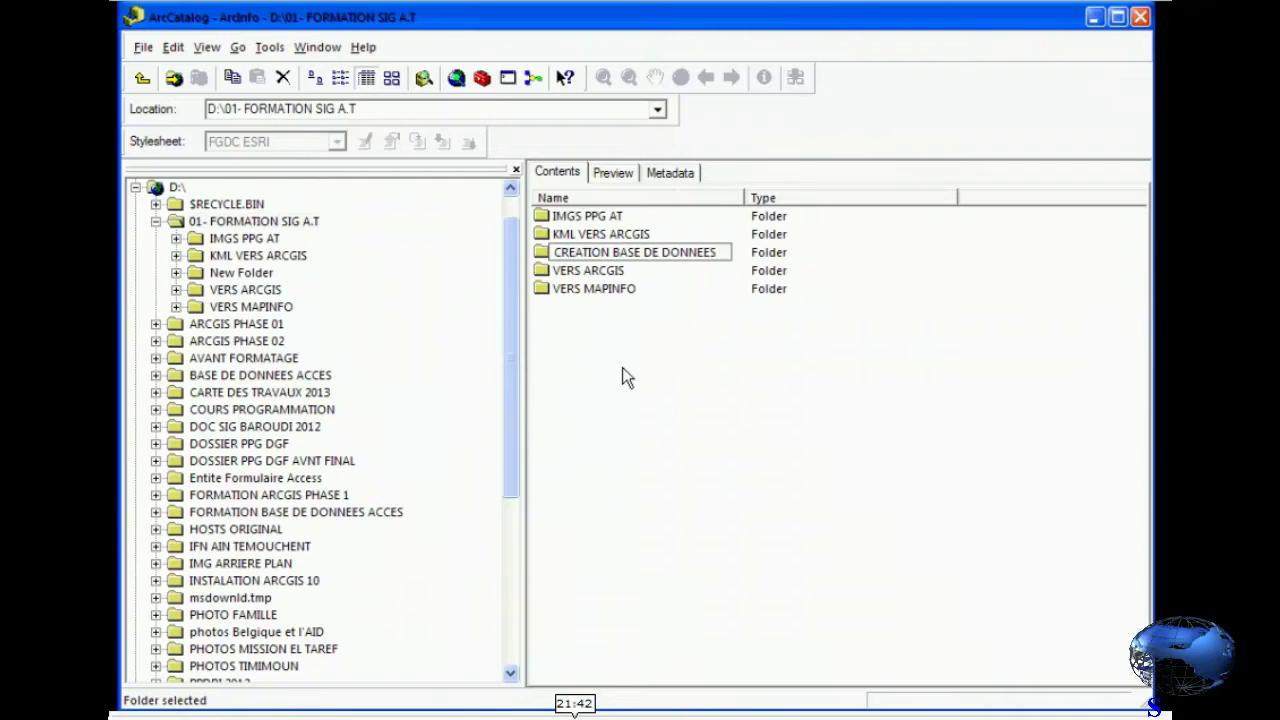
key(Return)
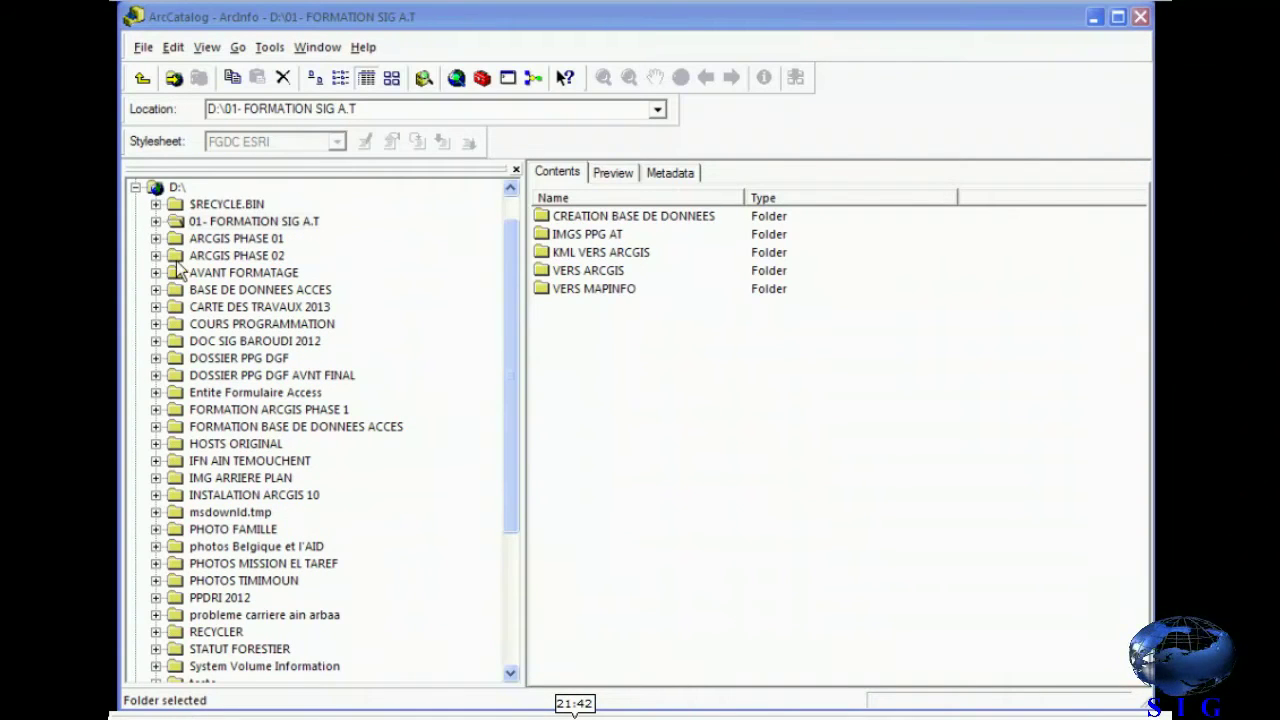
Create a personal geodatabase named PPG AIN TEMOUCHENT in the CREATION BASE DE DONNEES folder.
click(156, 221)
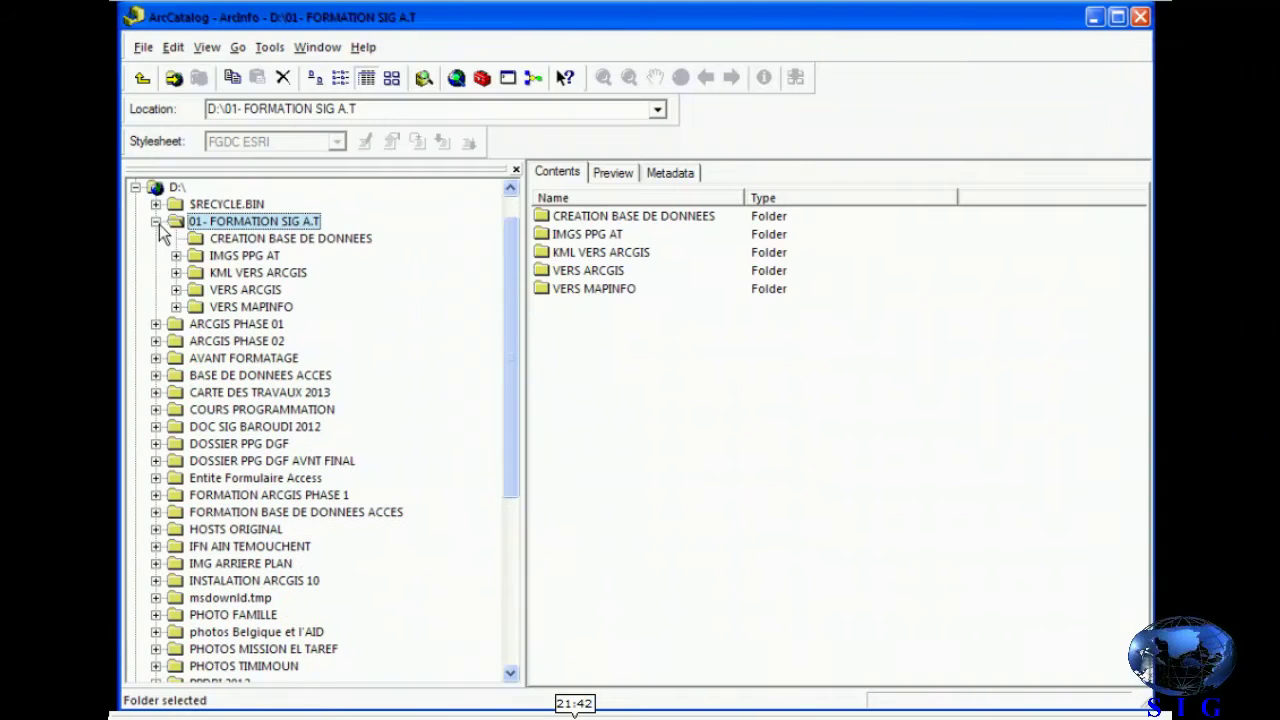
click(214, 240)
right_click(214, 240)
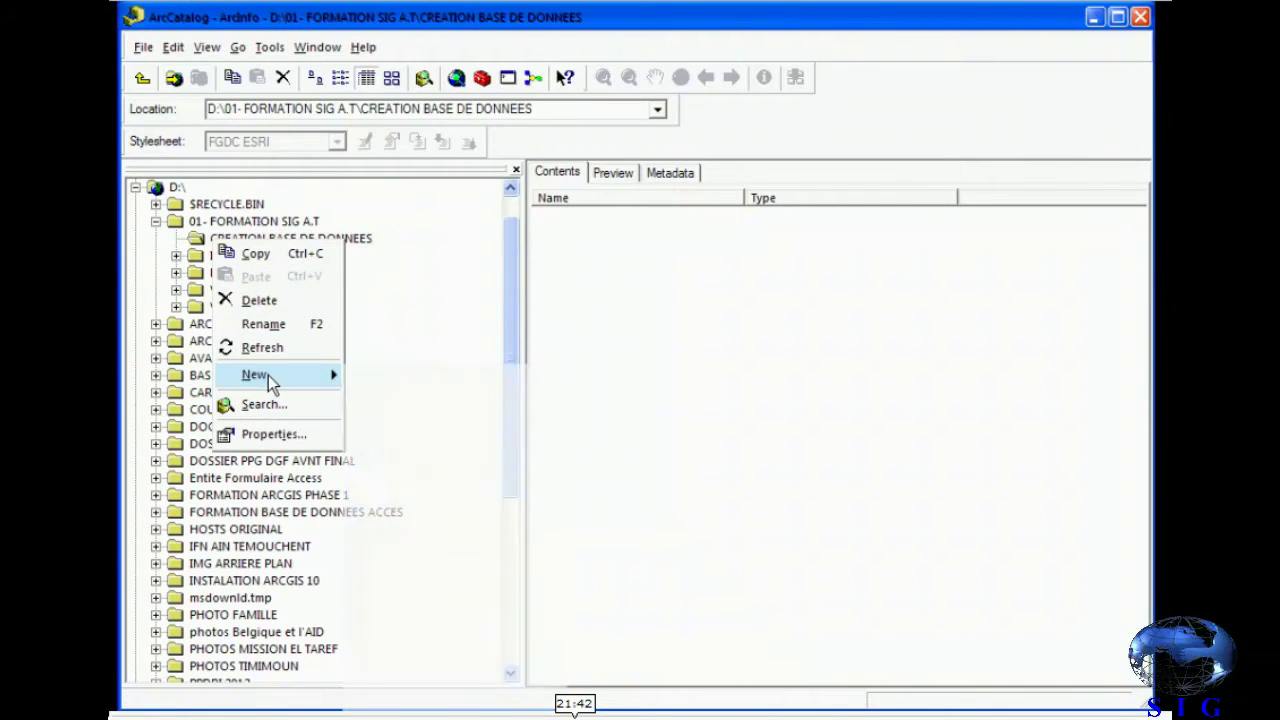
mouse_move(268, 375)
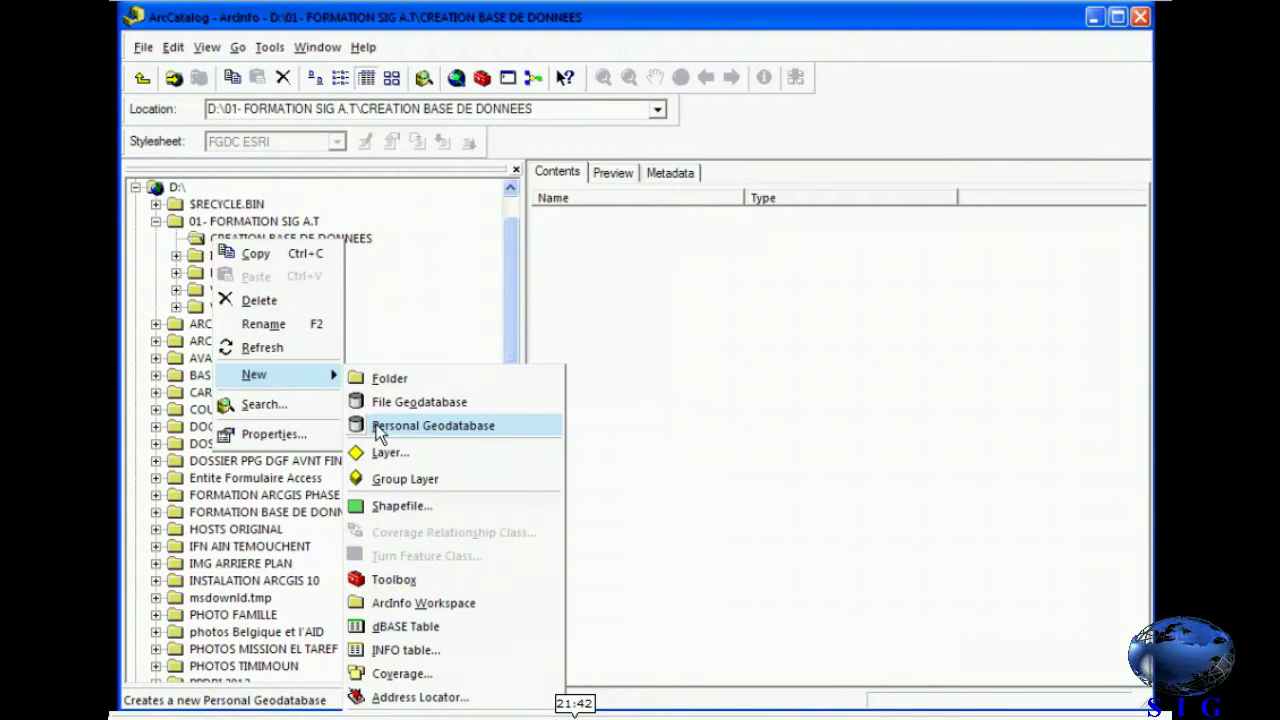
click(378, 426)
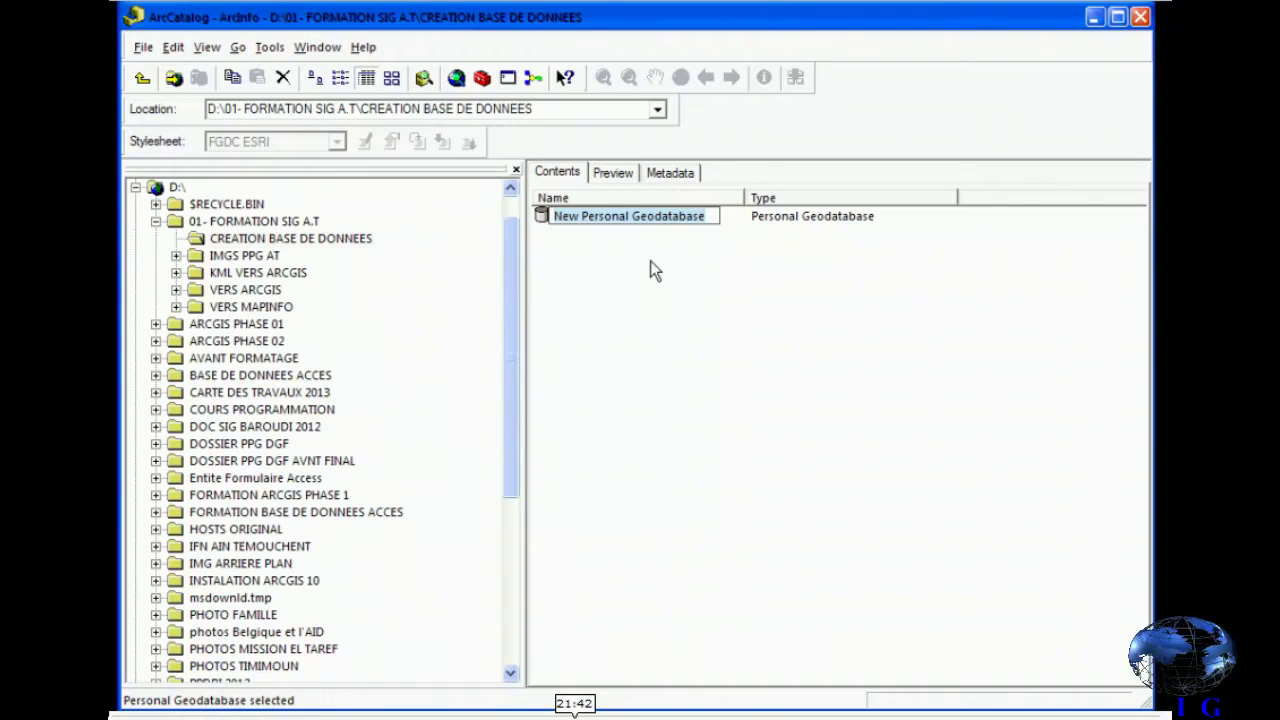
text(PP)
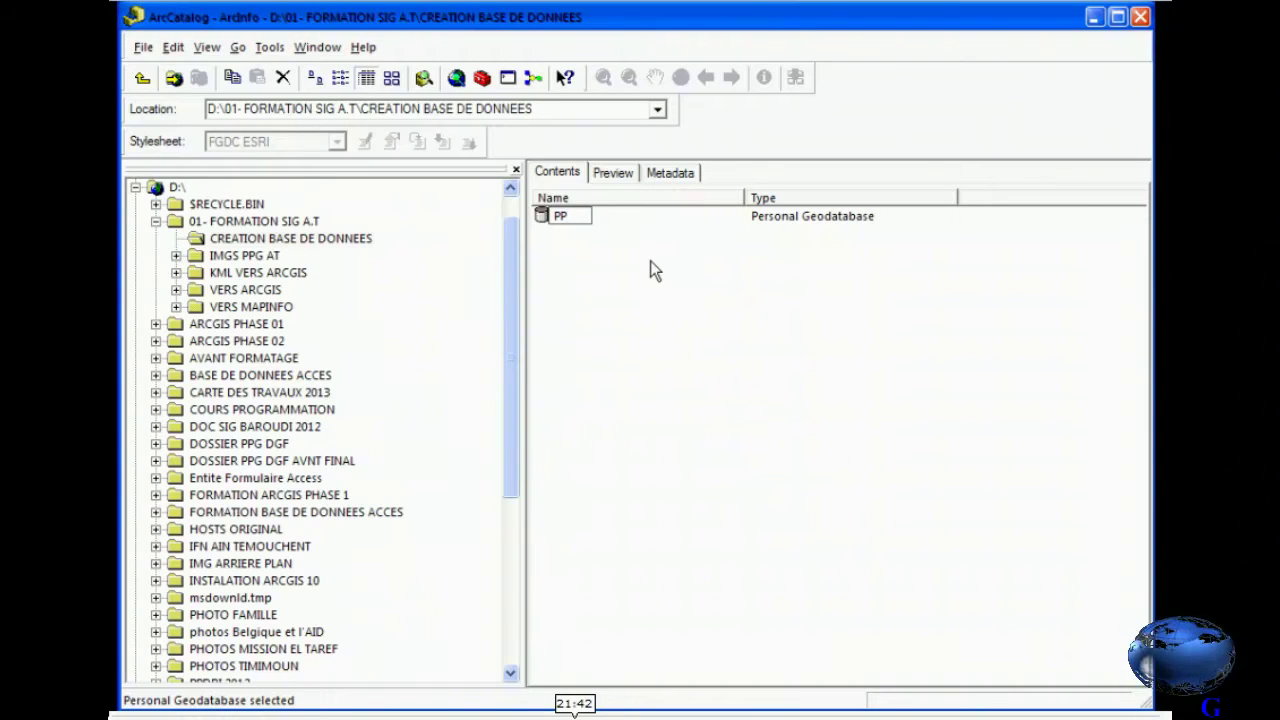
text(G A)
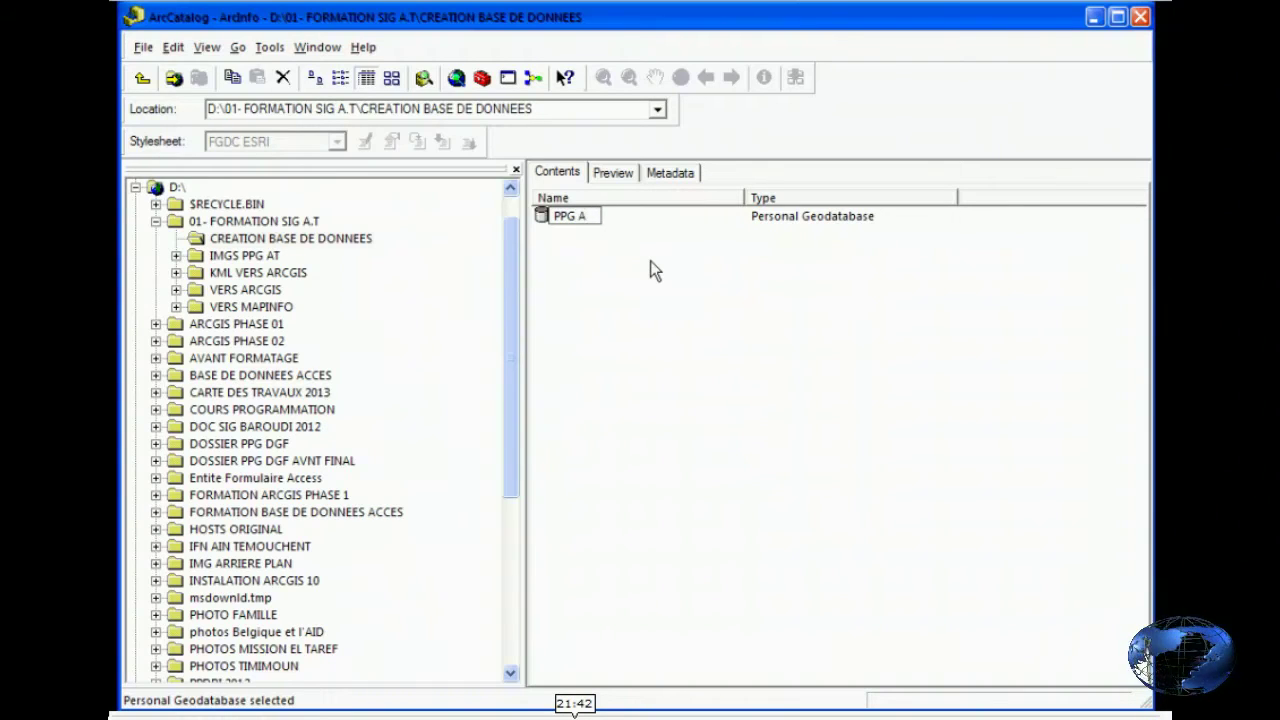
text(IN TEMOUCHENT)
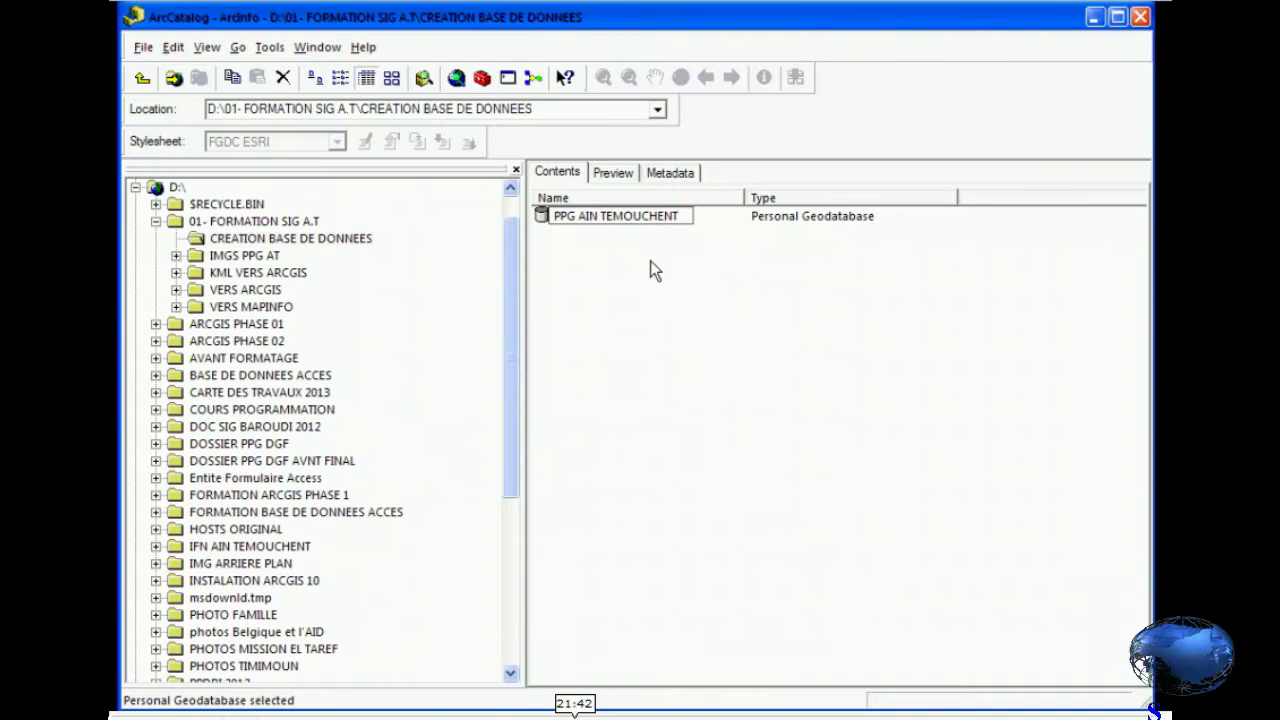
key(Return)
Start a new feature dataset in the PPG AIN TEMOUCHENT geodatabase and name it PPG.
click(176, 238)
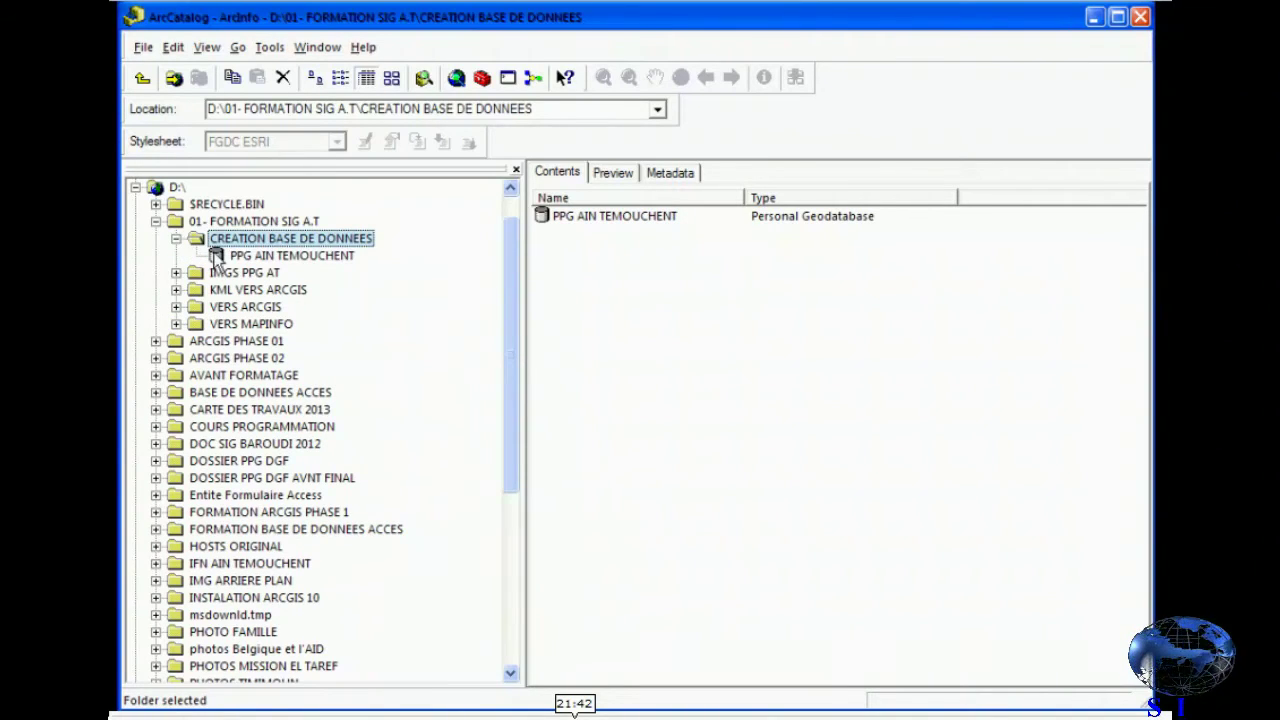
click(222, 256)
right_click(225, 258)
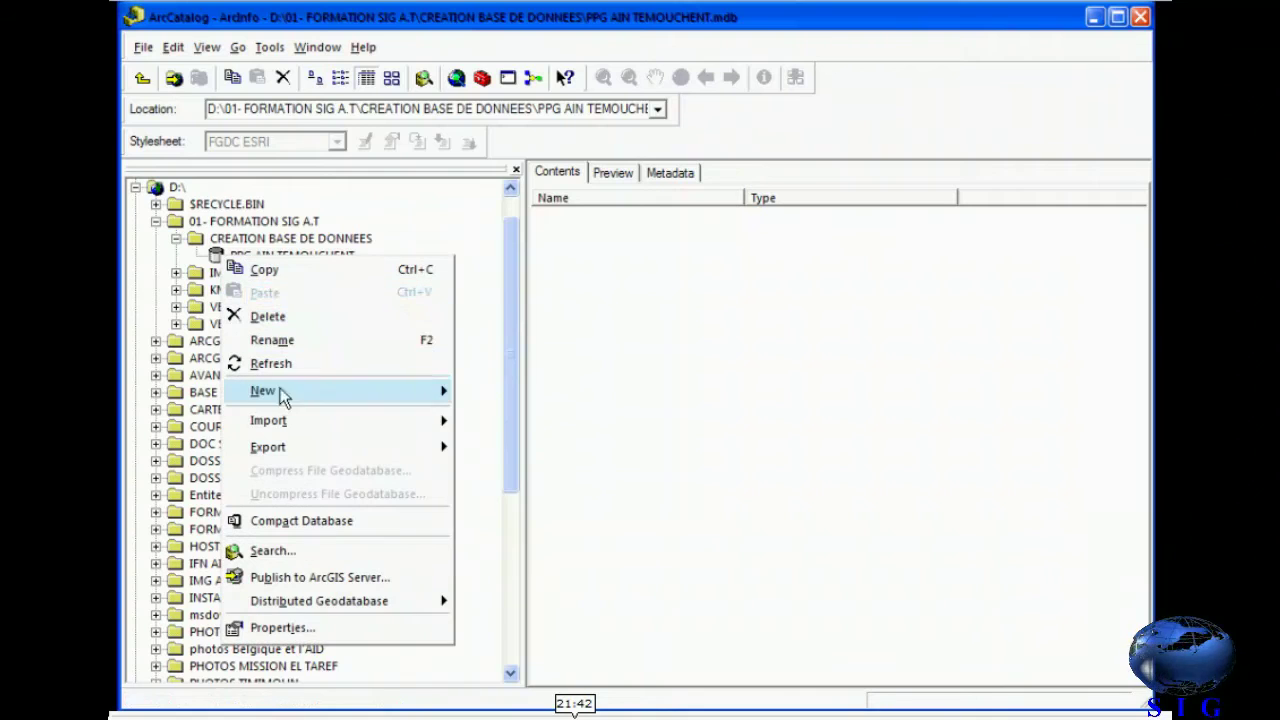
mouse_move(313, 393)
click(486, 392)
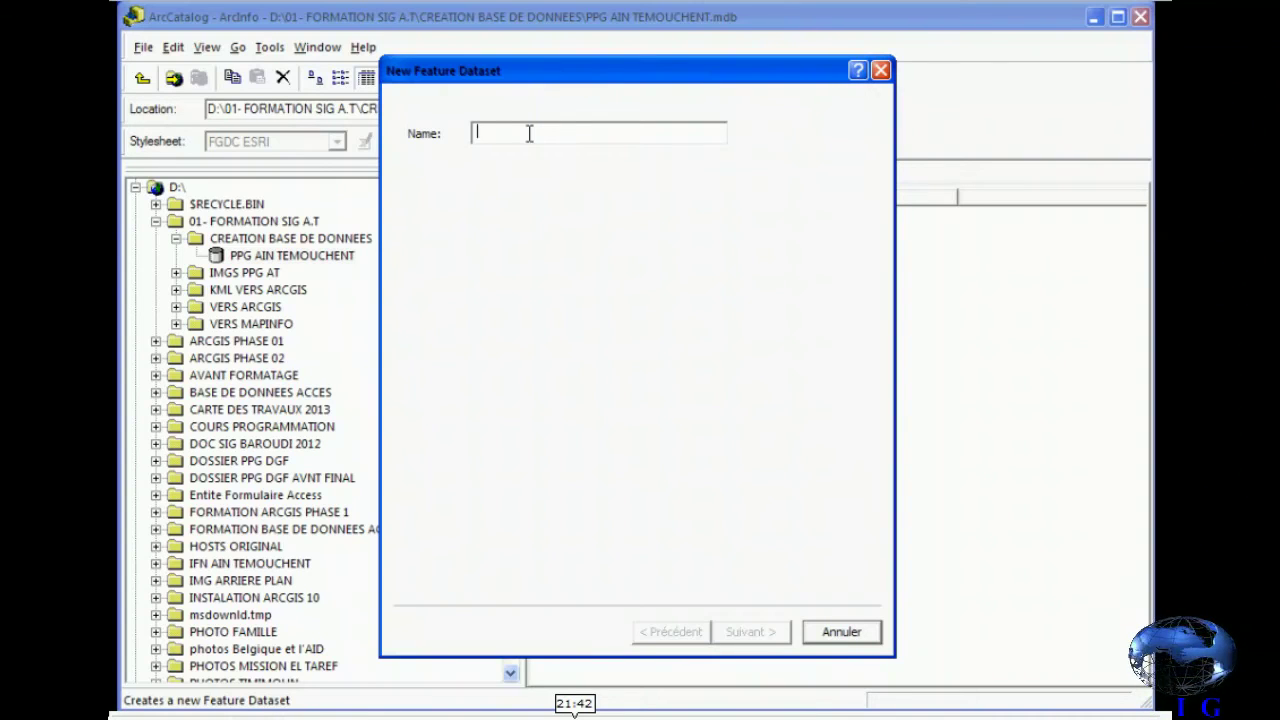
text(PP)
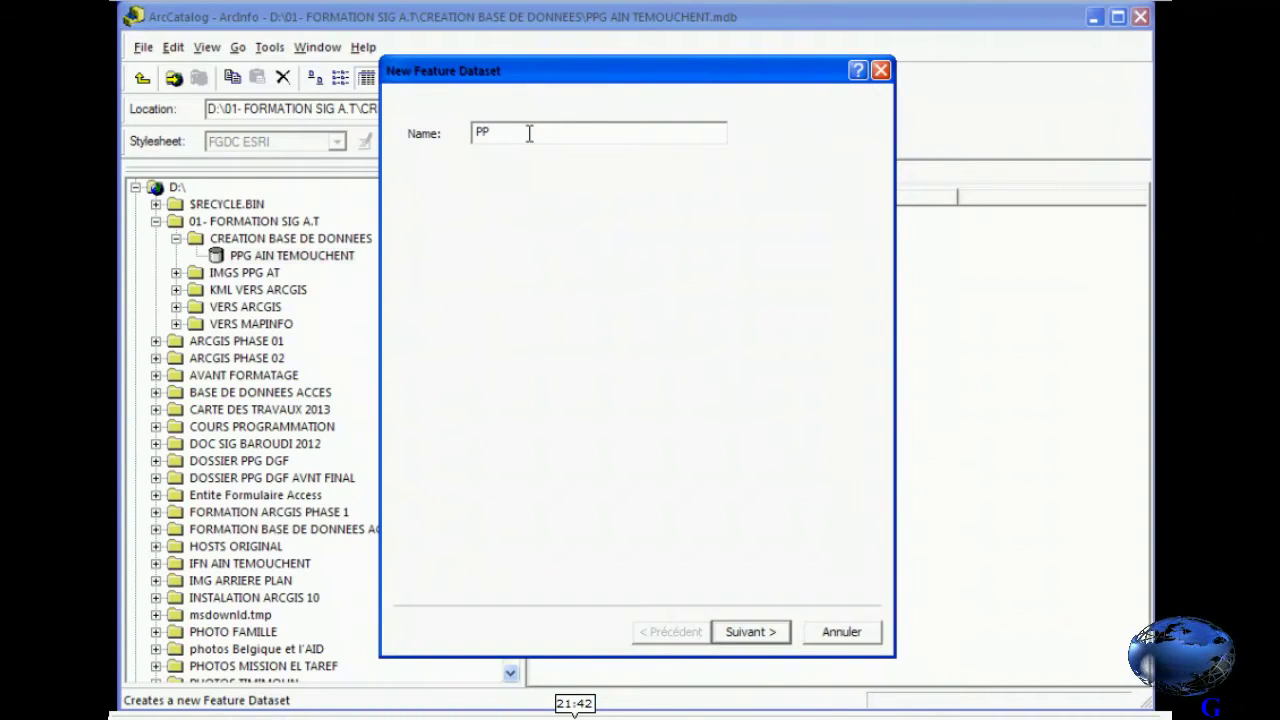
text(G)
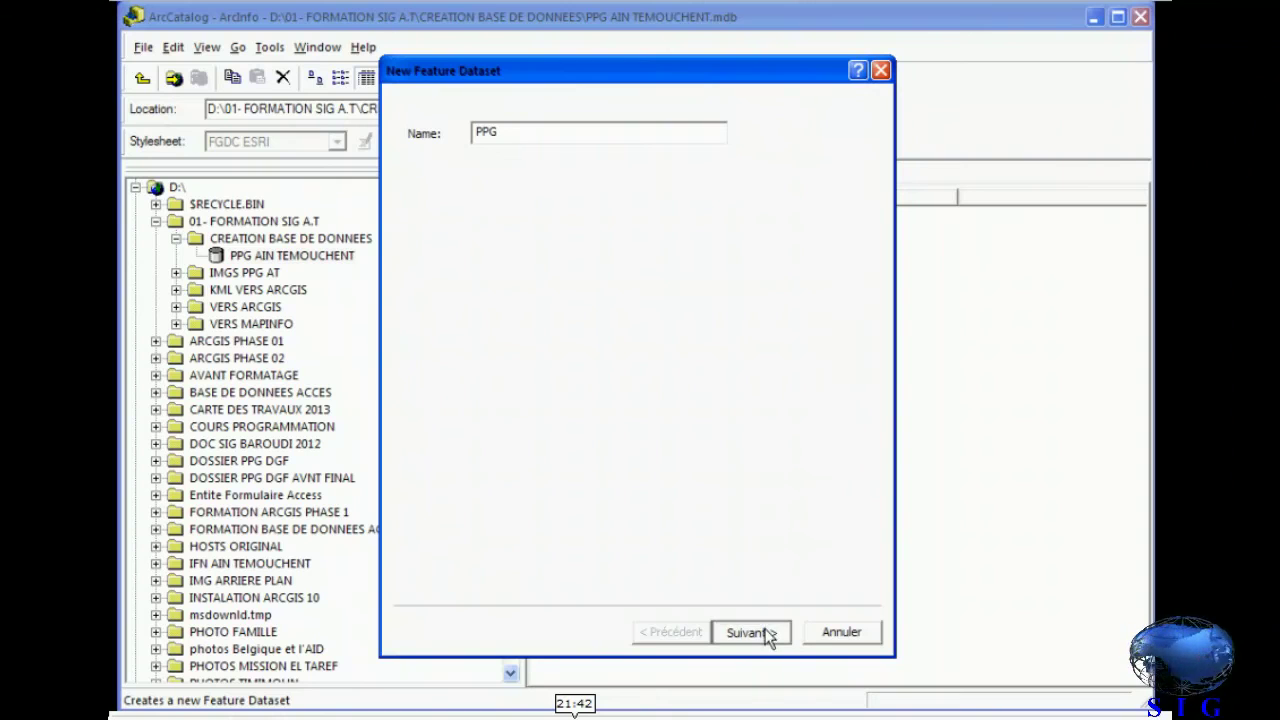
click(766, 634)
Assign the projected coordinate system WGS 1984 UTM Zone 30N to the feature dataset and finish creating it with the default tolerances.
click(416, 271)
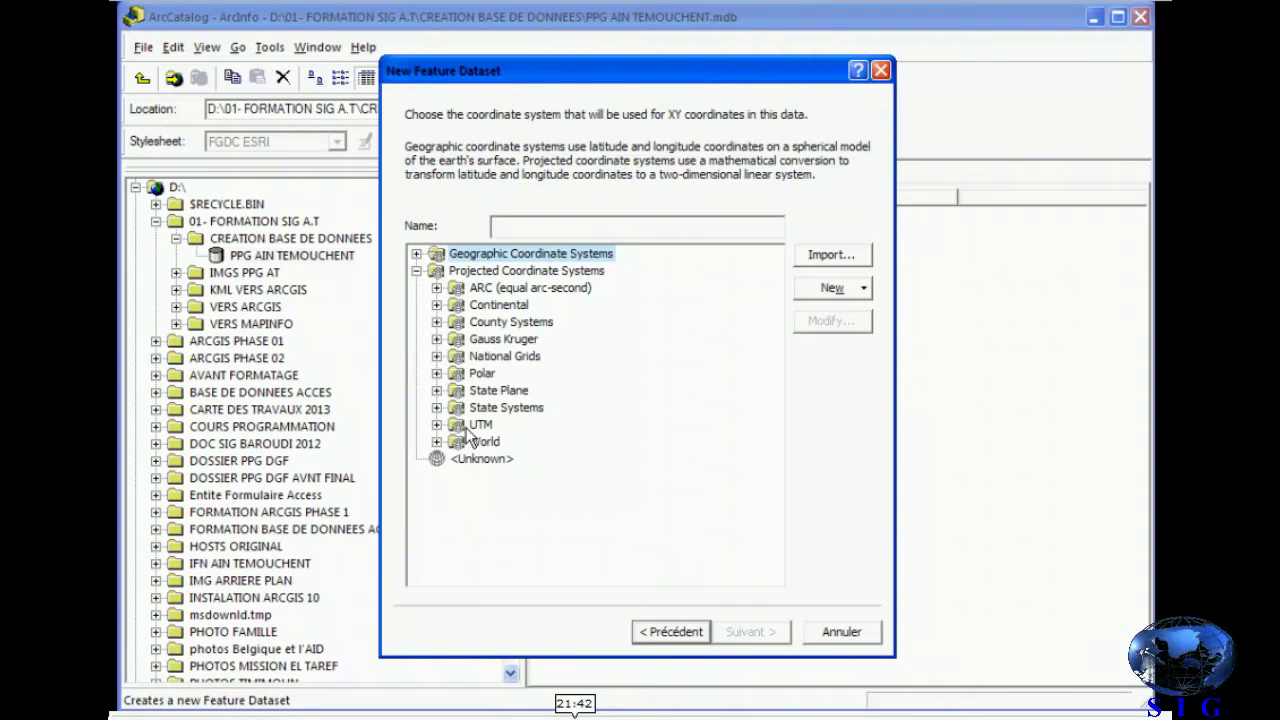
click(470, 426)
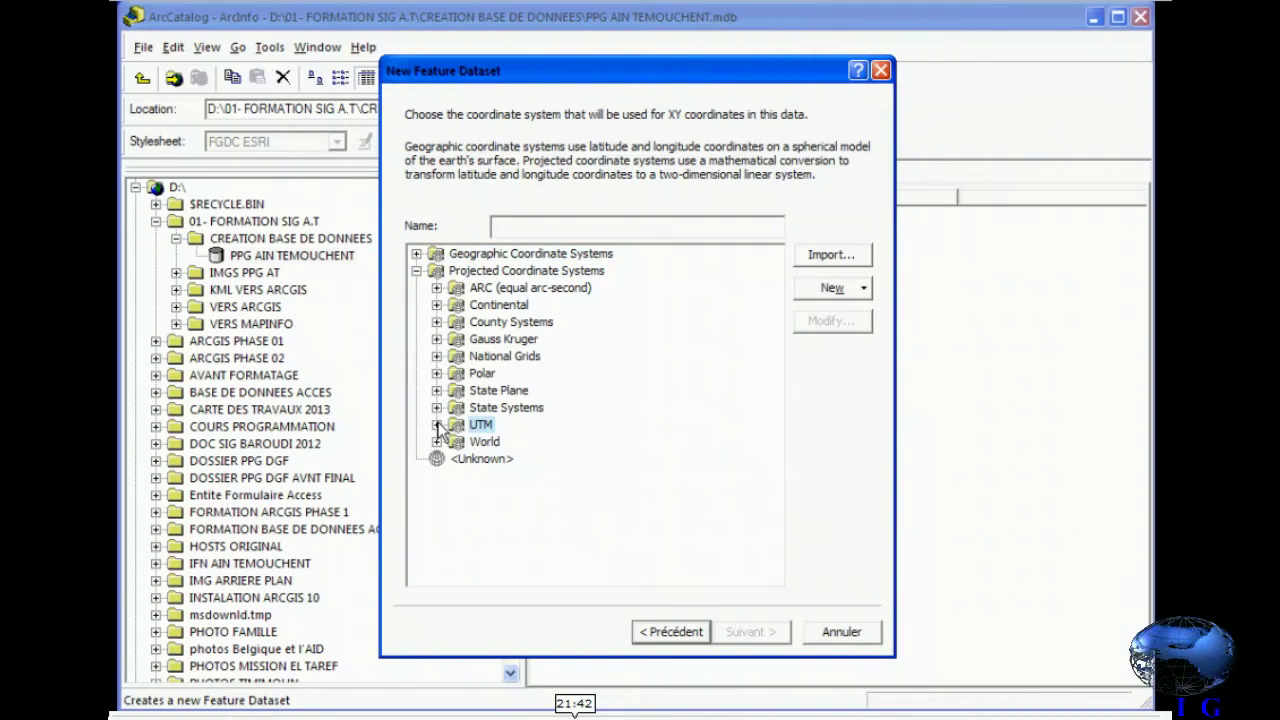
click(437, 425)
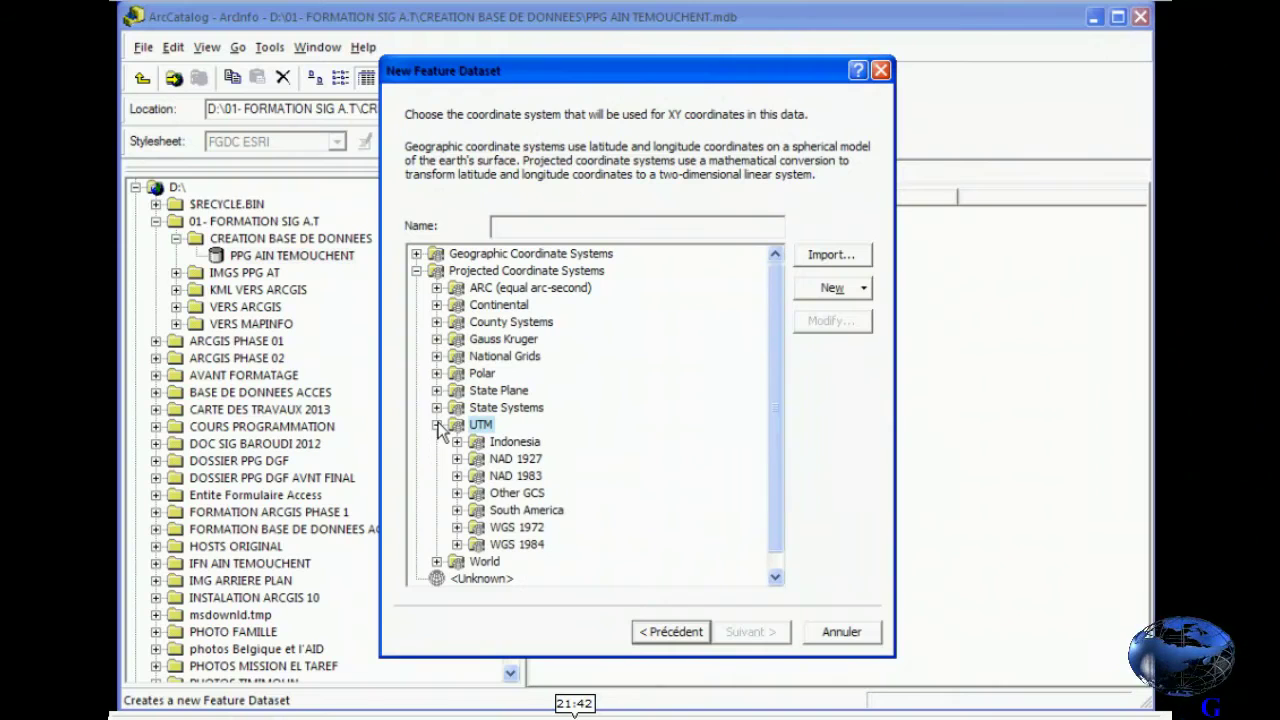
click(457, 544)
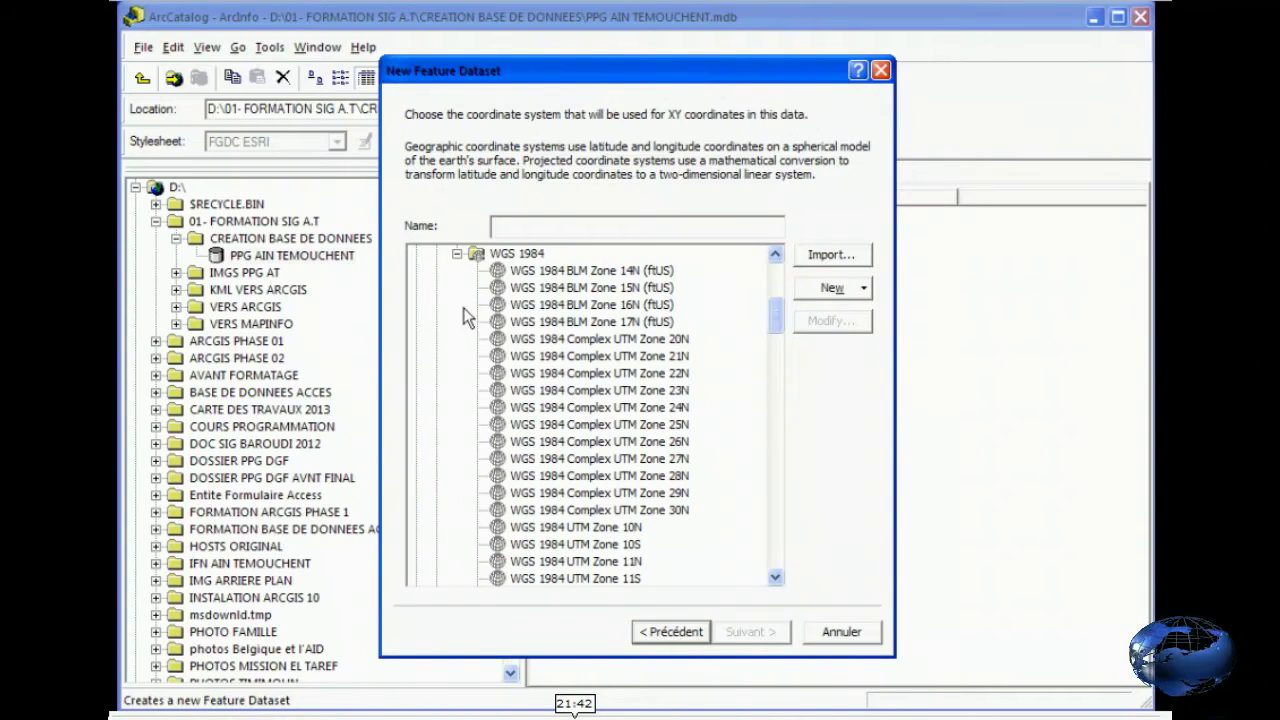
drag(775, 313, 774, 419)
click(619, 408)
click(743, 632)
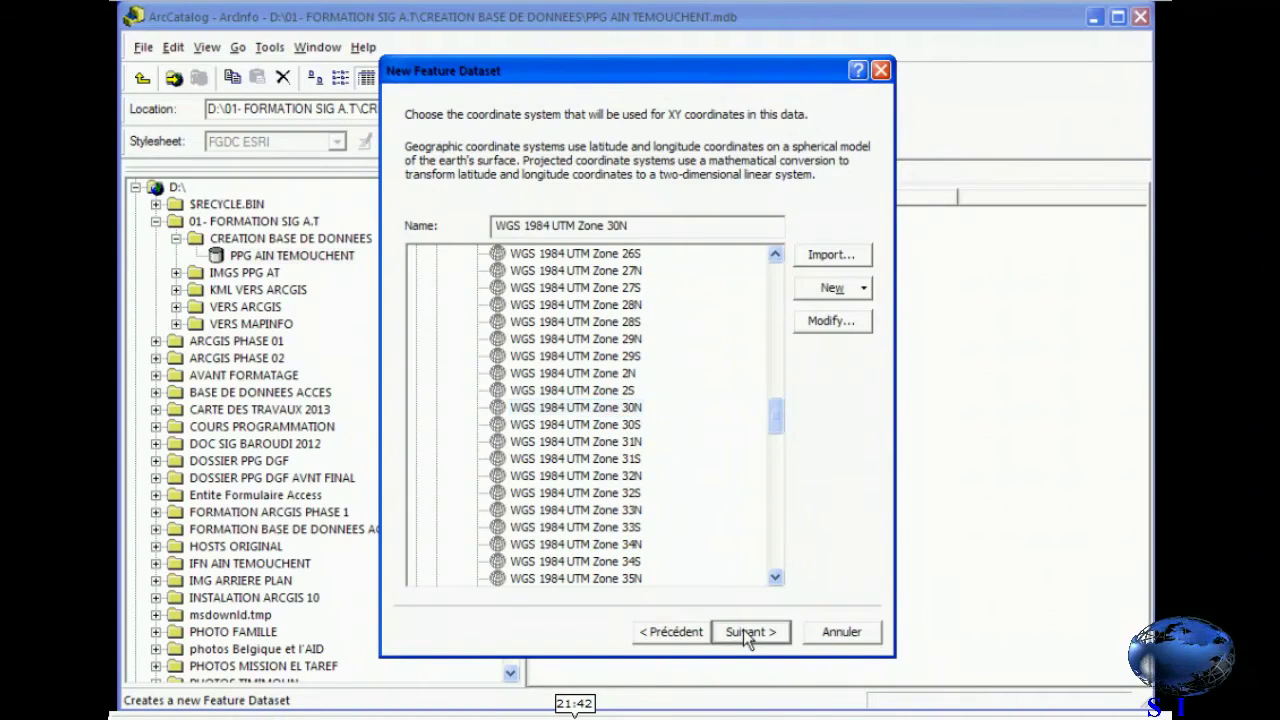
click(744, 632)
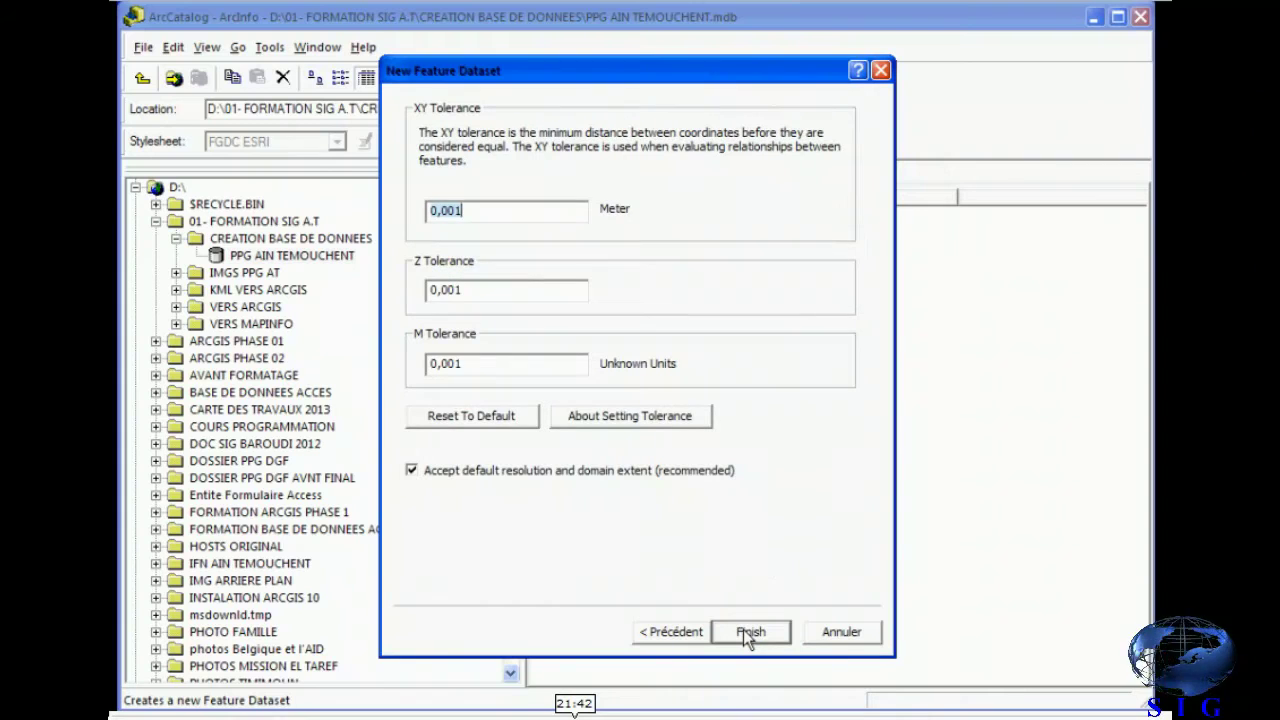
click(748, 632)
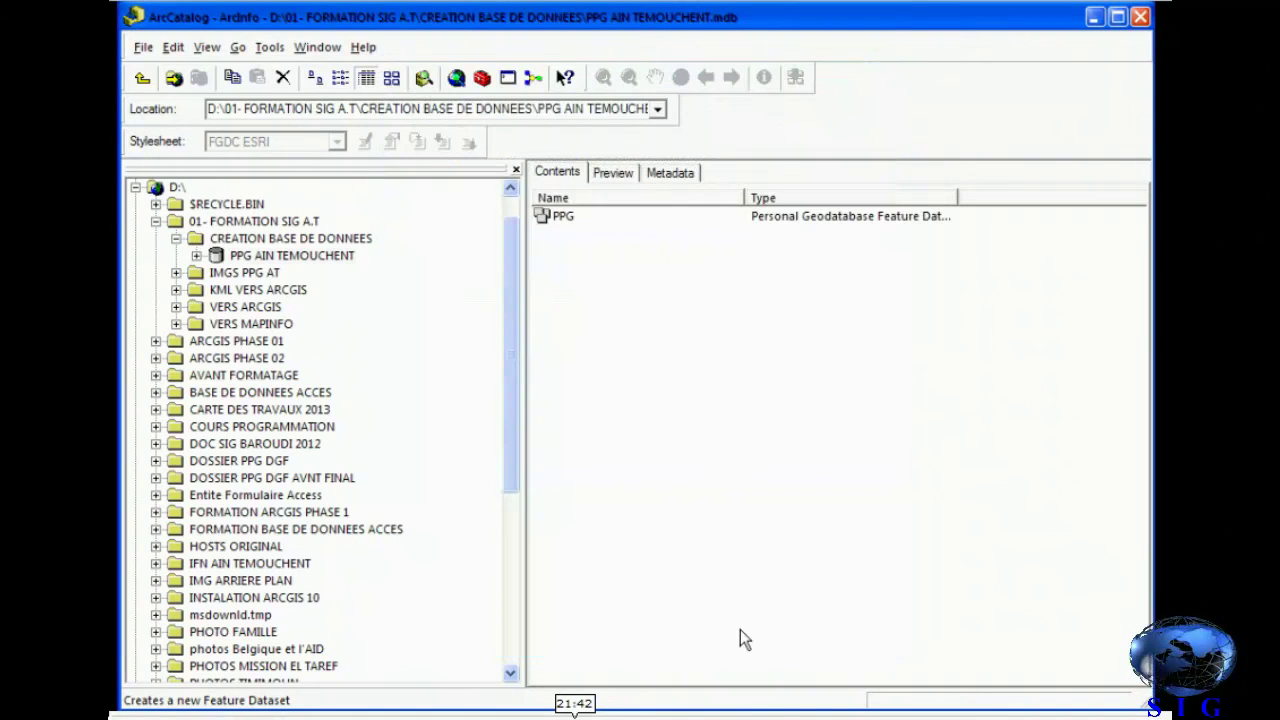
Start a new polygon feature class named PPG_Résineux in the PPG feature dataset and proceed to its field definitions.
click(196, 257)
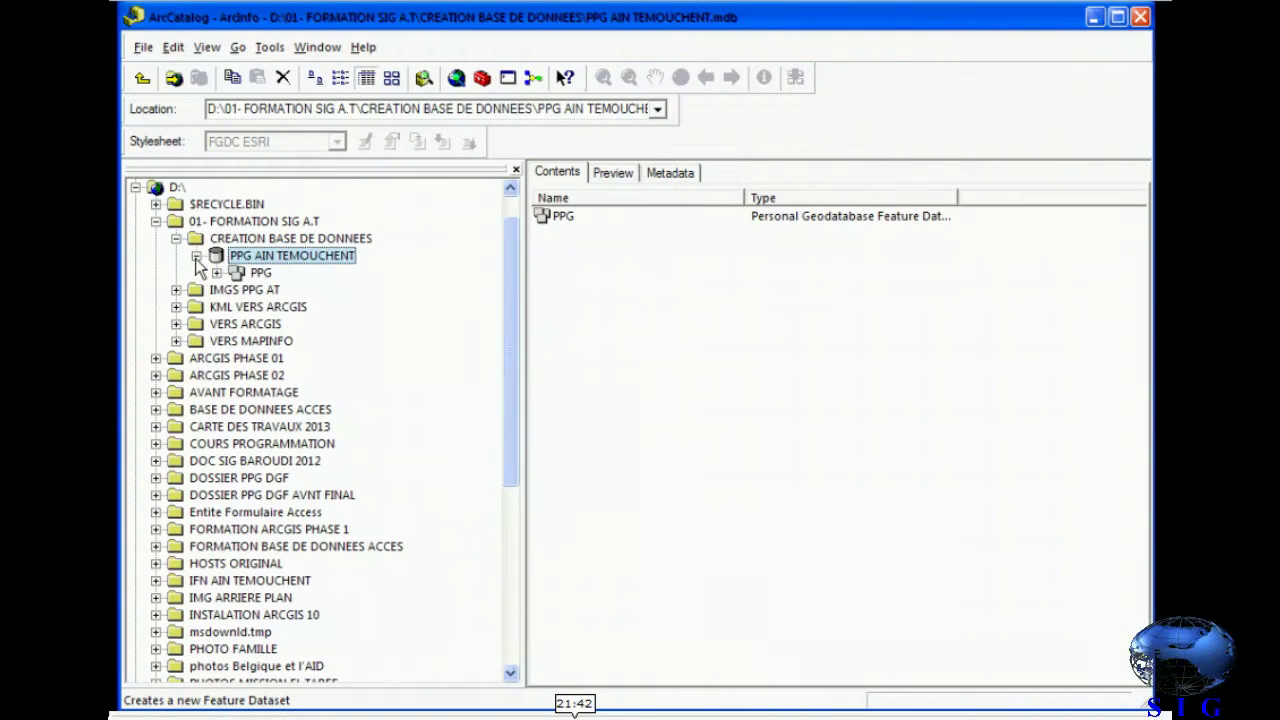
click(256, 273)
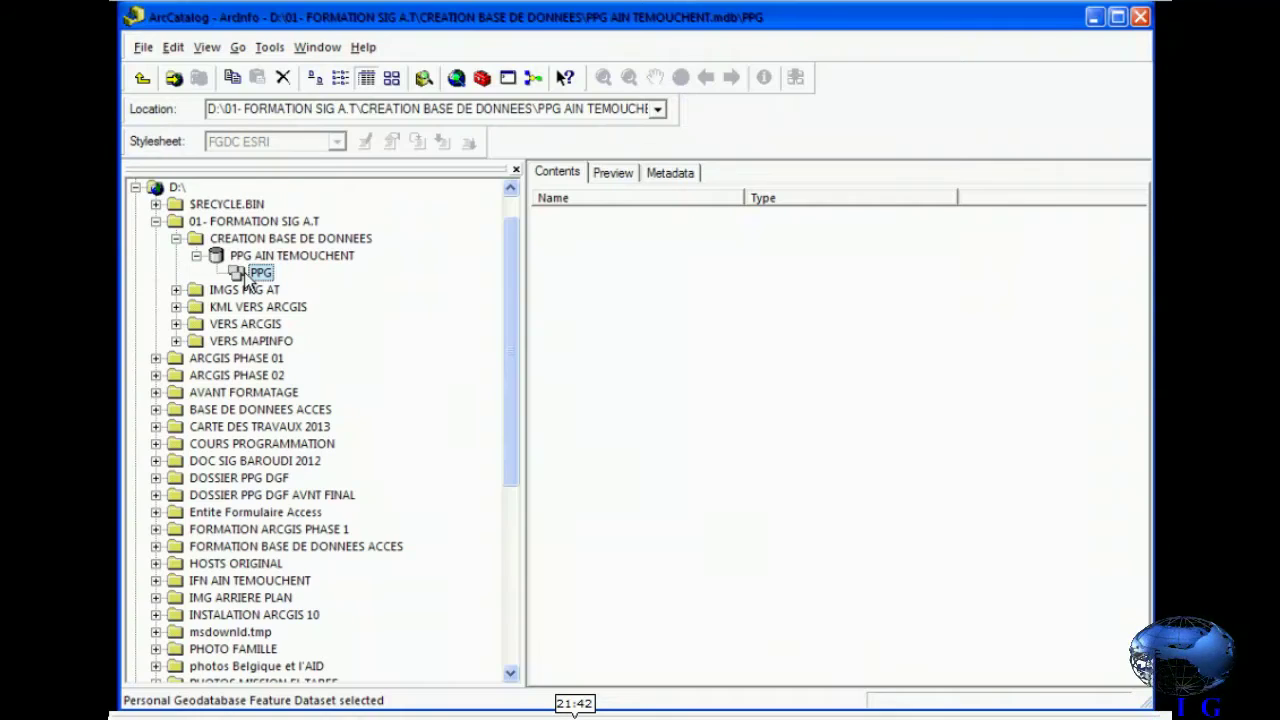
right_click(254, 272)
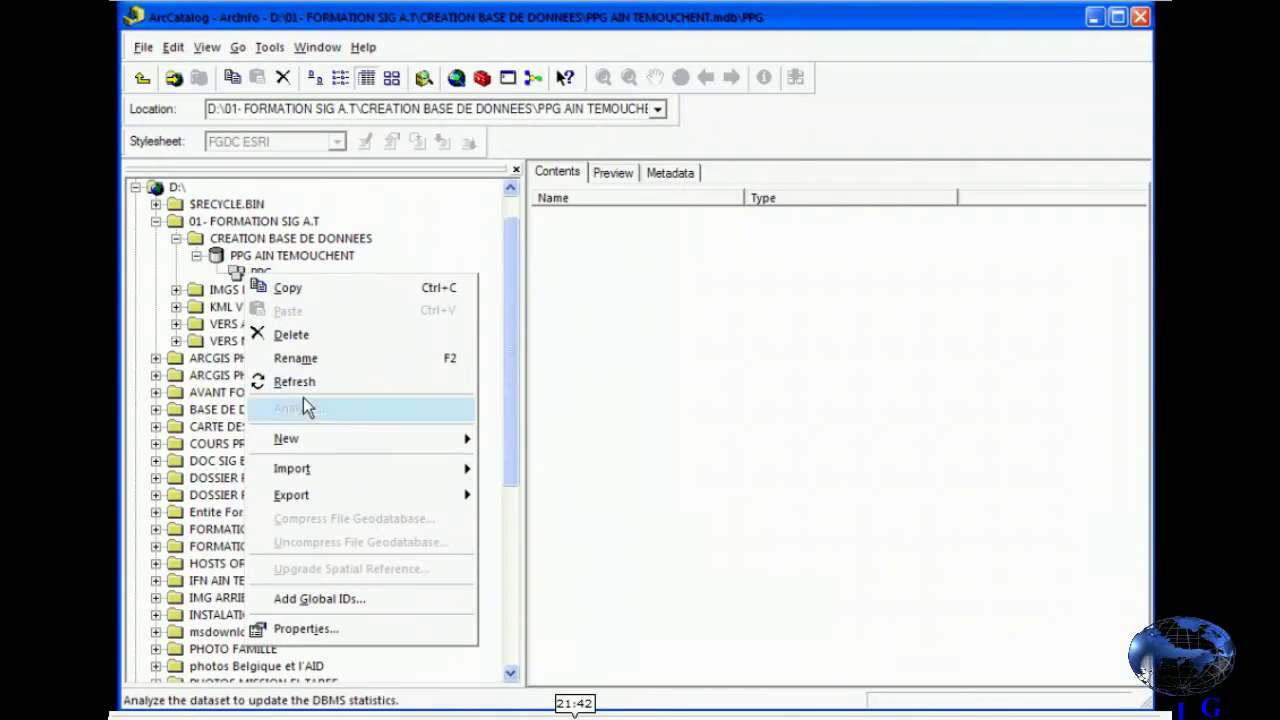
mouse_move(316, 442)
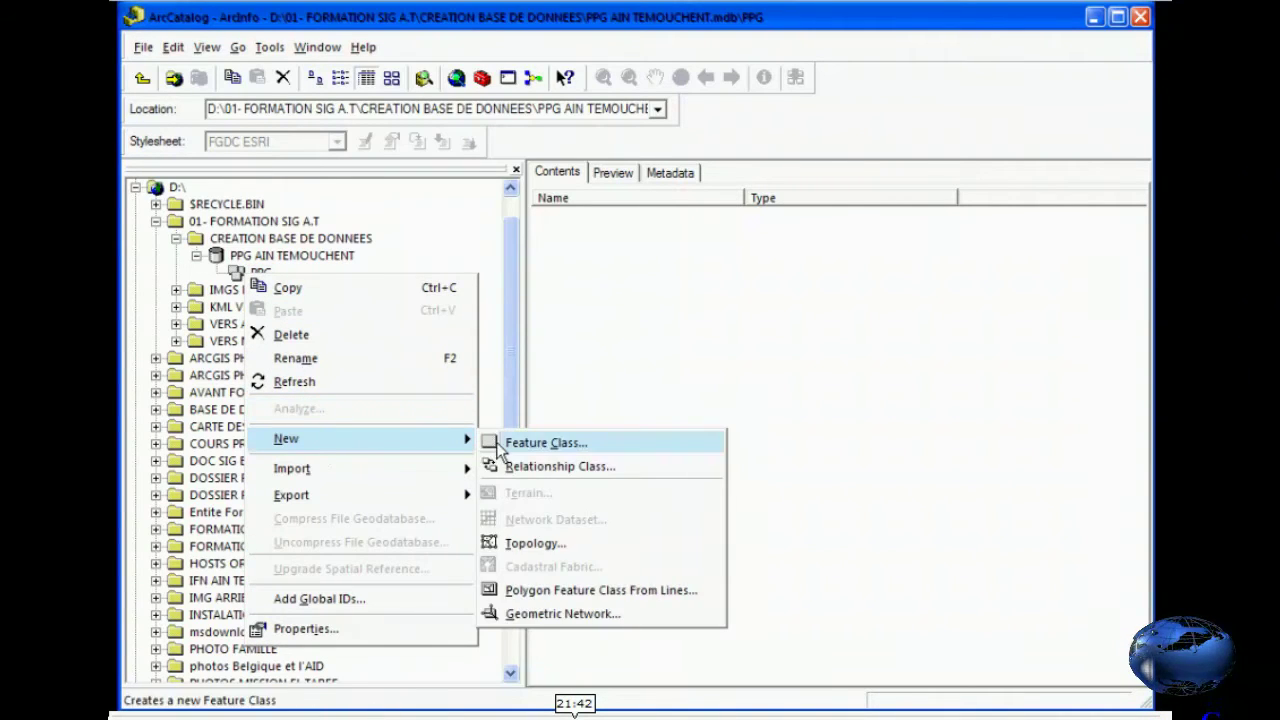
click(496, 442)
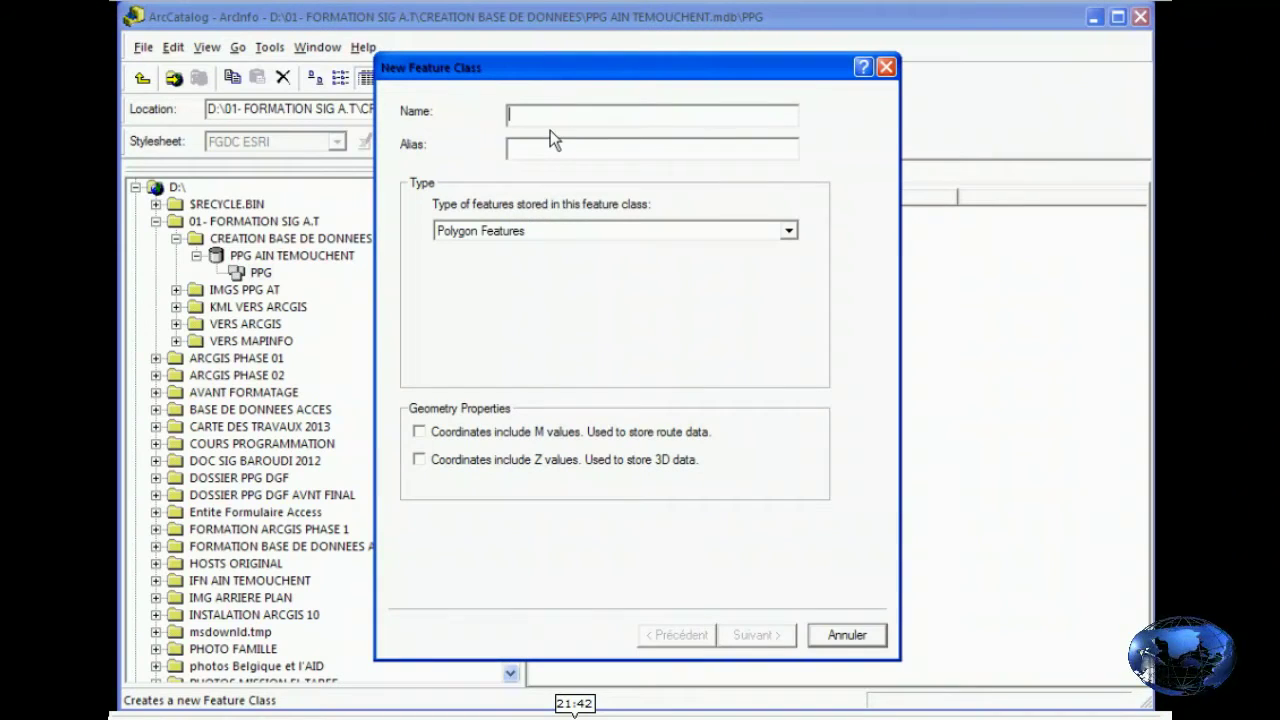
text(PPG_Résineux)
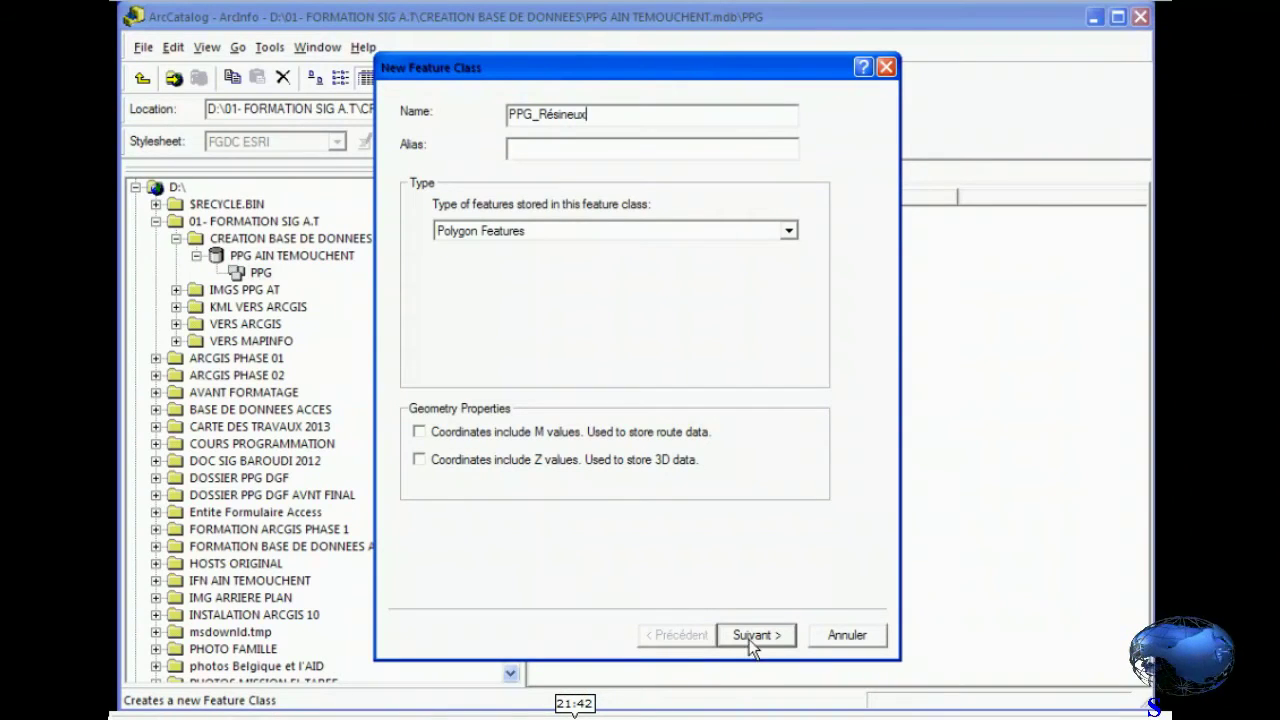
click(754, 638)
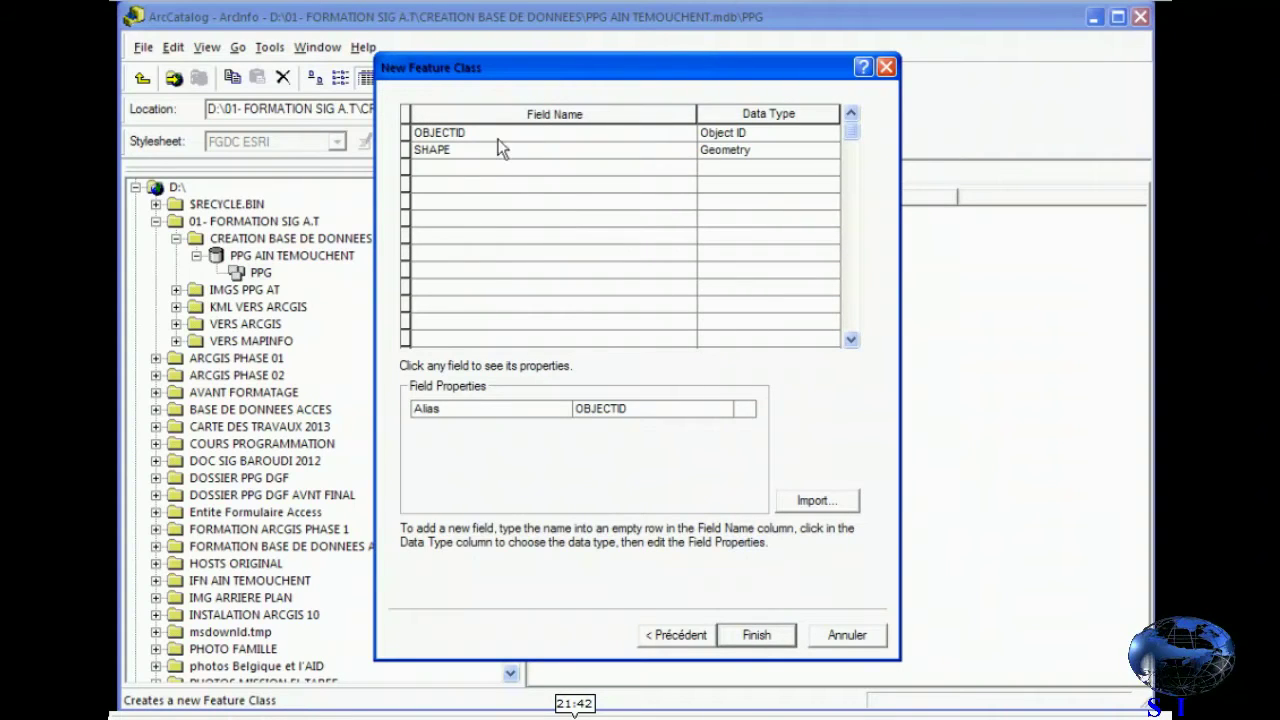
Add a Text field named Nom_Commun with a length of 100 to the feature class.
click(504, 170)
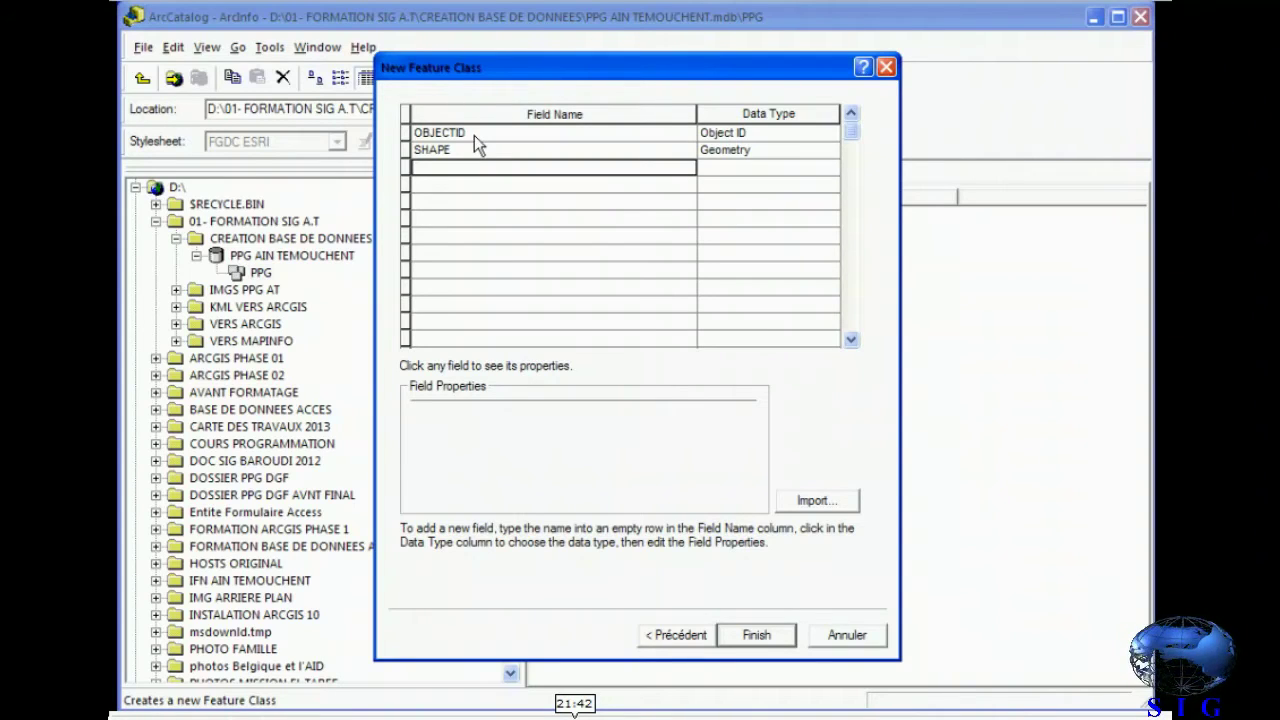
text(n)
key(BackSpace)
text(Nom_Commun)
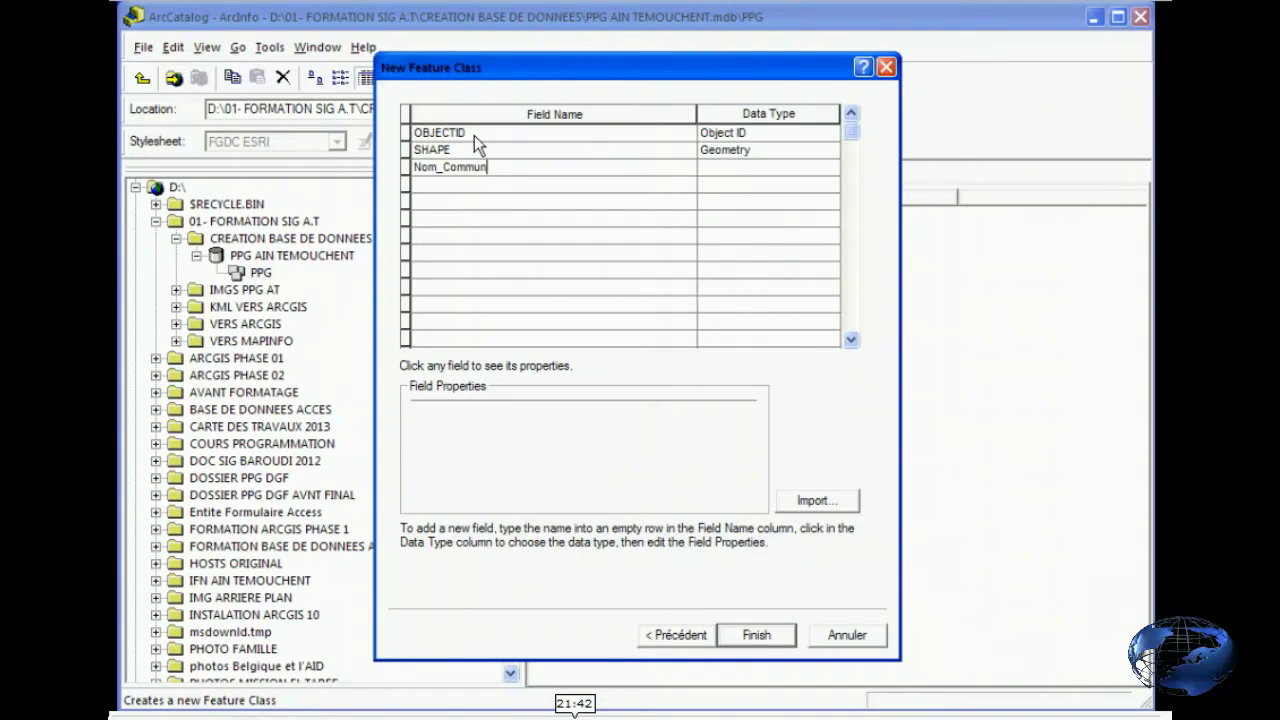
click(712, 167)
click(712, 170)
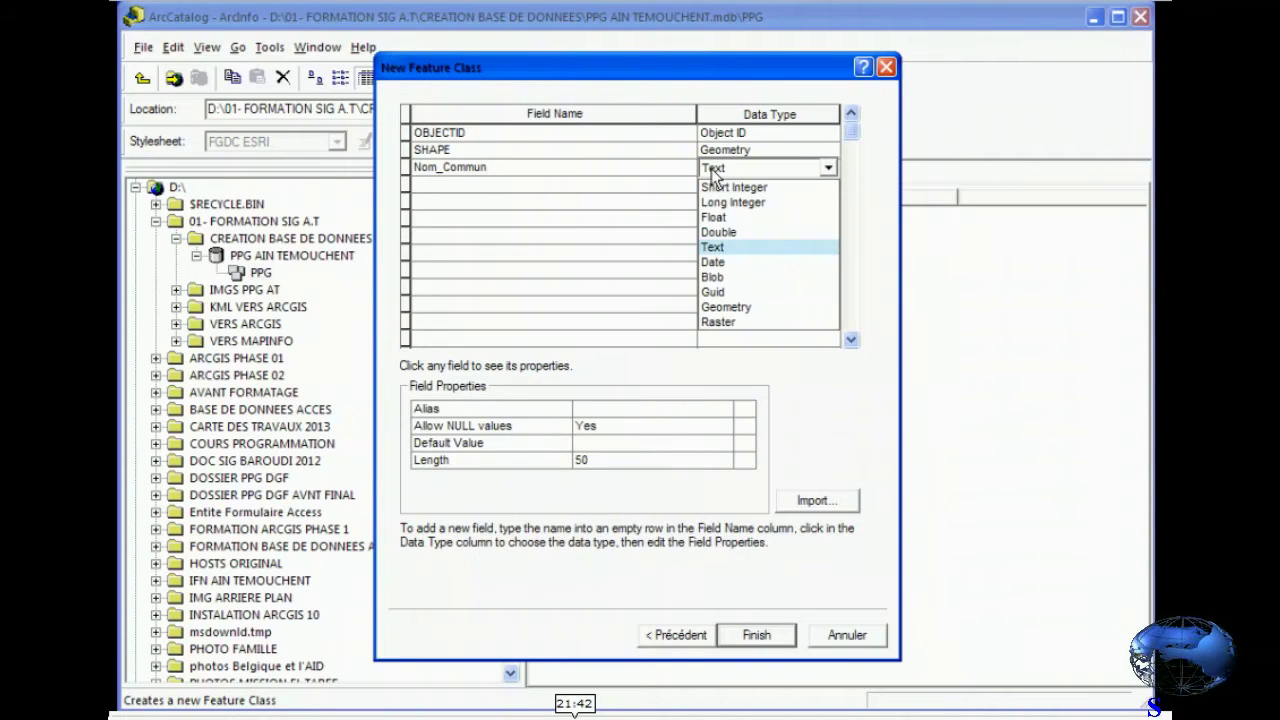
click(725, 247)
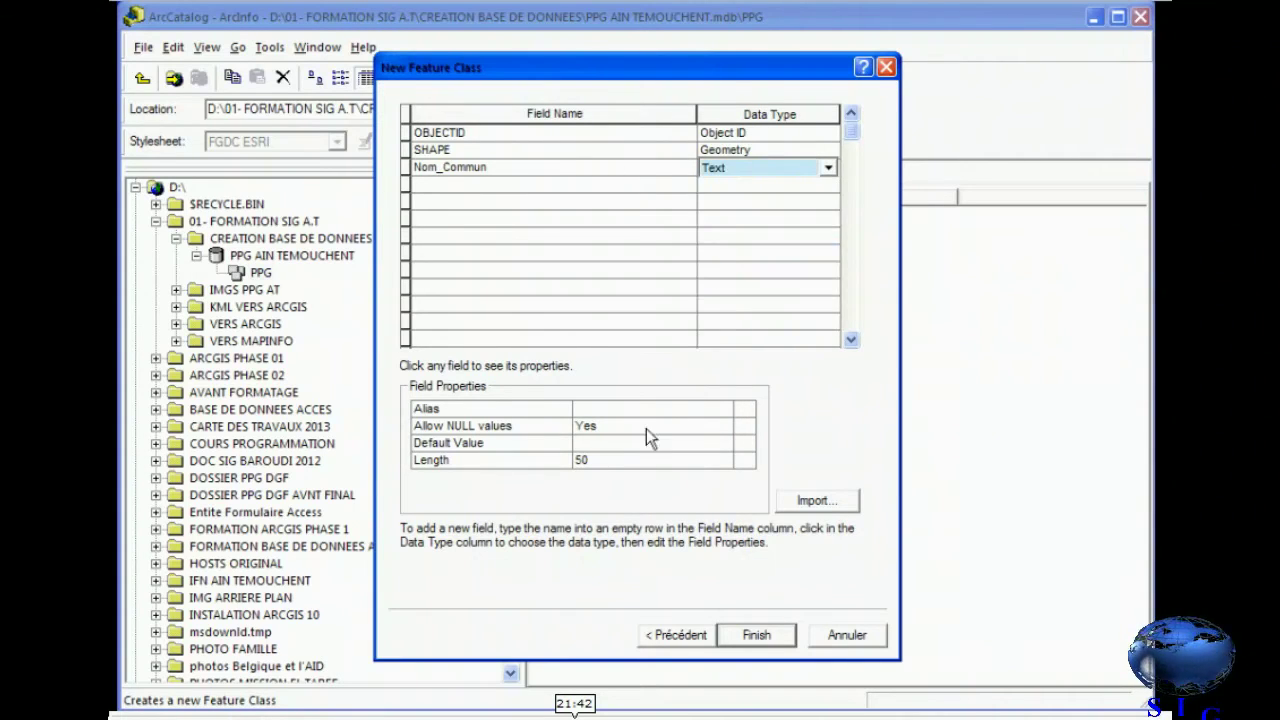
click(604, 460)
drag(604, 460, 573, 460)
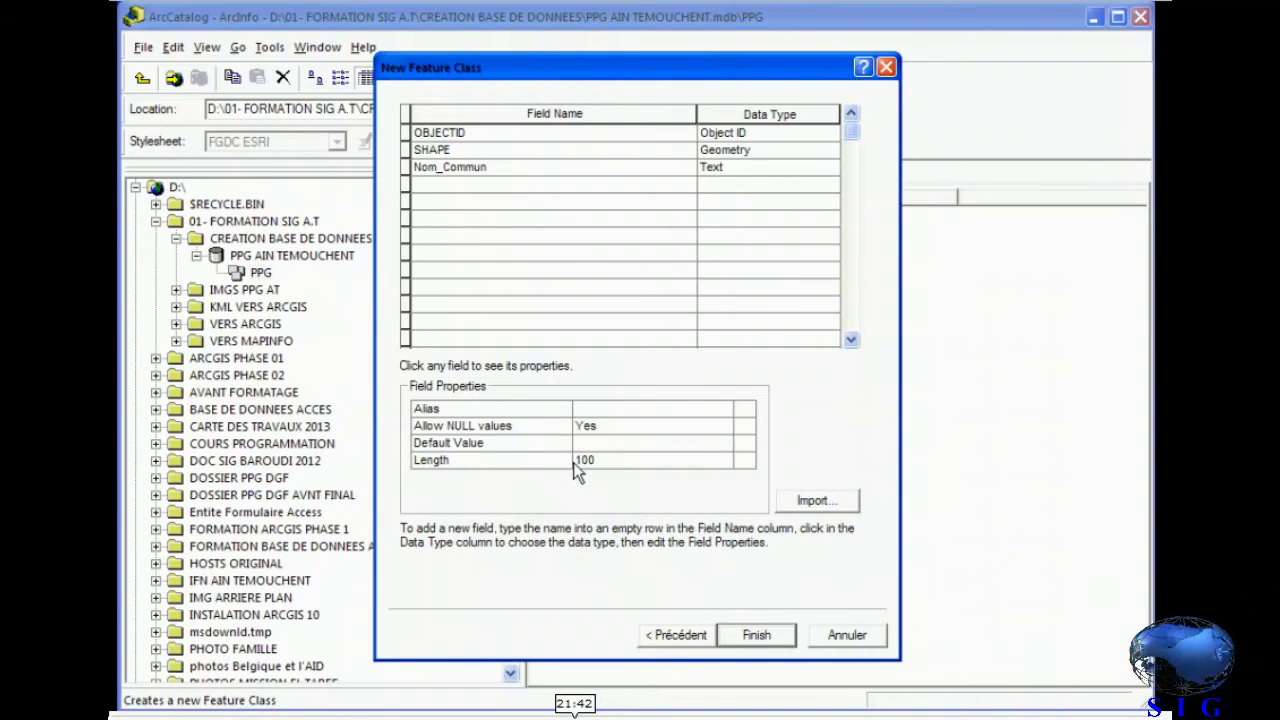
Add a field named Superficie with the Double data type.
click(464, 186)
text(Superficie)
click(798, 187)
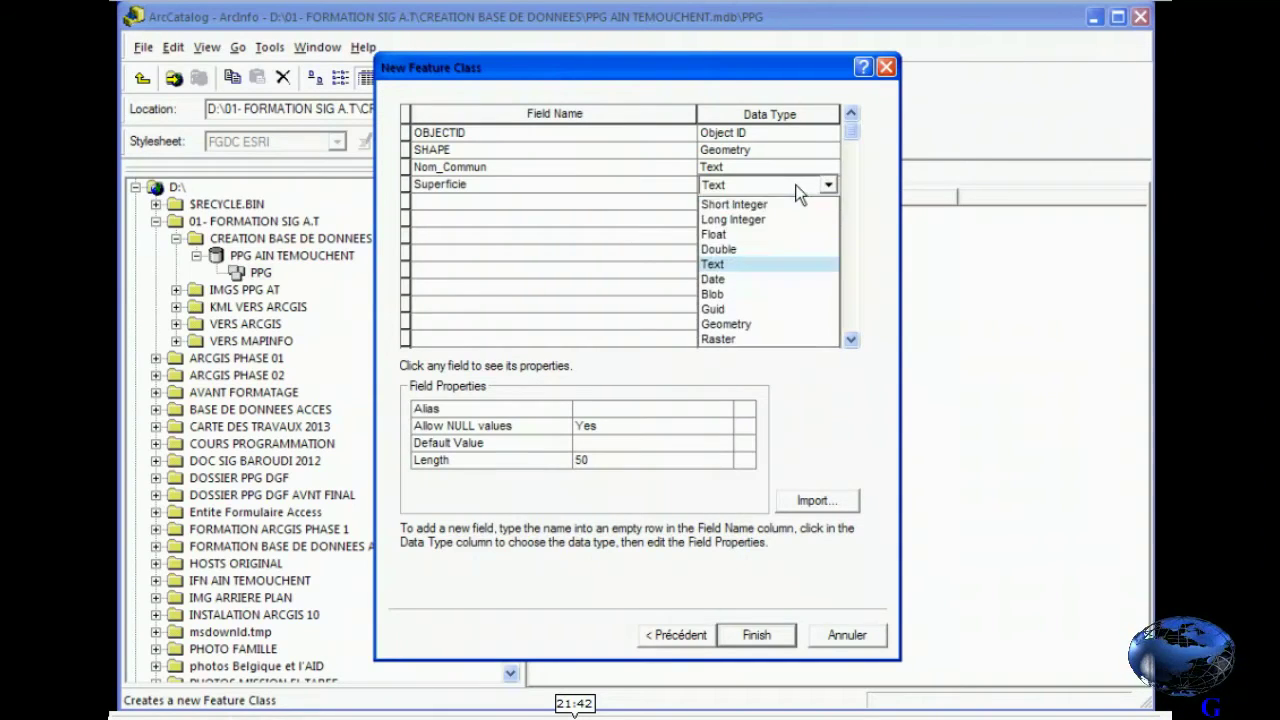
click(765, 249)
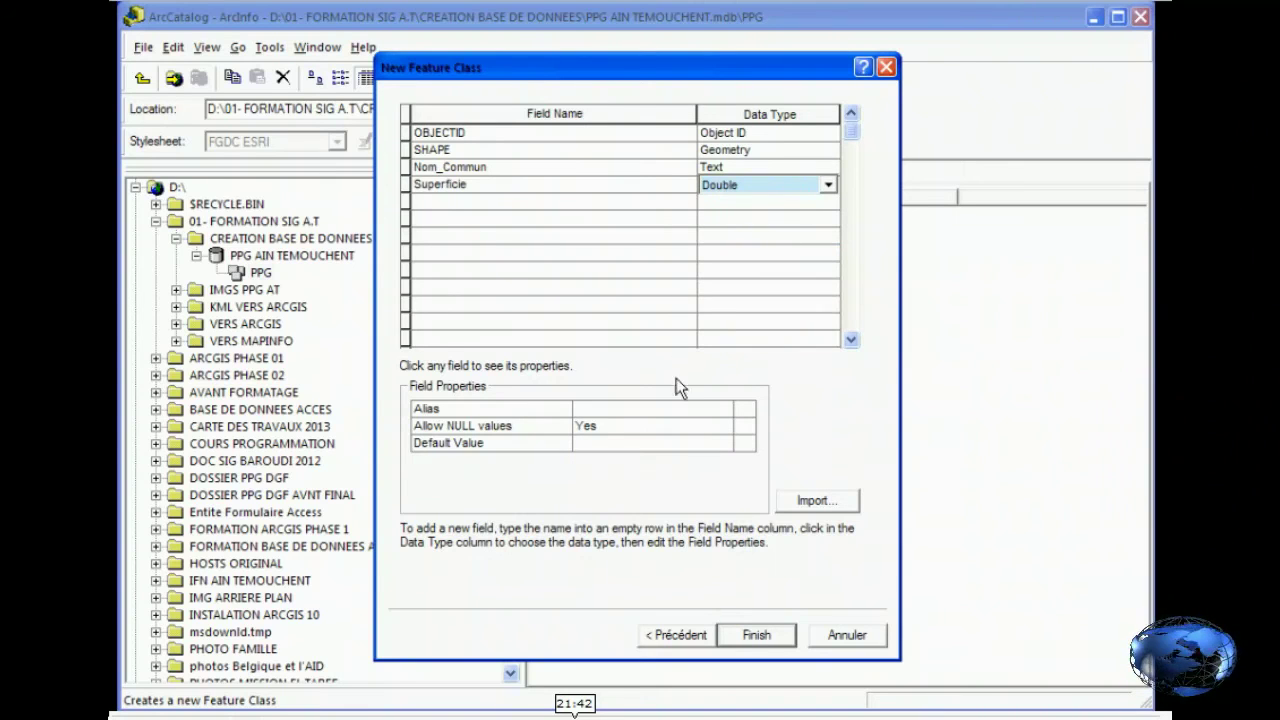
Clear the names of the manually added Superficie and Nom_Commun fields.
click(470, 184)
drag(470, 184, 411, 179)
key(BackSpace)
click(467, 169)
drag(492, 167, 395, 174)
key(BackSpace)
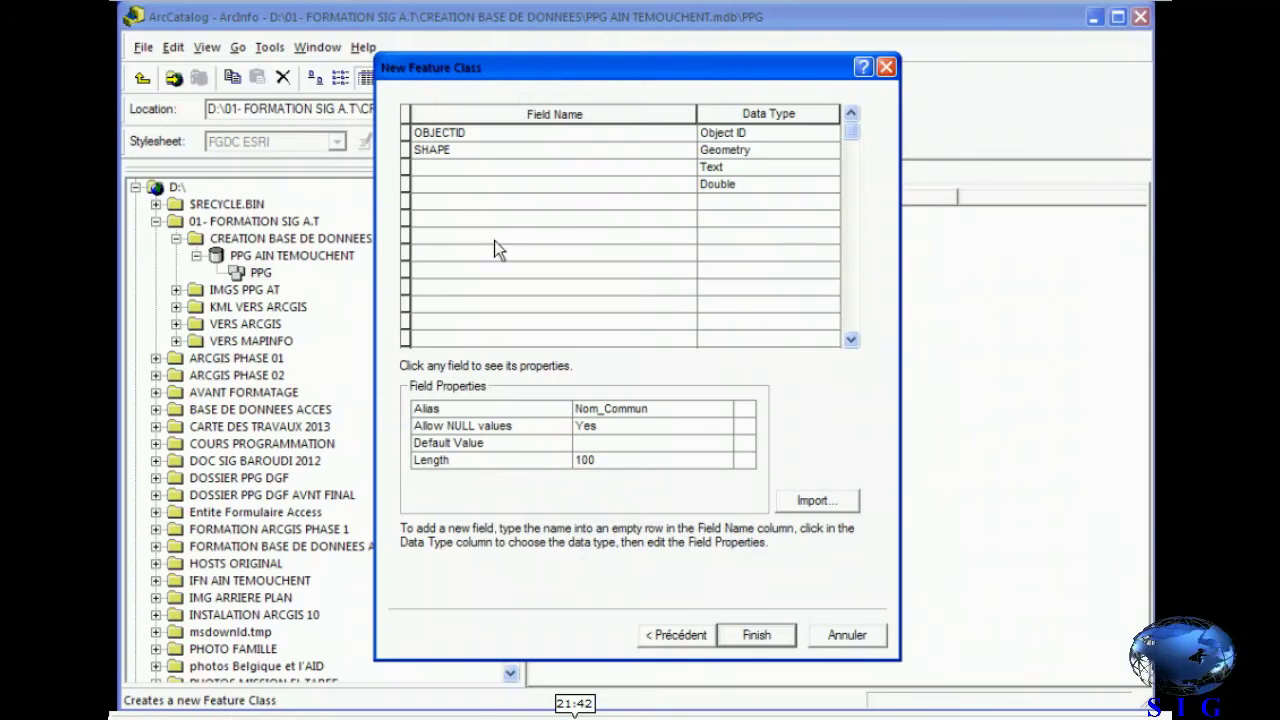
Import the fields of P_P_G_Résineux from CARTE PPG ARBRES in C:\PPG AIN TEMOUCHENT UTM_DGF.mdb and finish creating the feature class.
click(815, 500)
click(696, 228)
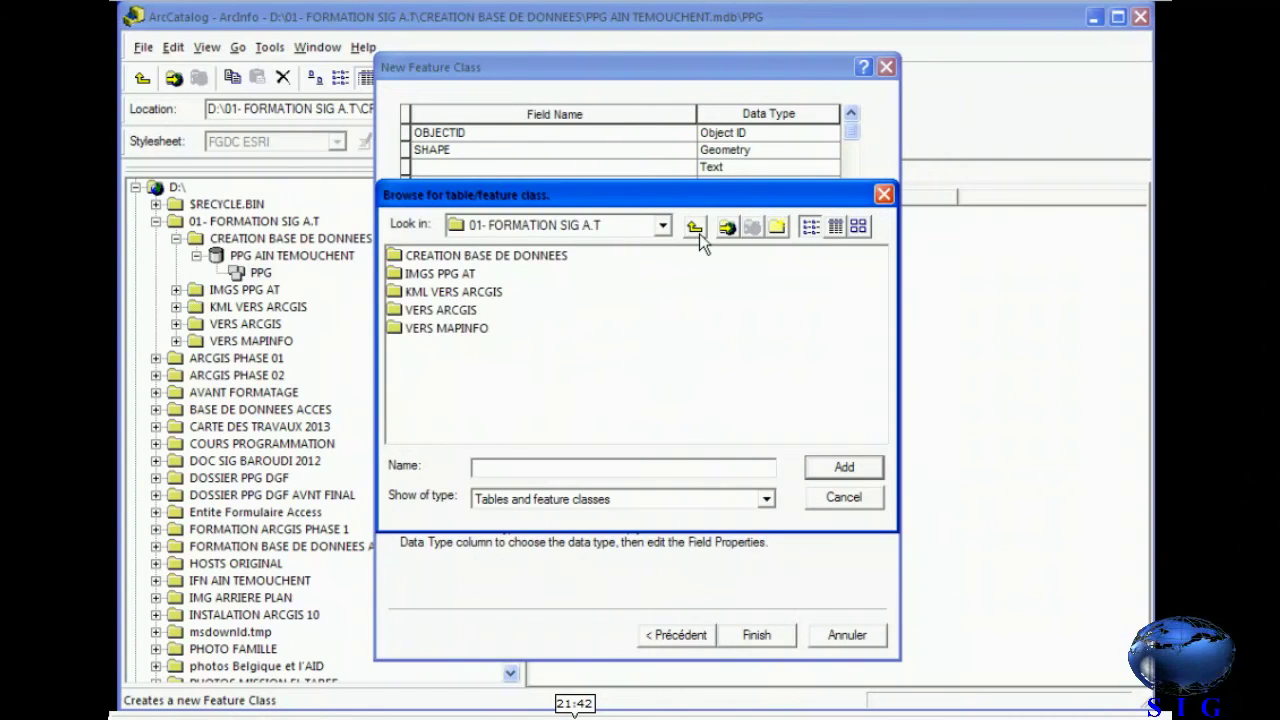
click(697, 230)
click(697, 230)
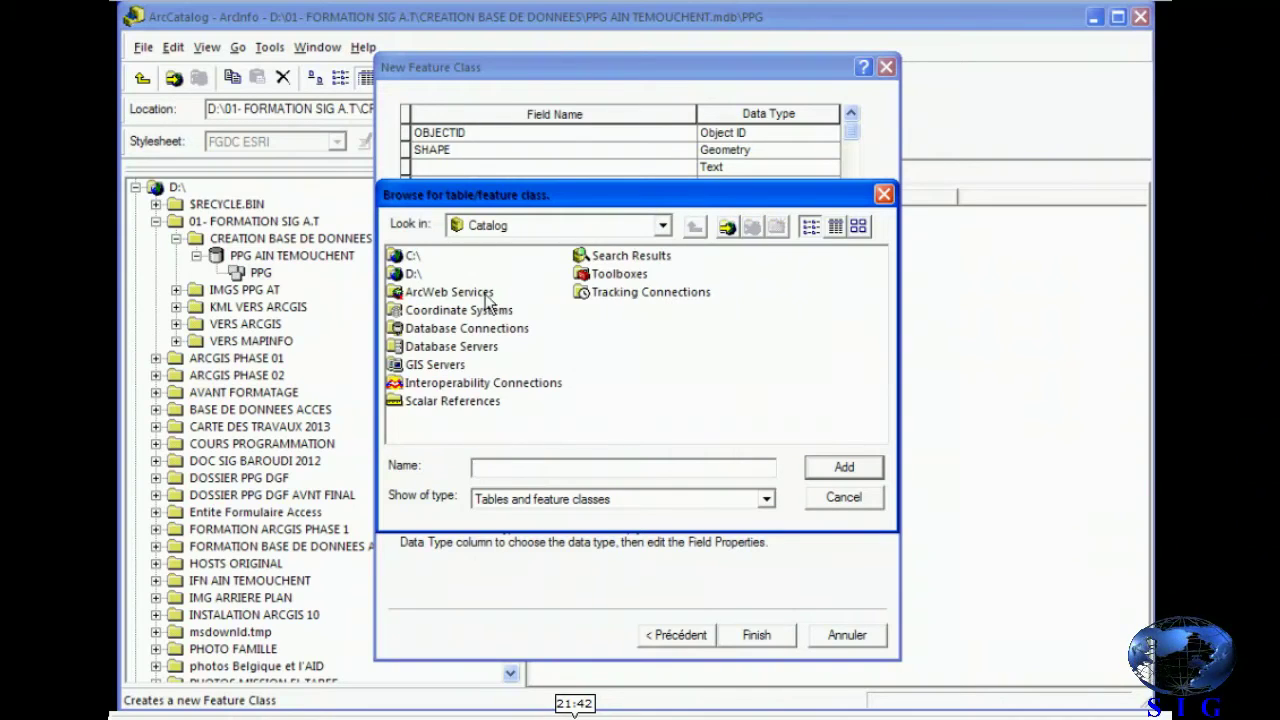
double_click(407, 258)
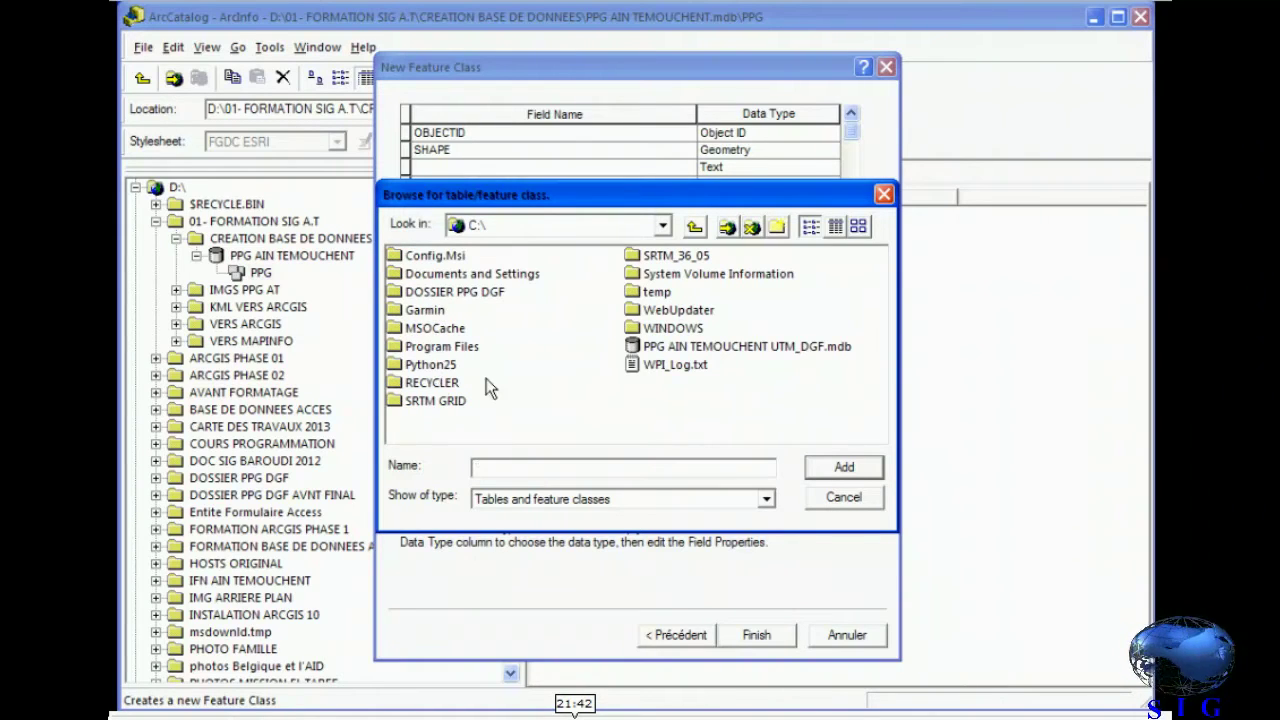
double_click(721, 346)
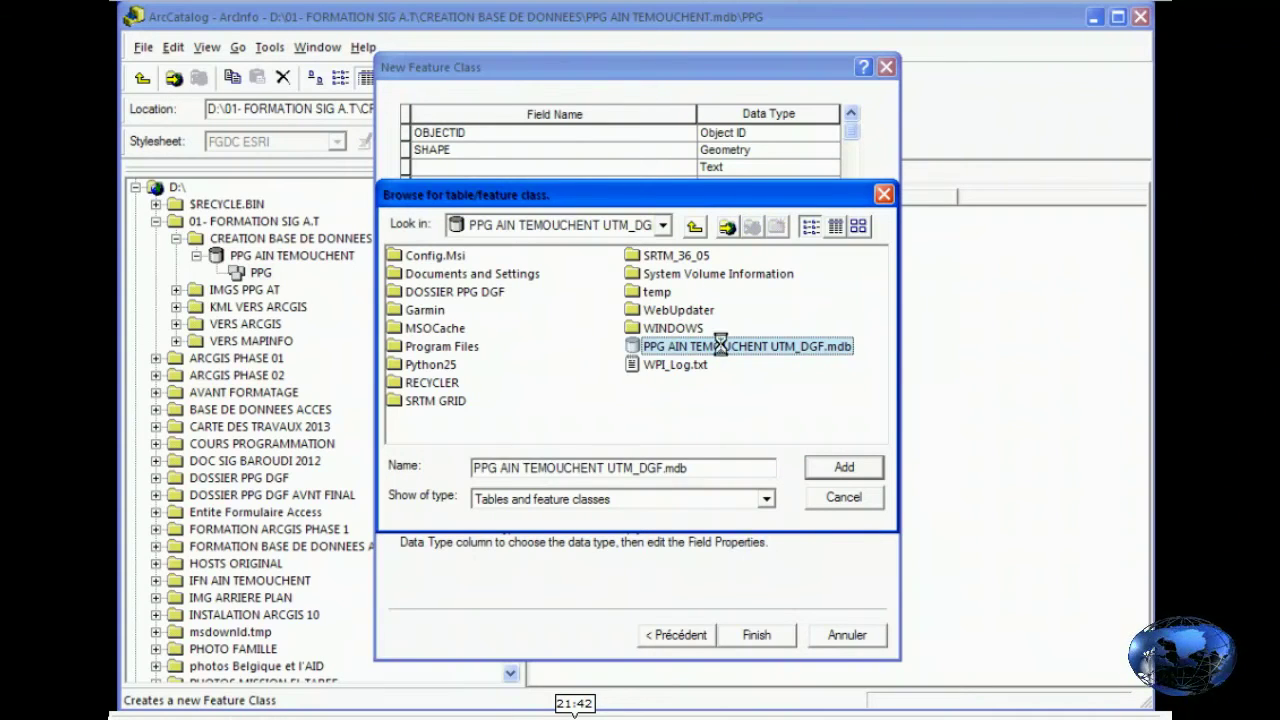
double_click(455, 256)
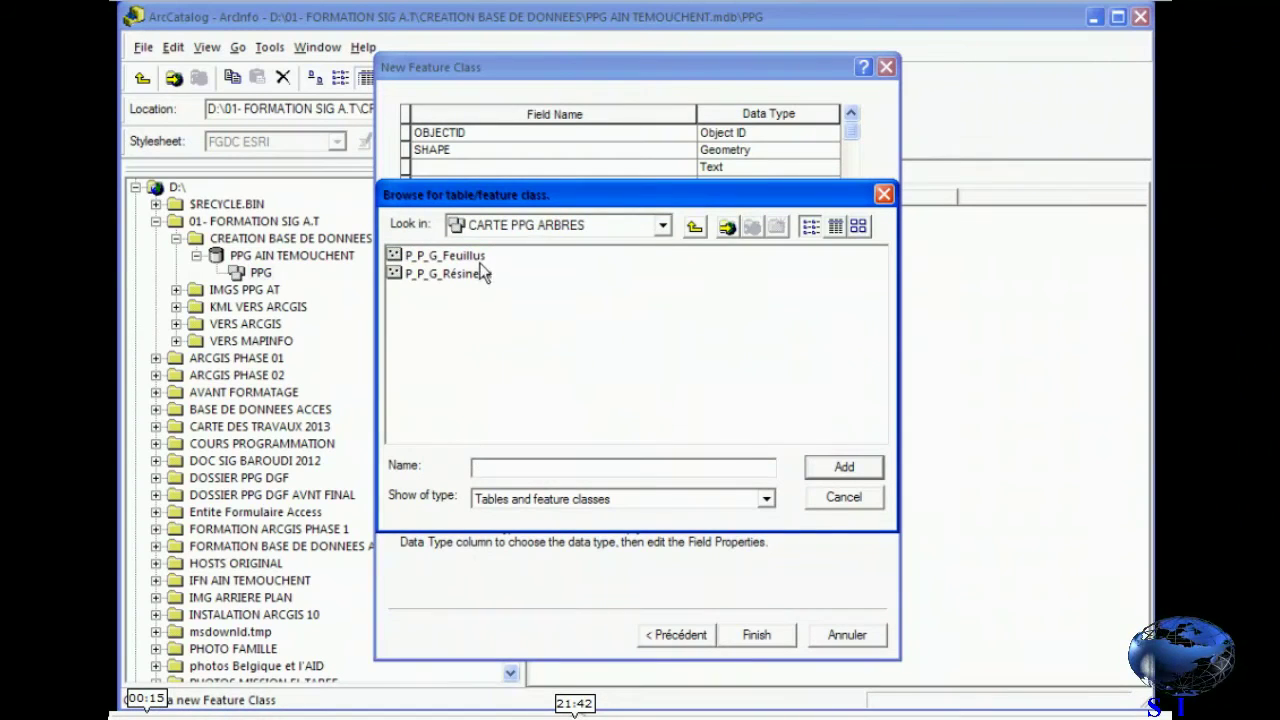
click(487, 278)
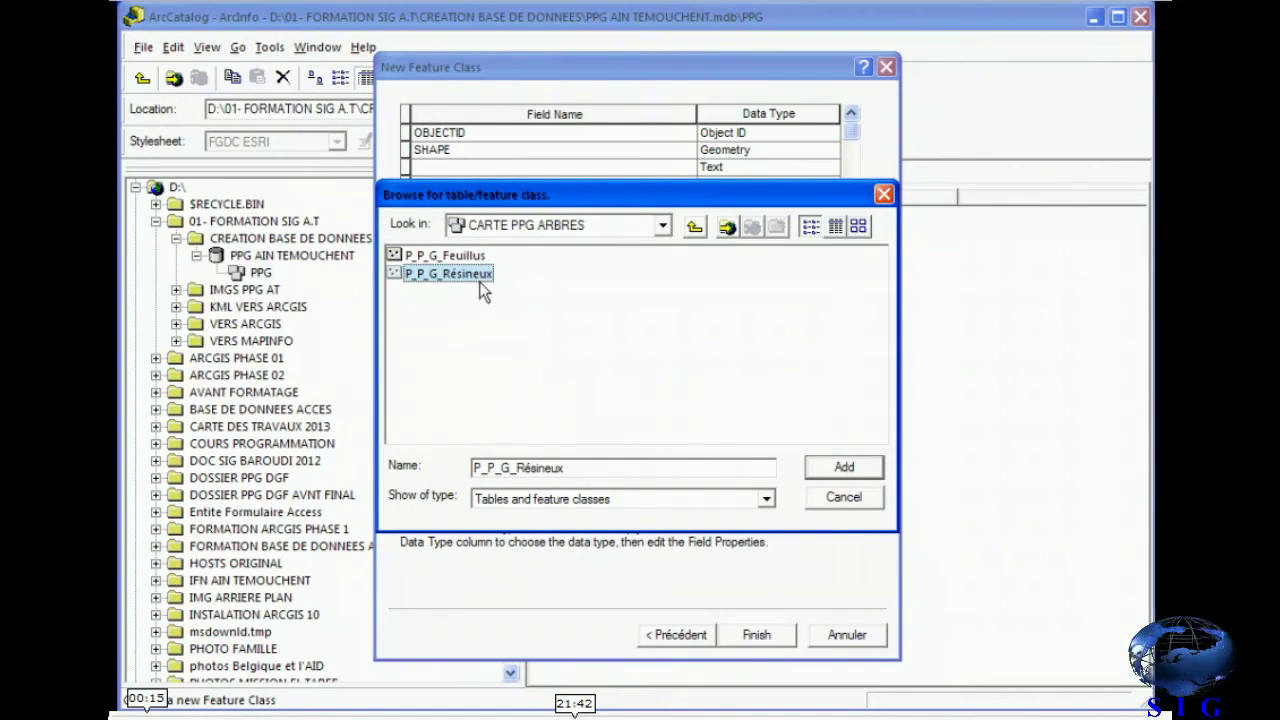
click(845, 466)
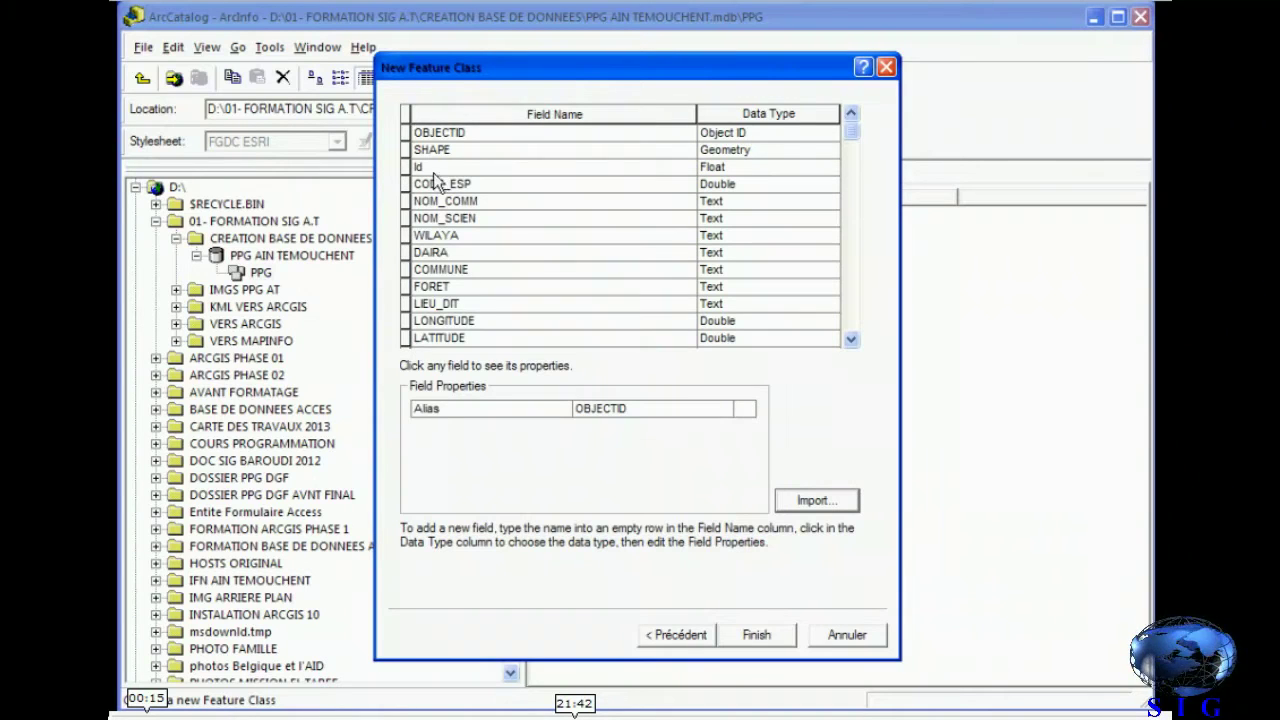
drag(854, 133, 854, 160)
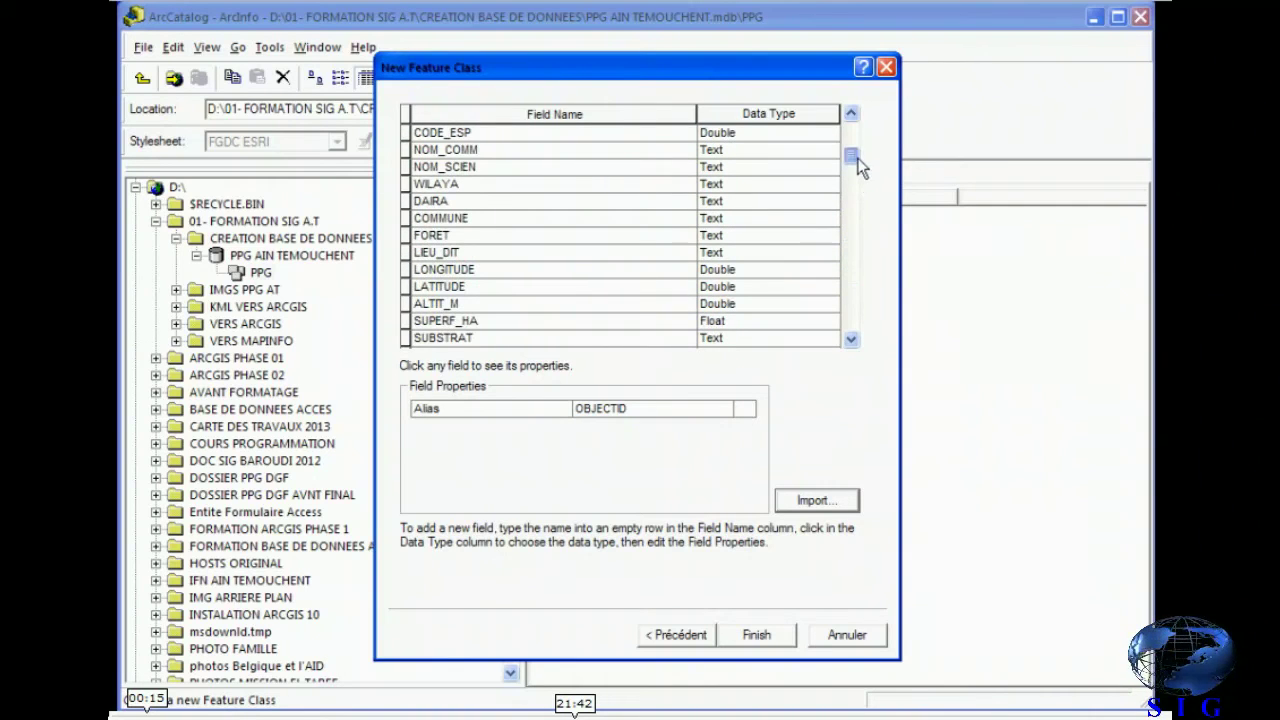
click(762, 636)
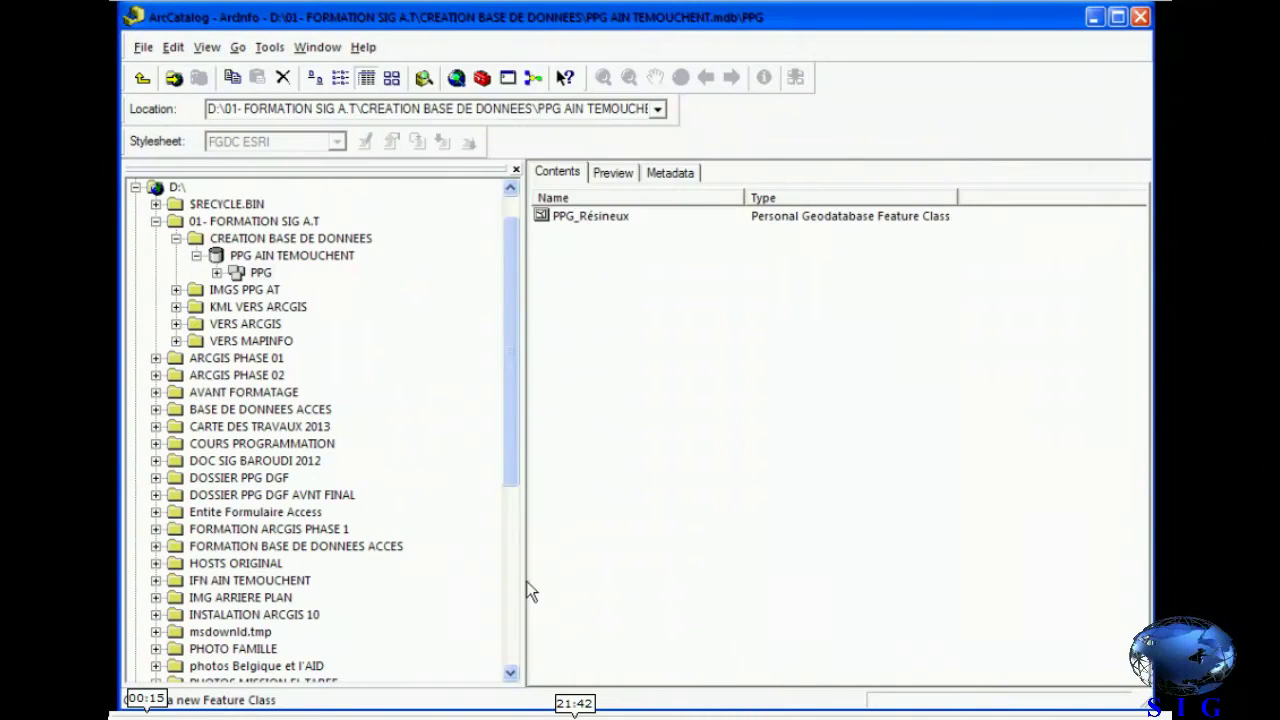
Start a new feature class in the PPG feature dataset, named PPG_Feuillus and storing polygon features.
click(216, 272)
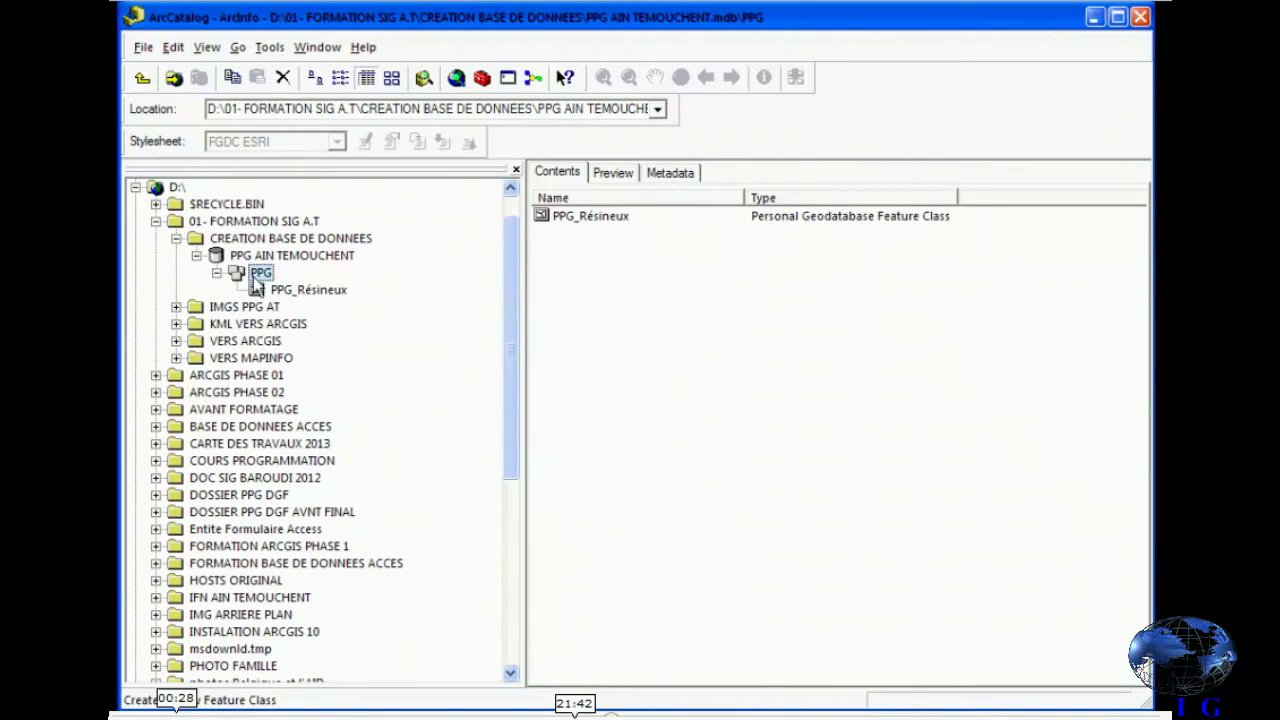
right_click(264, 282)
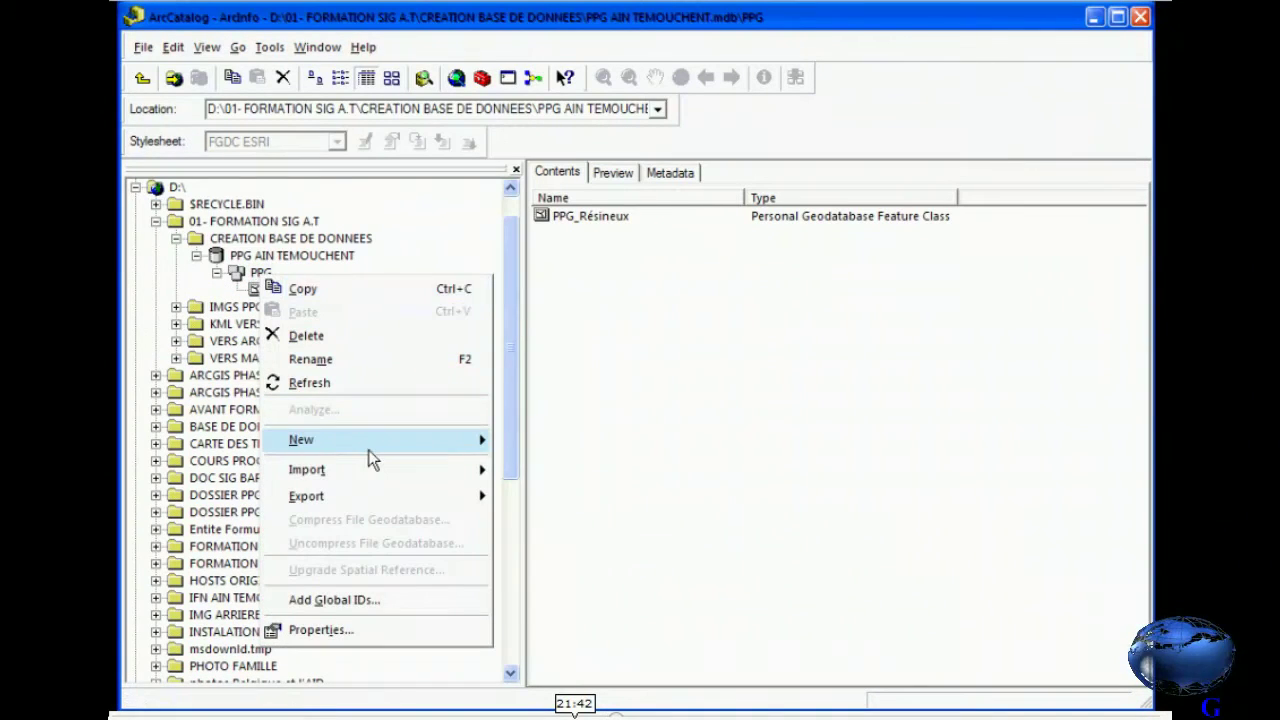
mouse_move(487, 452)
click(530, 444)
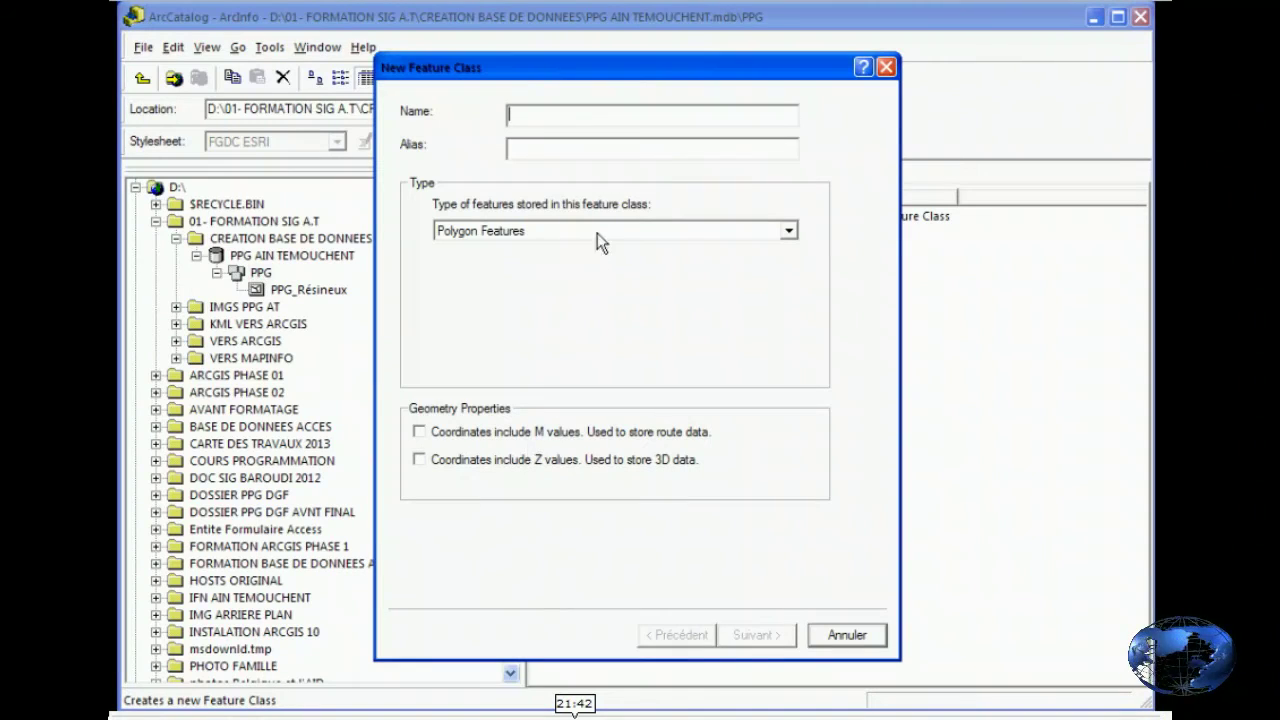
text(pp)
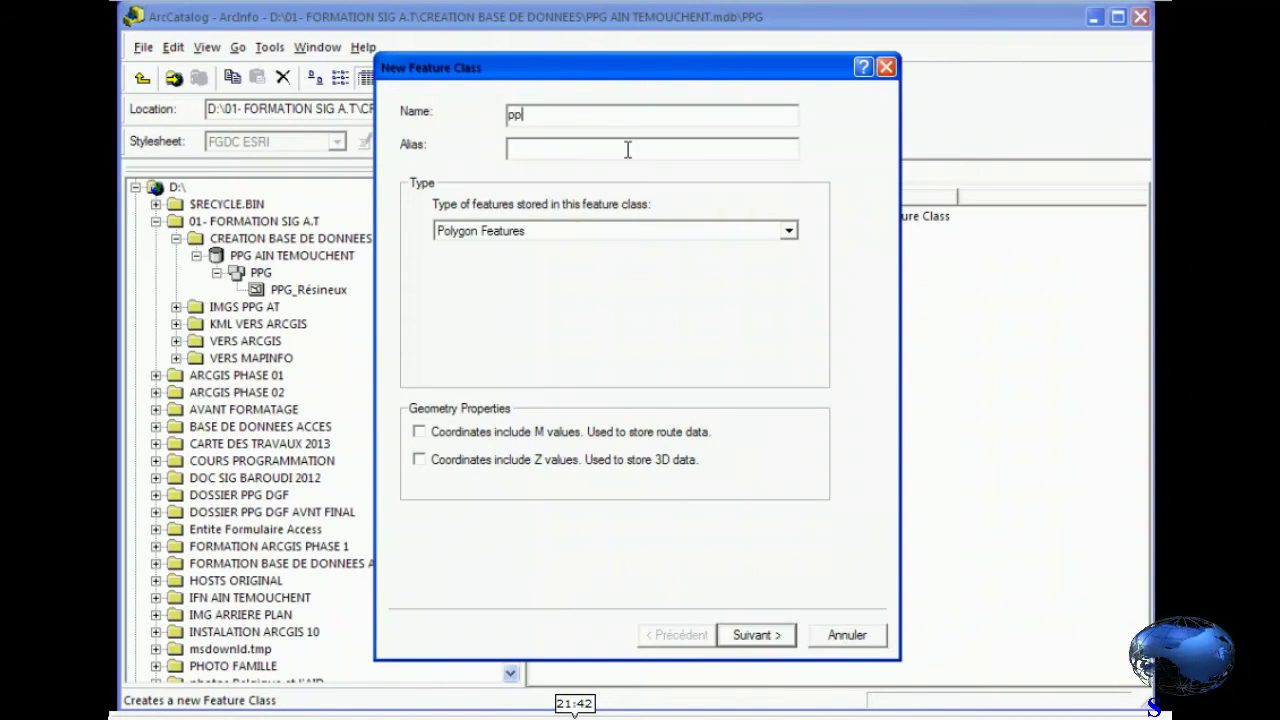
key(BackSpace)
key(BackSpace)
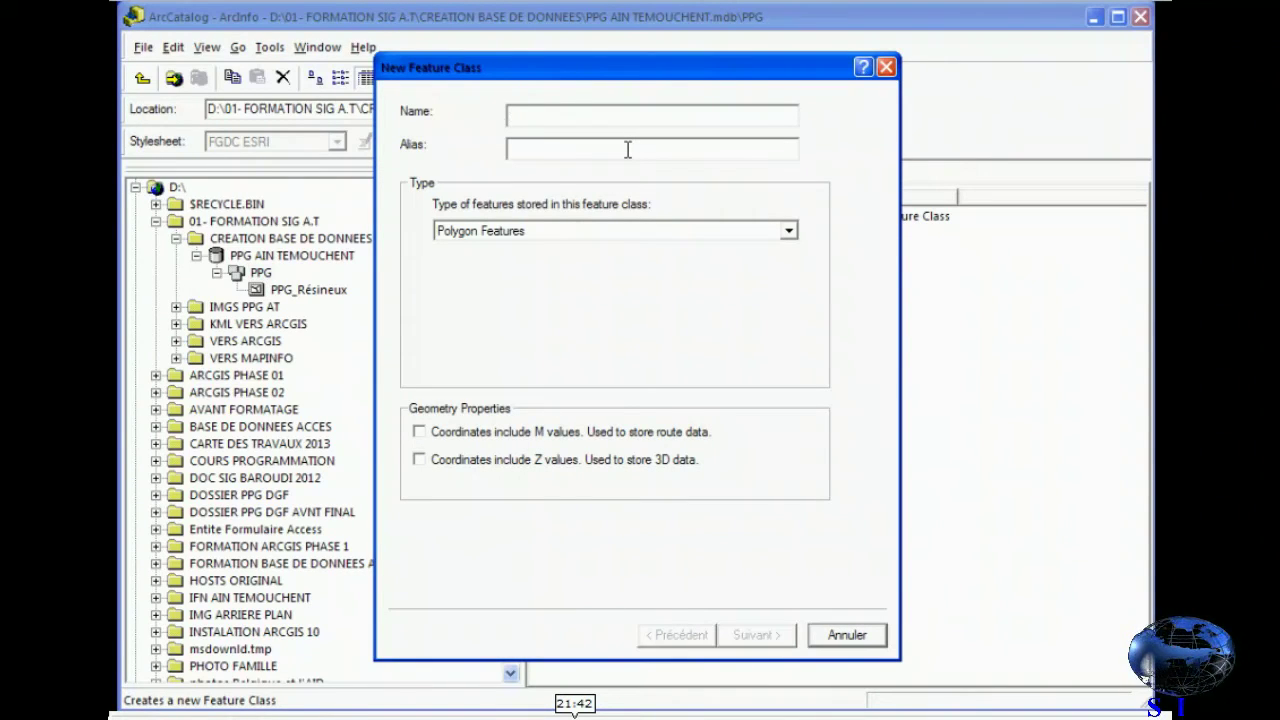
text(PPG )
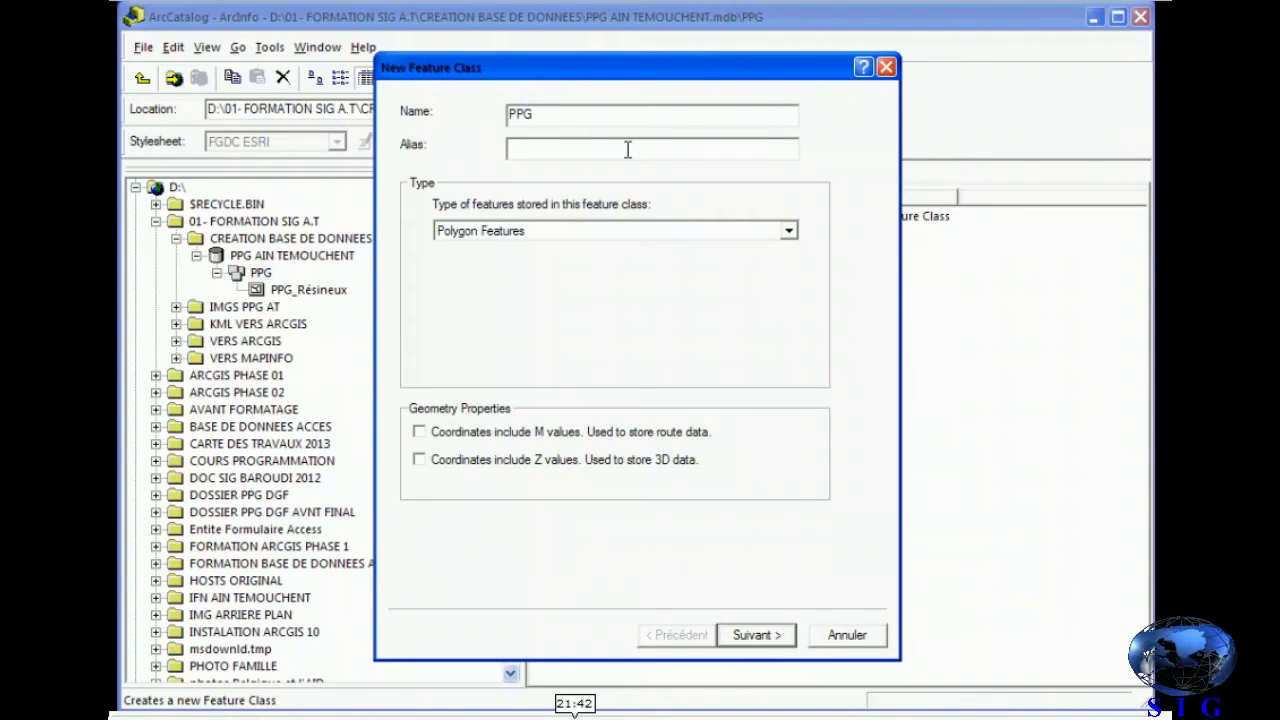
text(_Feui)
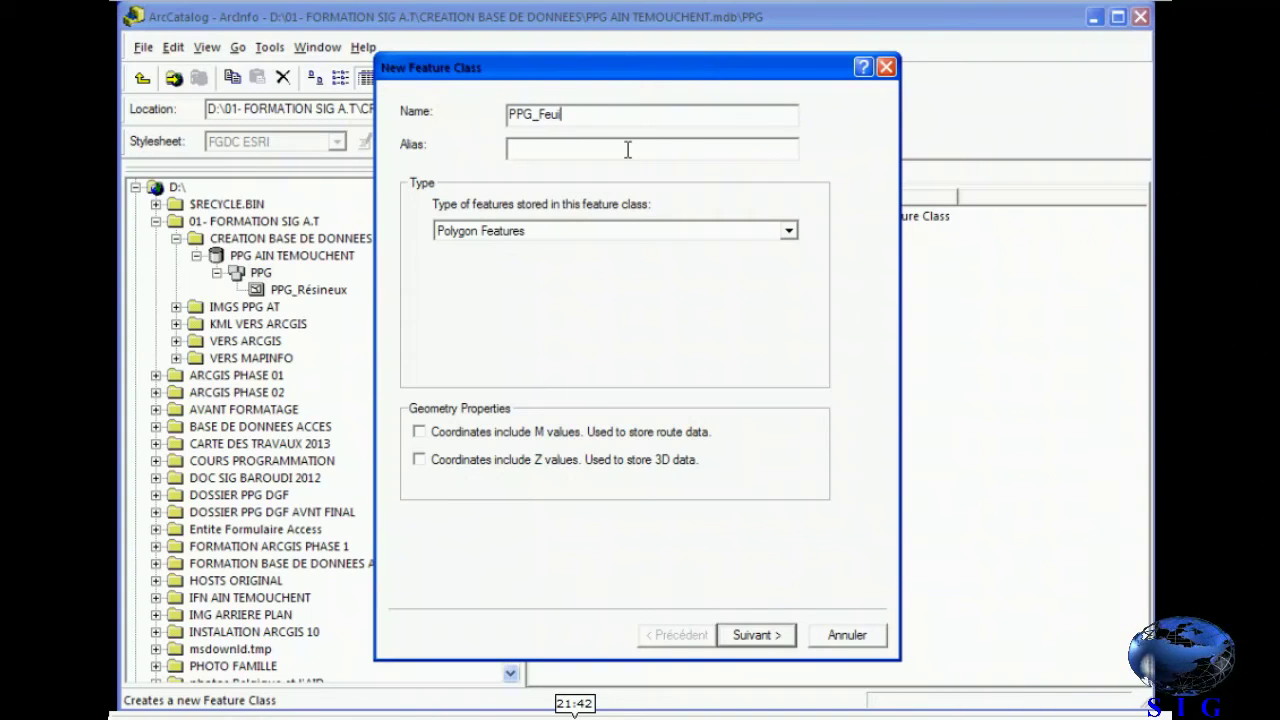
text(llus)
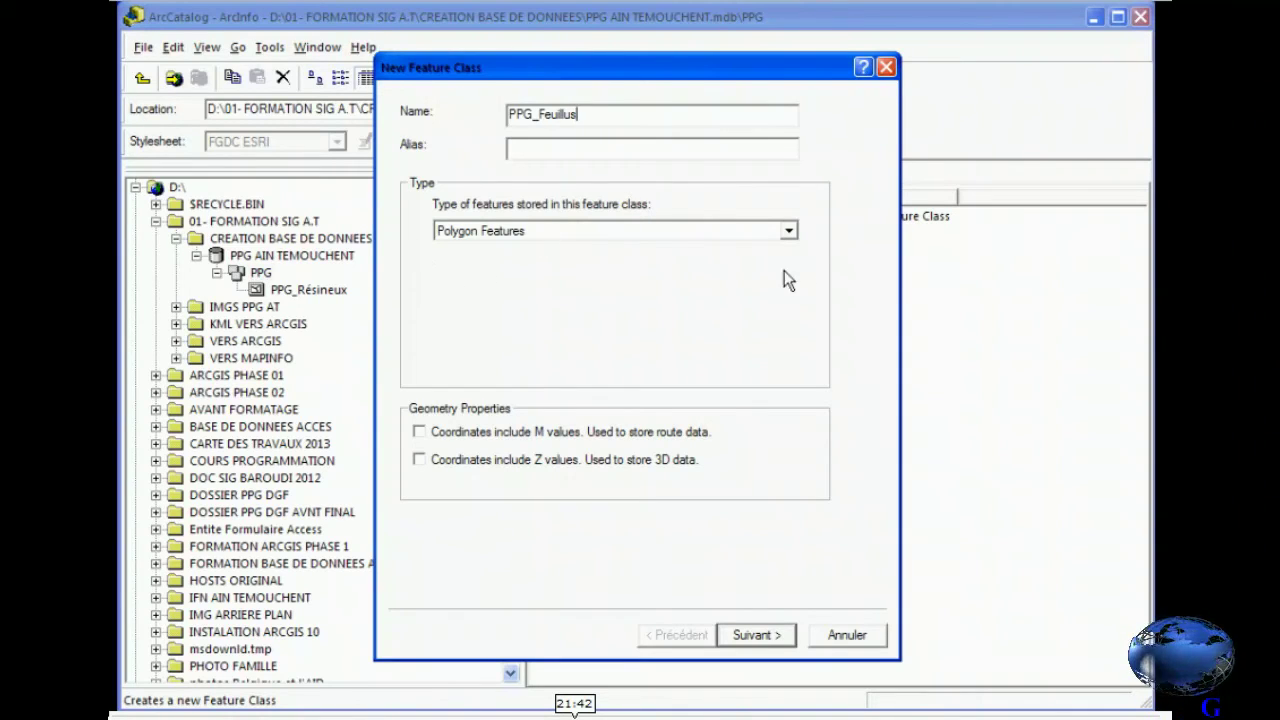
click(789, 231)
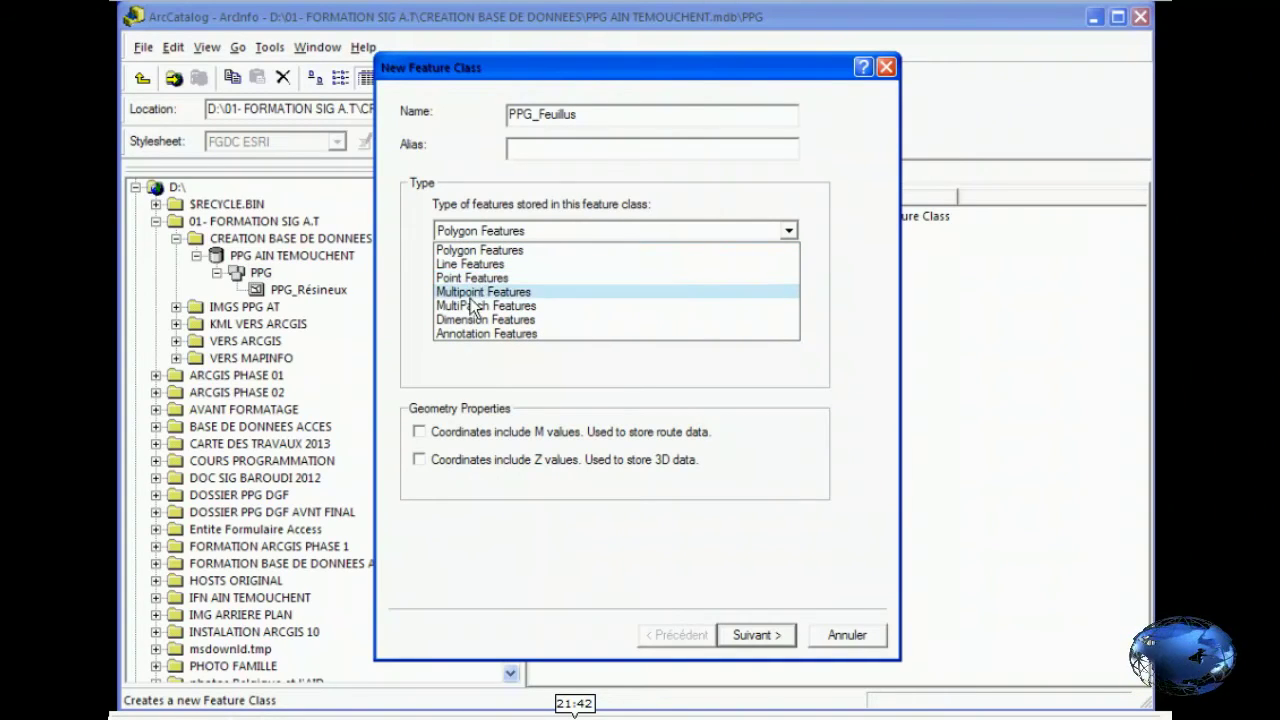
click(598, 115)
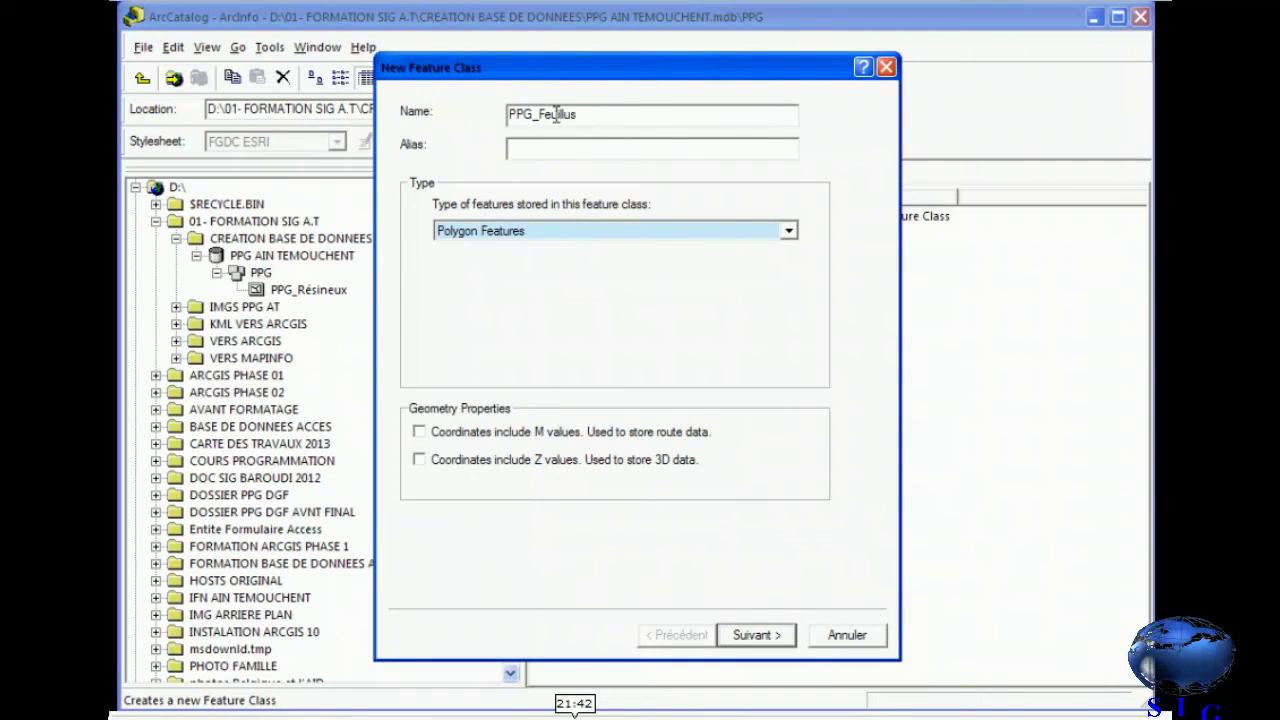
Copy the name PPG_Feuillus into the alias and proceed to the field definitions.
click(565, 115)
drag(585, 115, 503, 113)
key(ctrl+c)
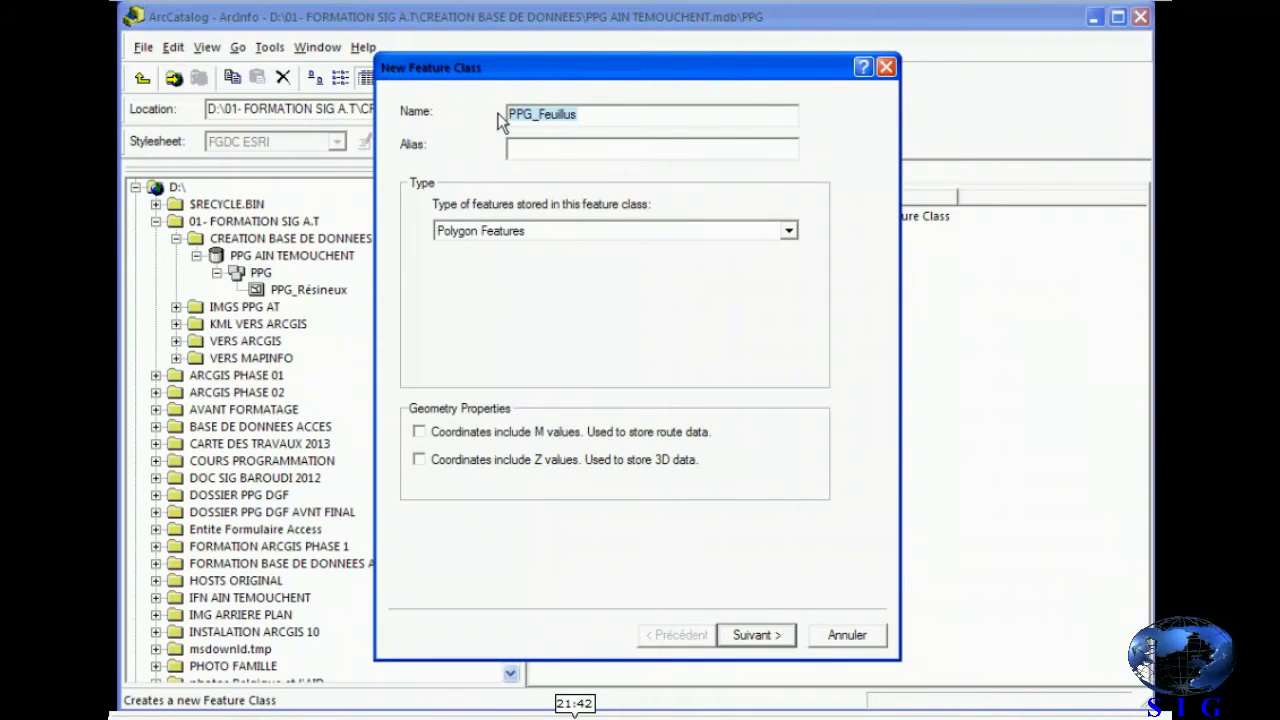
click(514, 144)
key(ctrl+v)
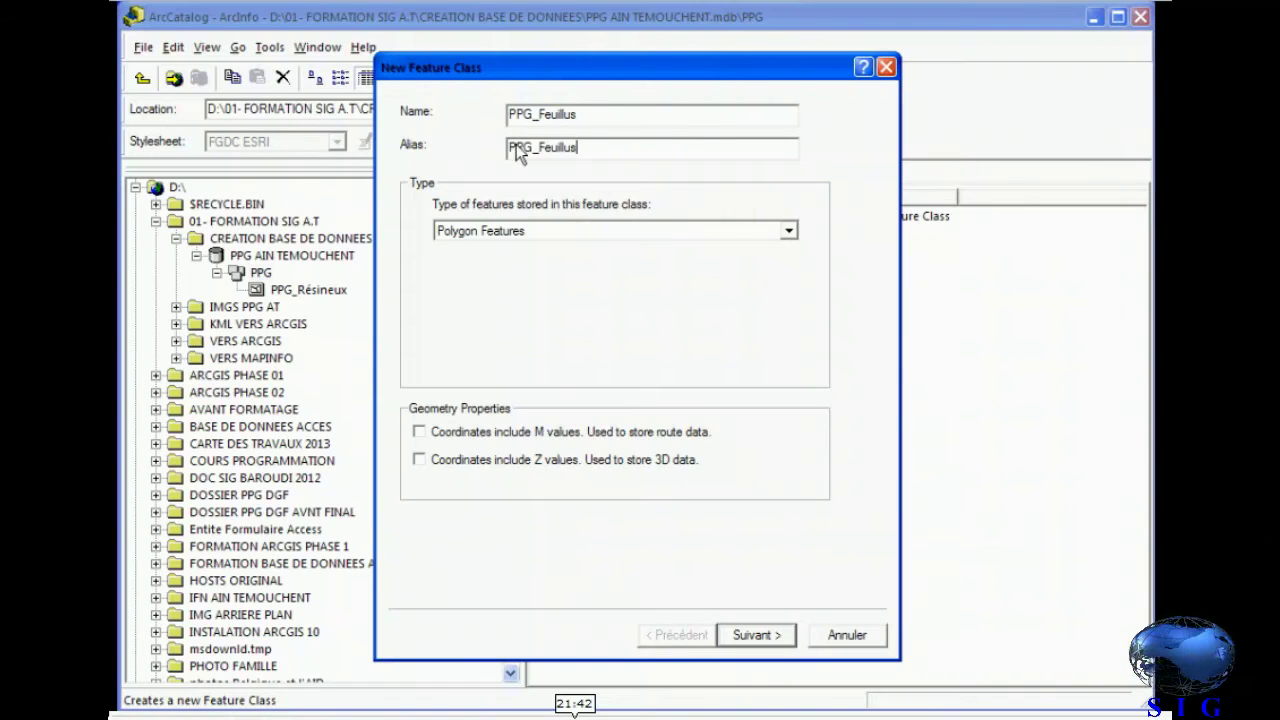
click(752, 645)
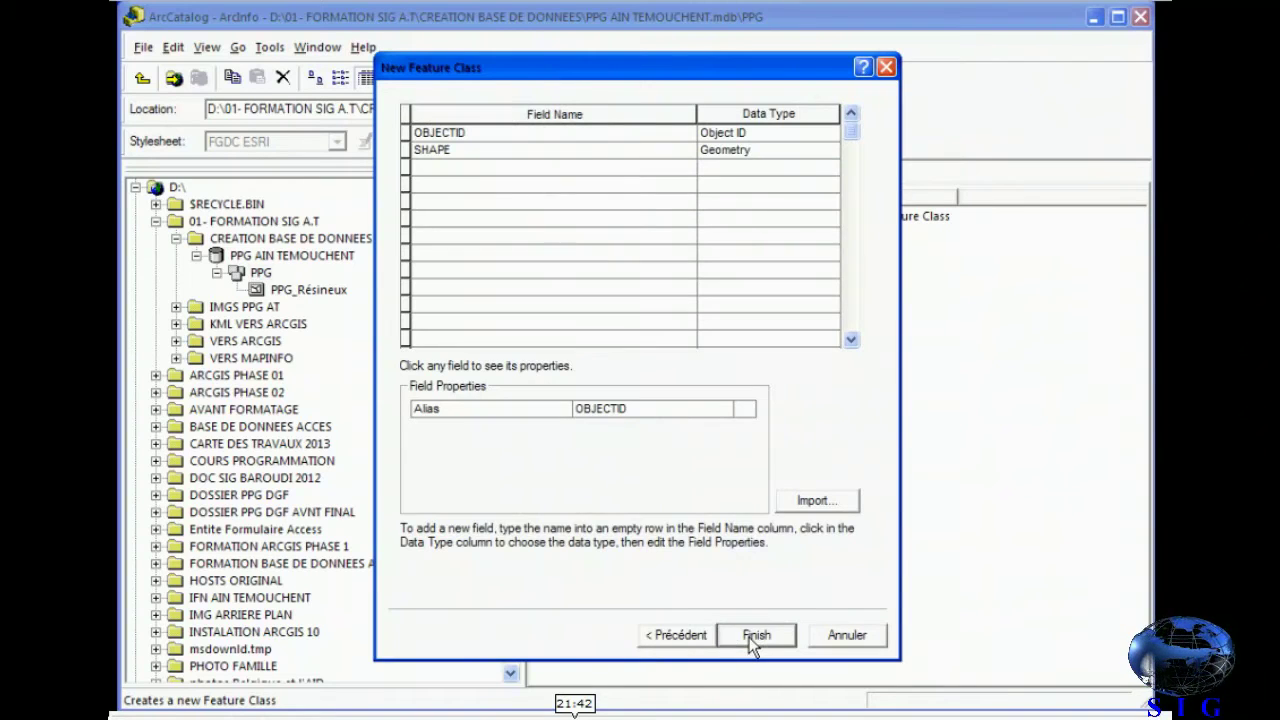
Import the field definitions of PPG_Résineux from the PPG dataset of PPG AIN TEMOUCHENT.mdb and finish creating PPG_Feuillus.
click(802, 503)
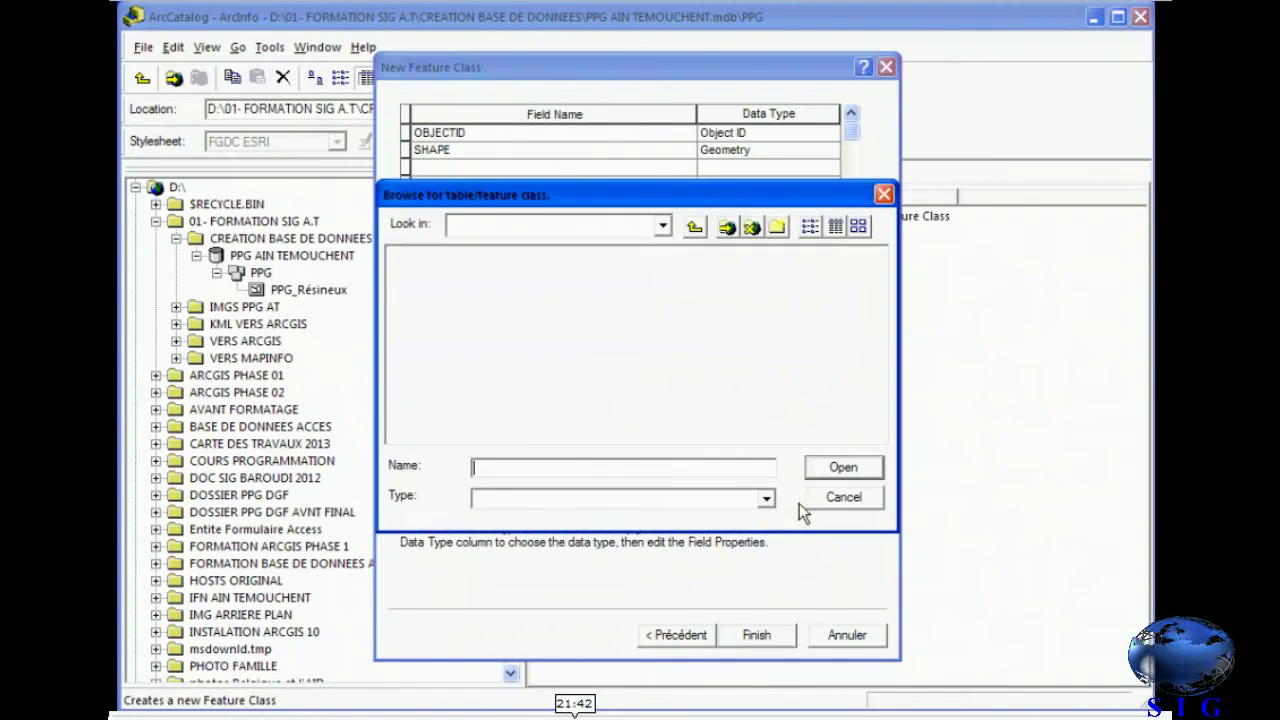
click(694, 227)
click(694, 227)
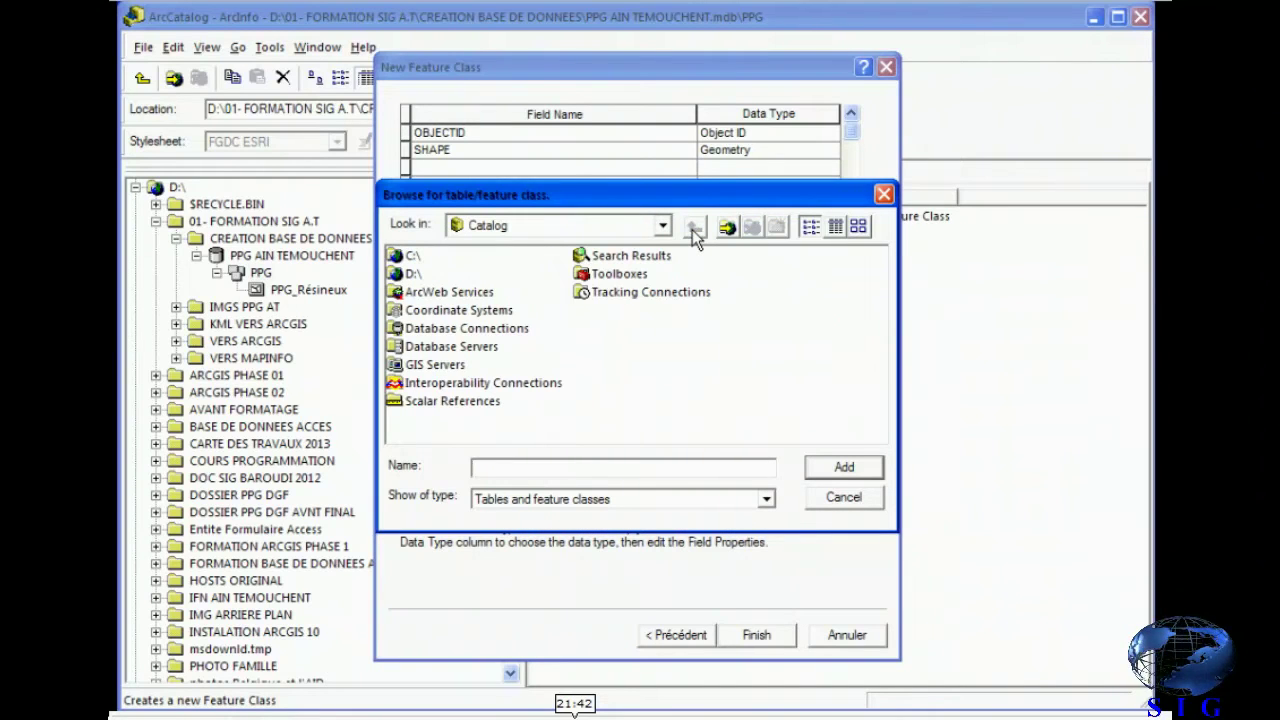
double_click(413, 273)
double_click(415, 273)
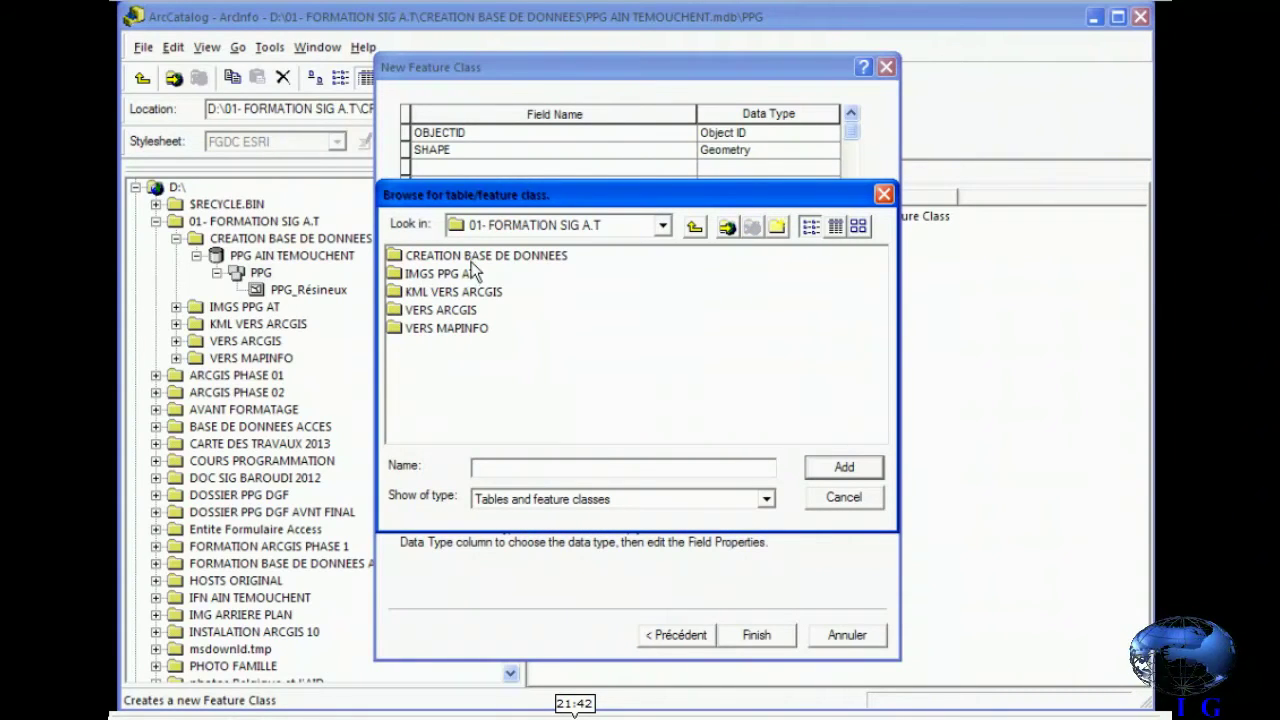
double_click(460, 257)
double_click(459, 256)
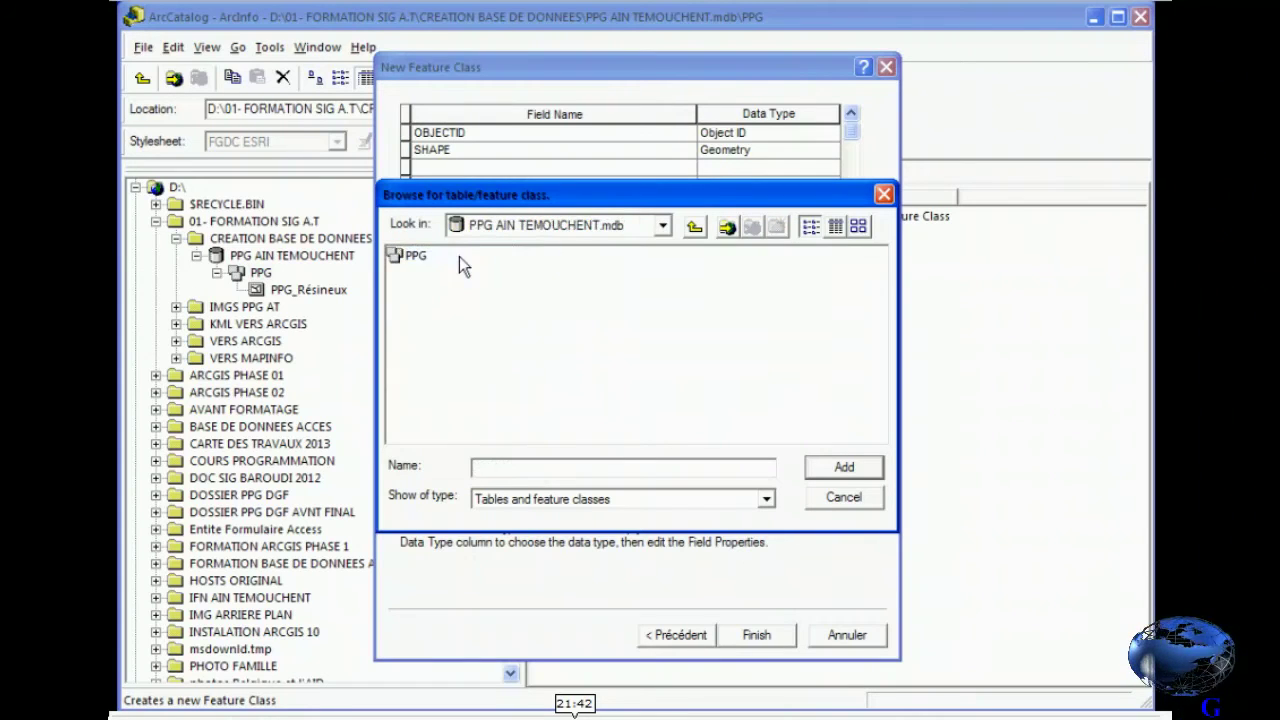
double_click(416, 256)
click(440, 256)
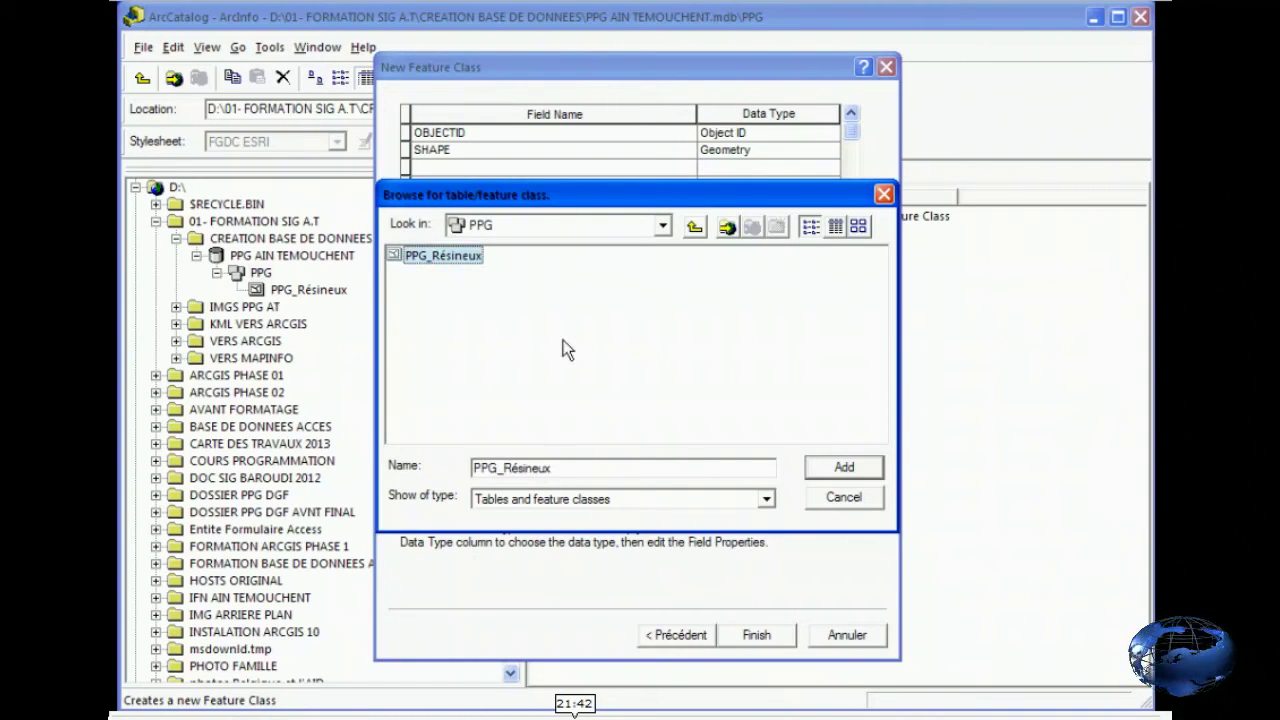
click(844, 468)
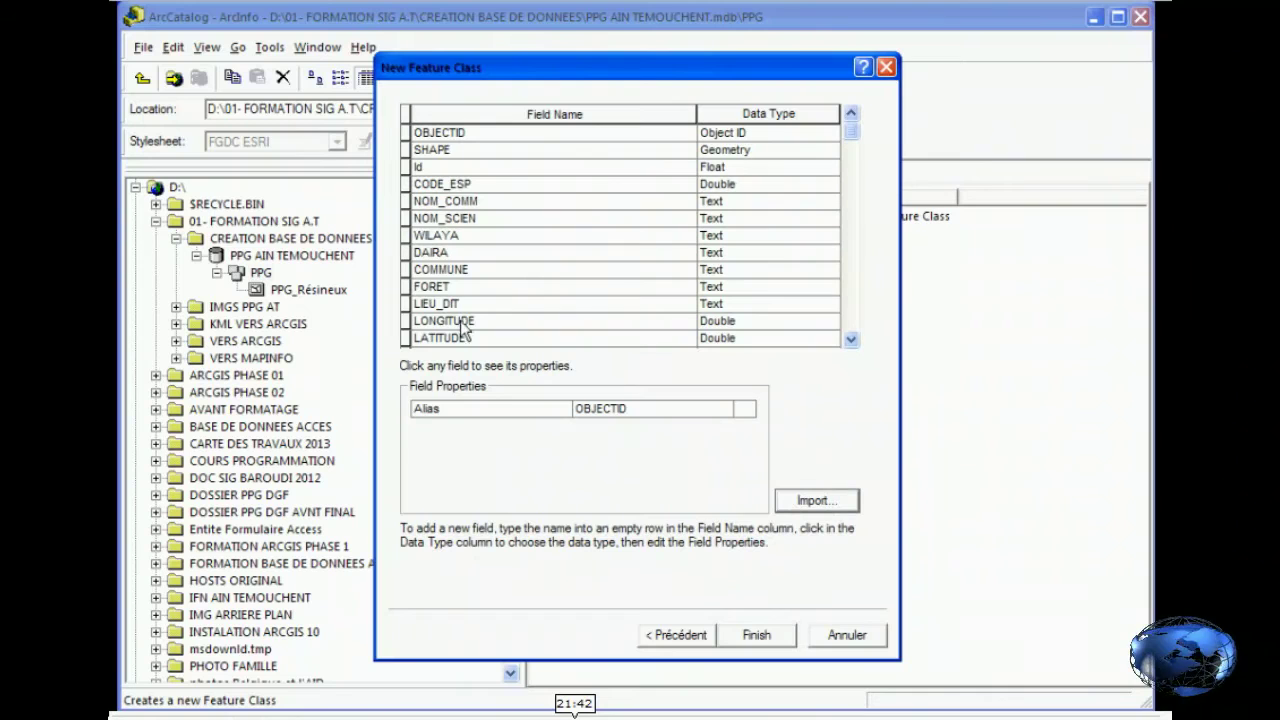
click(752, 634)
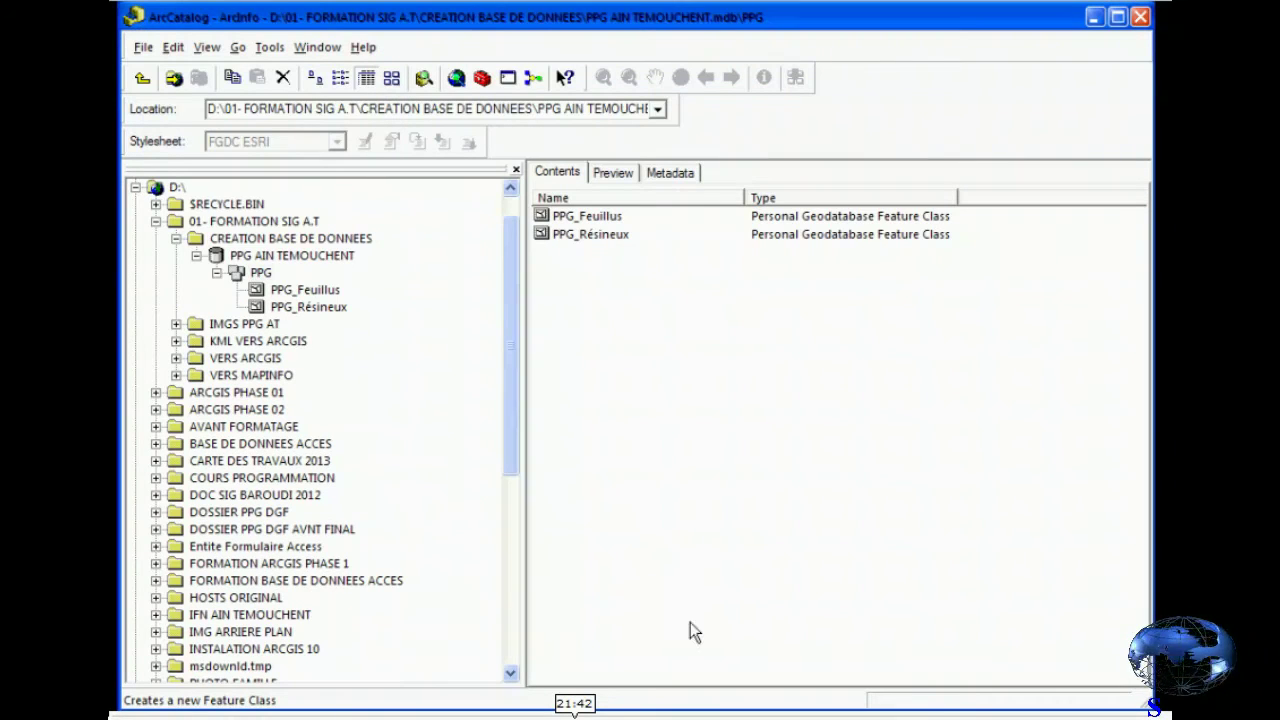
Review the general properties of the PPG_Feuillus feature class and the contents of the PPG dataset.
click(302, 290)
right_click(302, 290)
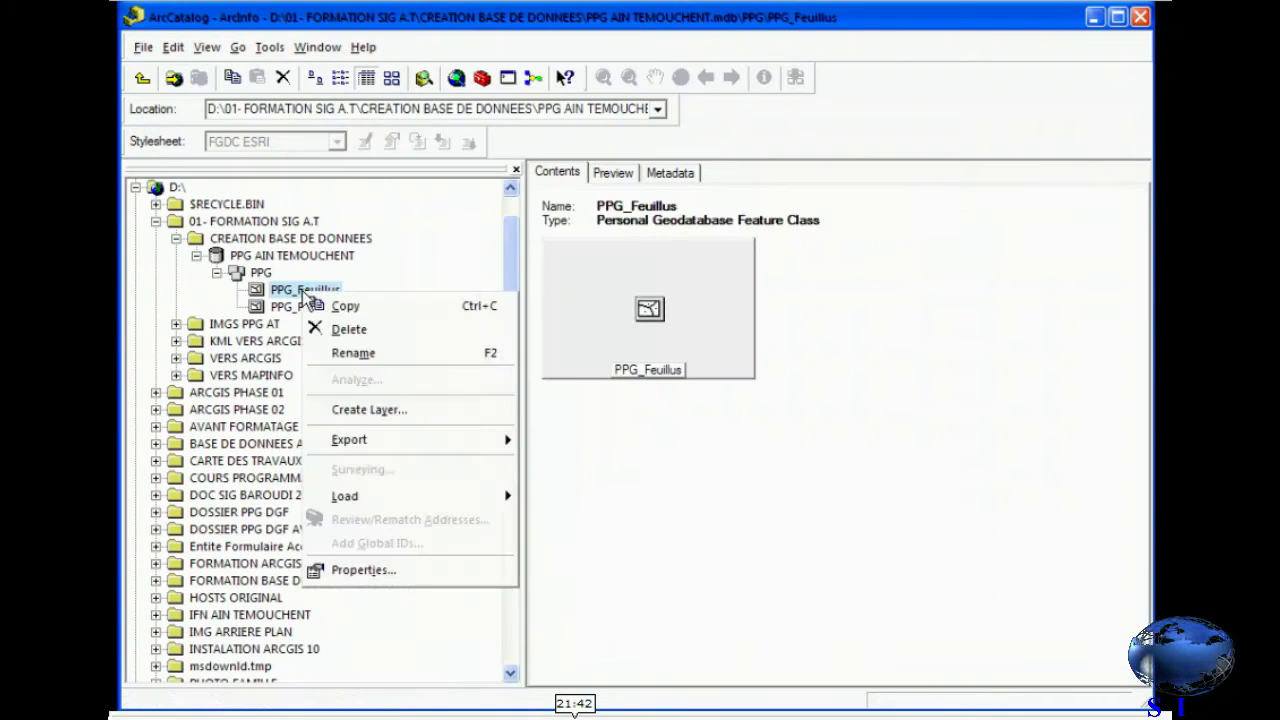
click(356, 571)
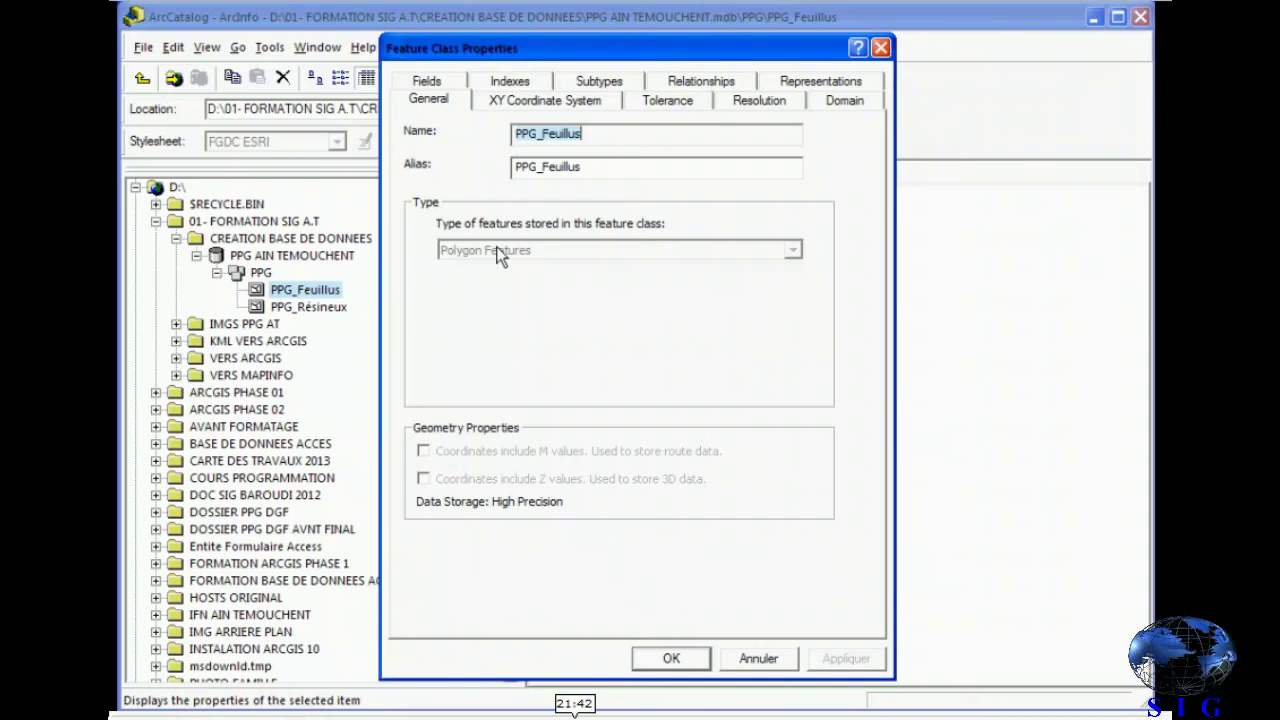
click(668, 658)
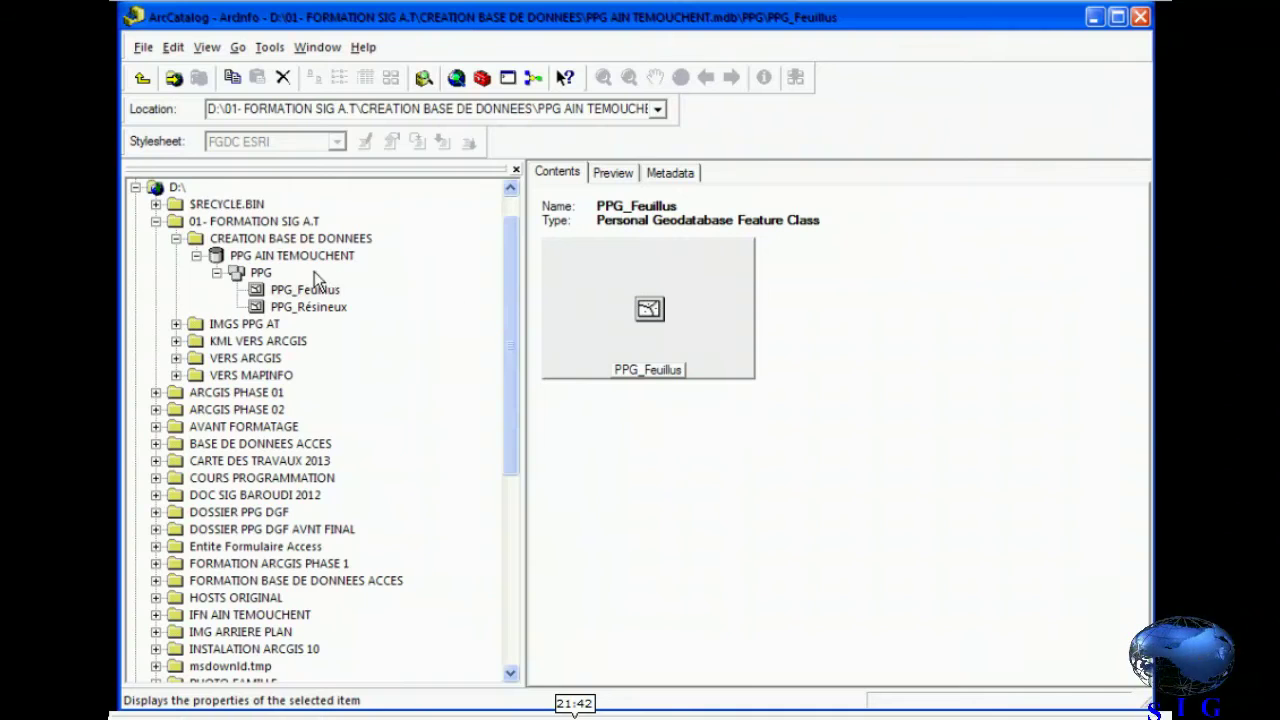
click(216, 273)
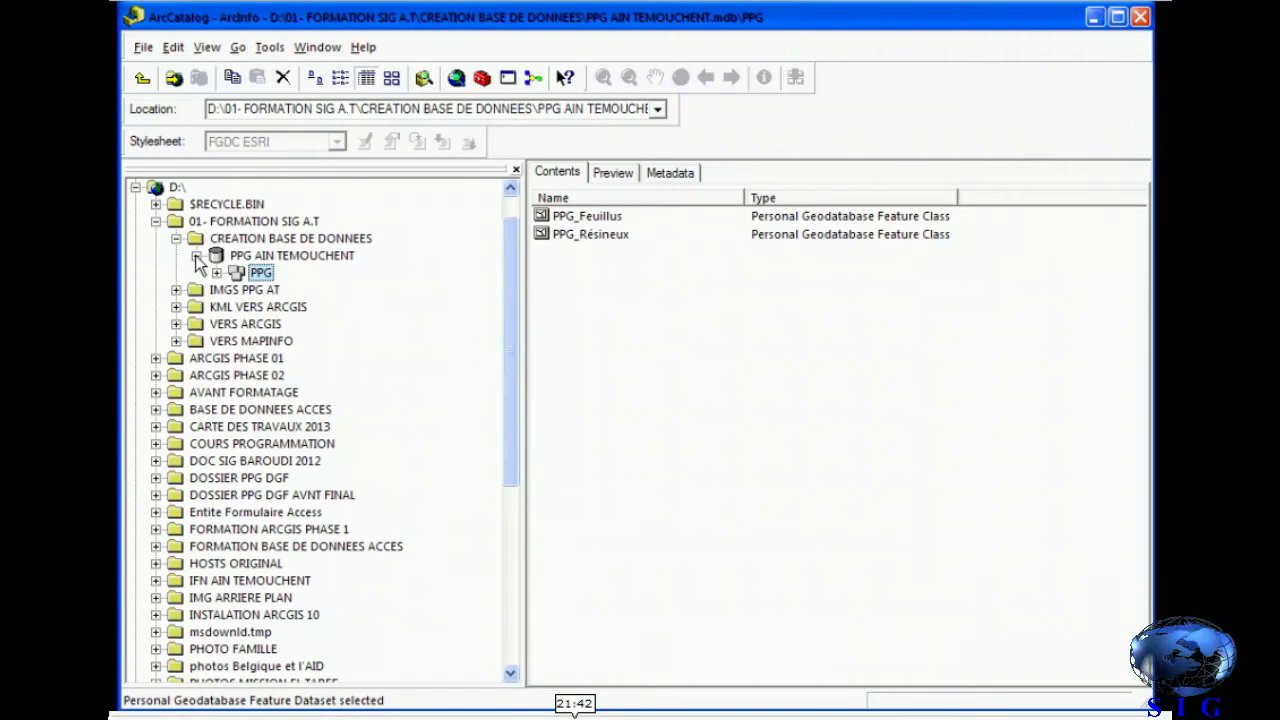
click(216, 273)
Start a new feature dataset named Arbre Plus in the PPG AIN TEMOUCHENT geodatabase and proceed to its coordinate system.
click(258, 257)
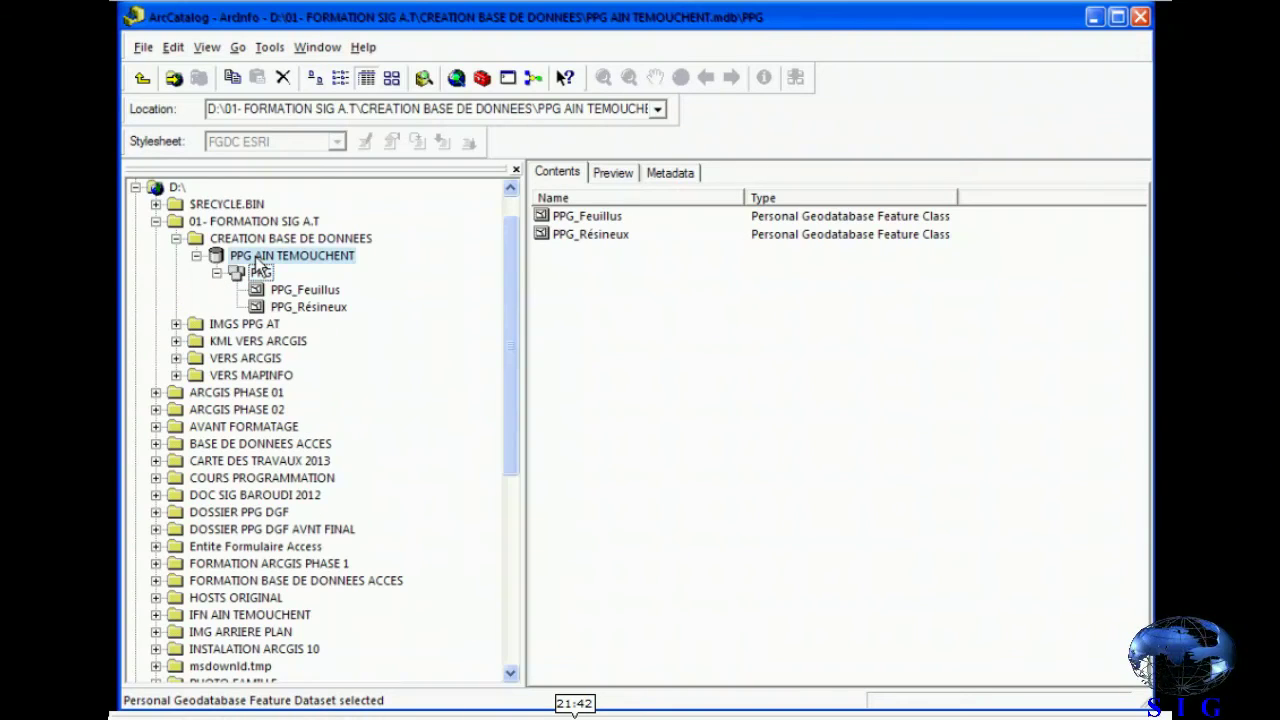
right_click(258, 257)
mouse_move(310, 390)
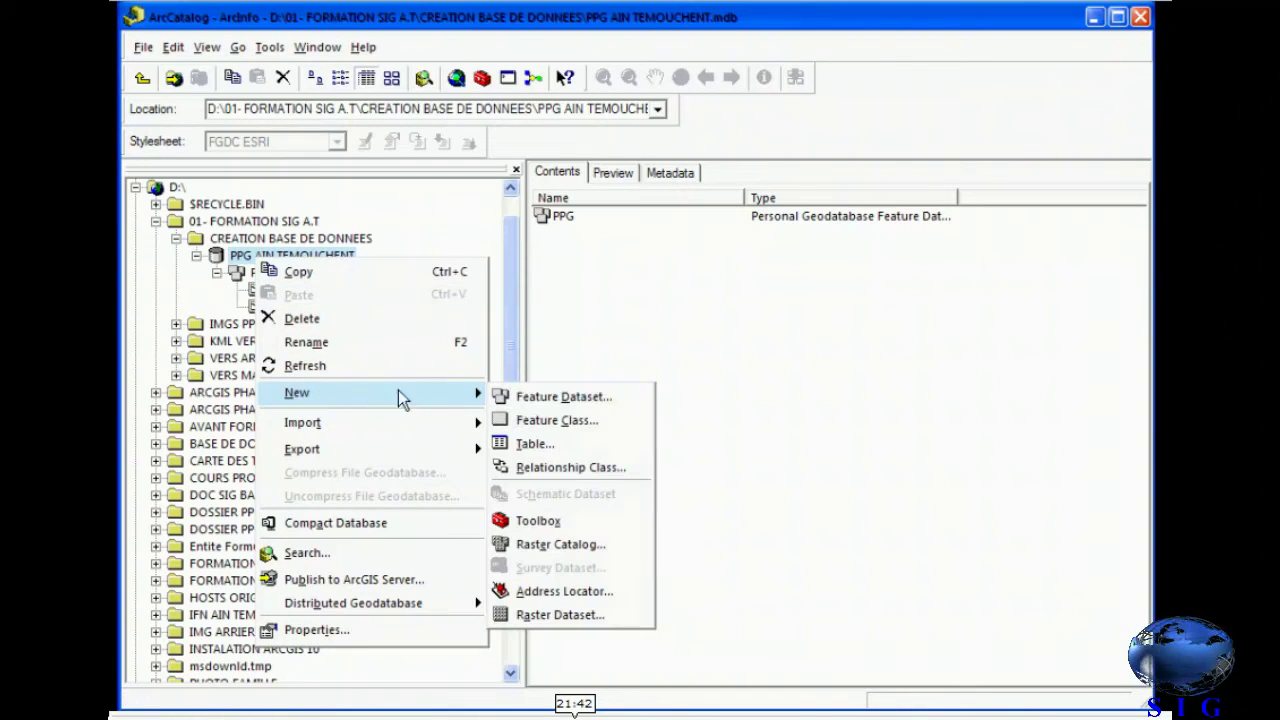
click(527, 398)
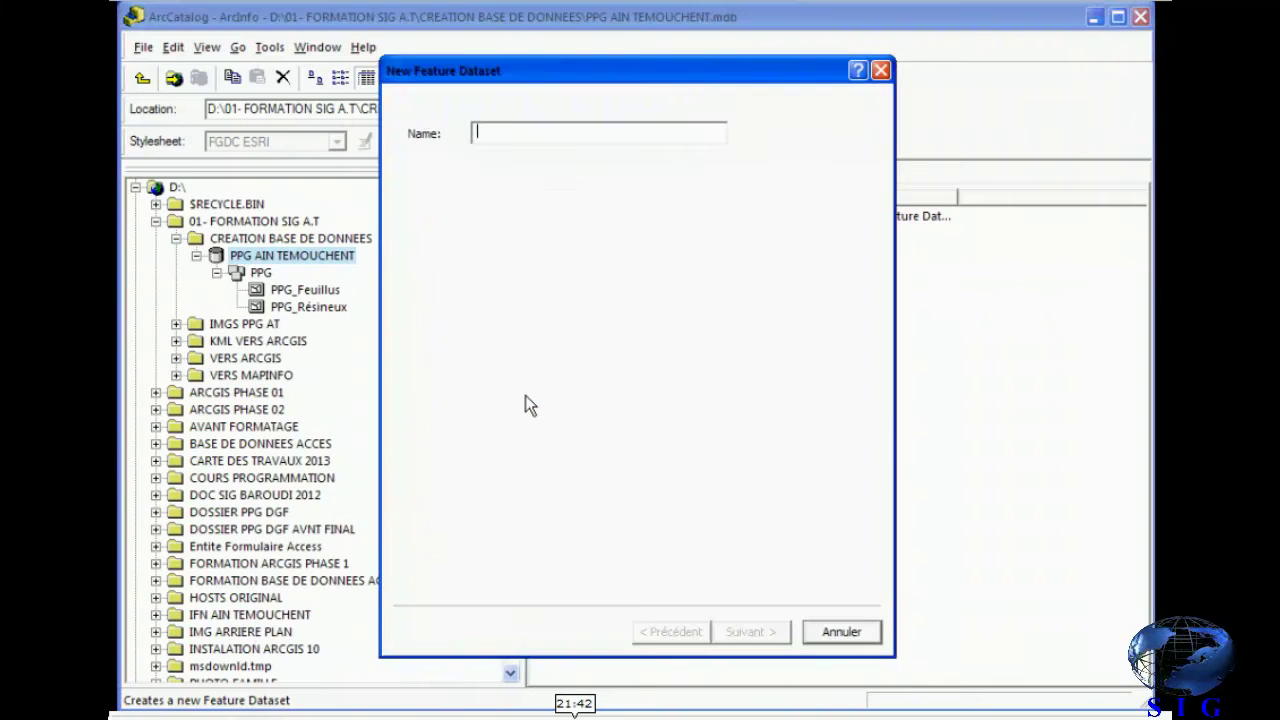
text(Ar)
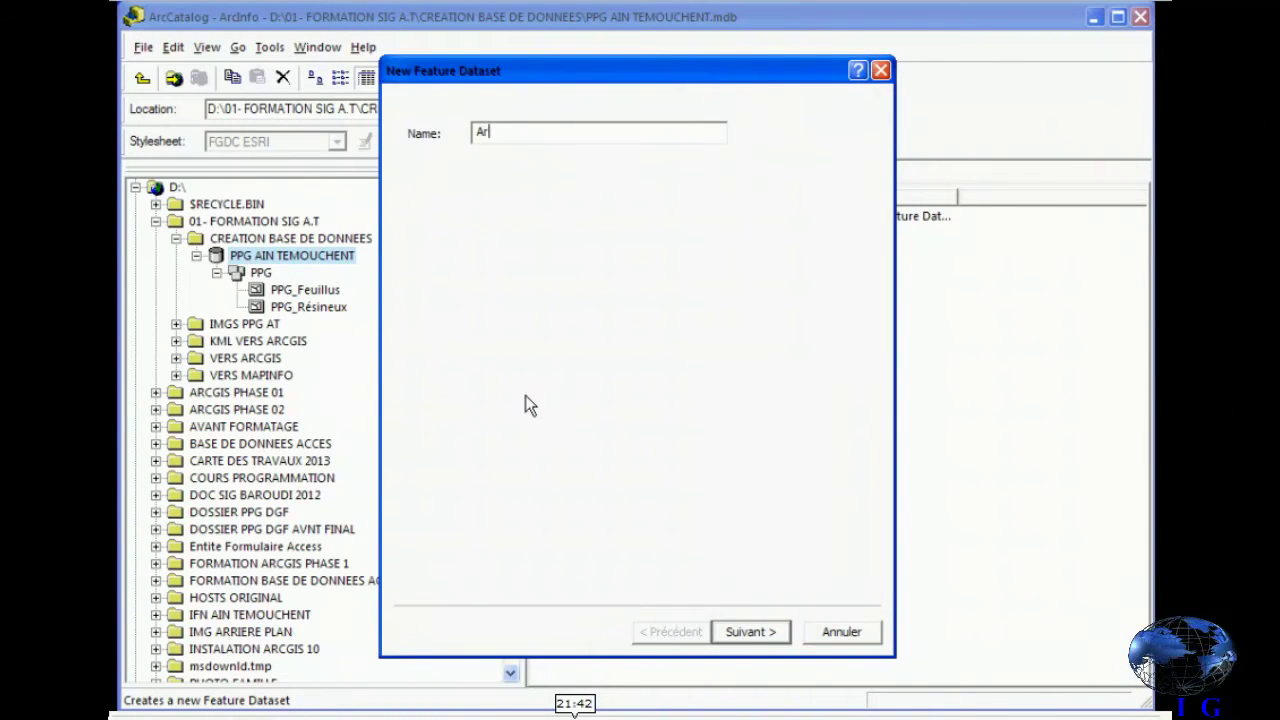
text(bre Plus)
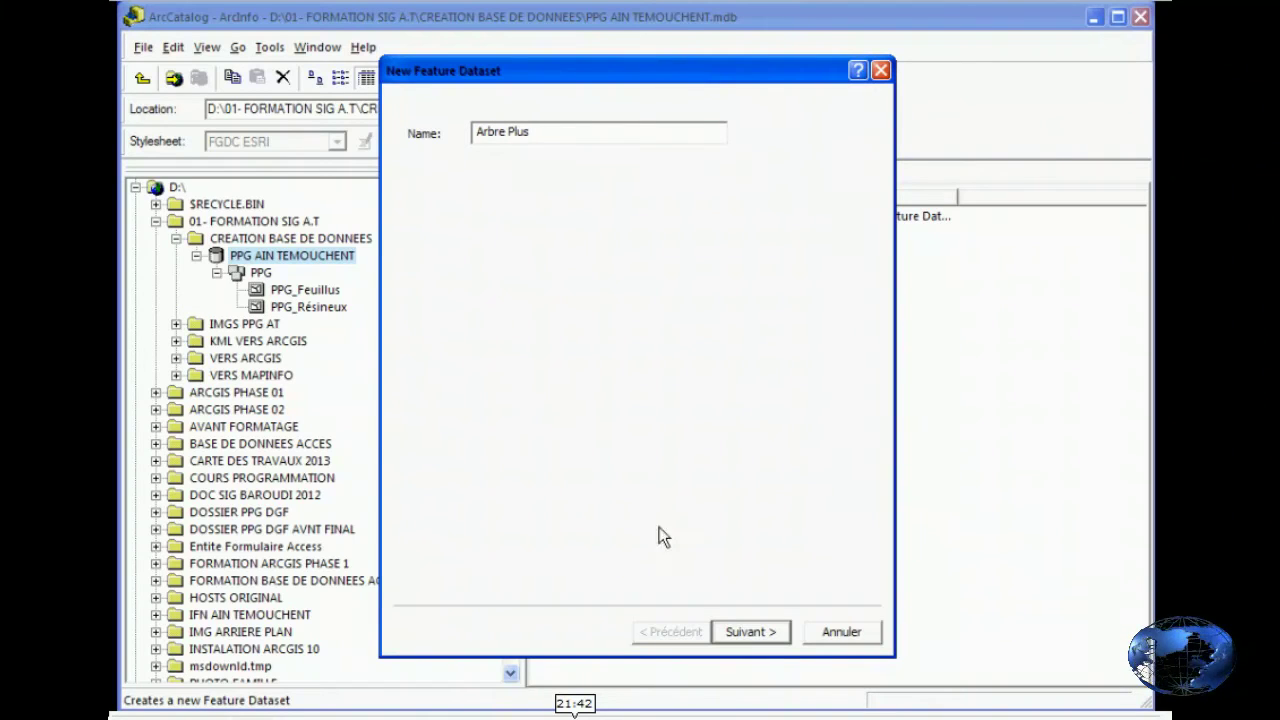
click(777, 628)
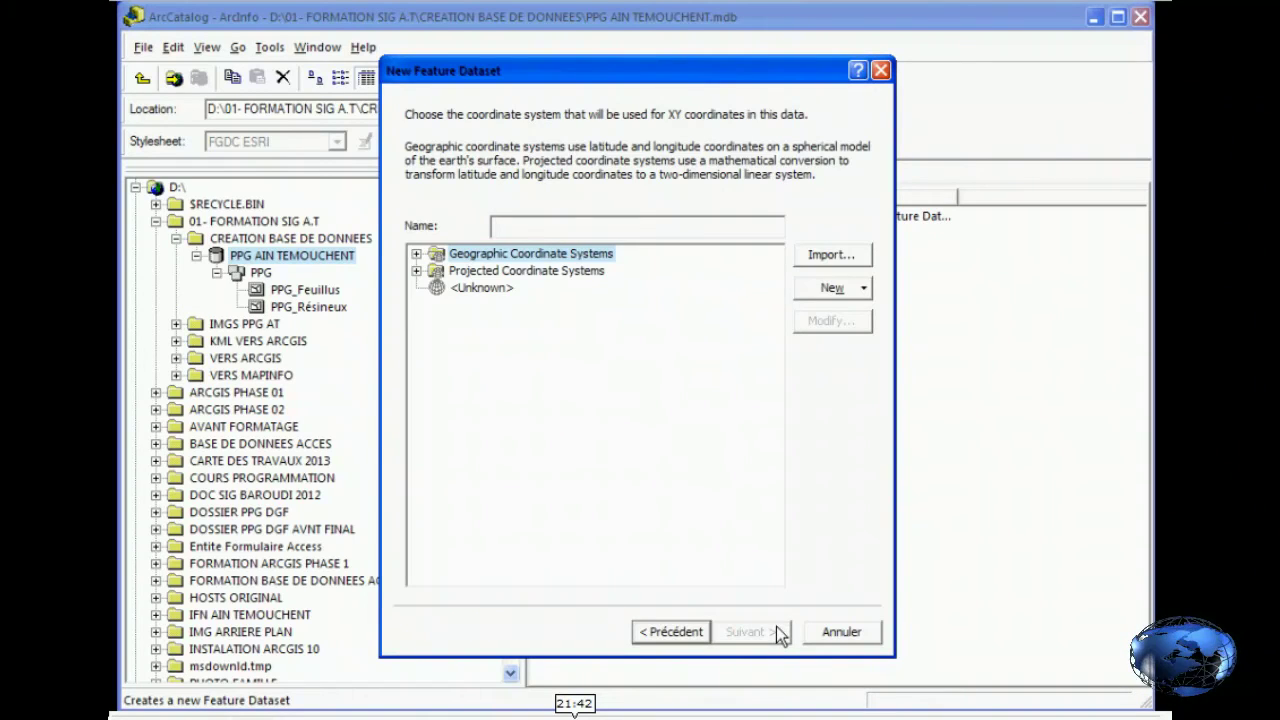
Assign WGS 1984 UTM Zone 30N as the XY coordinate system and finish the dataset with no vertical system and default tolerances.
click(417, 271)
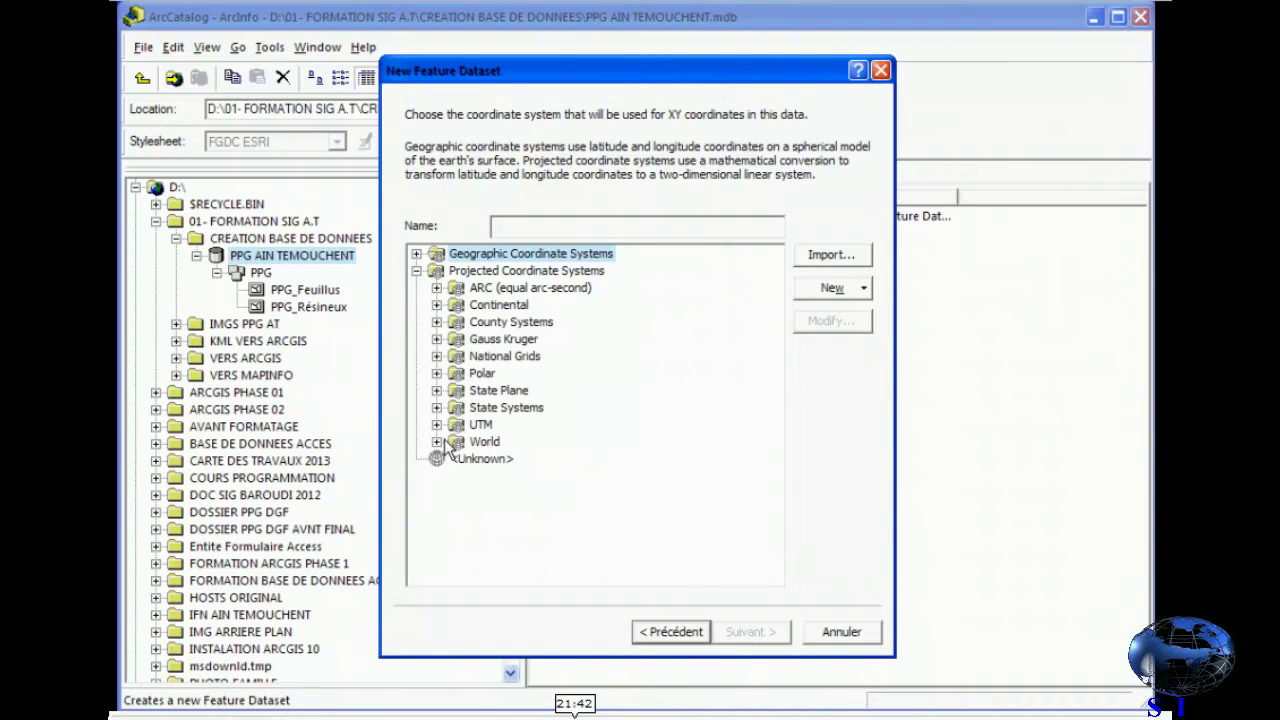
click(437, 424)
click(457, 560)
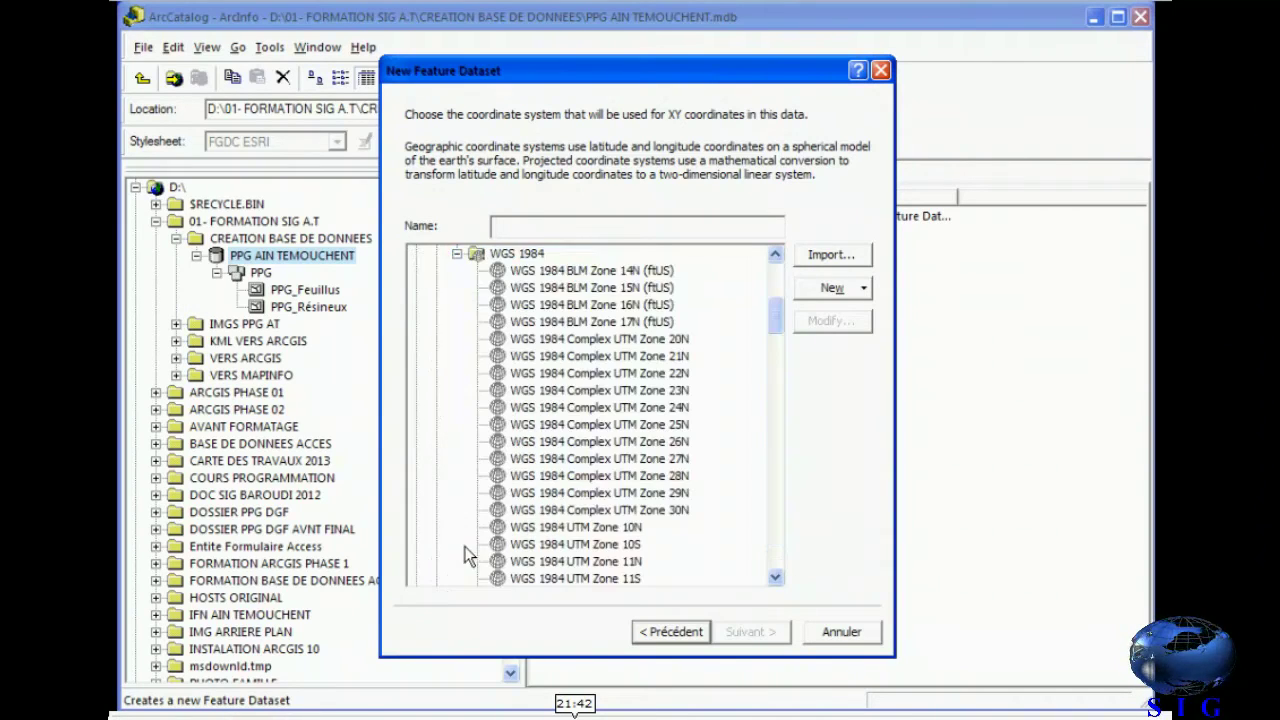
drag(772, 316, 770, 414)
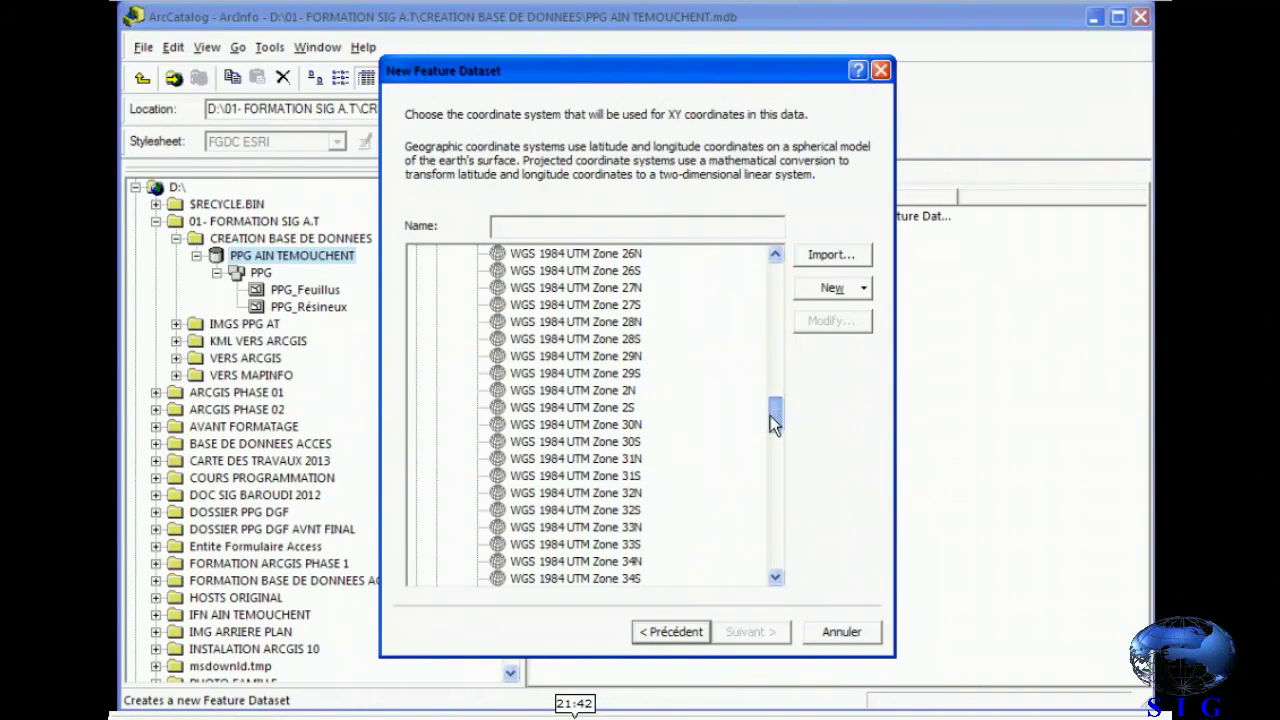
click(640, 425)
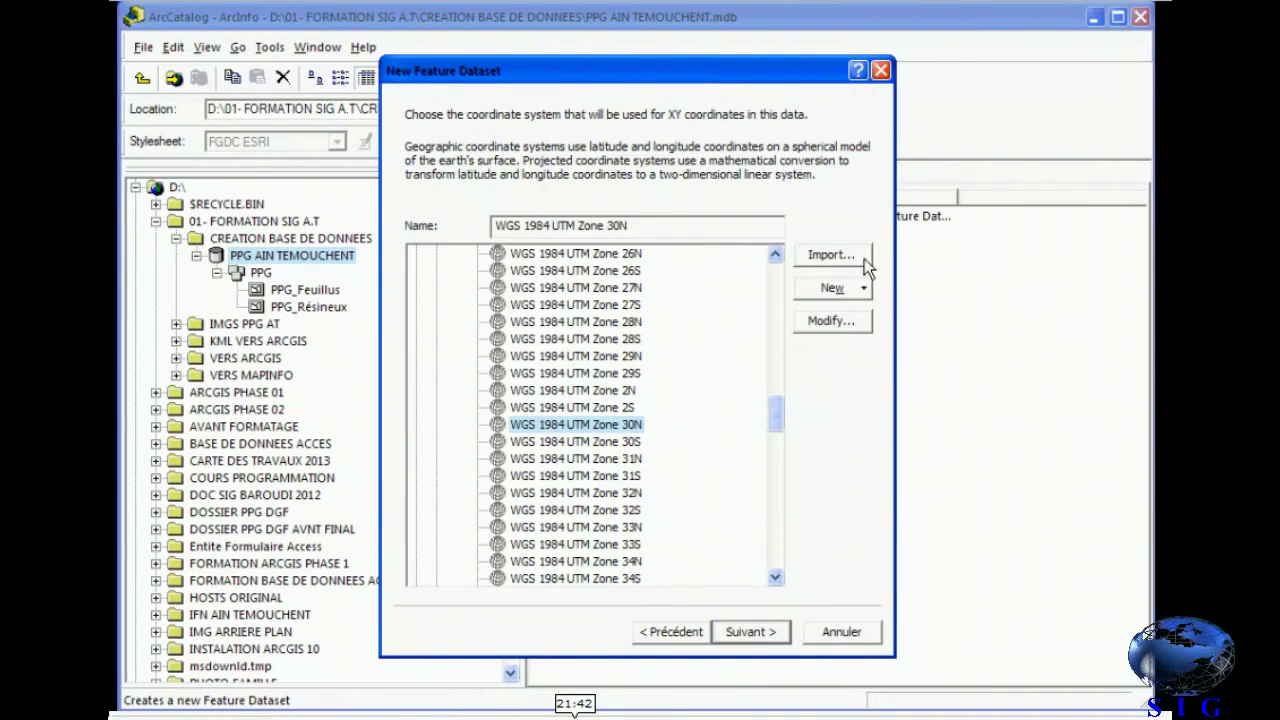
click(766, 630)
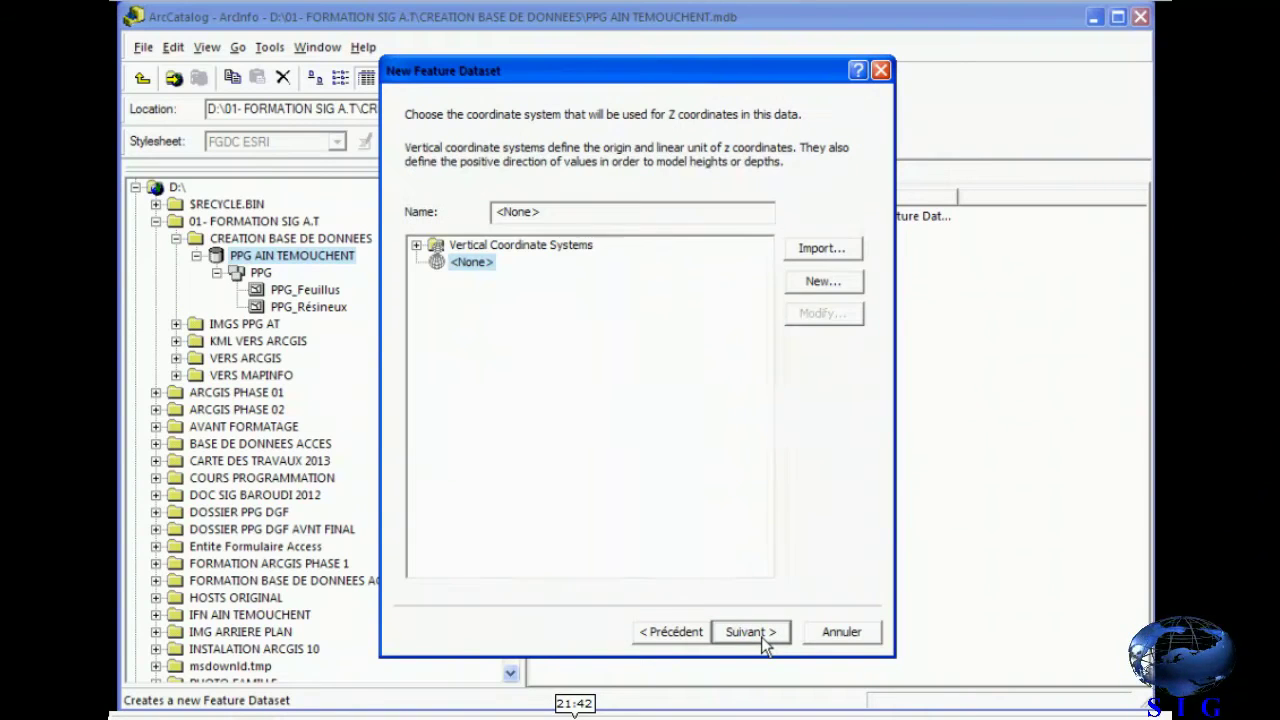
click(743, 630)
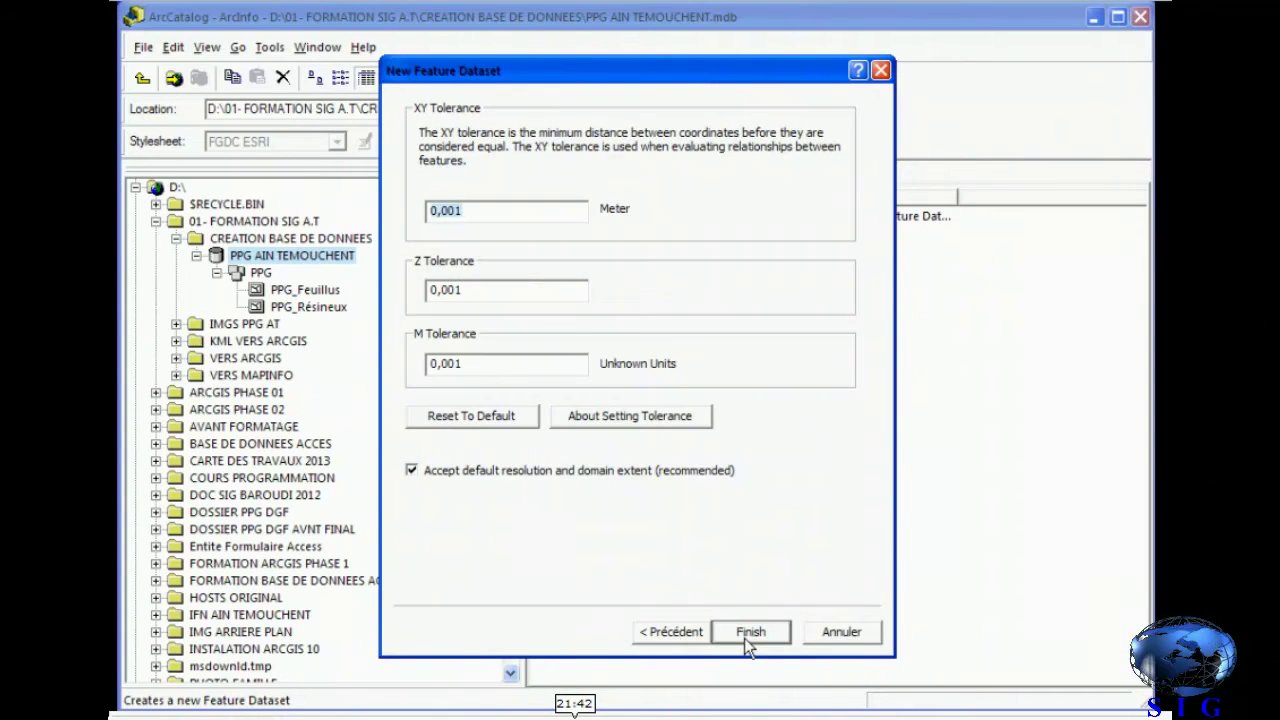
click(744, 634)
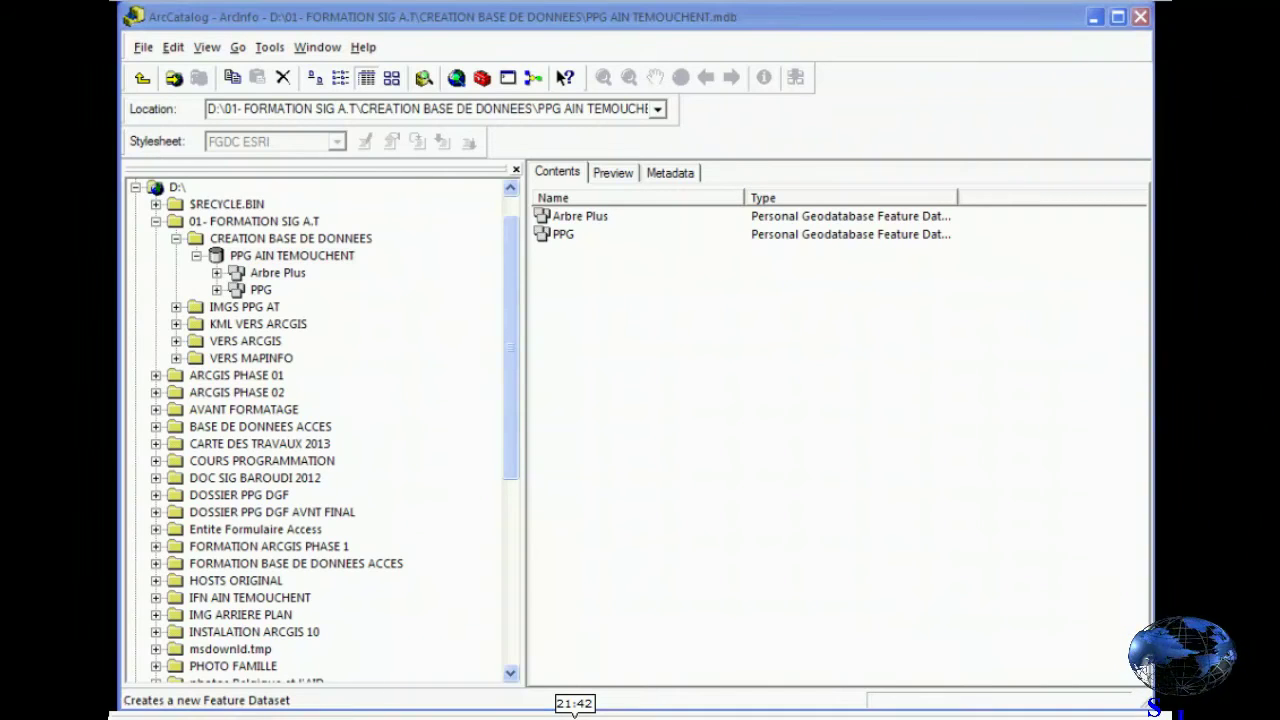
Start a new feature class in the Arbre Plus feature dataset and name it Arbre Plus Résineux.
click(277, 272)
click(216, 289)
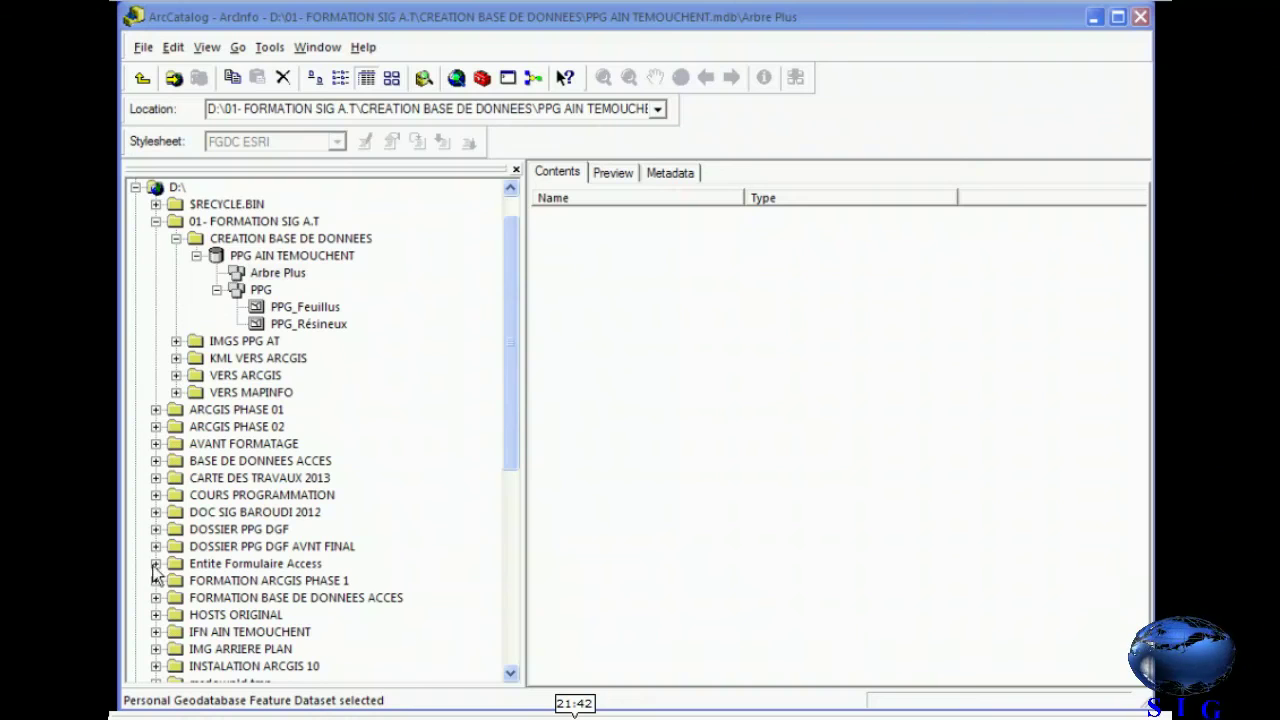
right_click(267, 273)
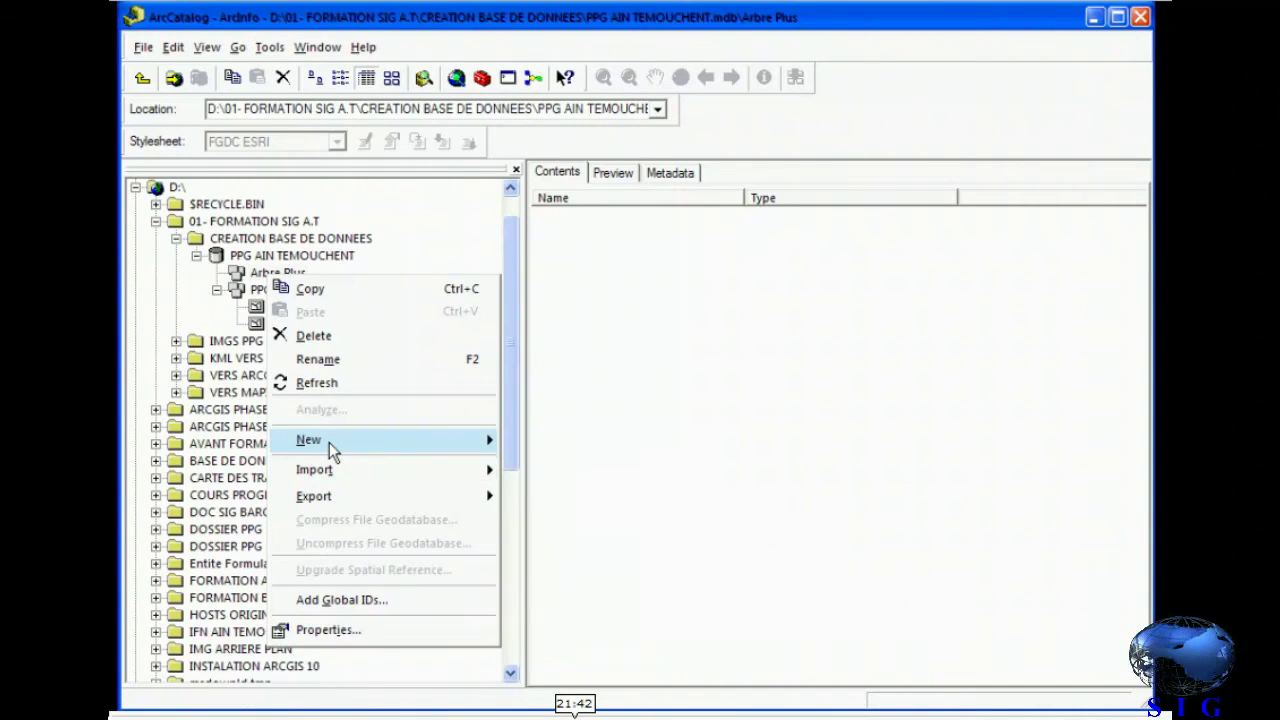
mouse_move(329, 442)
click(584, 450)
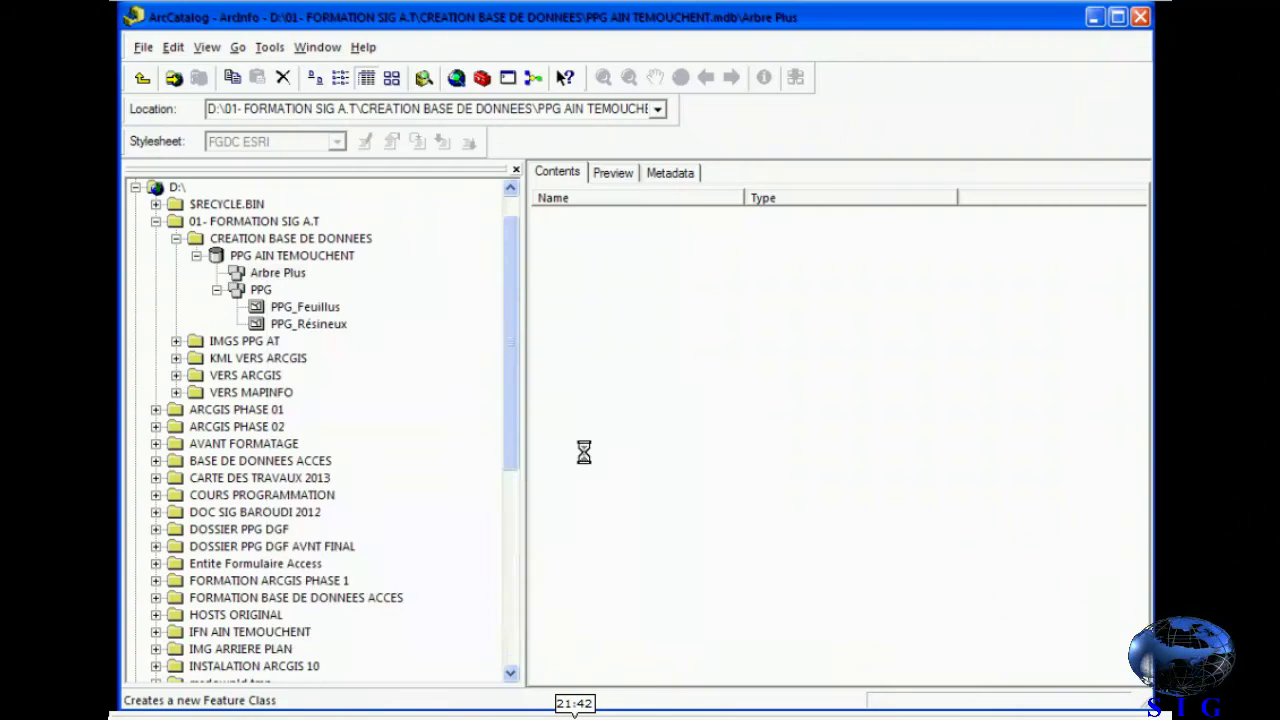
click(571, 121)
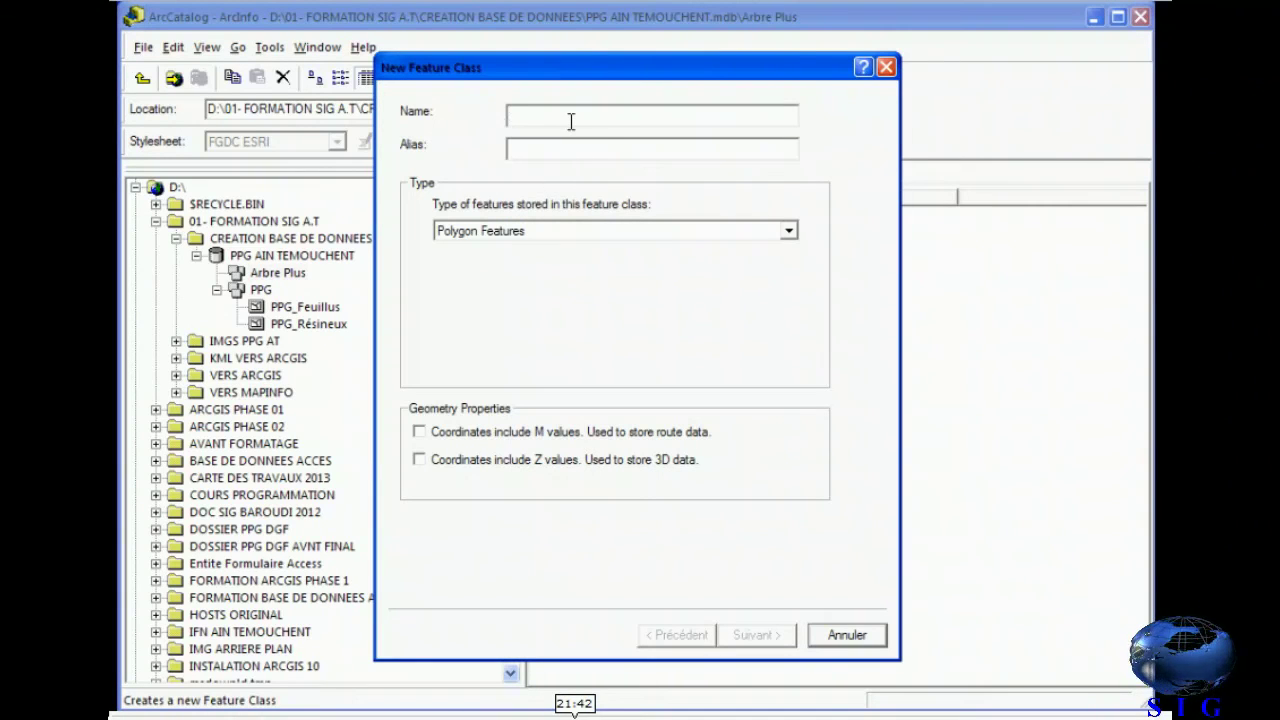
text(A)
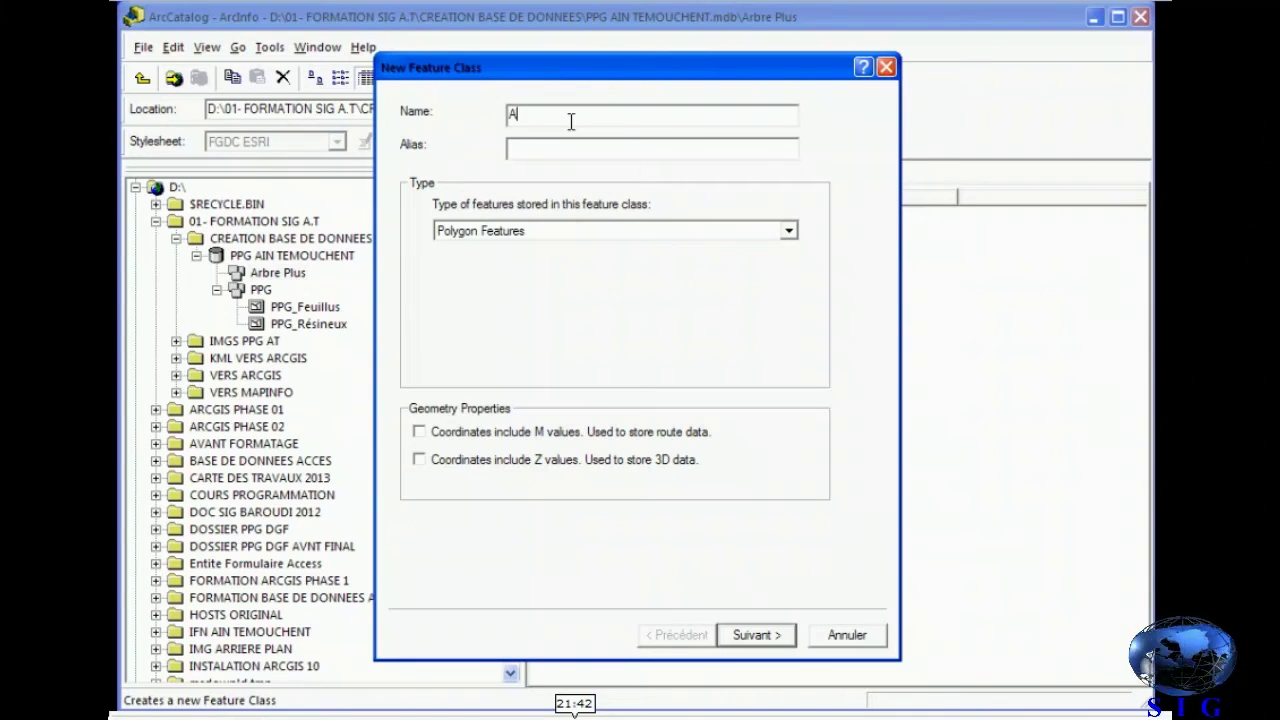
text(rb)
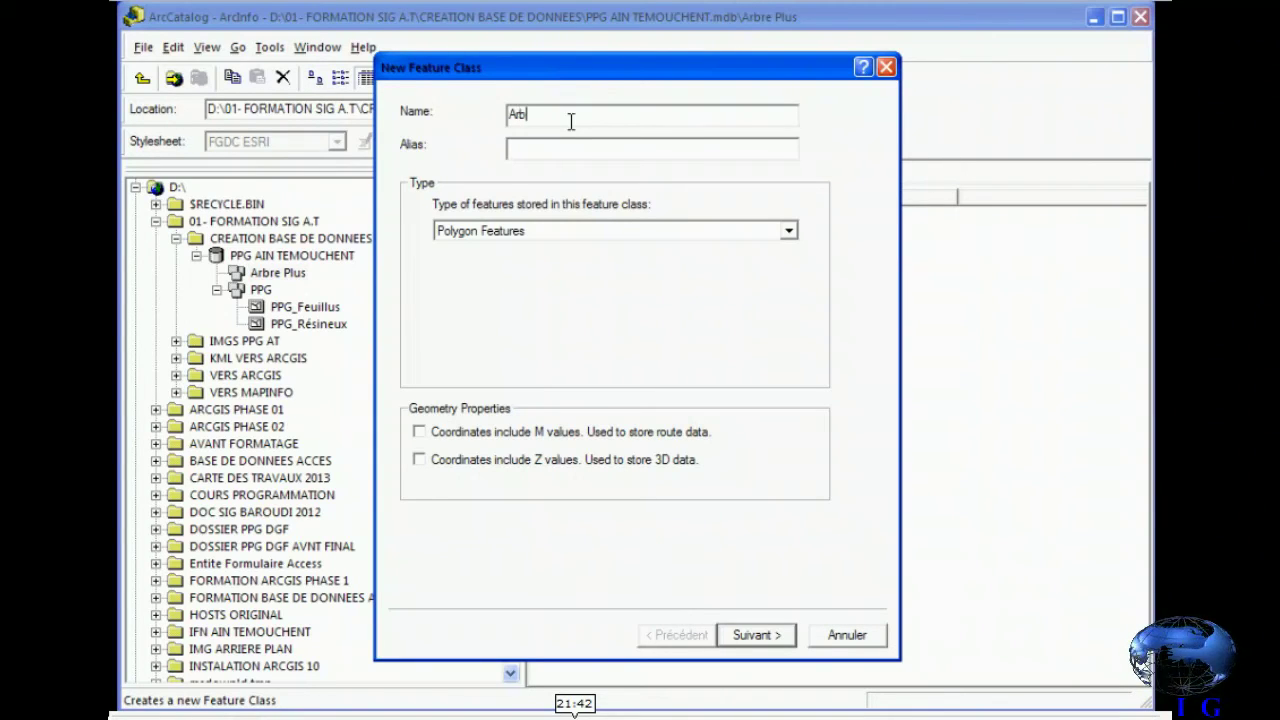
text(re Plu)
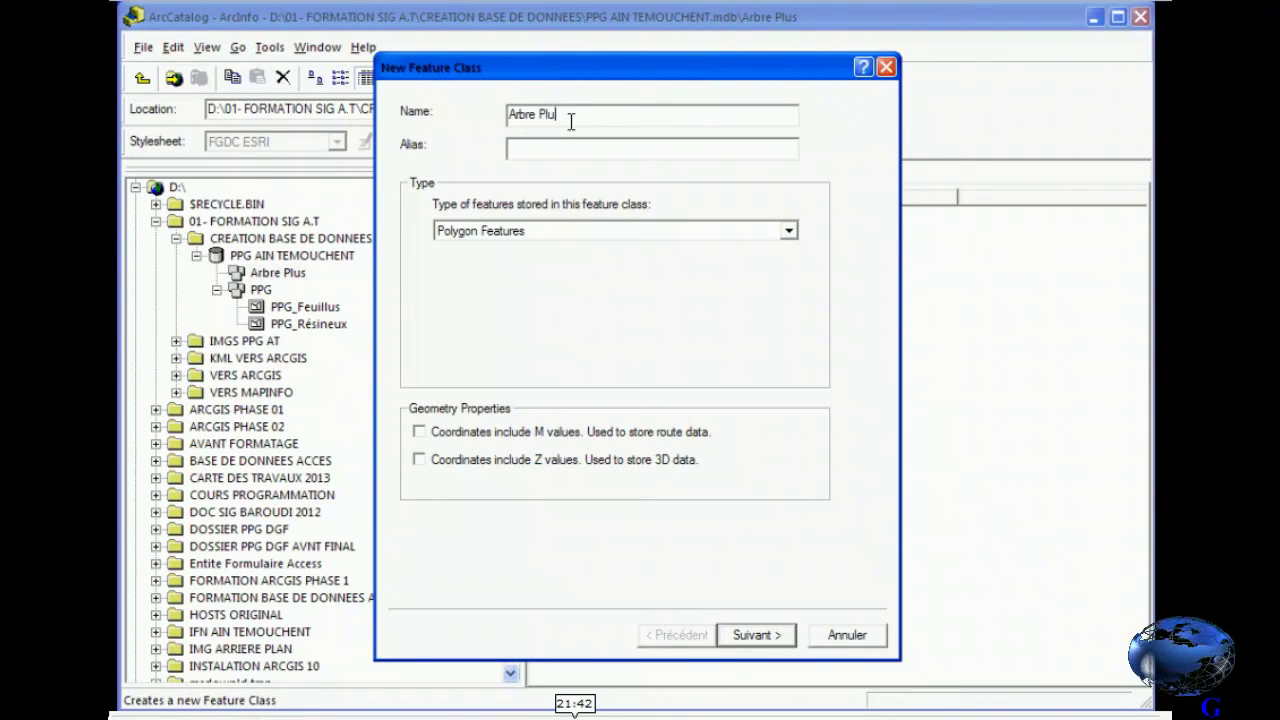
text(s Rés)
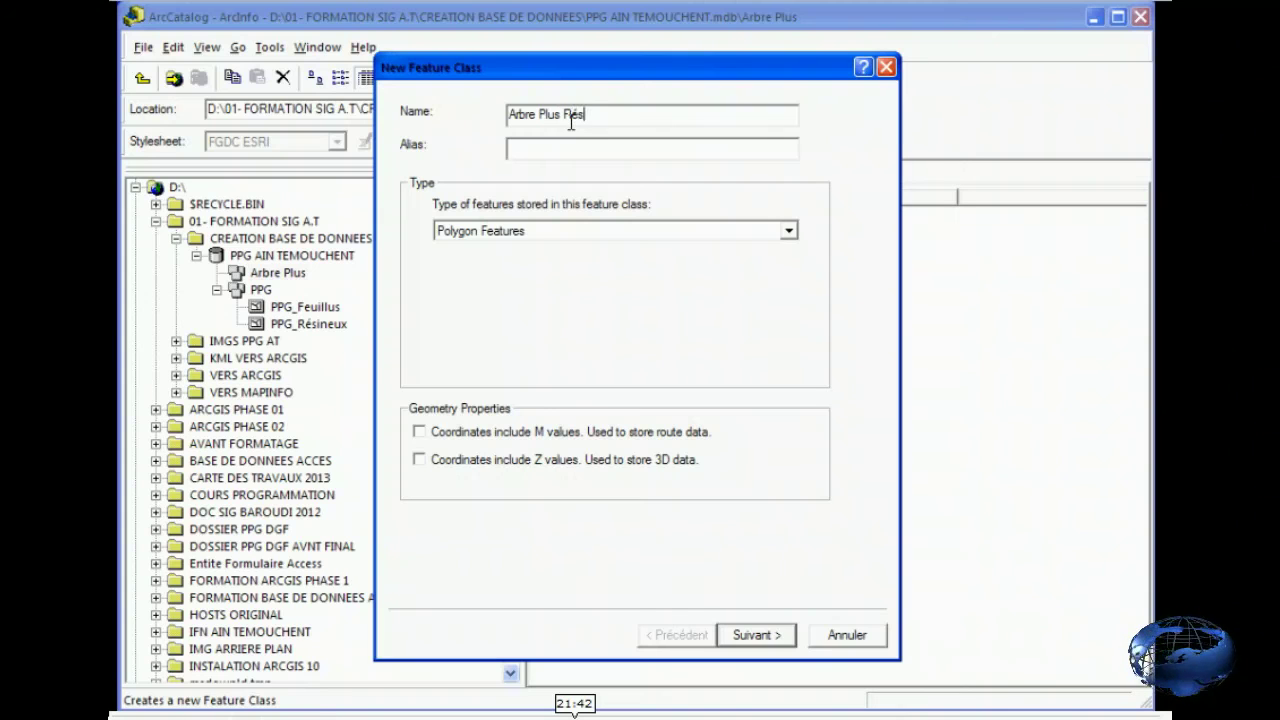
text(ineux)
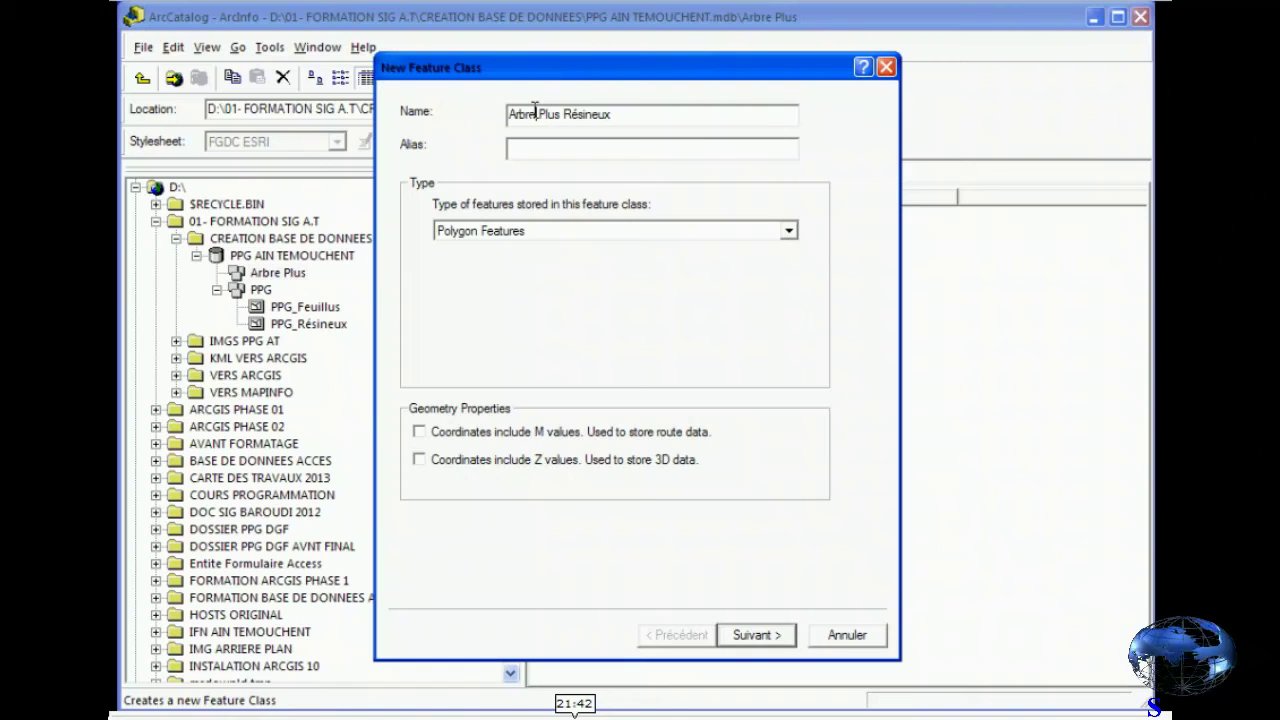
Replace the spaces in the new feature class name with underscores to make it Arbre_Plus_Résineux.
click(535, 113)
text(_)
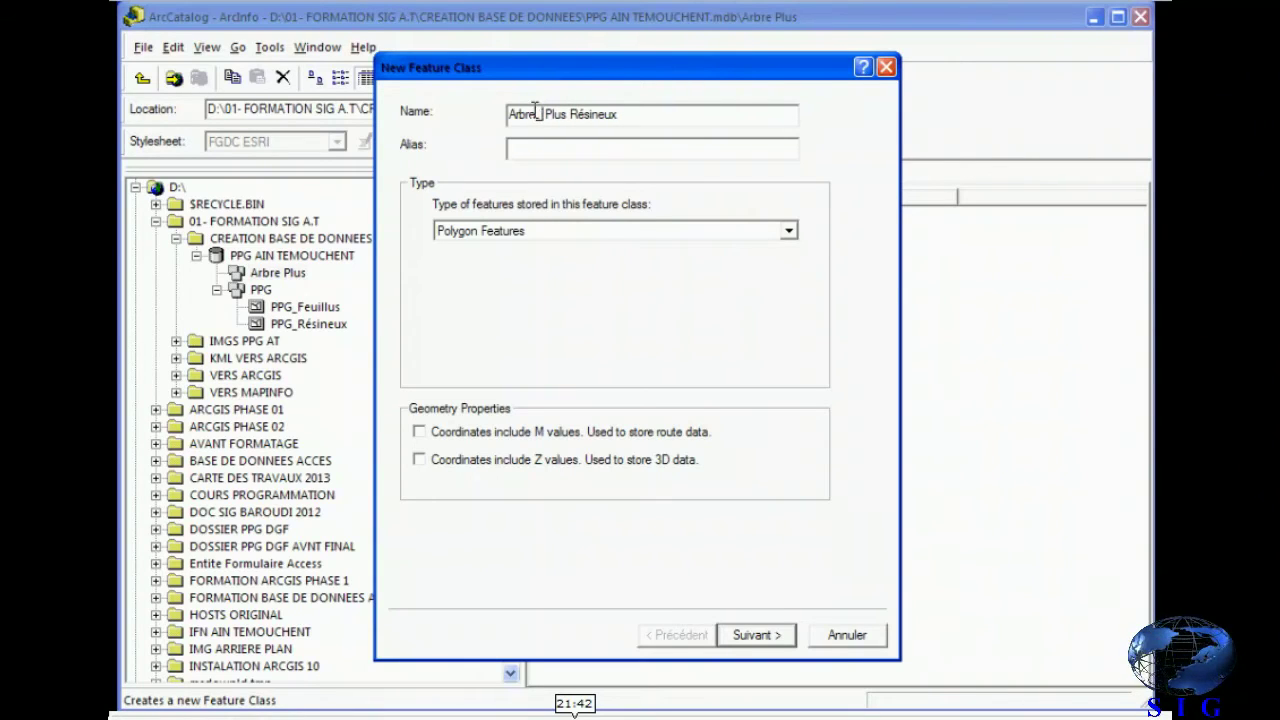
key(Delete)
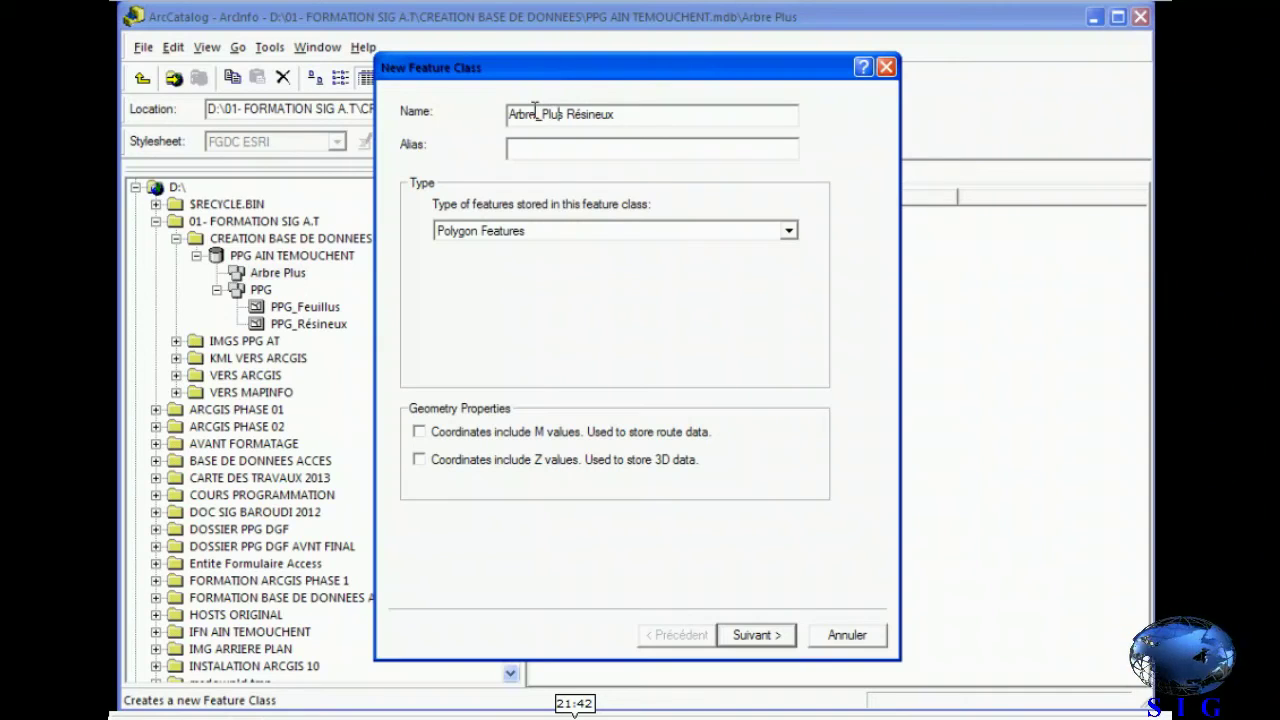
text(_)
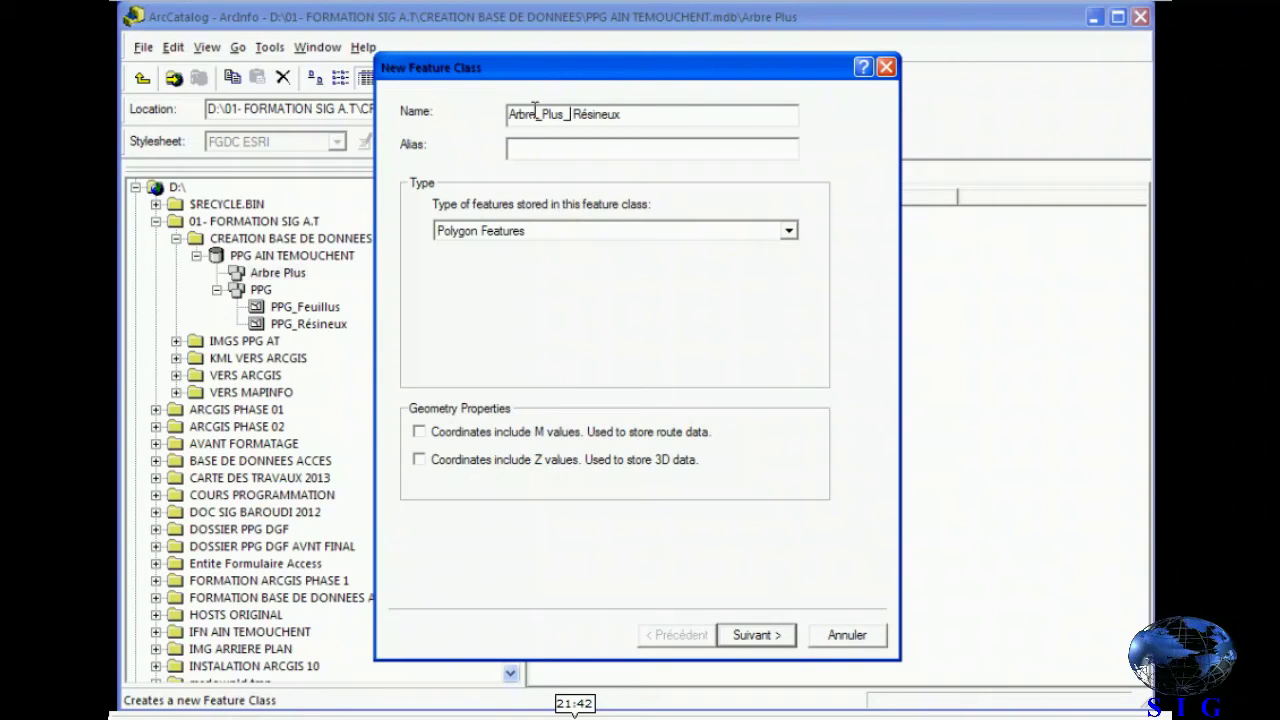
key(Delete)
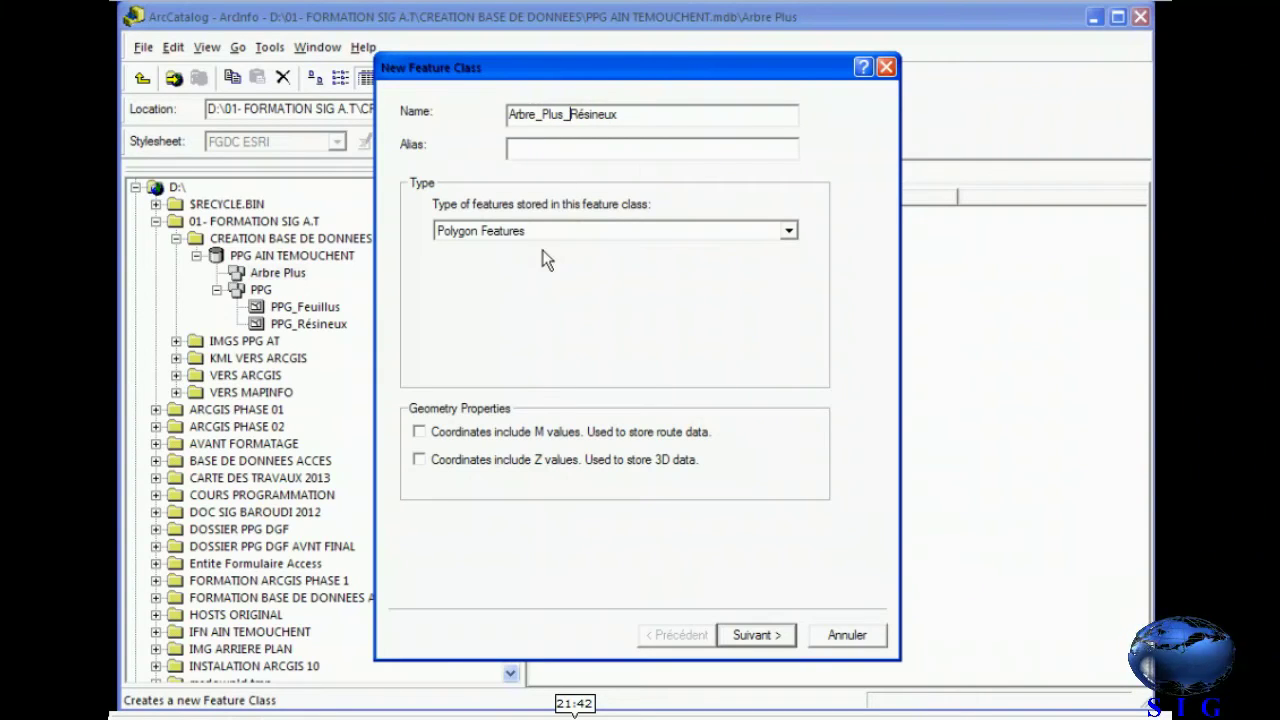
Set the feature type to Point Features and reuse the name Arbre_Plus_Résineux as the alias.
click(788, 232)
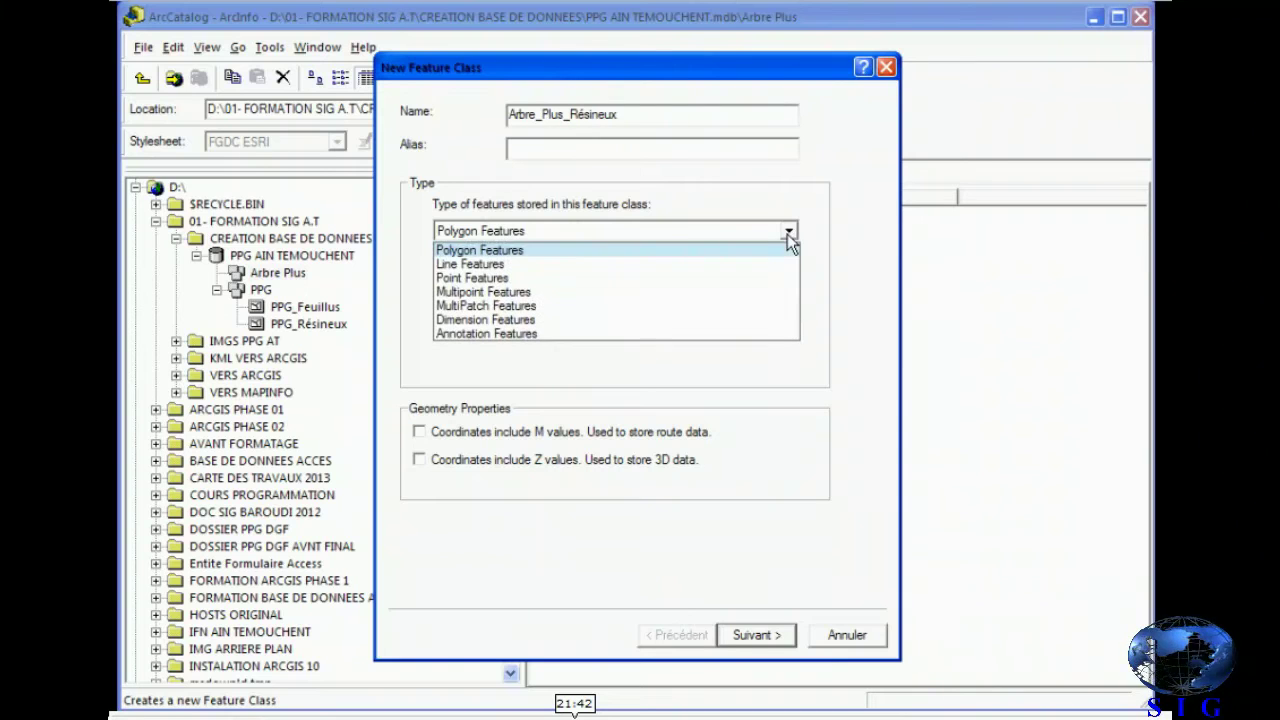
click(596, 280)
drag(640, 114, 486, 120)
key(ctrl+c)
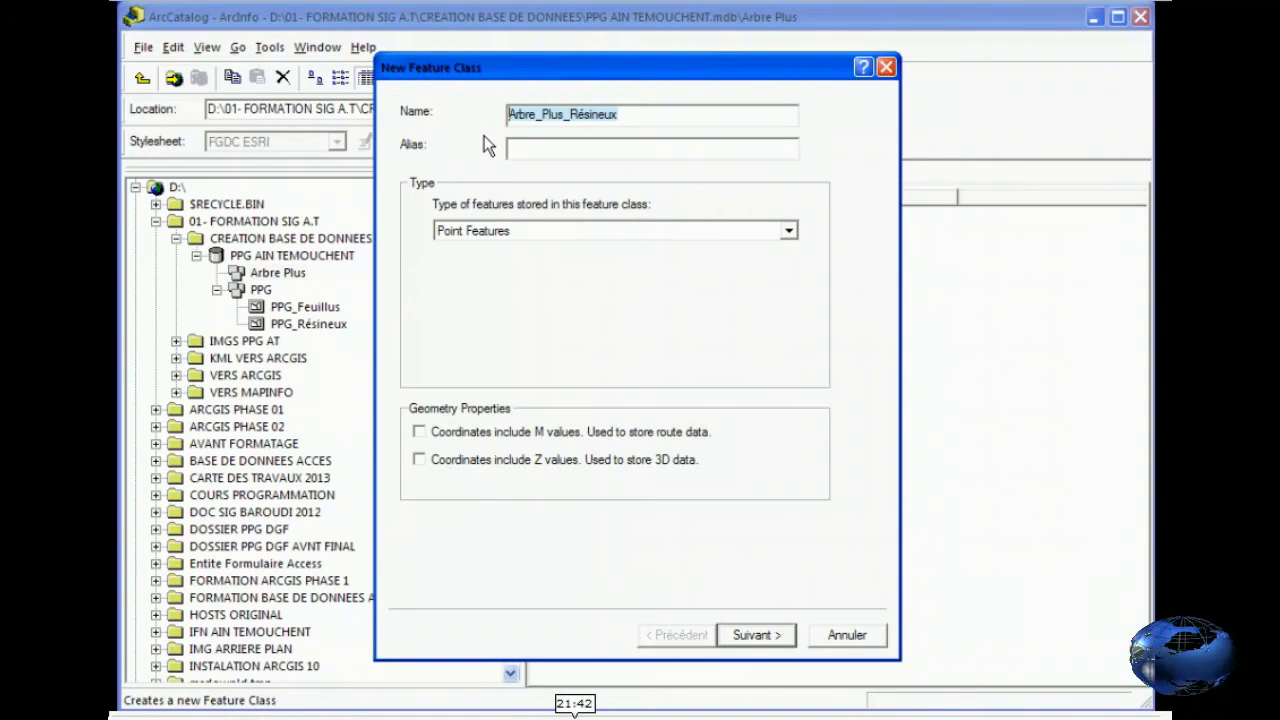
click(601, 152)
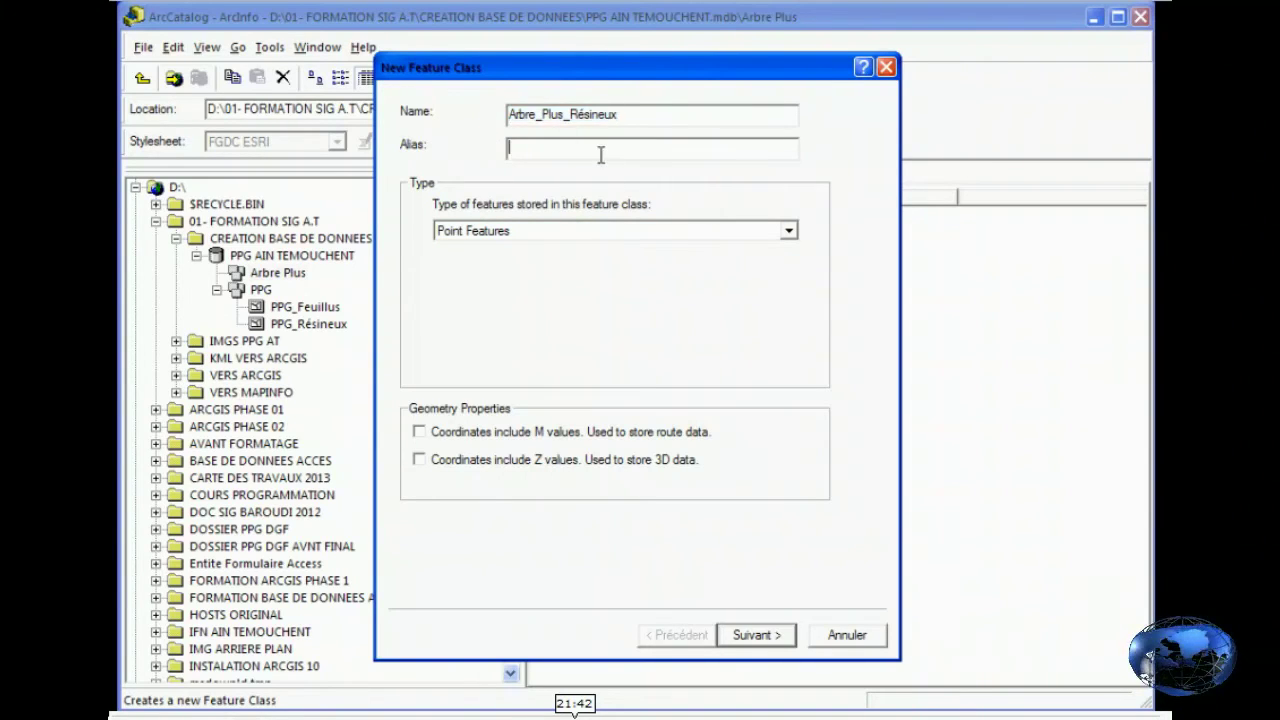
key(ctrl+v)
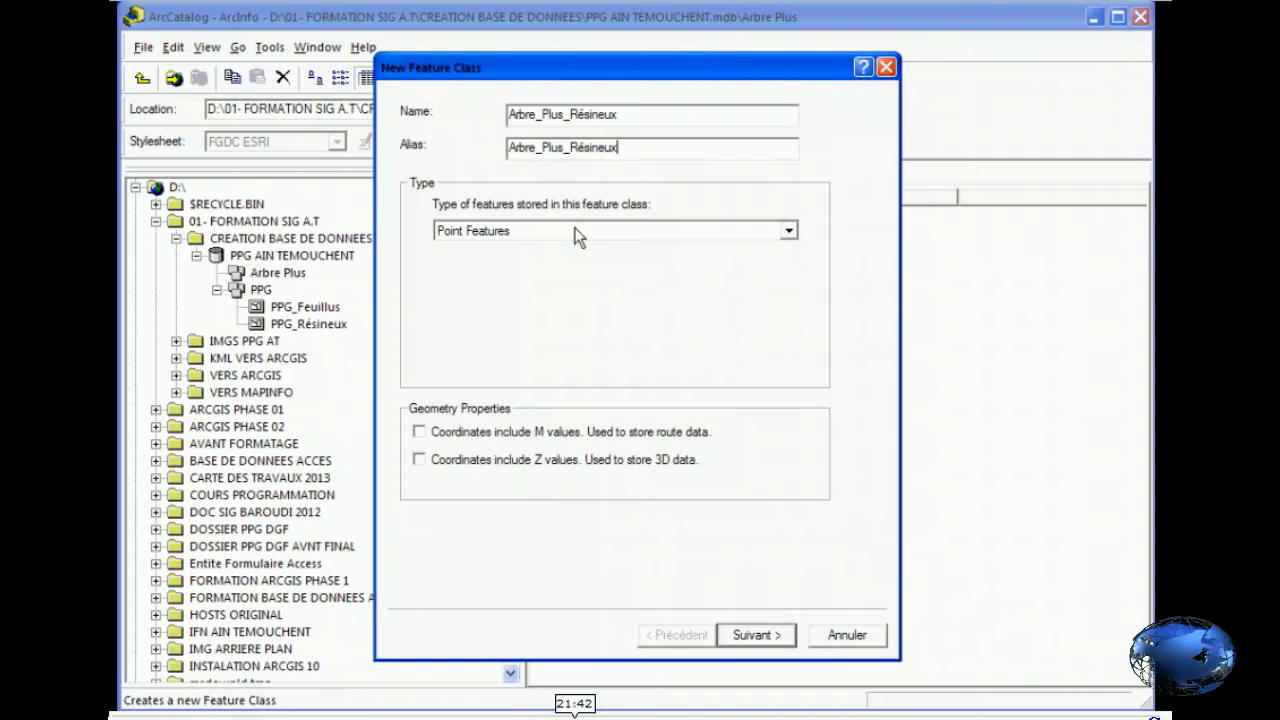
Import the field definitions from the PPG_Feuillus feature class and finish creating Arbre_Plus_Résineux.
click(744, 641)
click(803, 505)
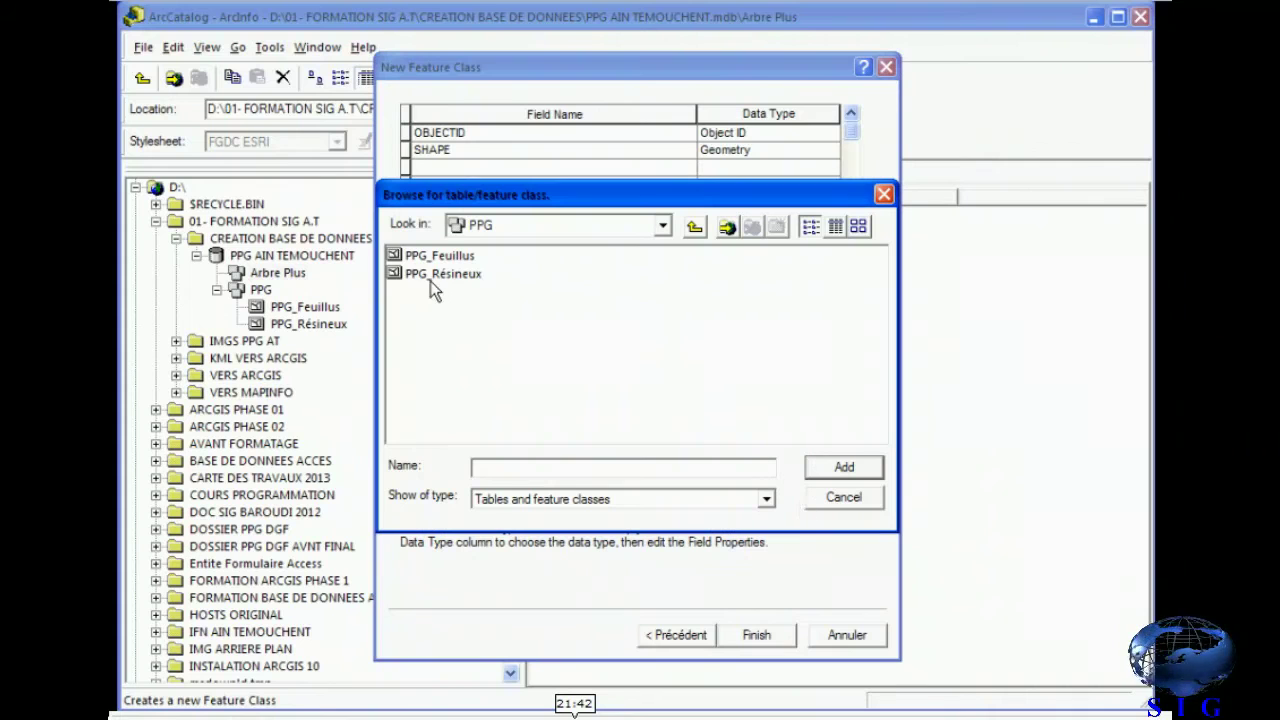
click(432, 257)
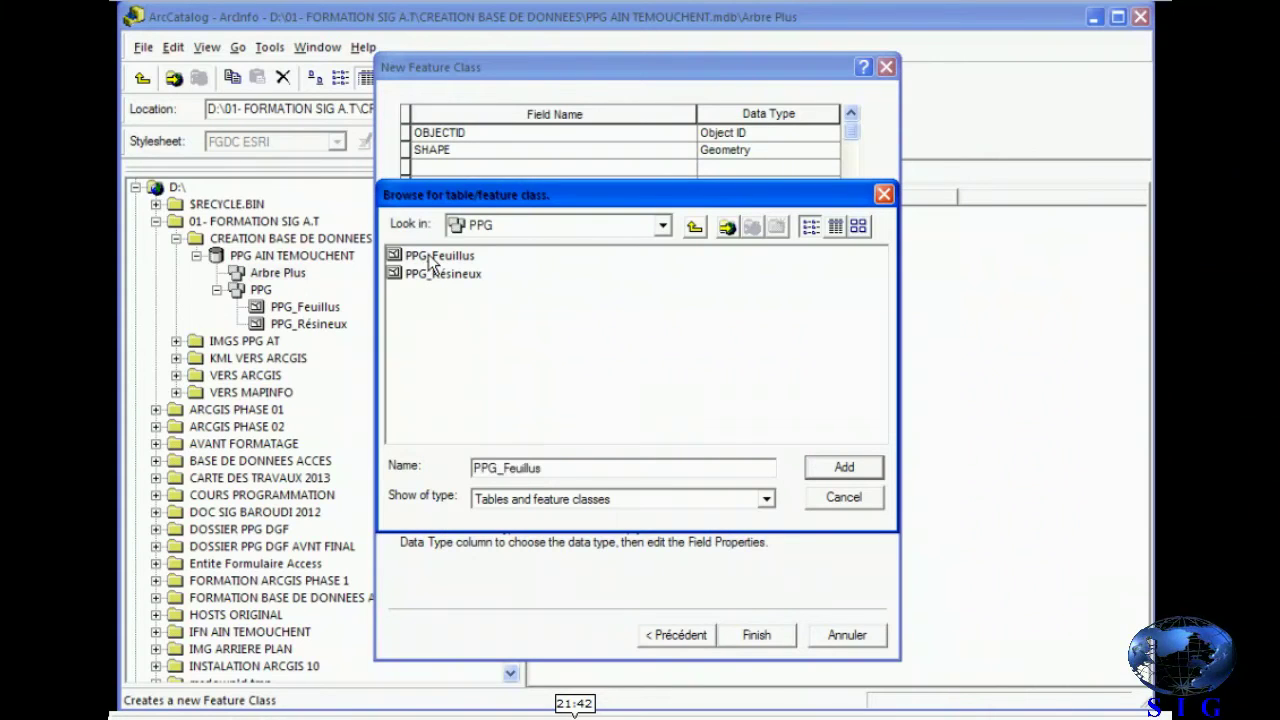
click(838, 469)
click(771, 638)
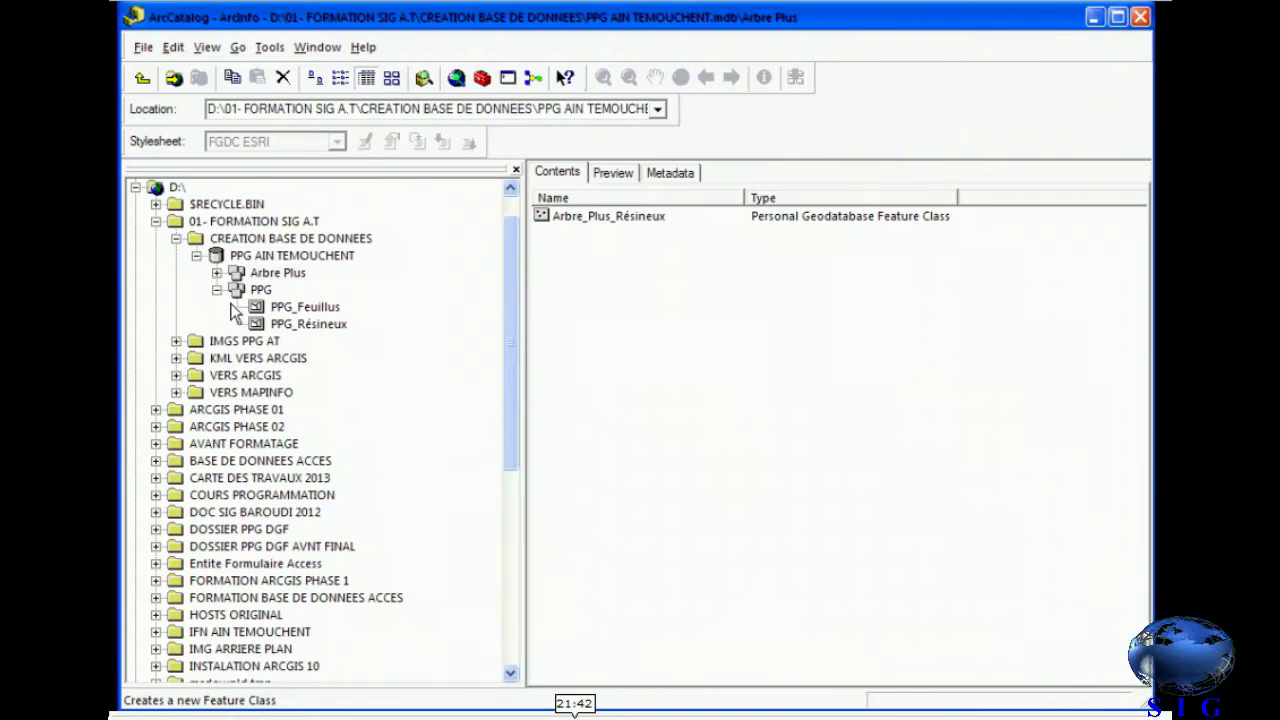
Start another new feature class in the Arbre Plus feature dataset and name it Arbre Plus Feuillus.
click(216, 272)
right_click(268, 271)
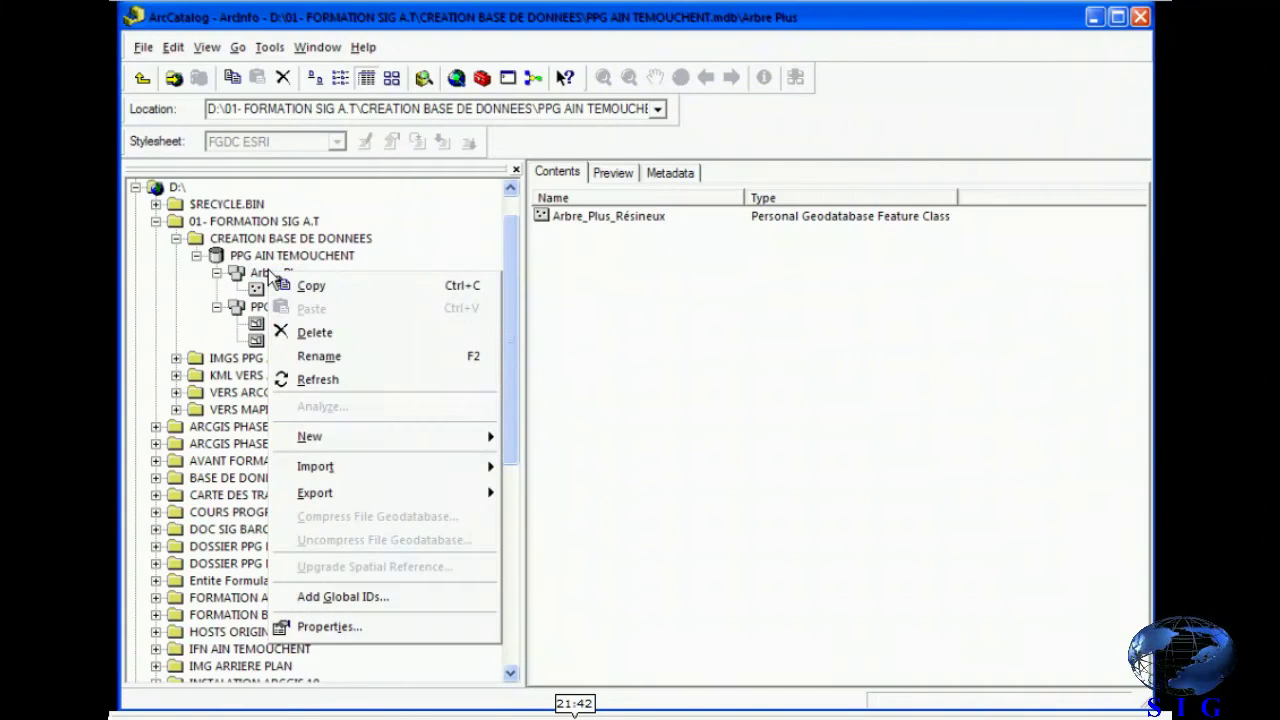
mouse_move(335, 442)
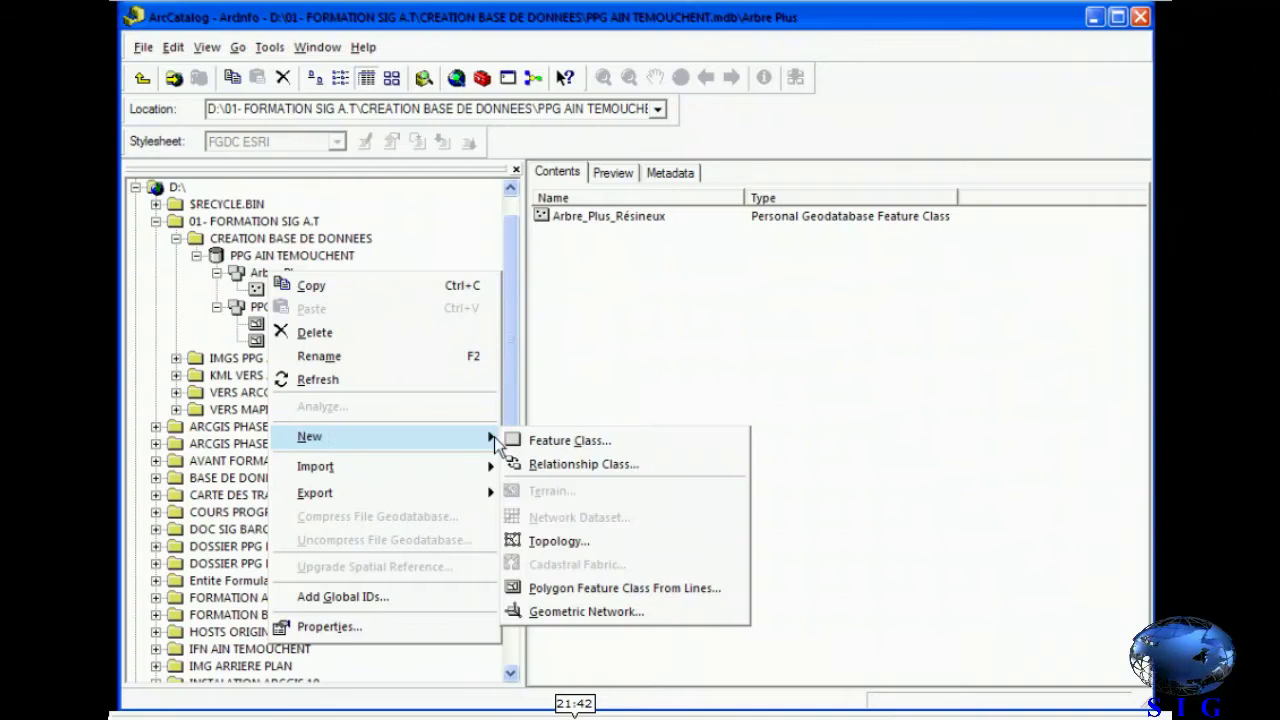
click(515, 447)
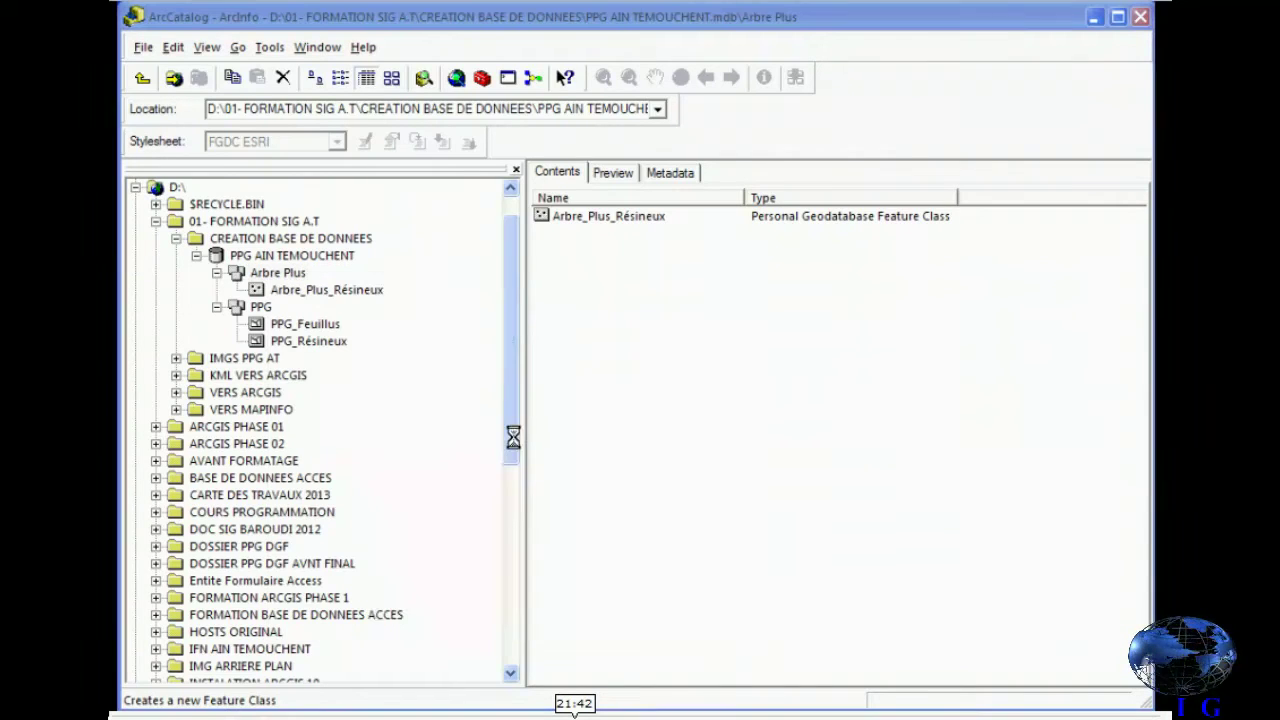
text(Arb)
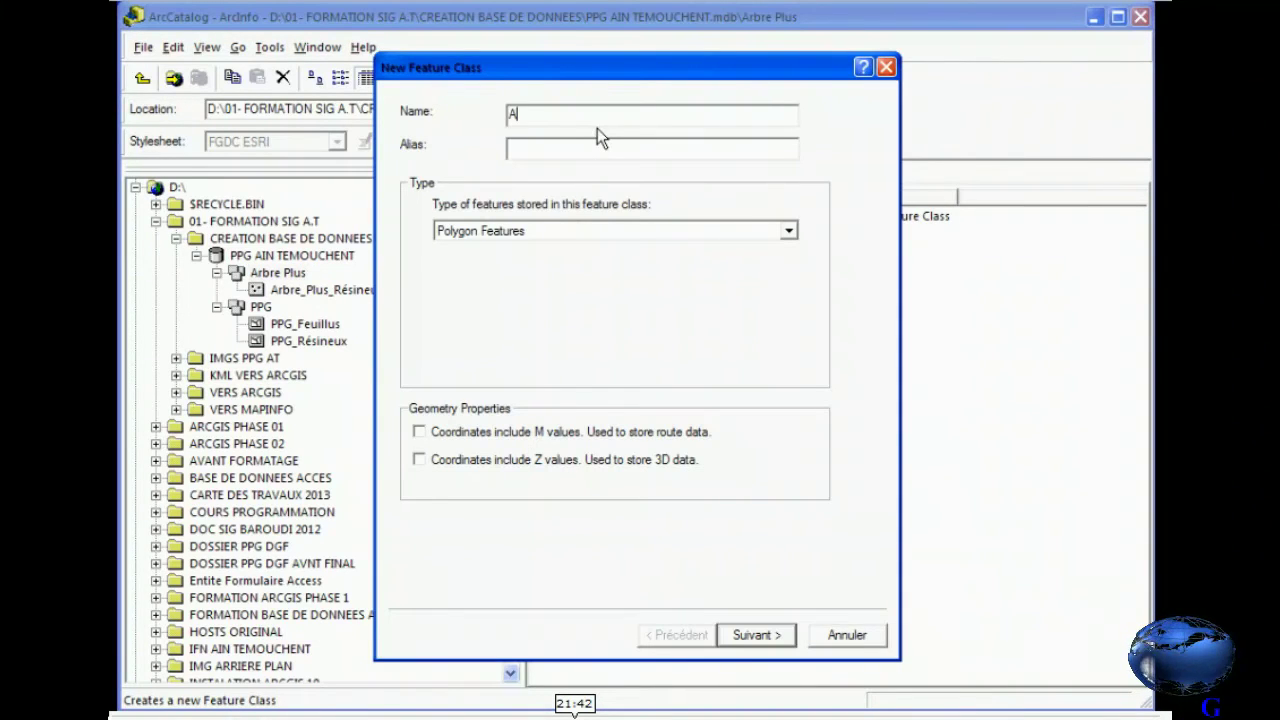
text(Plus Feuillus)
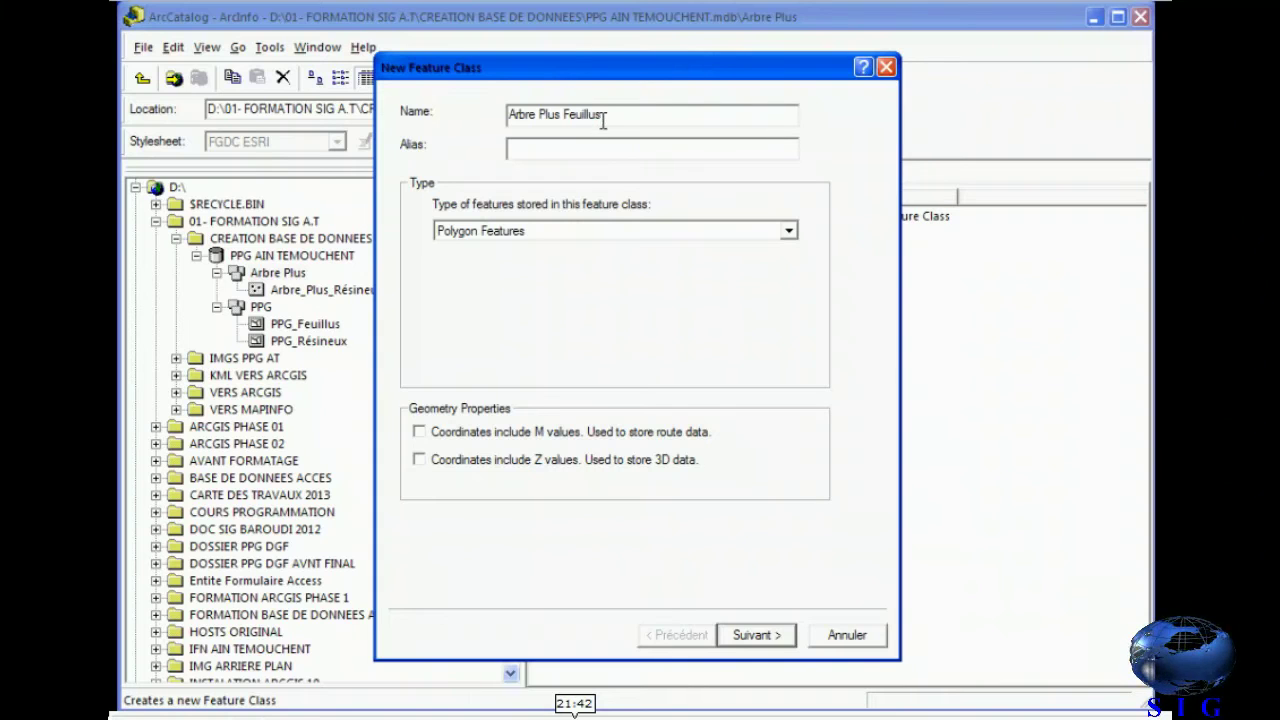
Copy the name Arbre Plus Feuillus into the alias and set the feature type to Point Features.
drag(603, 116, 503, 116)
key(ctrl+c)
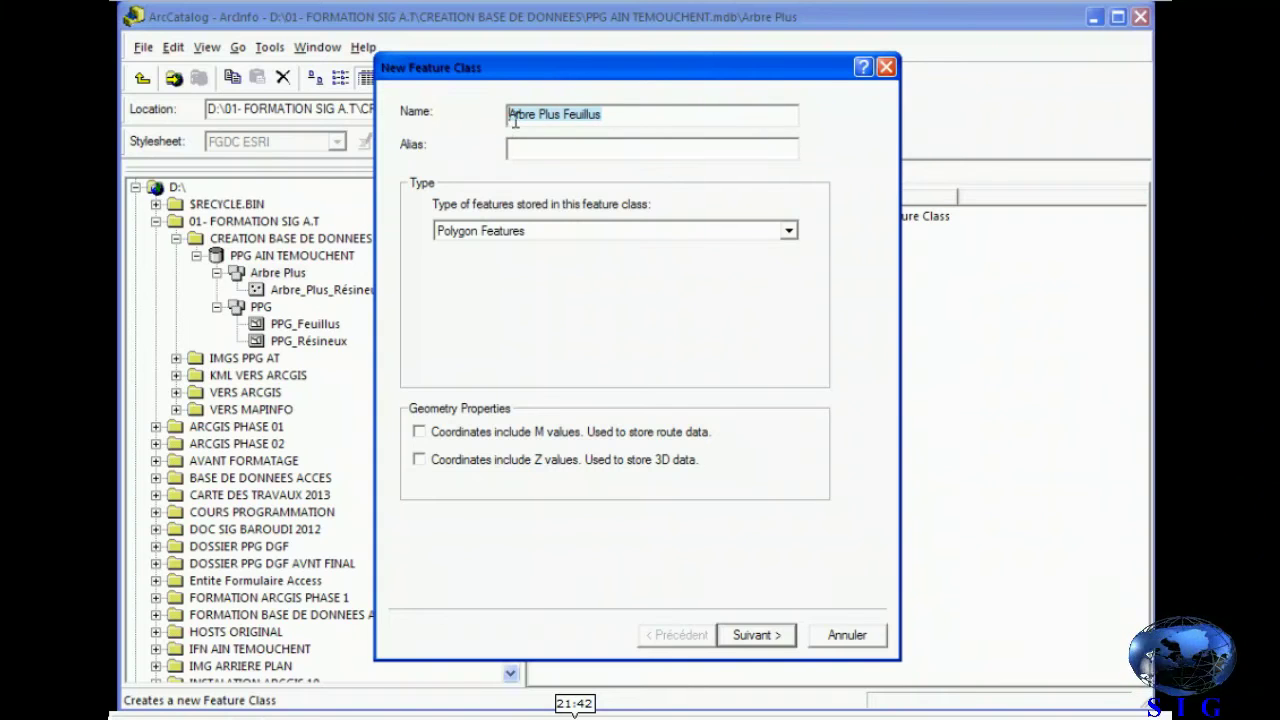
click(535, 151)
key(ctrl+v)
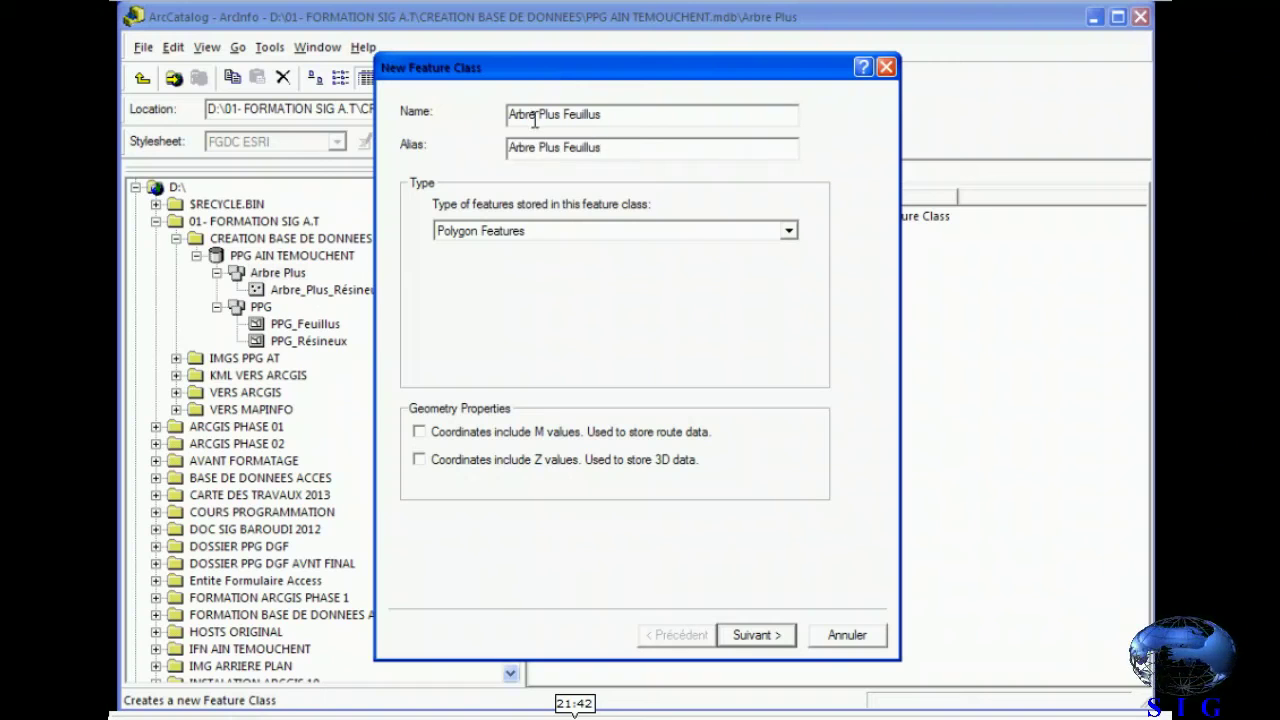
click(788, 232)
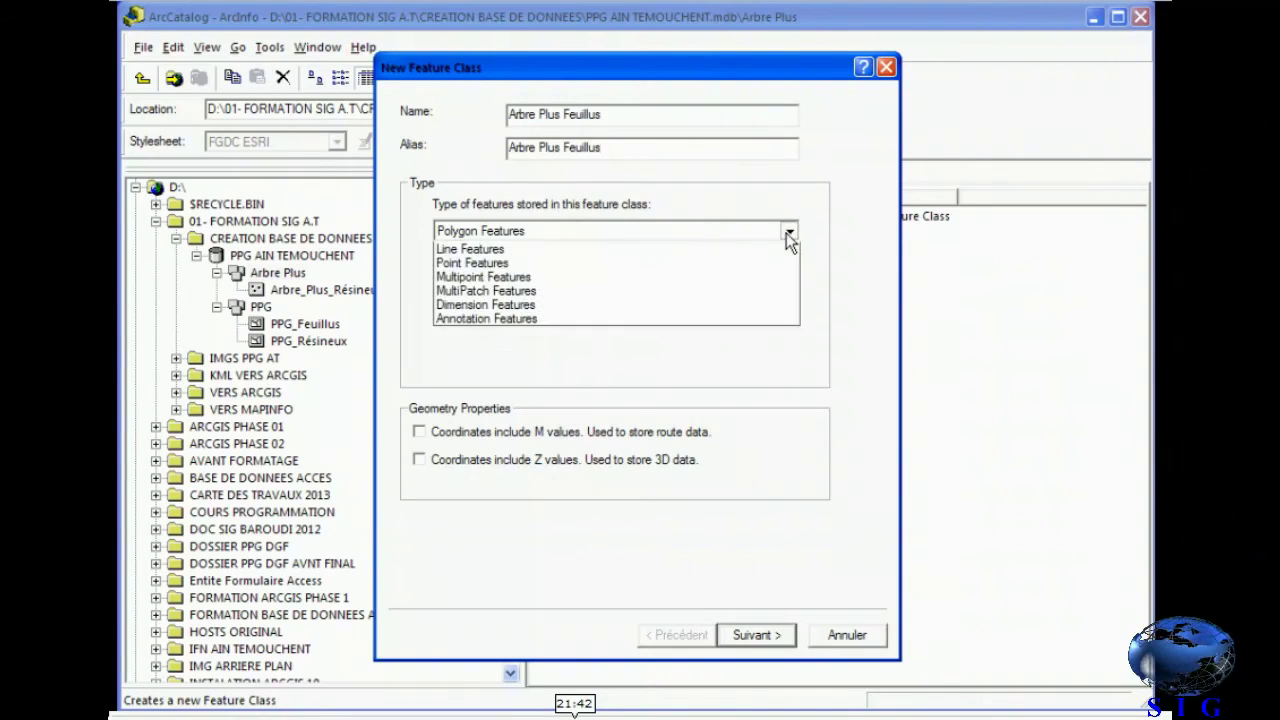
click(756, 277)
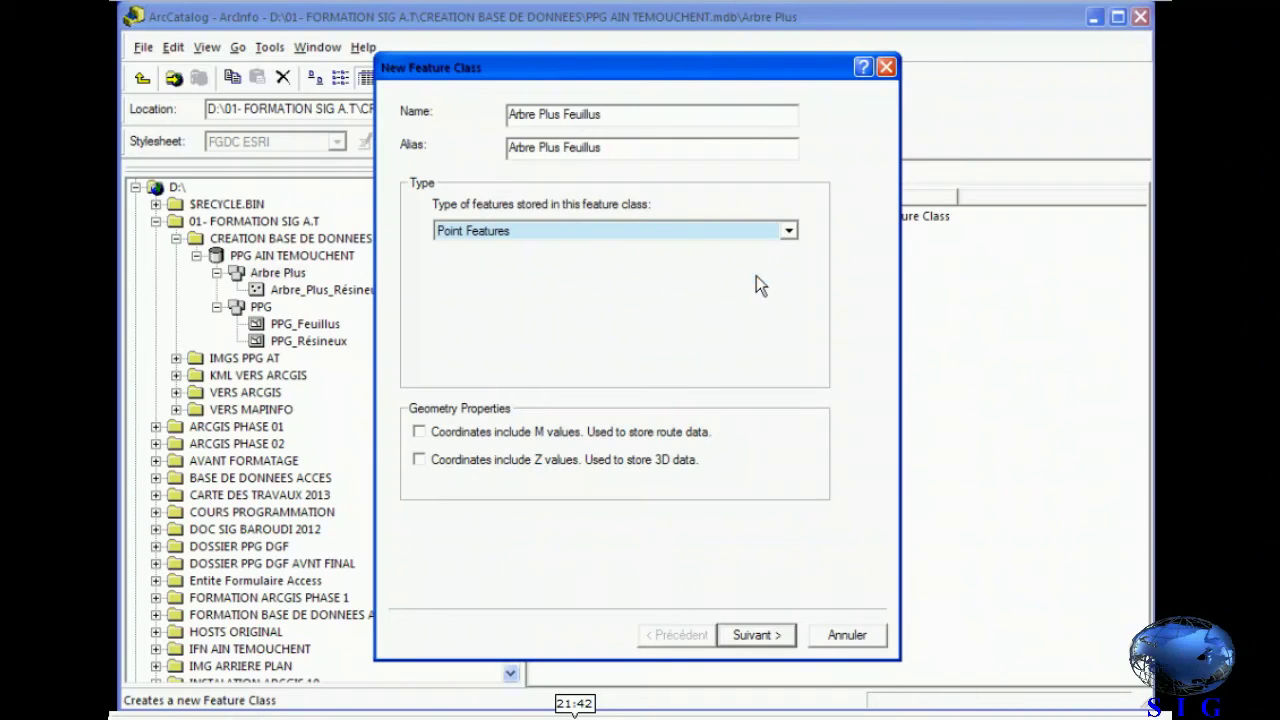
Try to proceed with the spaced name, and correct the feature class name to Arbre_Plus_Feuillus.
click(755, 638)
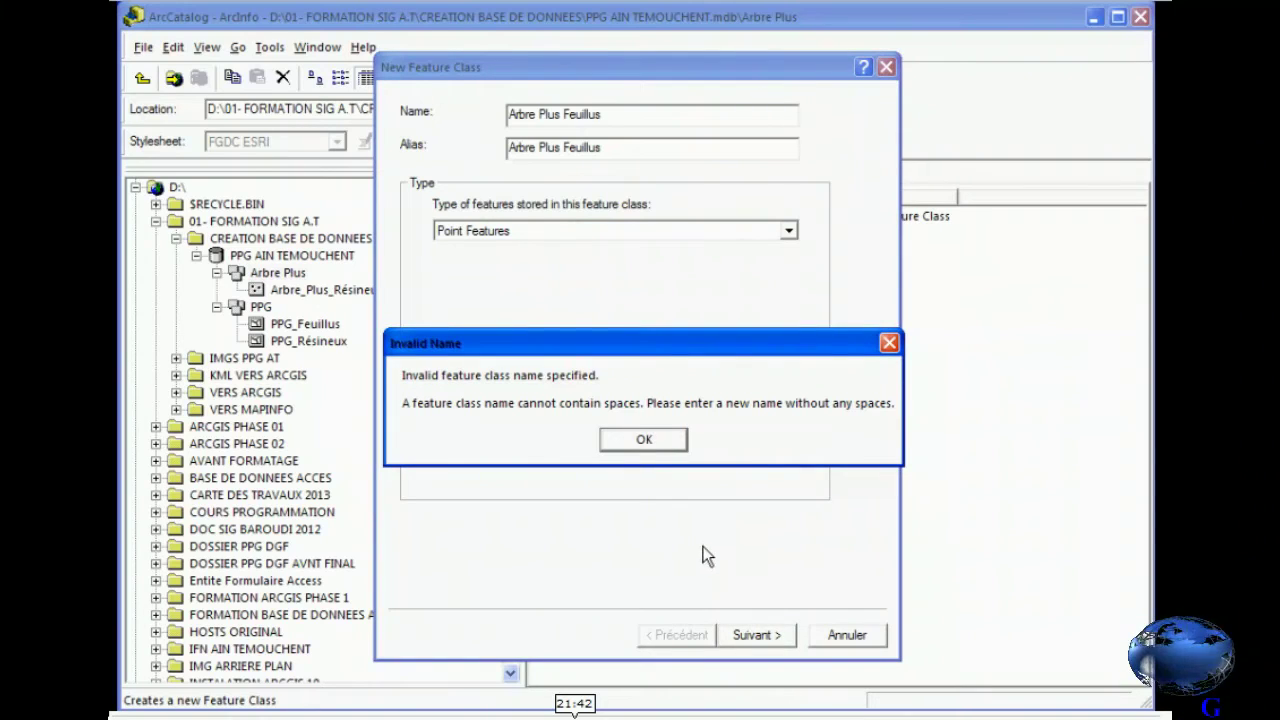
click(642, 440)
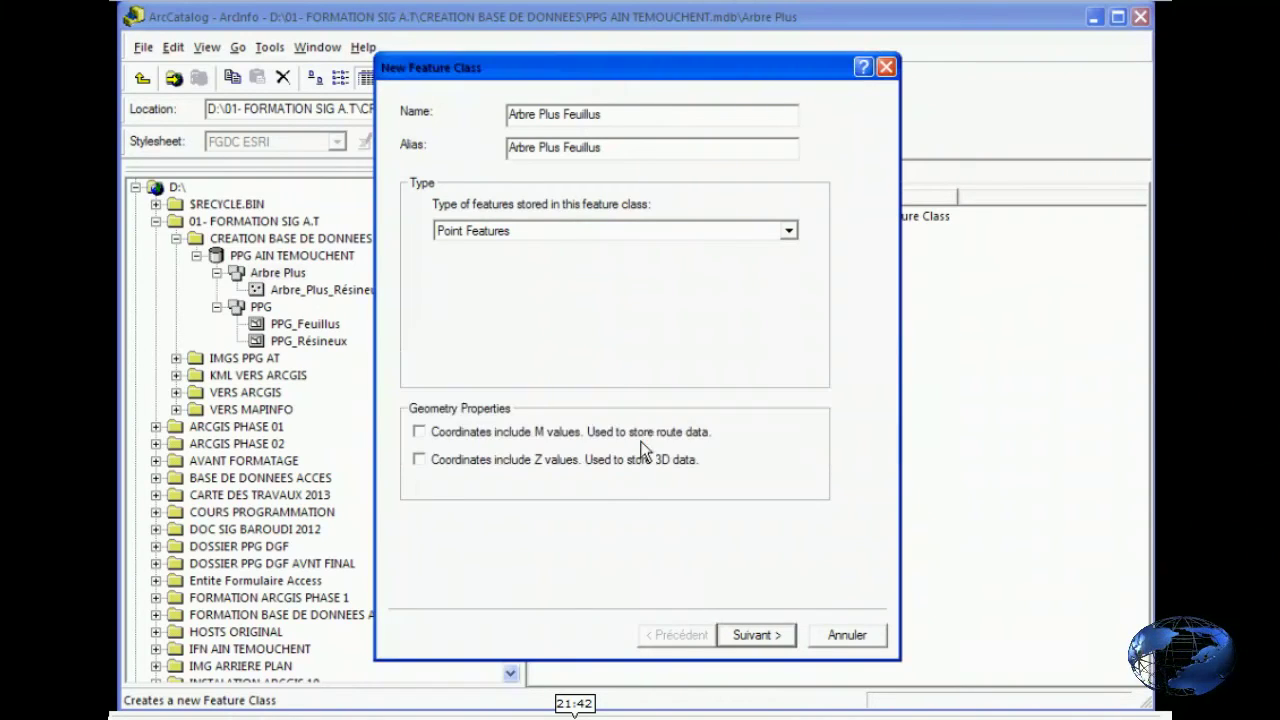
click(536, 113)
key(Delete)
text(_)
key(Delete)
text(_)
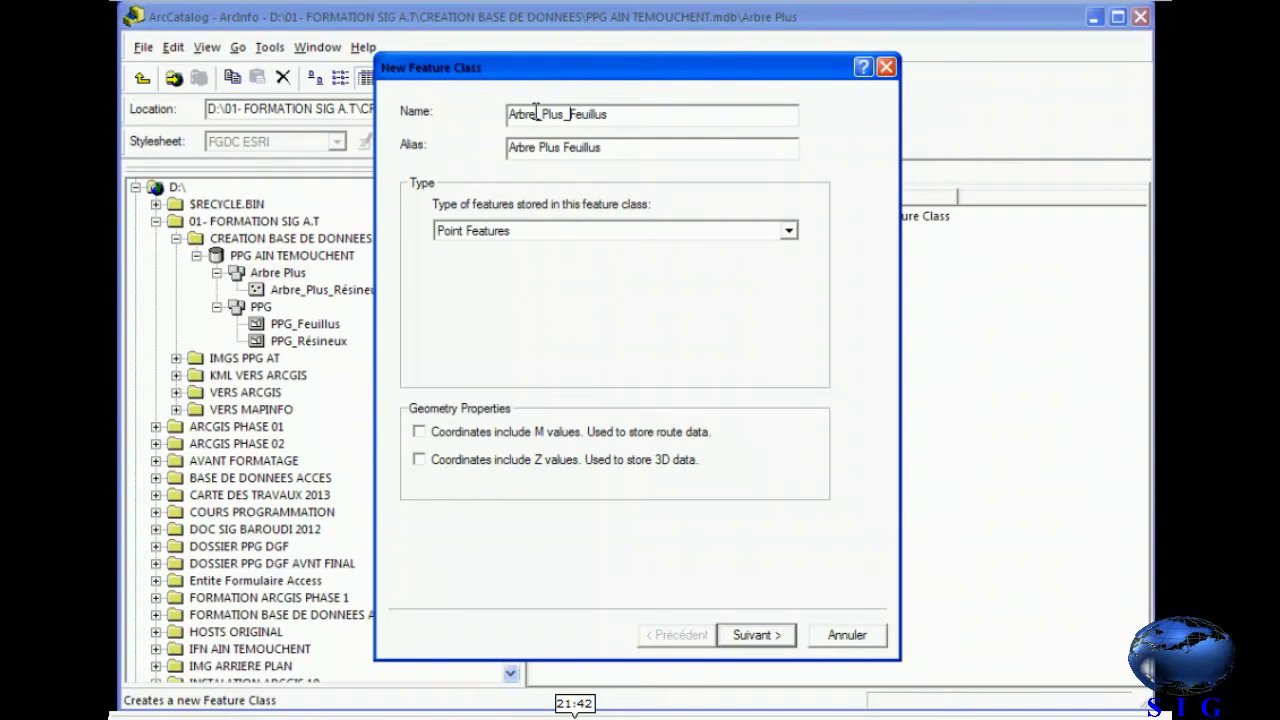
Replace the alias with the underscored name Arbre_Plus_Feuillus.
key(End)
key(shift+Home)
key(ctrl+c)
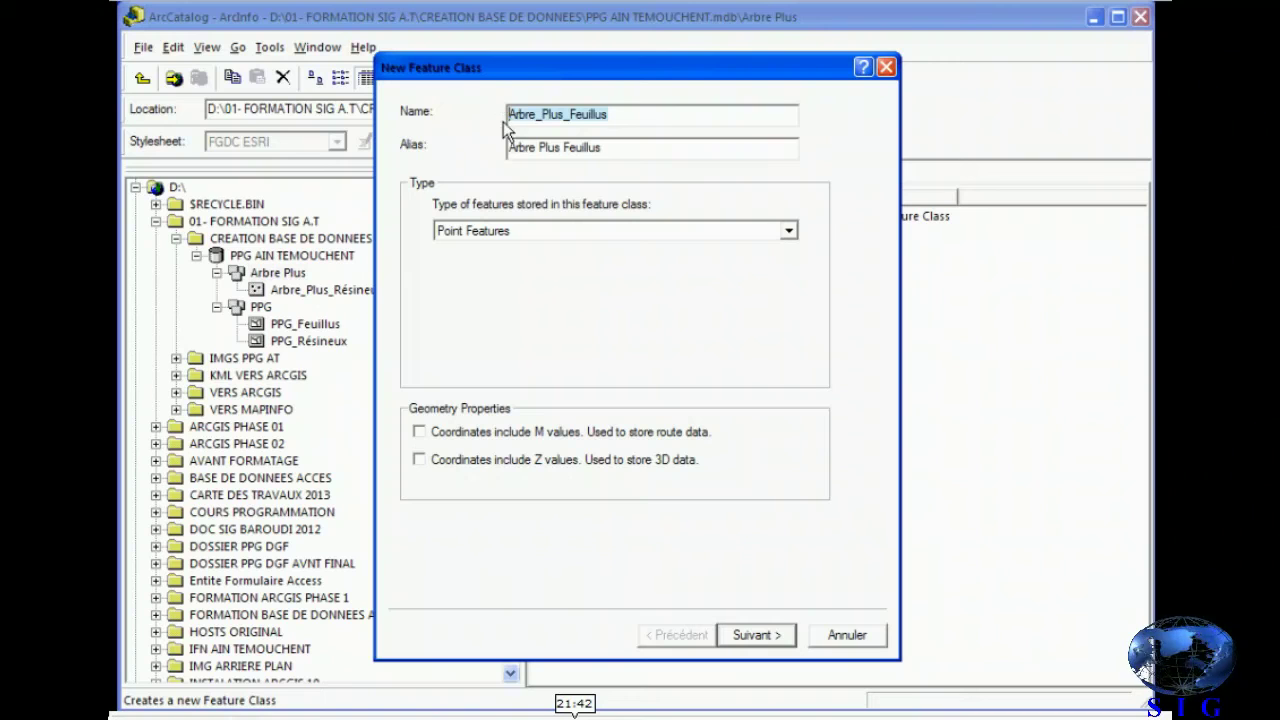
drag(603, 150, 497, 144)
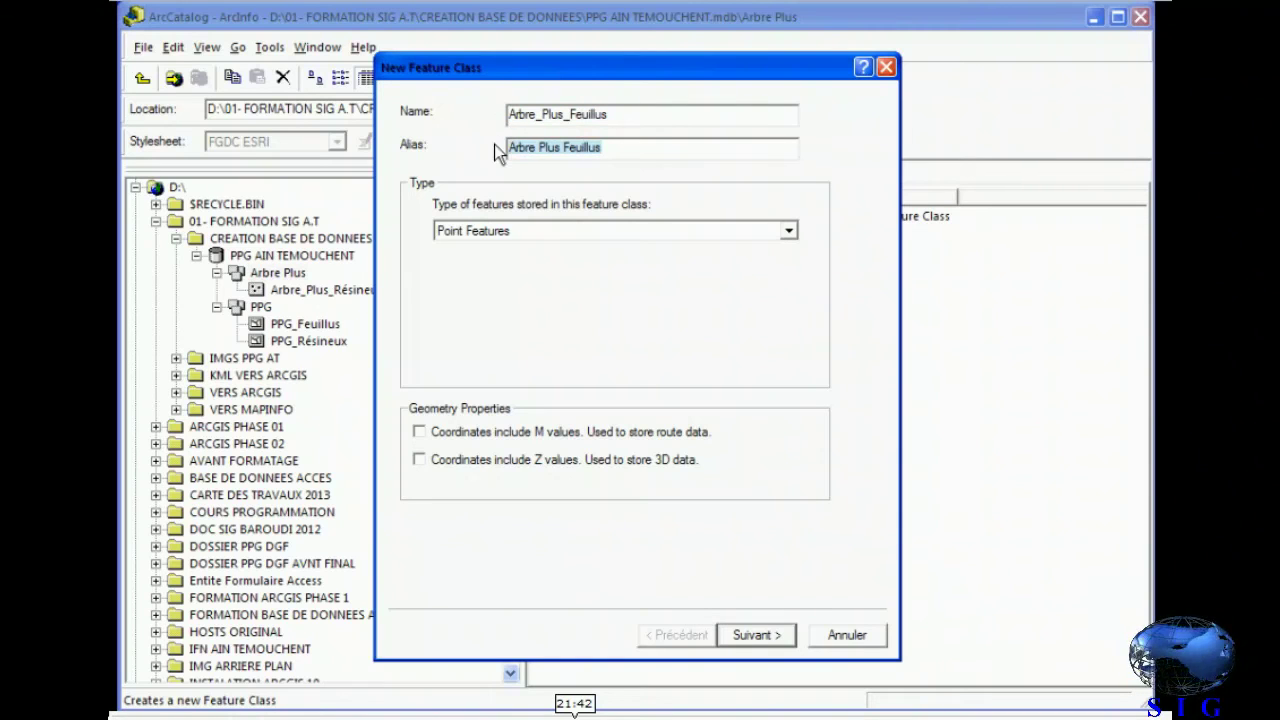
key(ctrl+v)
Import the field definitions from PPG_Feuillus and finish creating the Arbre_Plus_Feuillus feature class.
click(786, 640)
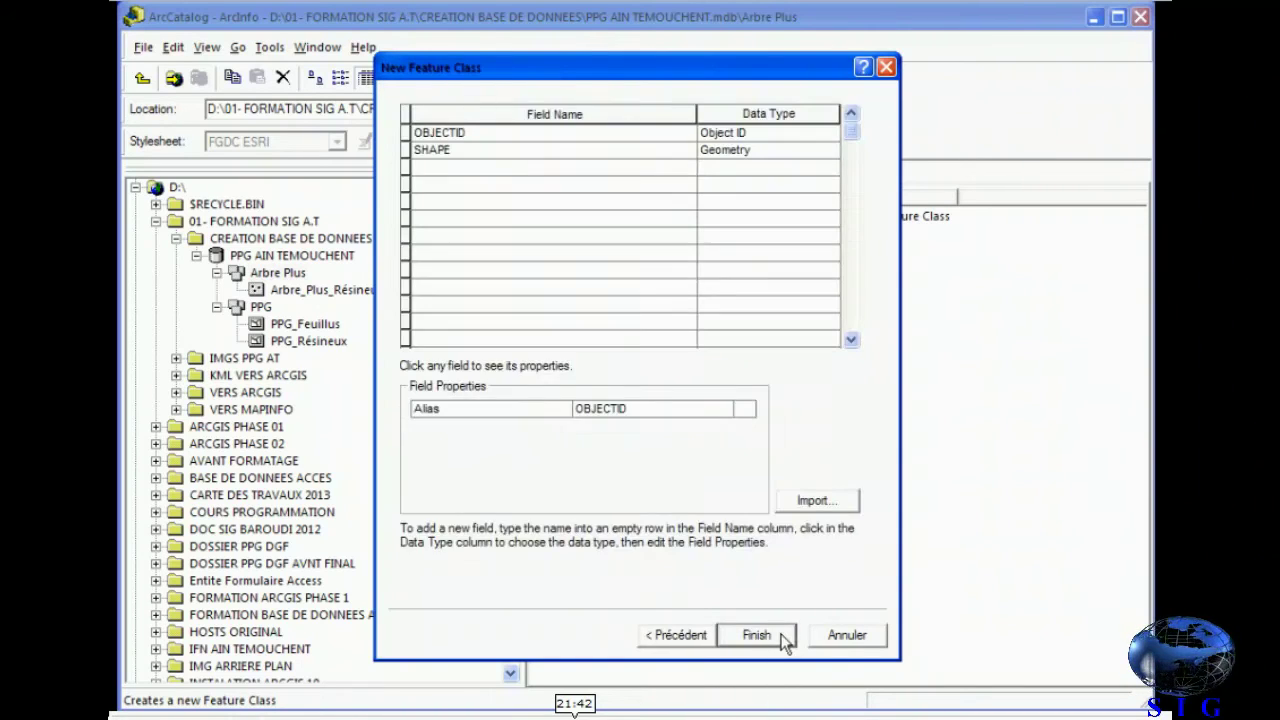
click(804, 501)
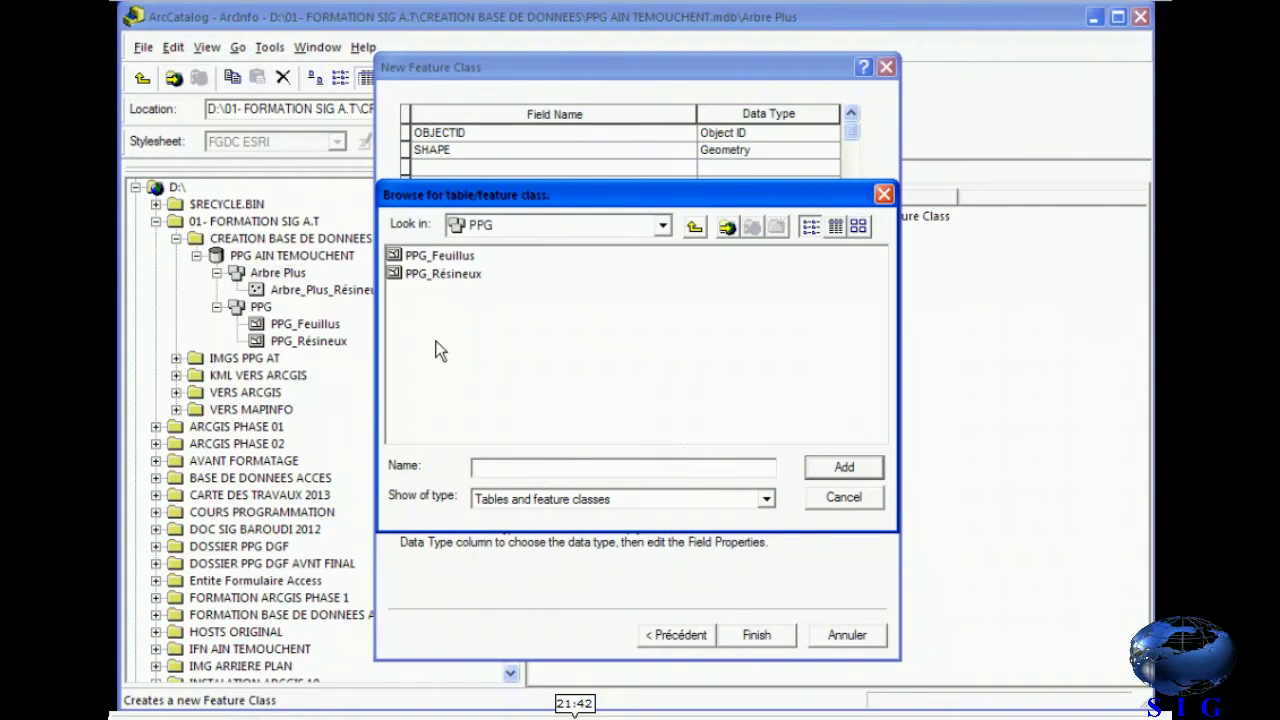
click(437, 256)
click(840, 470)
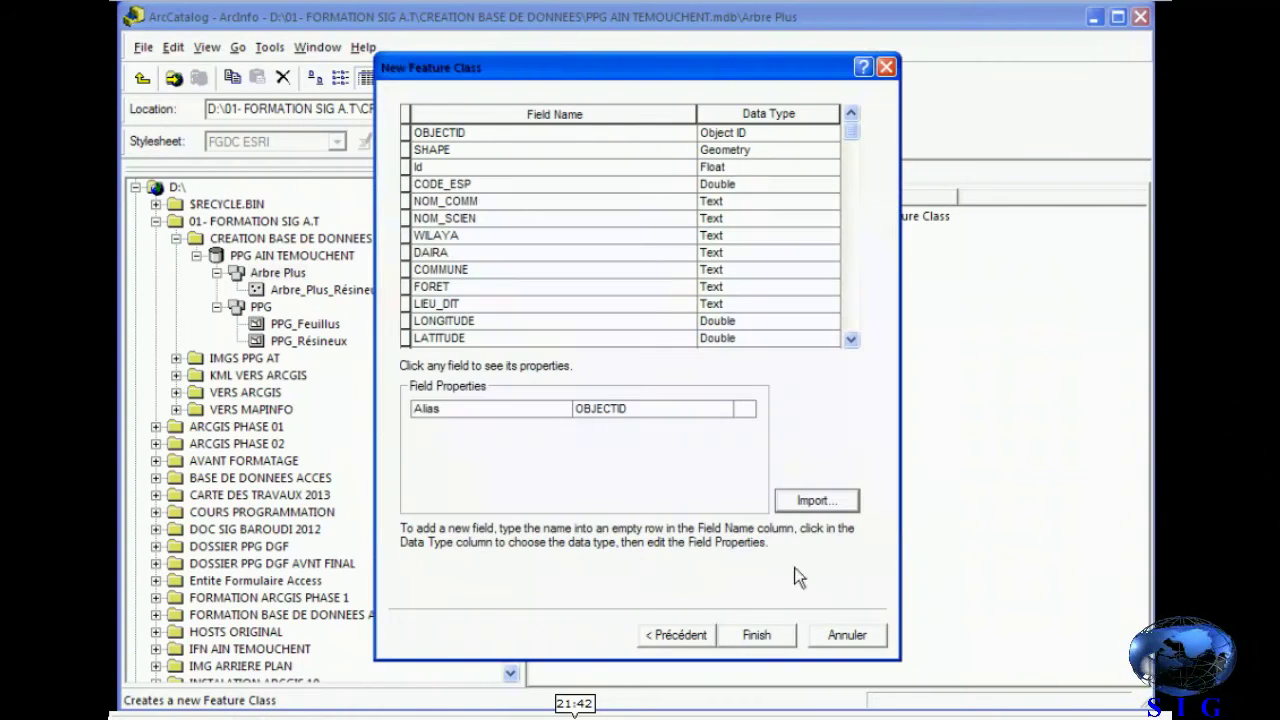
click(763, 636)
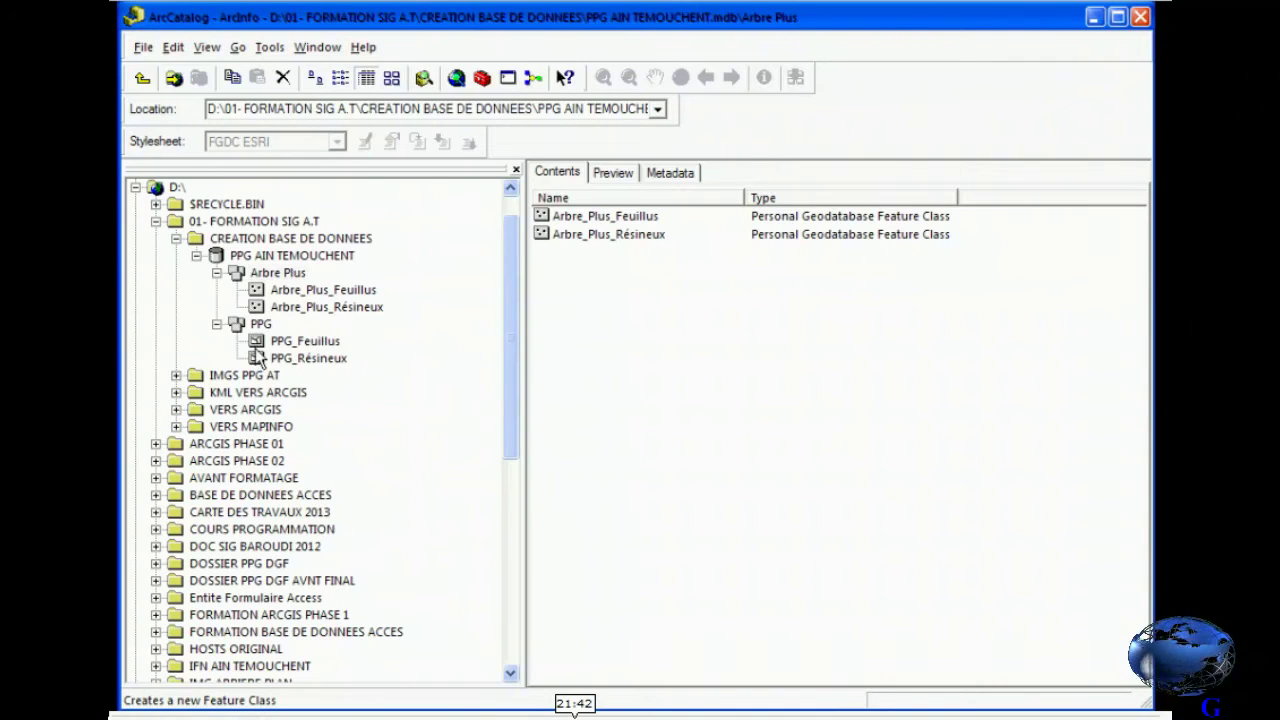
Collapse the Arbre Plus and PPG datasets and the PPG AIN TEMOUCHENT geodatabase in the catalog tree.
click(216, 272)
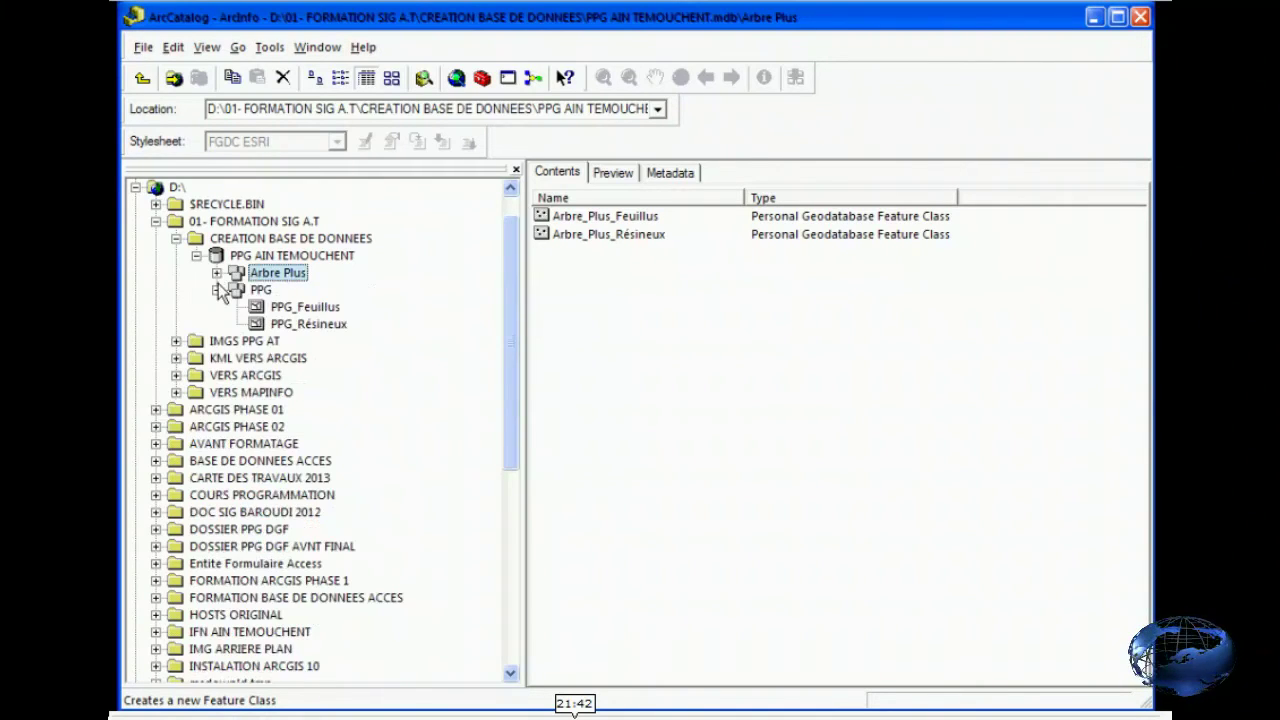
click(216, 289)
click(197, 256)
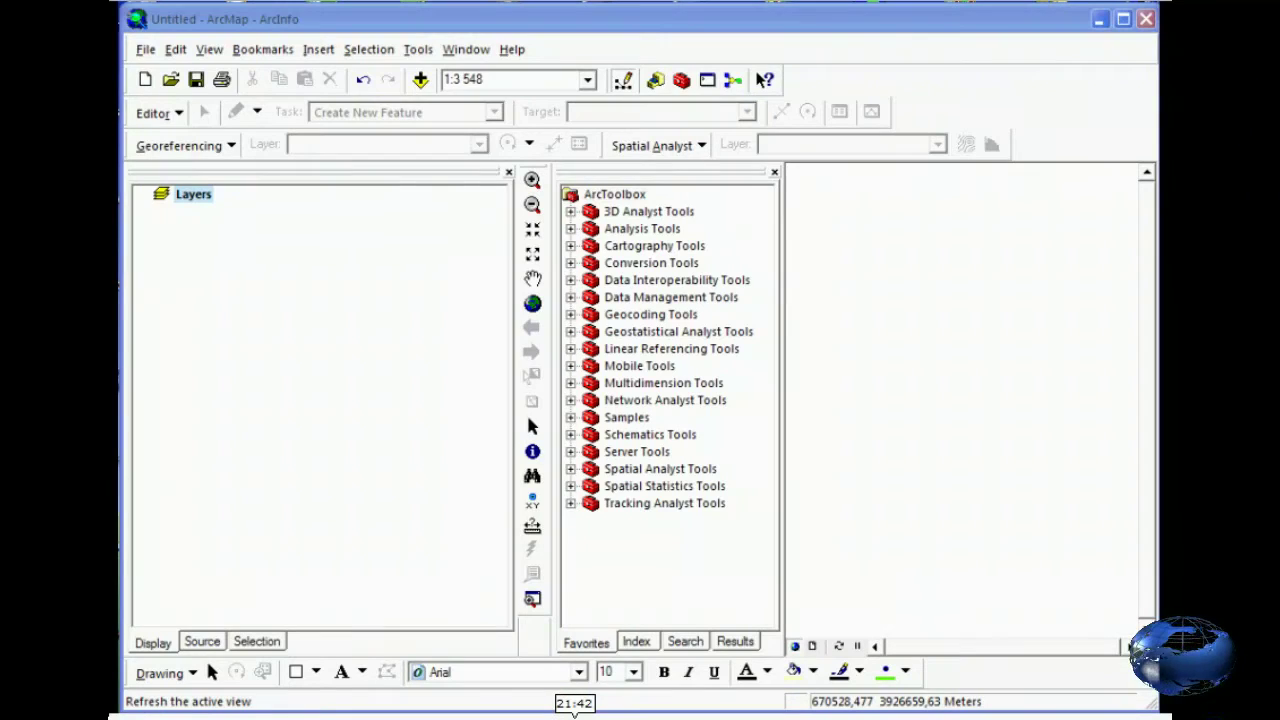
Switch to ArcMap and add the PPG_AT UTM WGS84.shp shapefile from the KML VERS ARCGIS folder to the map.
click(420, 79)
click(465, 276)
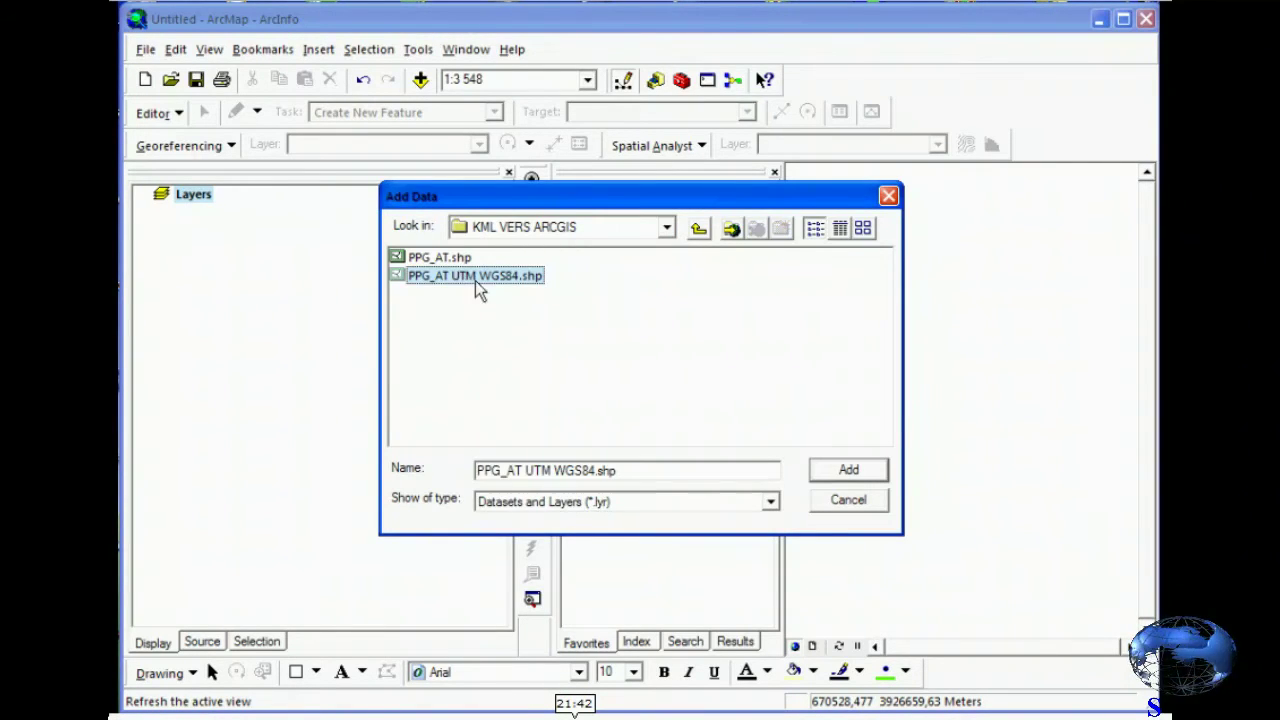
click(848, 469)
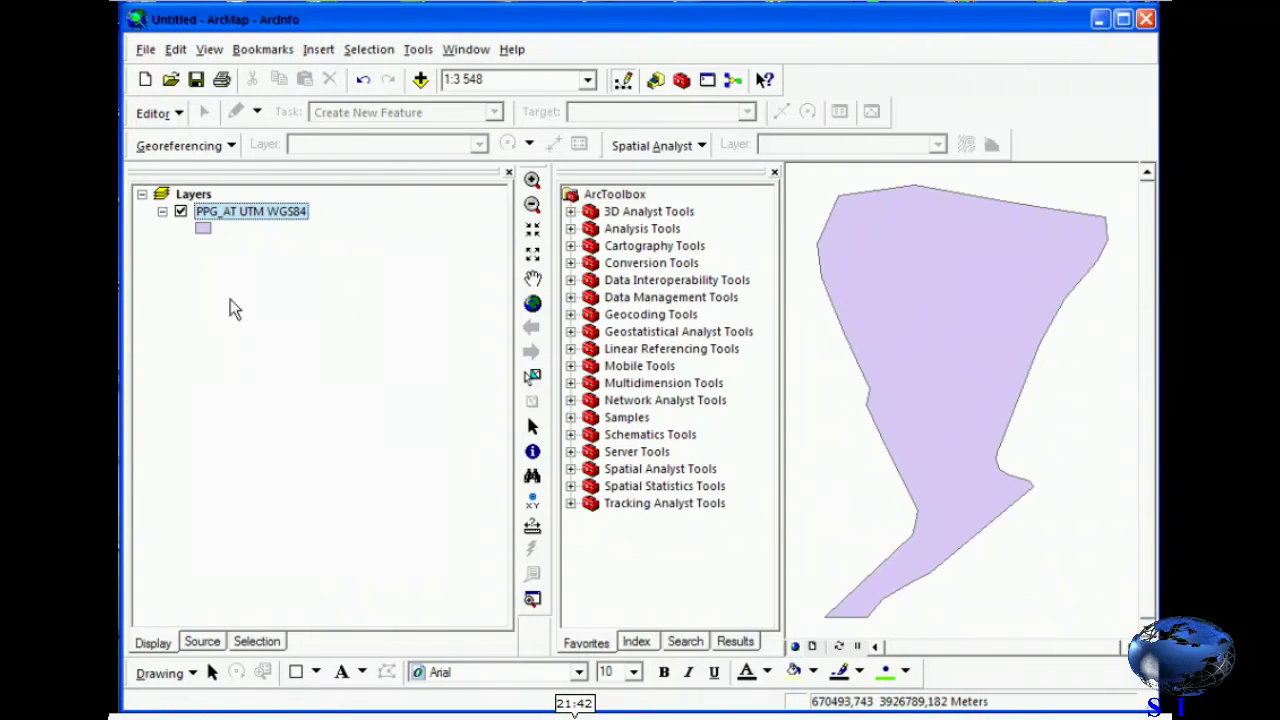
Add the PPG dataset from PPG AIN TEMOUCHENT.mdb in the CREATION BASE DE DONNEES folder to the map.
click(420, 79)
click(699, 229)
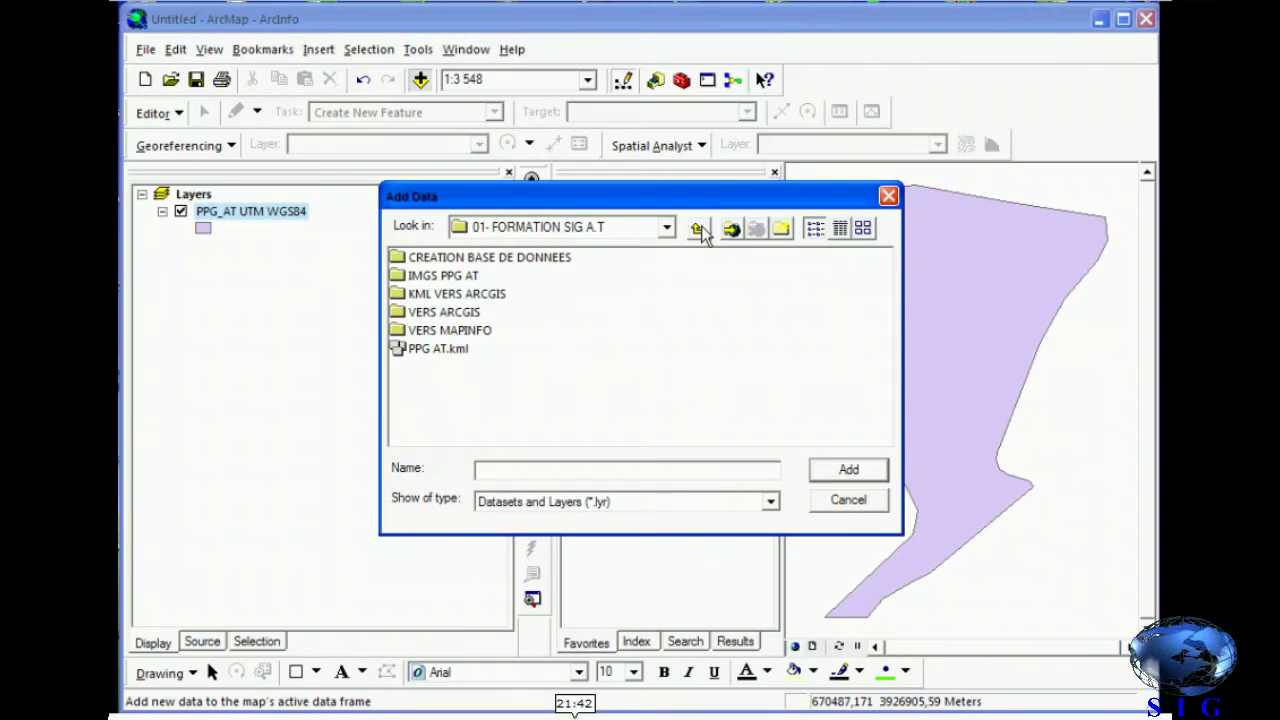
double_click(484, 257)
click(484, 257)
double_click(484, 257)
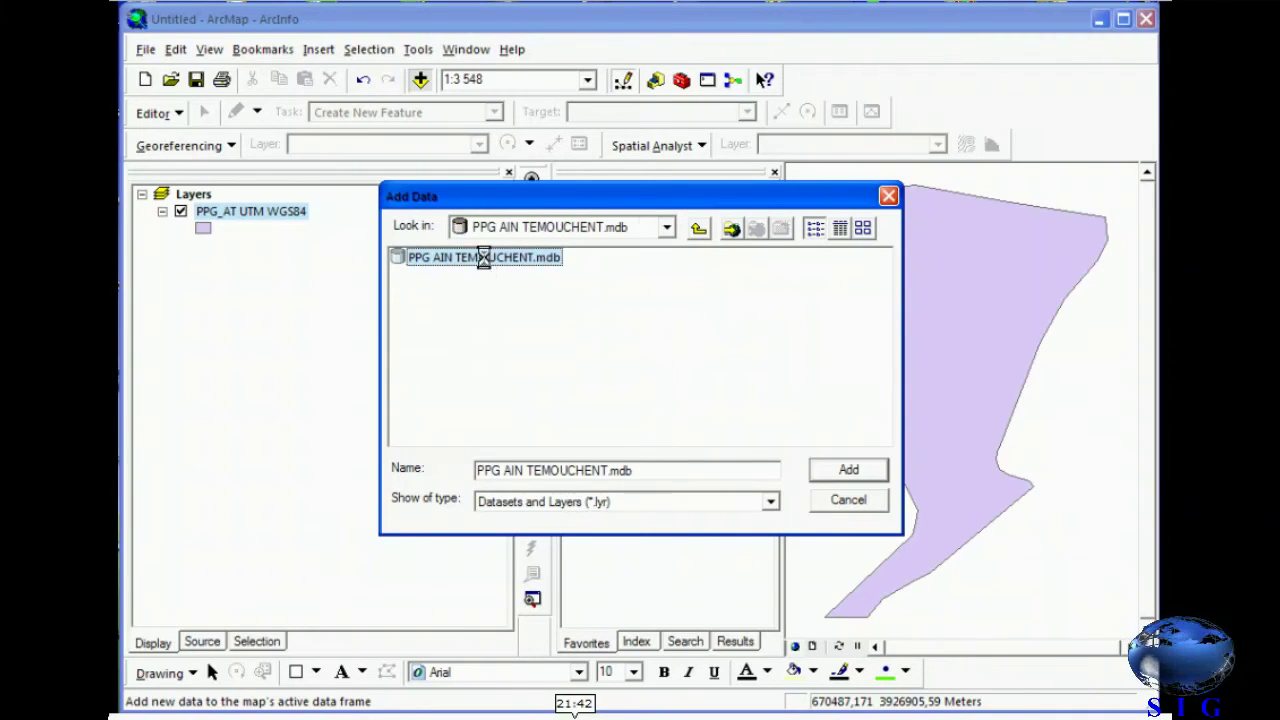
click(422, 282)
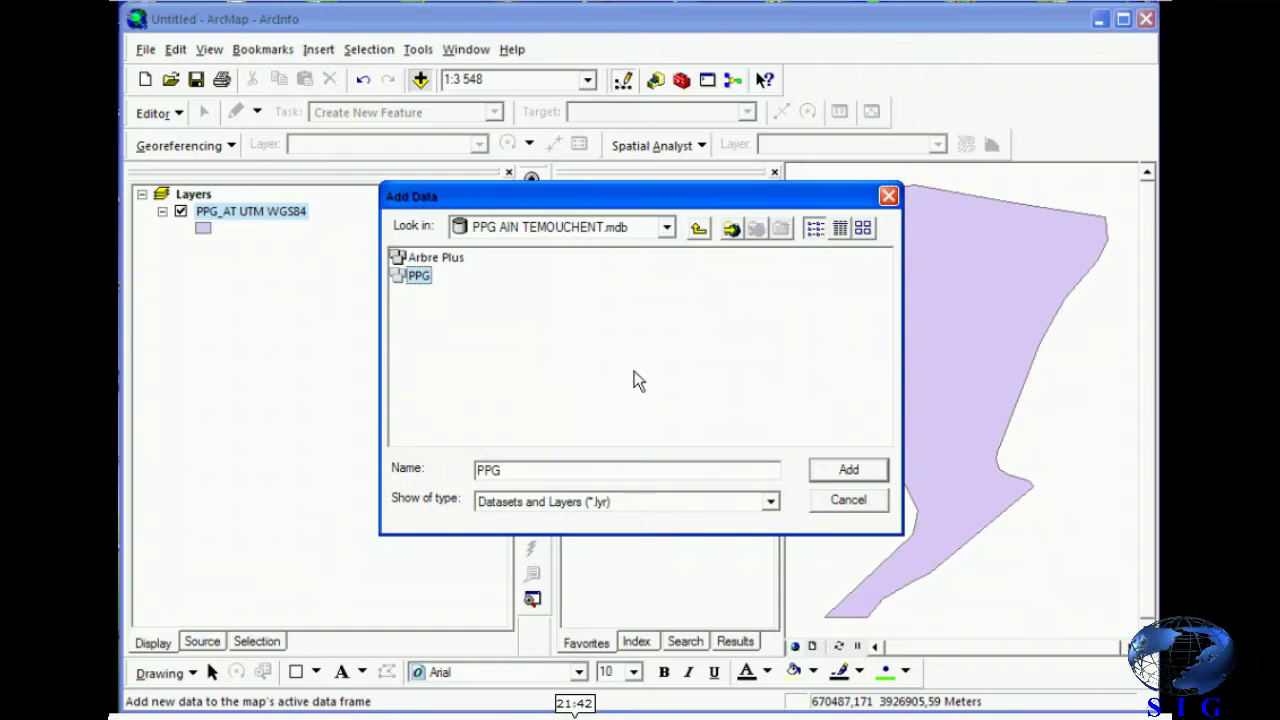
click(860, 470)
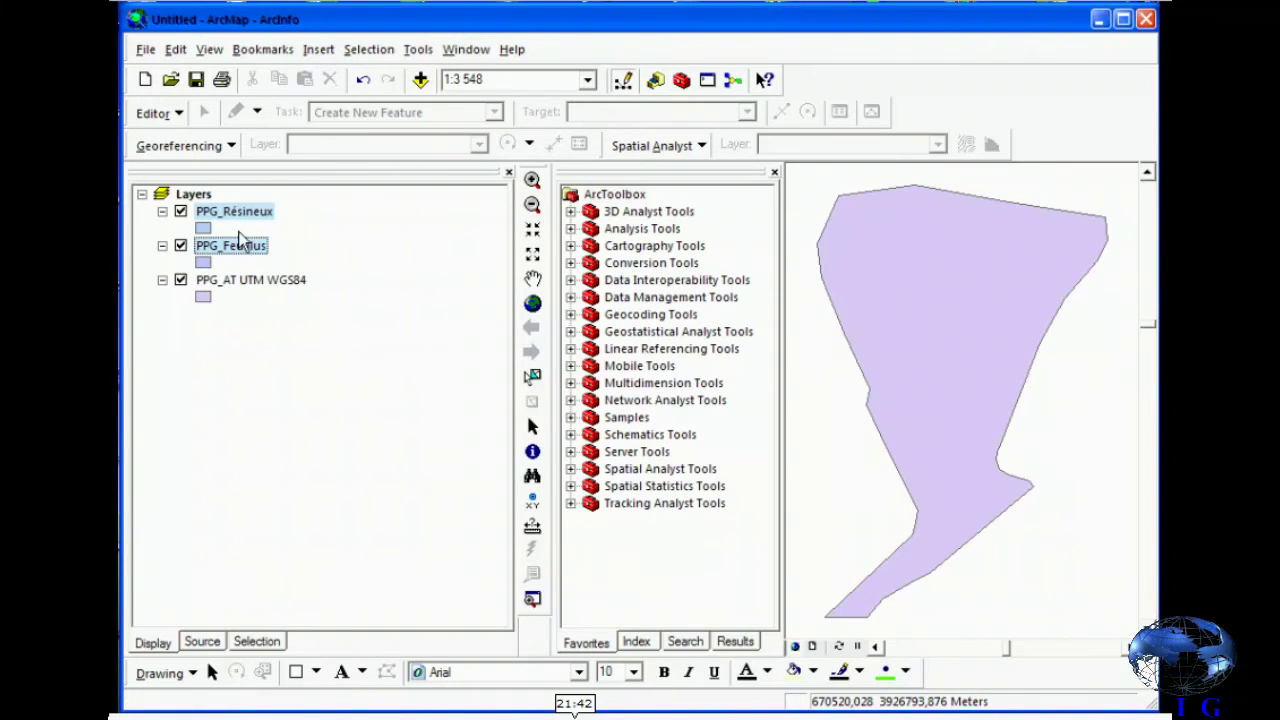
List the layers by source and start an edit session on the PPG AIN TEMOUCHENT personal geodatabase.
click(215, 643)
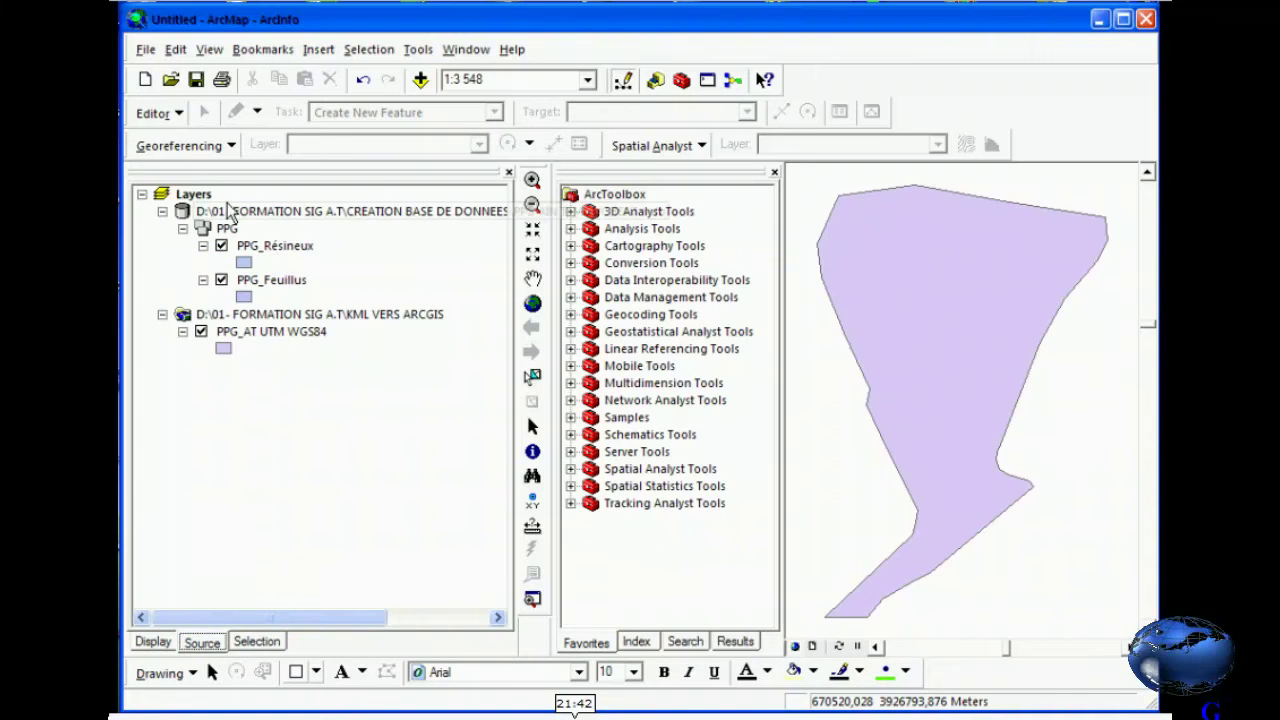
click(172, 113)
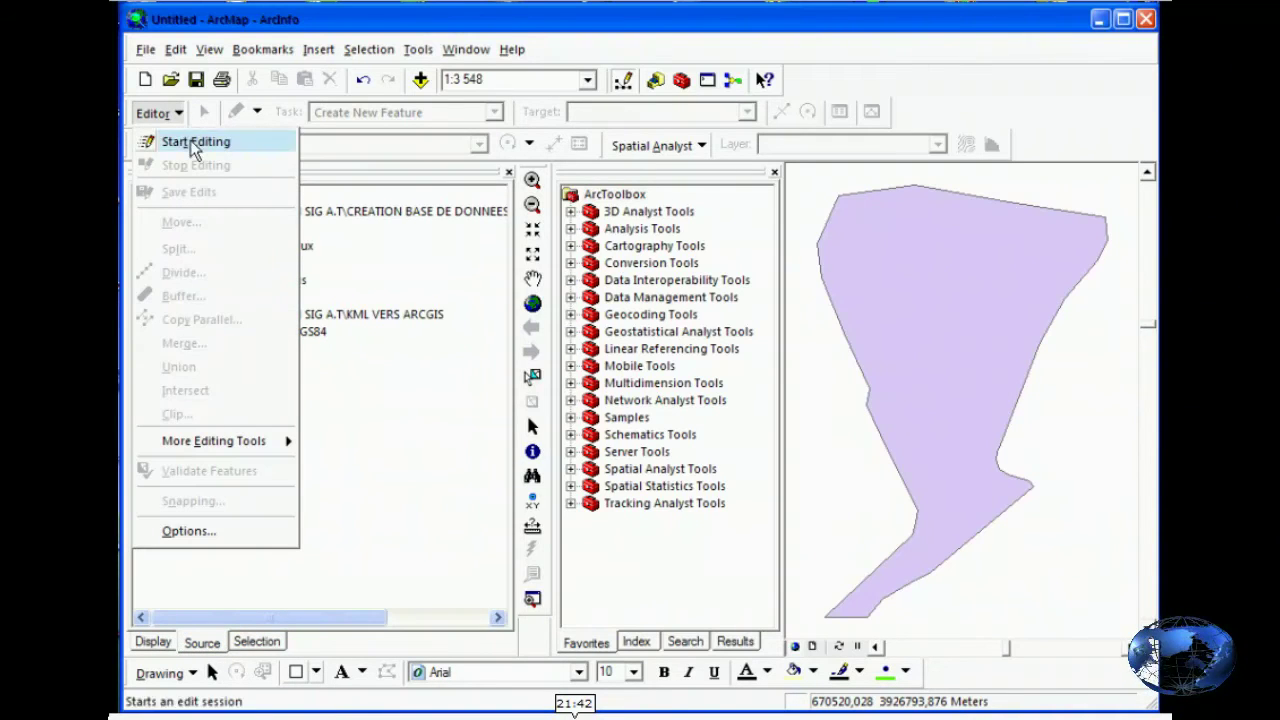
click(199, 141)
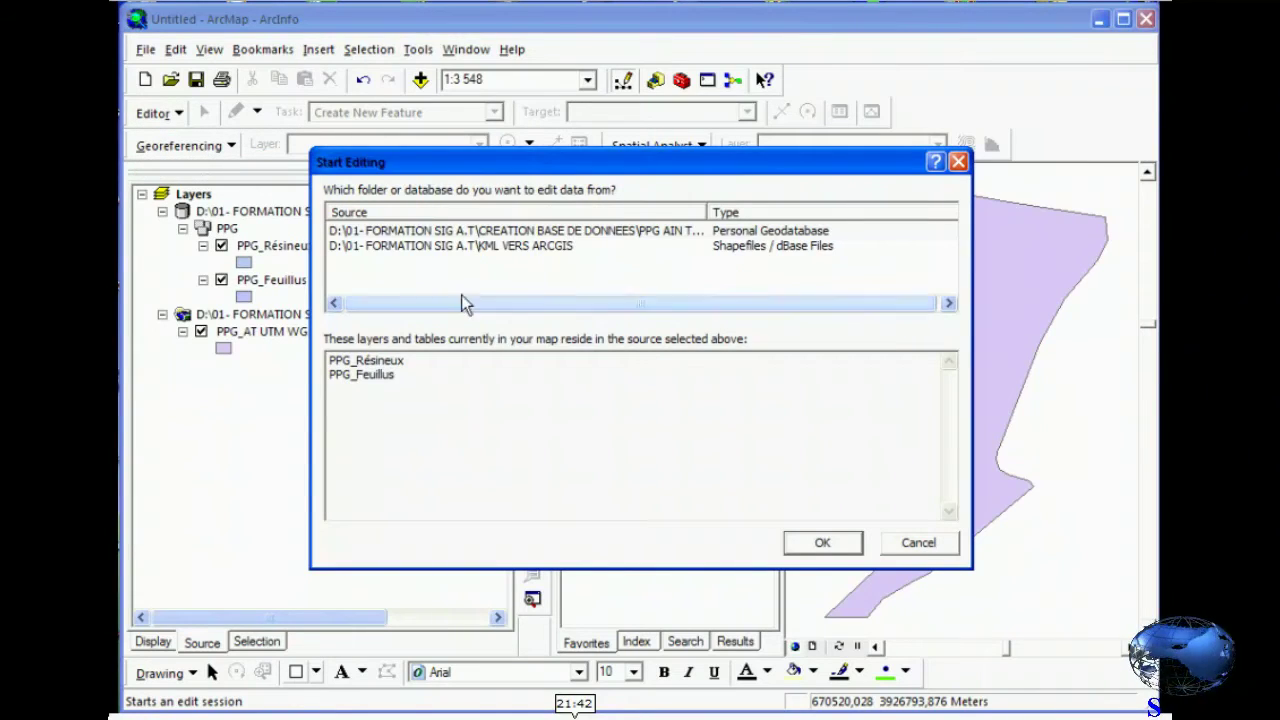
click(483, 245)
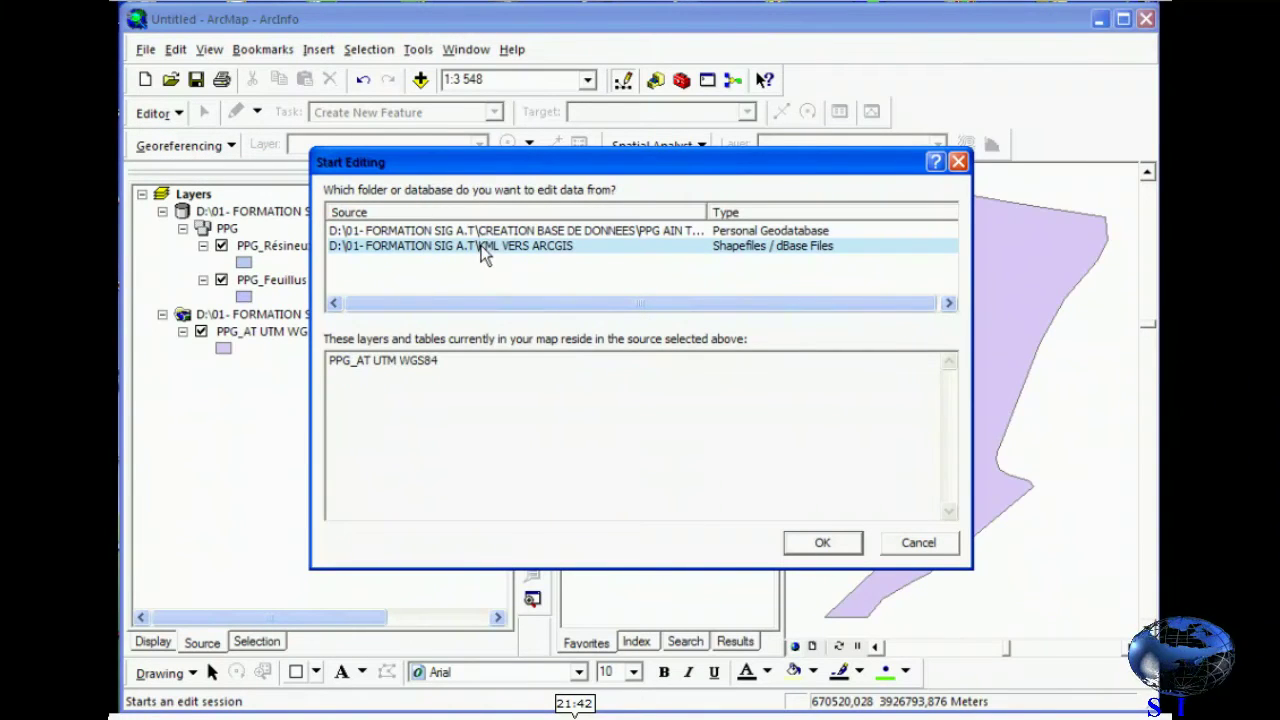
click(485, 231)
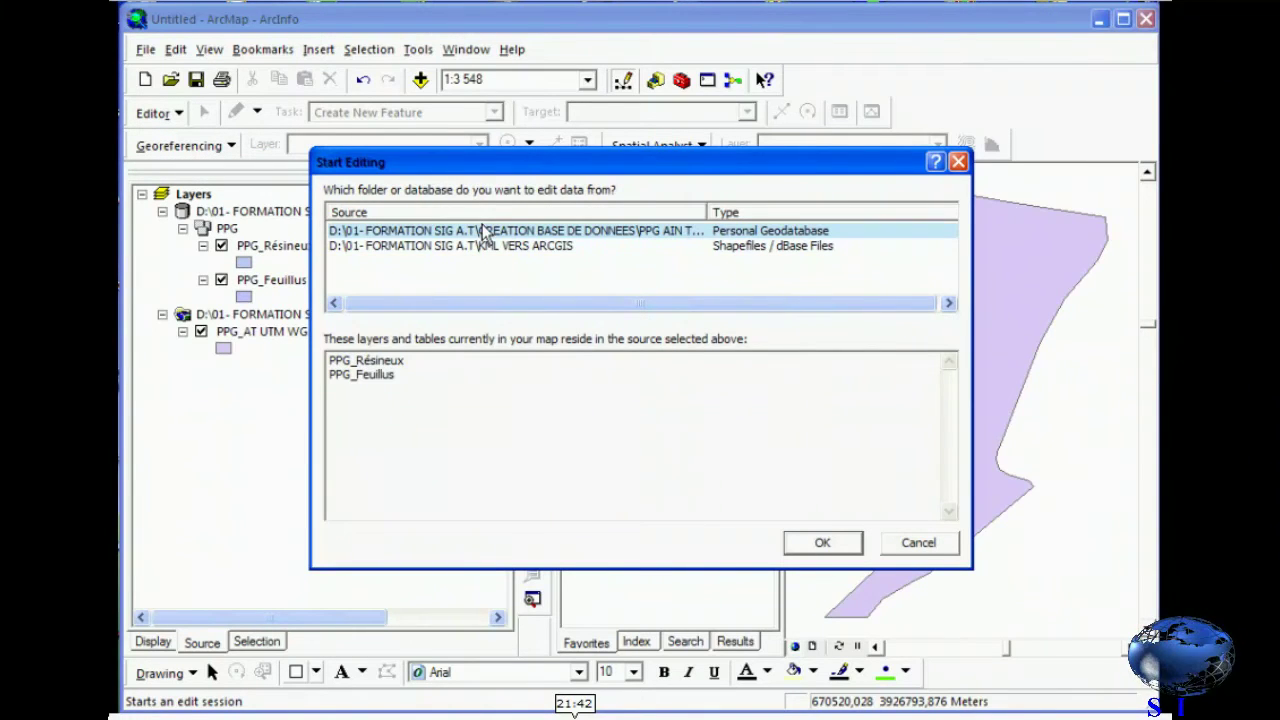
click(821, 543)
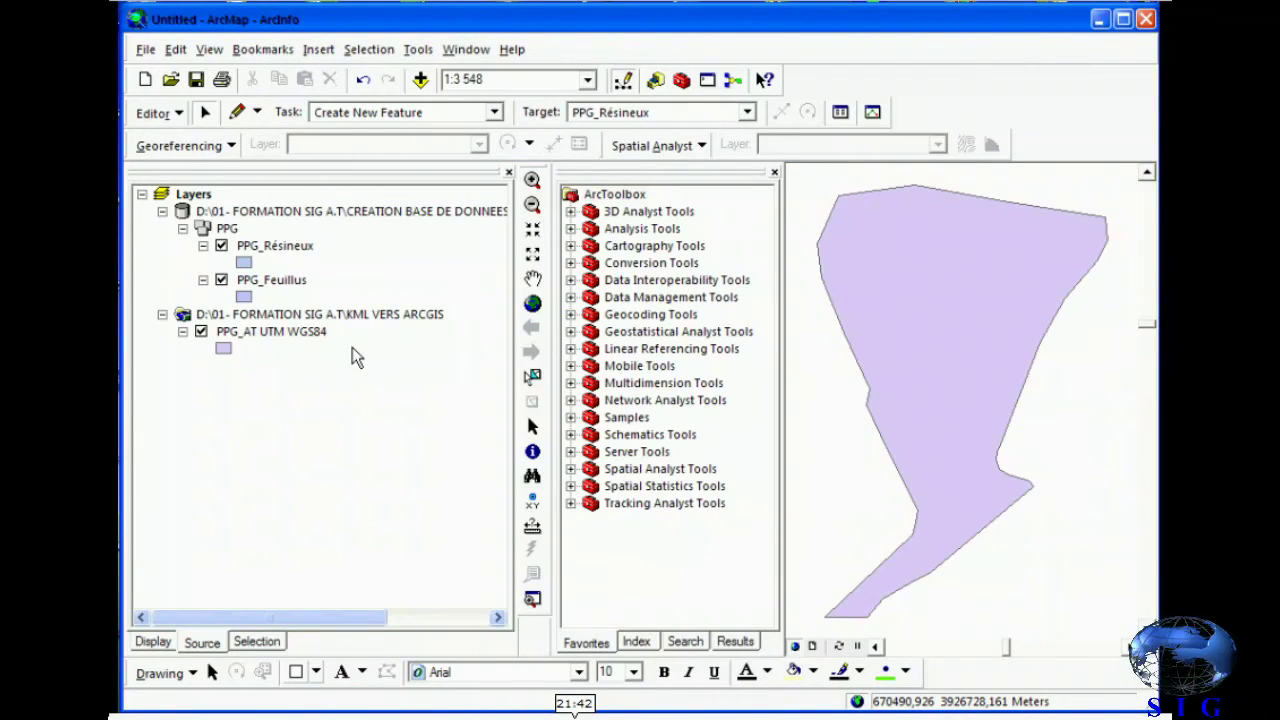
Set PPG_Résineux as the edit target and copy the PPG_AT UTM WGS84 polygon into it.
click(747, 112)
click(640, 149)
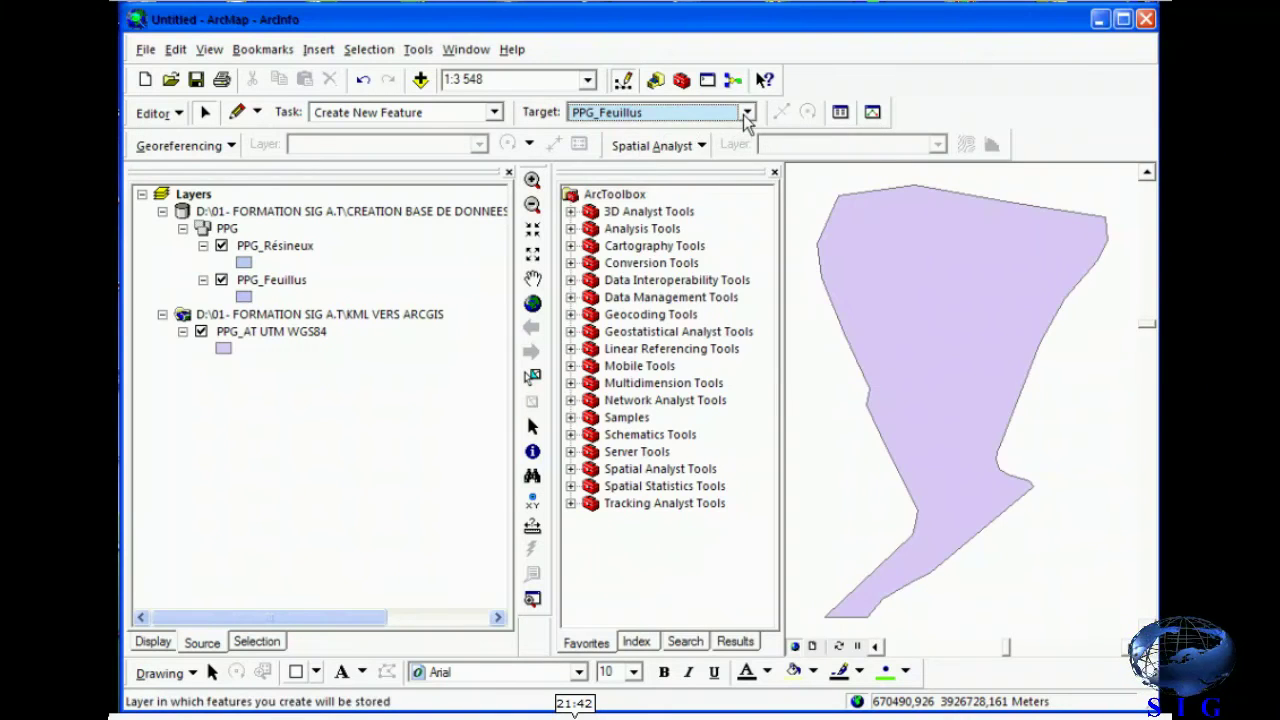
click(747, 112)
click(612, 129)
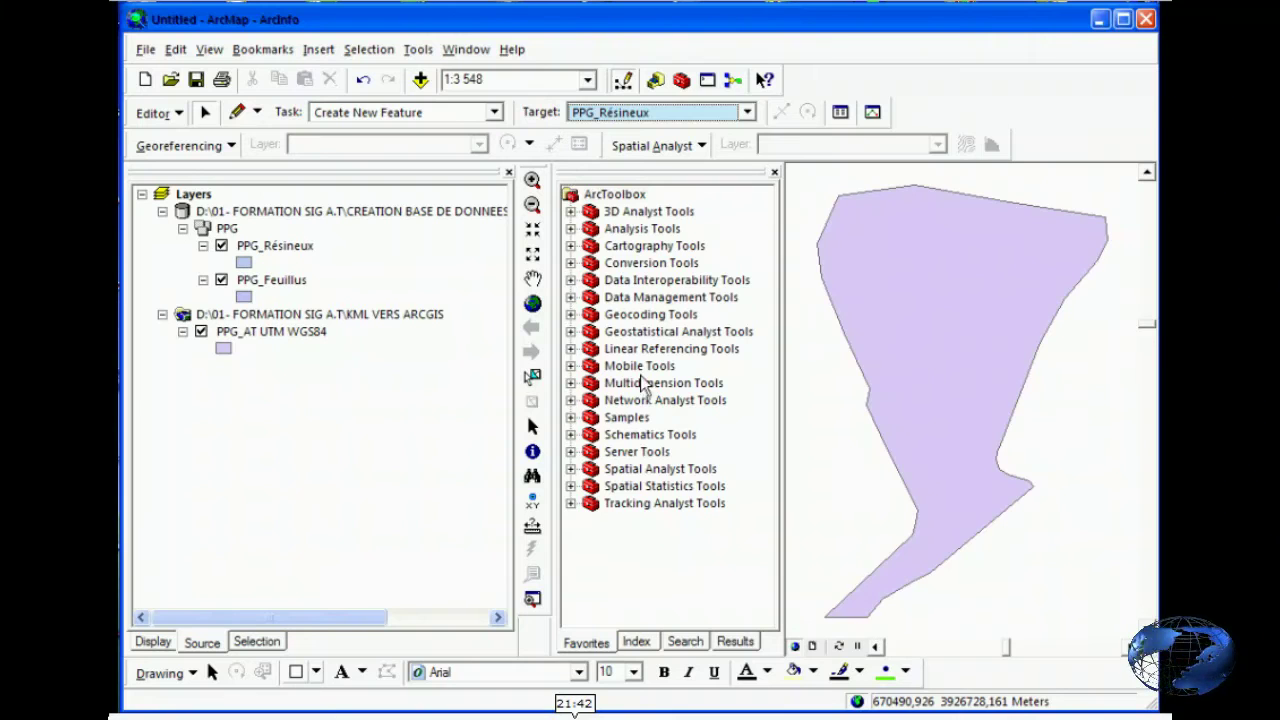
click(937, 349)
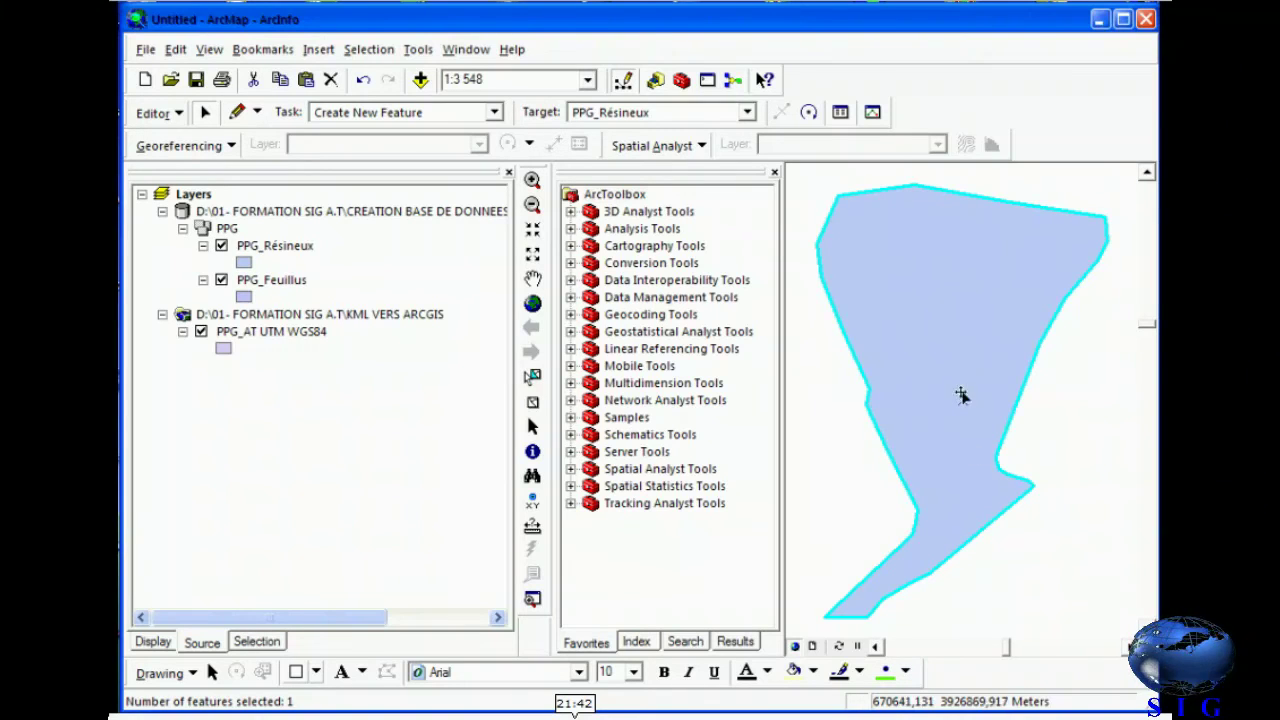
Hide the PPG_AT UTM WGS84 layer to check the copied polygon in PPG_Résineux, and save the edits.
click(201, 332)
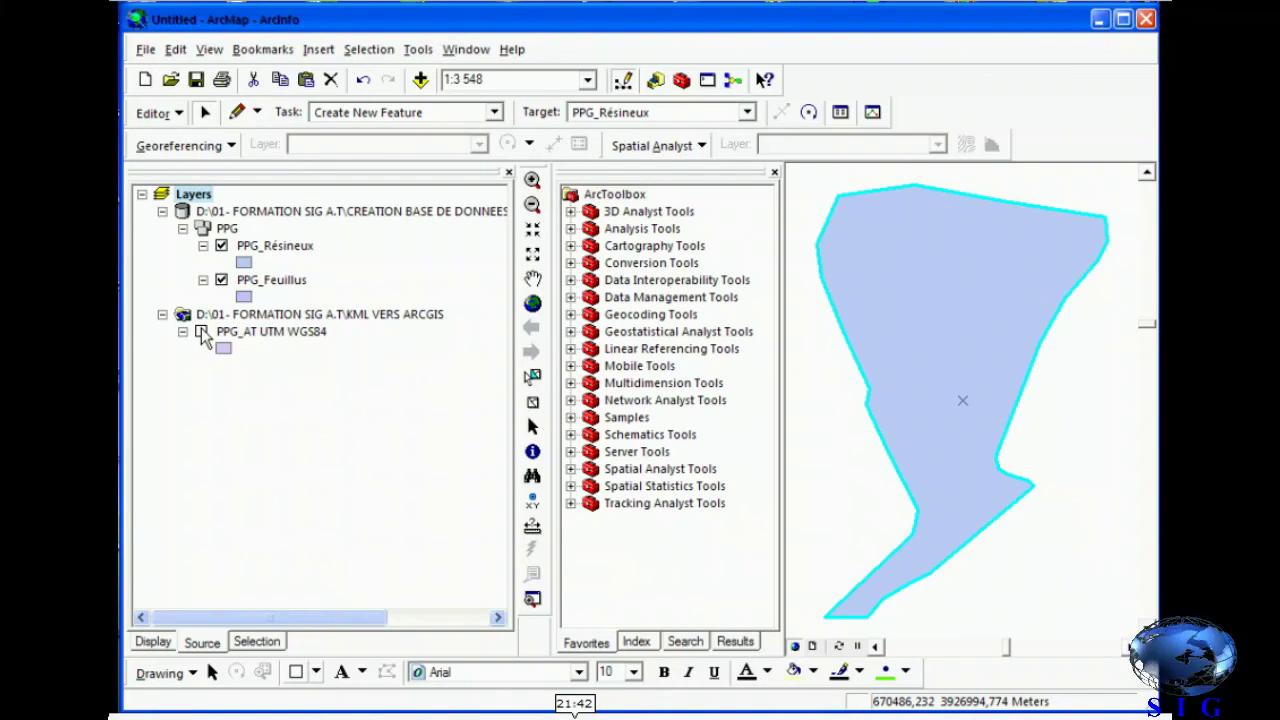
click(221, 246)
click(221, 246)
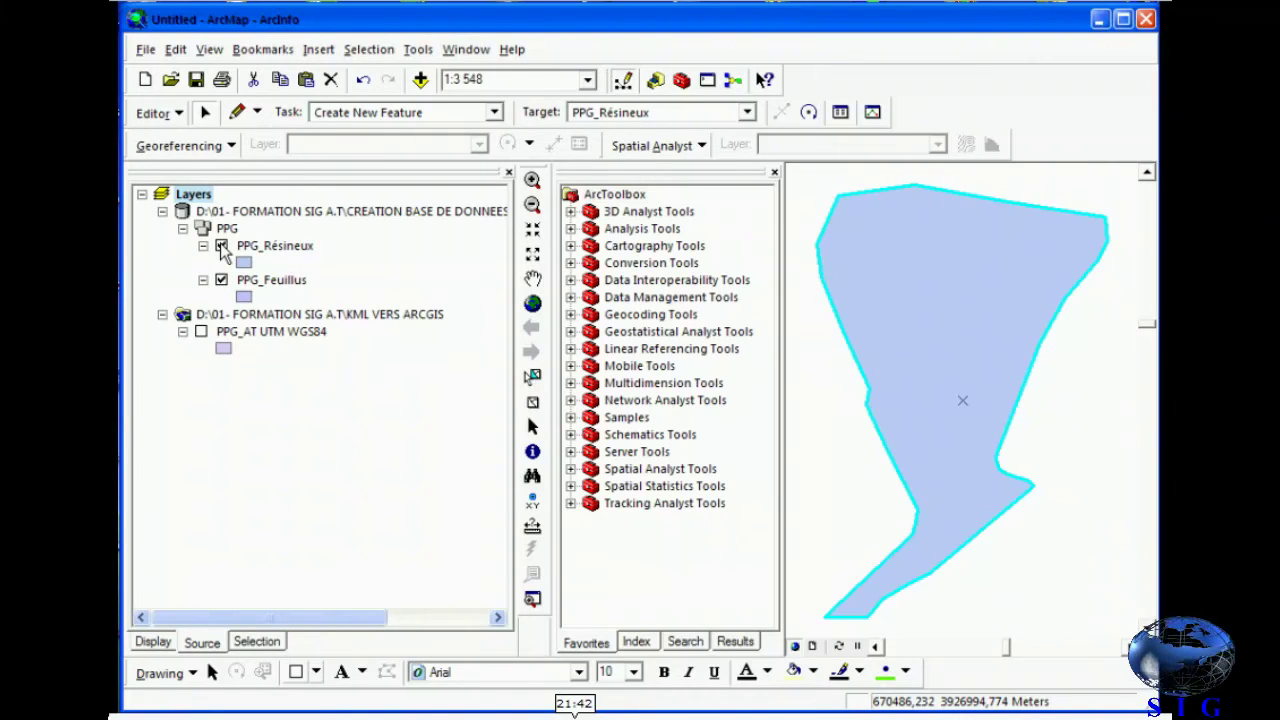
click(221, 246)
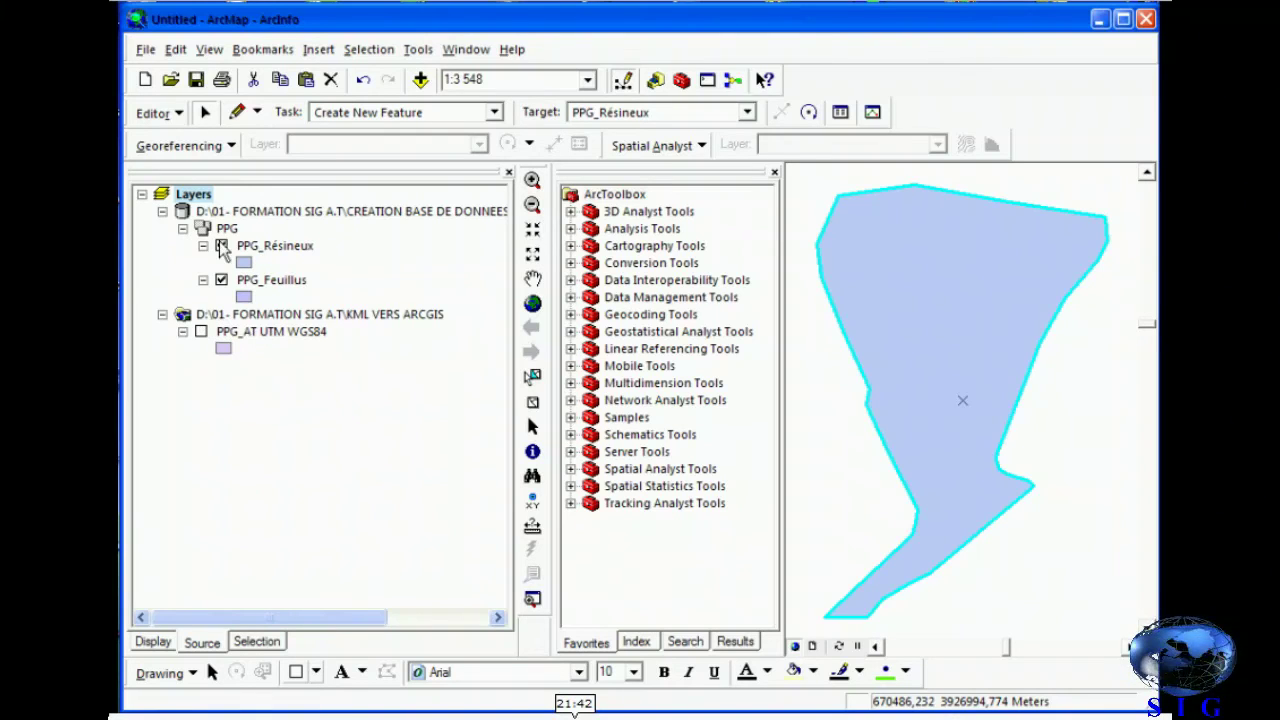
click(170, 115)
click(180, 191)
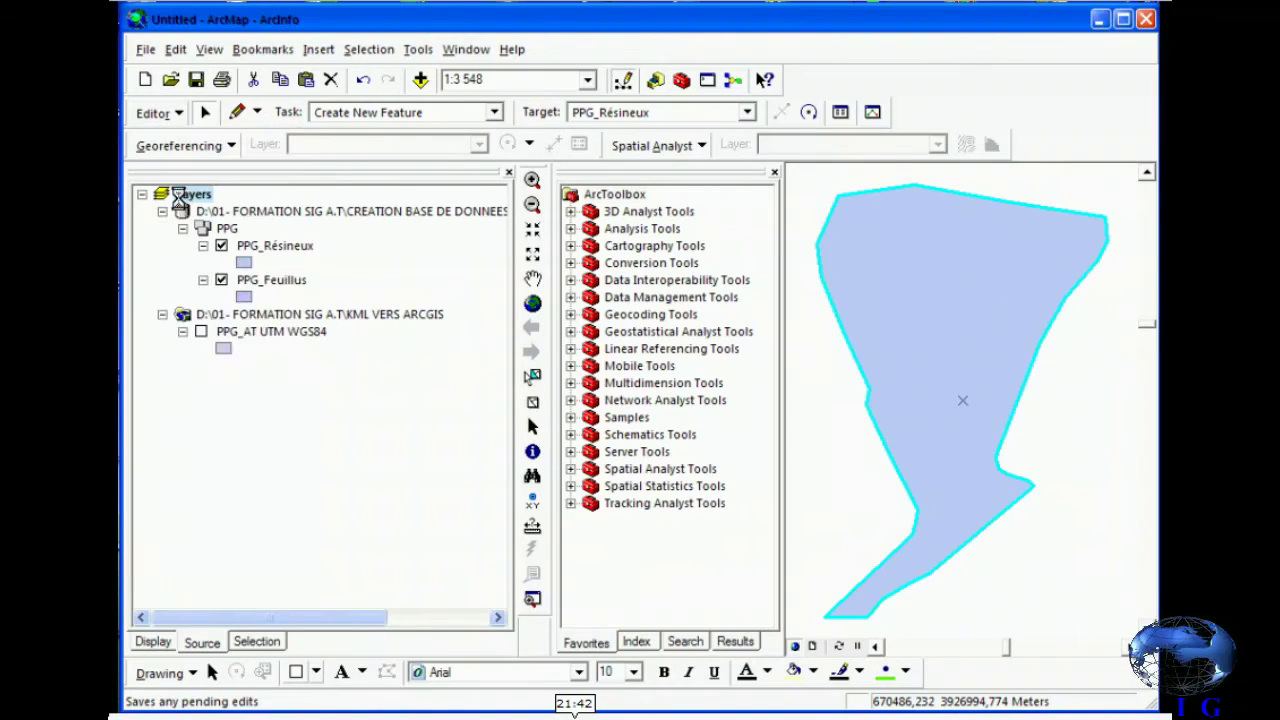
Open the attribute table of the PPG_Résineux layer and move it so its columns are fully in view.
right_click(288, 258)
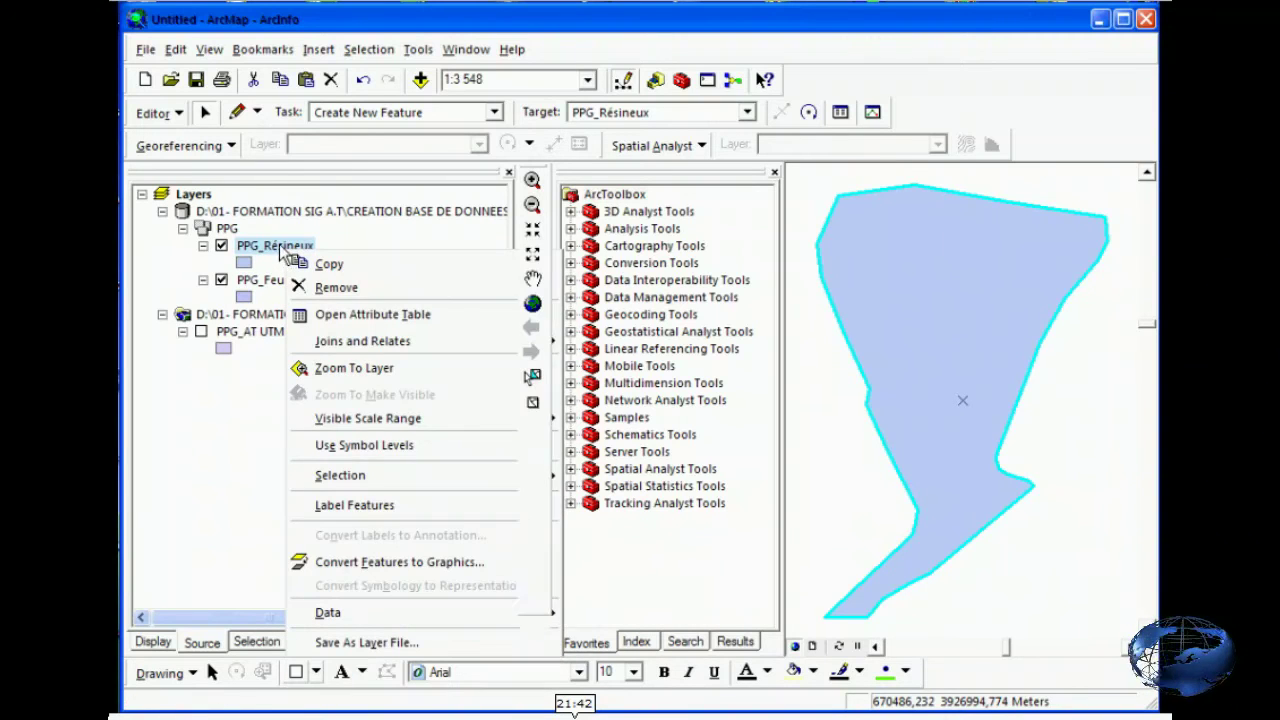
click(229, 255)
click(222, 246)
click(222, 246)
right_click(248, 255)
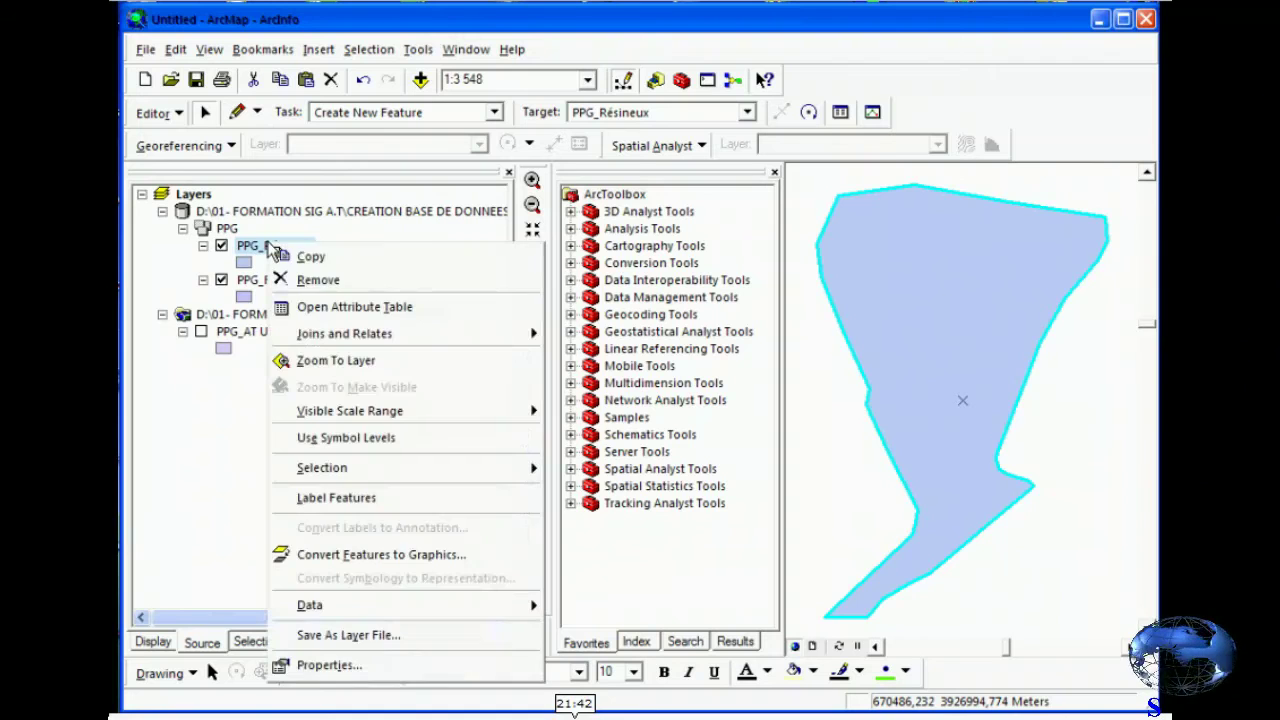
click(298, 303)
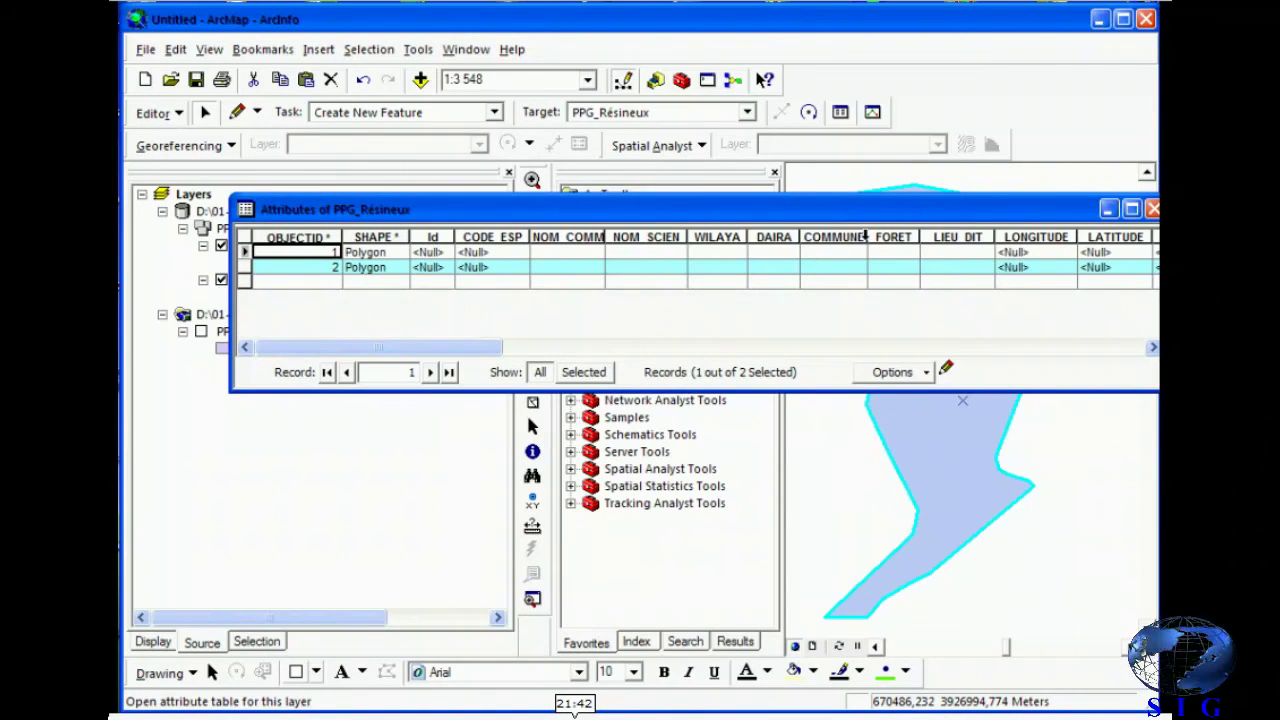
drag(888, 216, 786, 241)
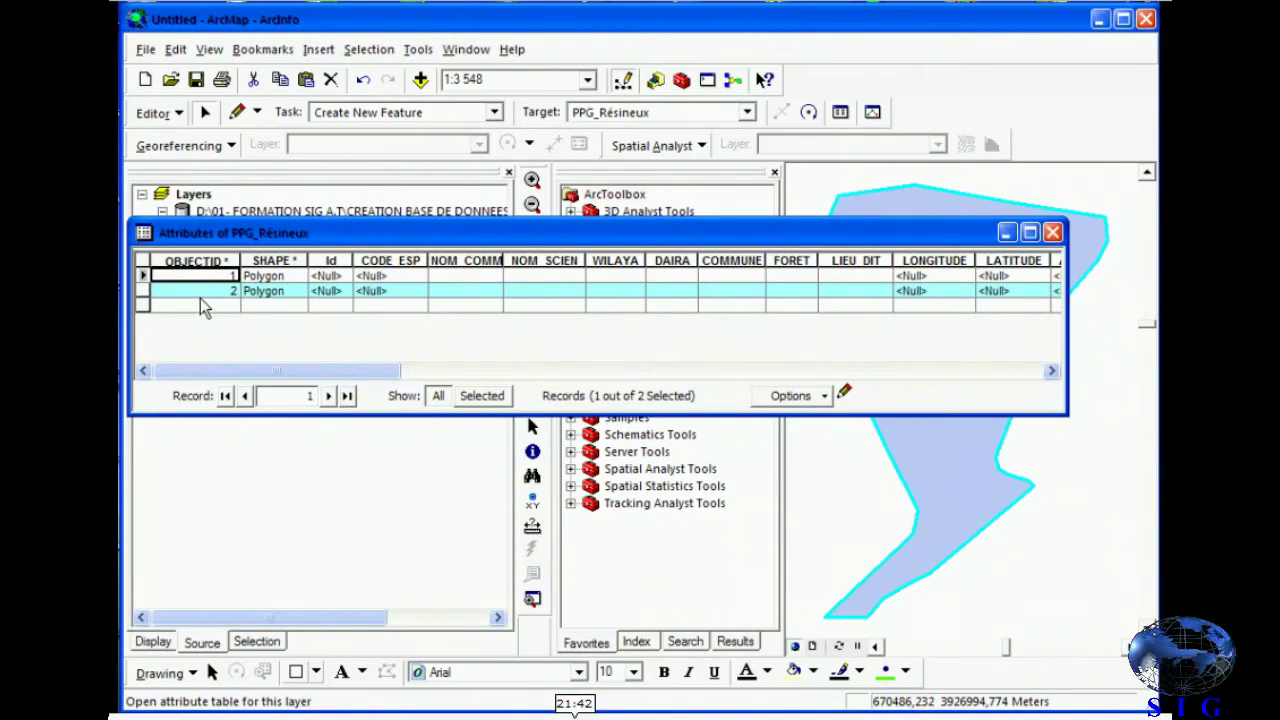
Delete the duplicate polygon record with OBJECTID 2 from the PPG_Résineux attribute table.
ctrl+click(142, 291)
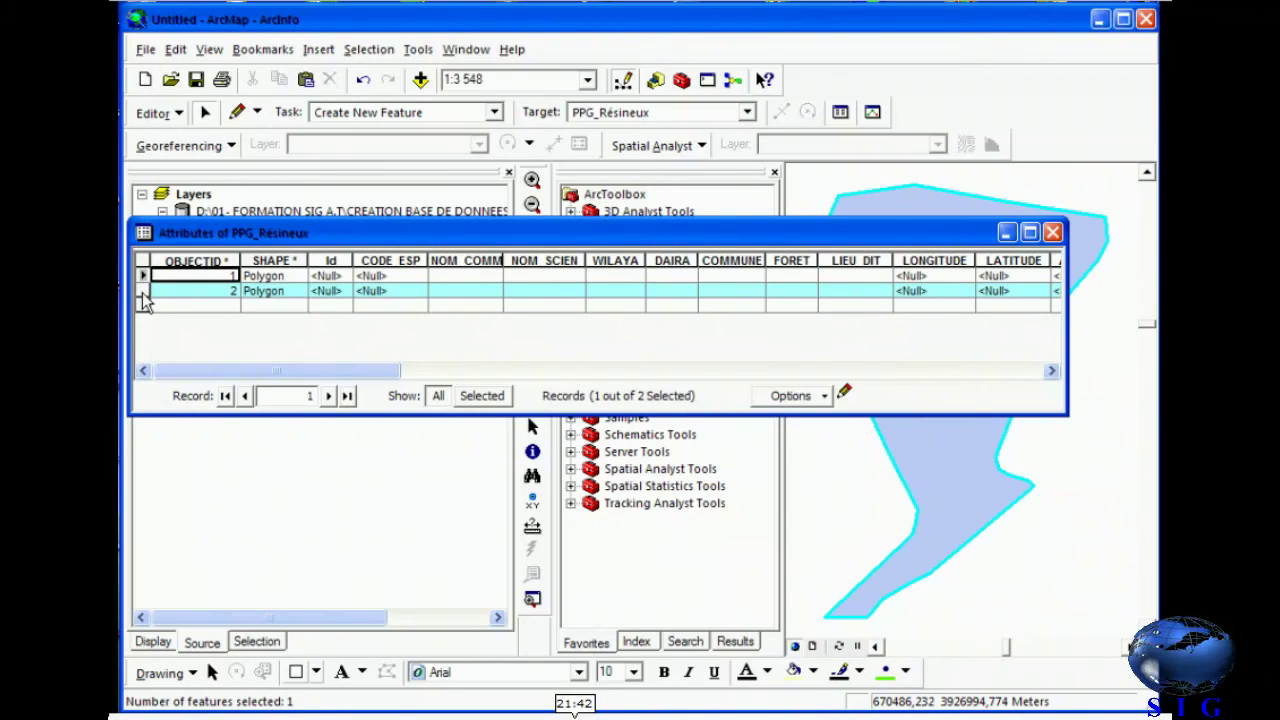
click(143, 276)
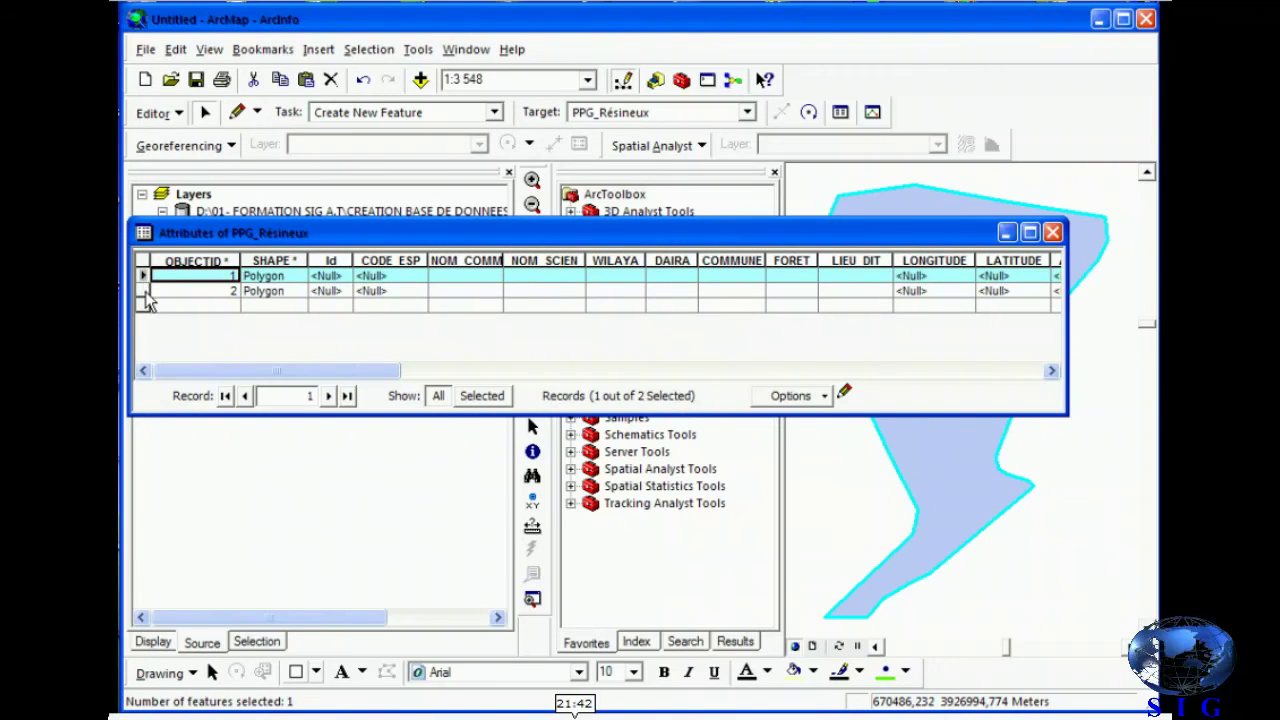
click(144, 292)
right_click(143, 291)
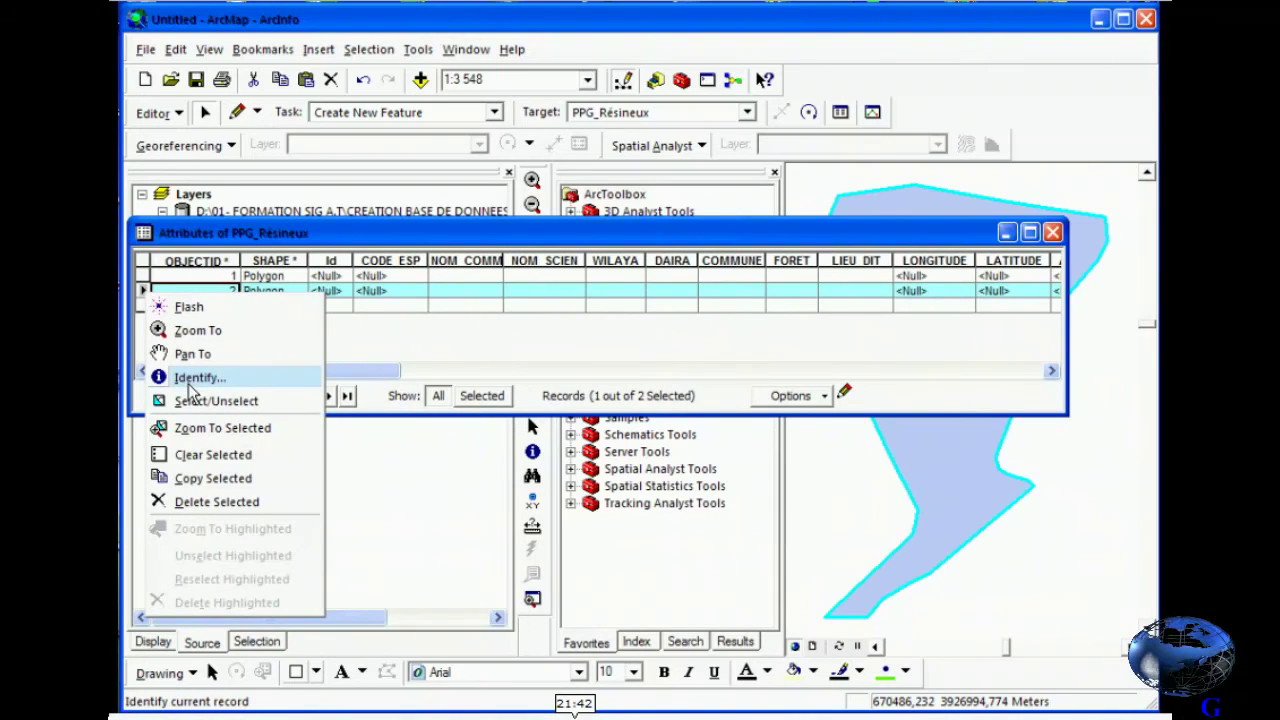
click(214, 502)
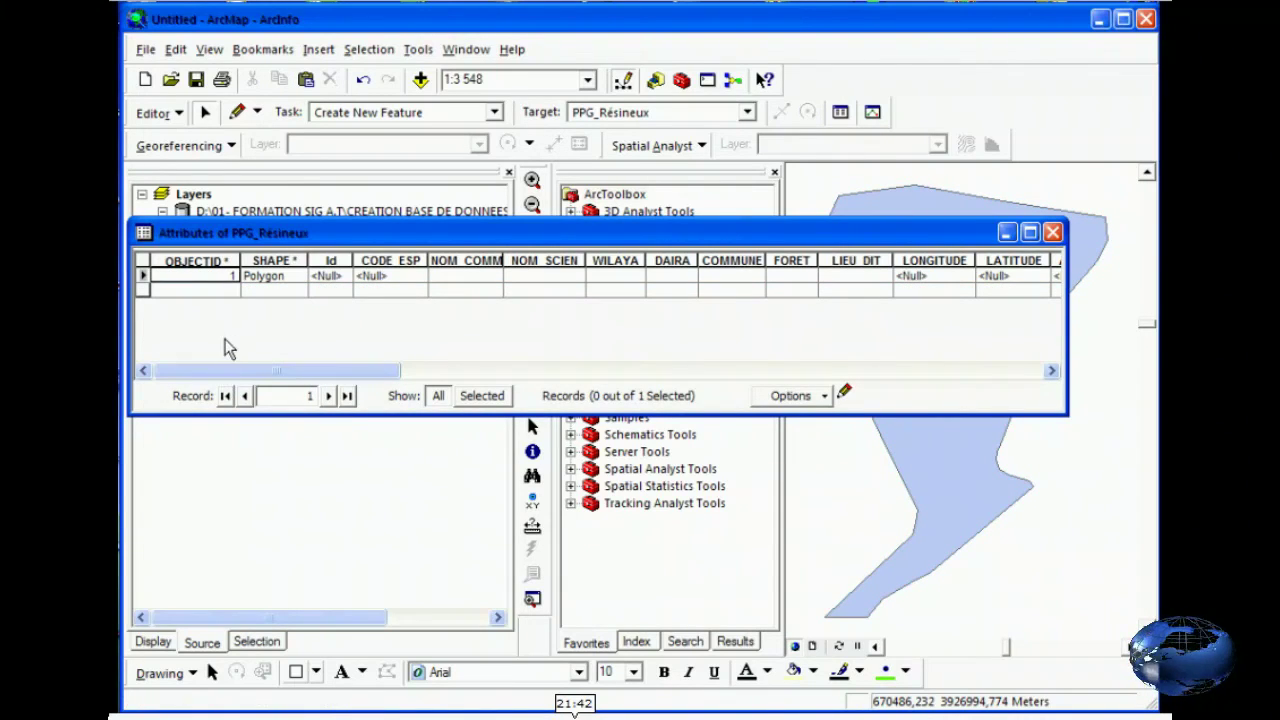
Set the Id of the remaining PPG_Résineux record to 01 and try to enter 01 as its CODE_ESP.
drag(775, 238, 800, 426)
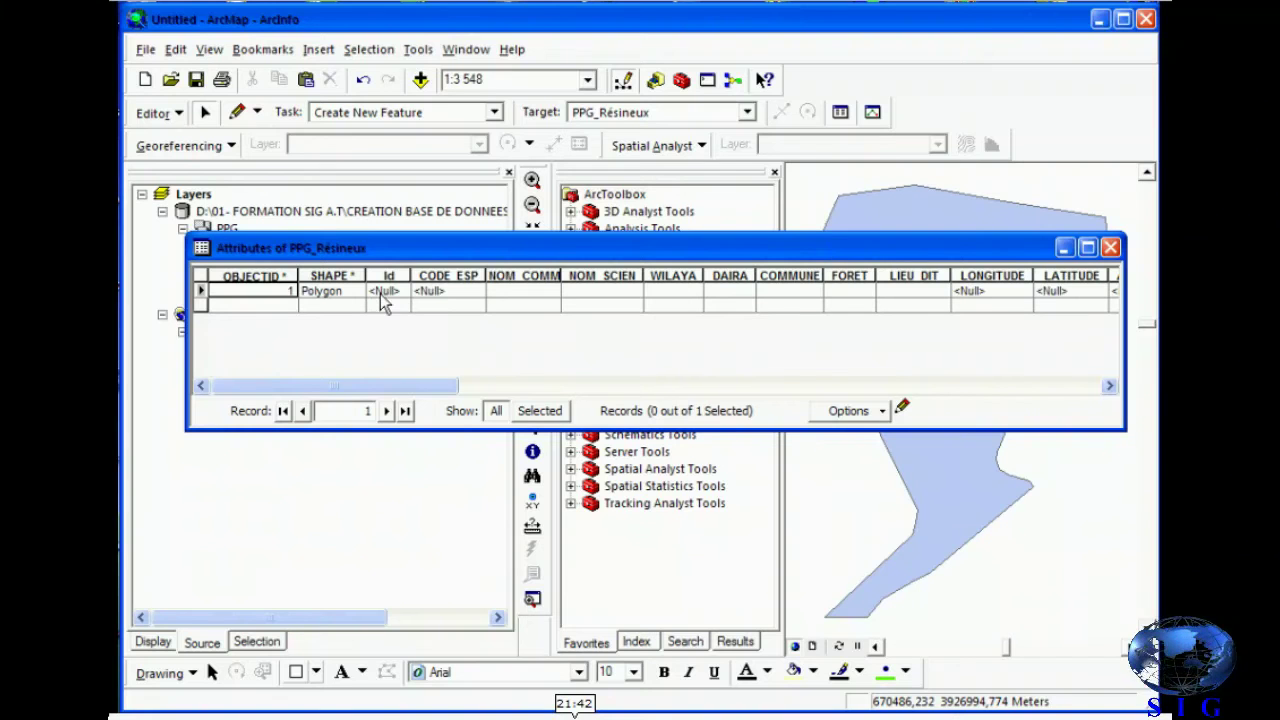
click(388, 290)
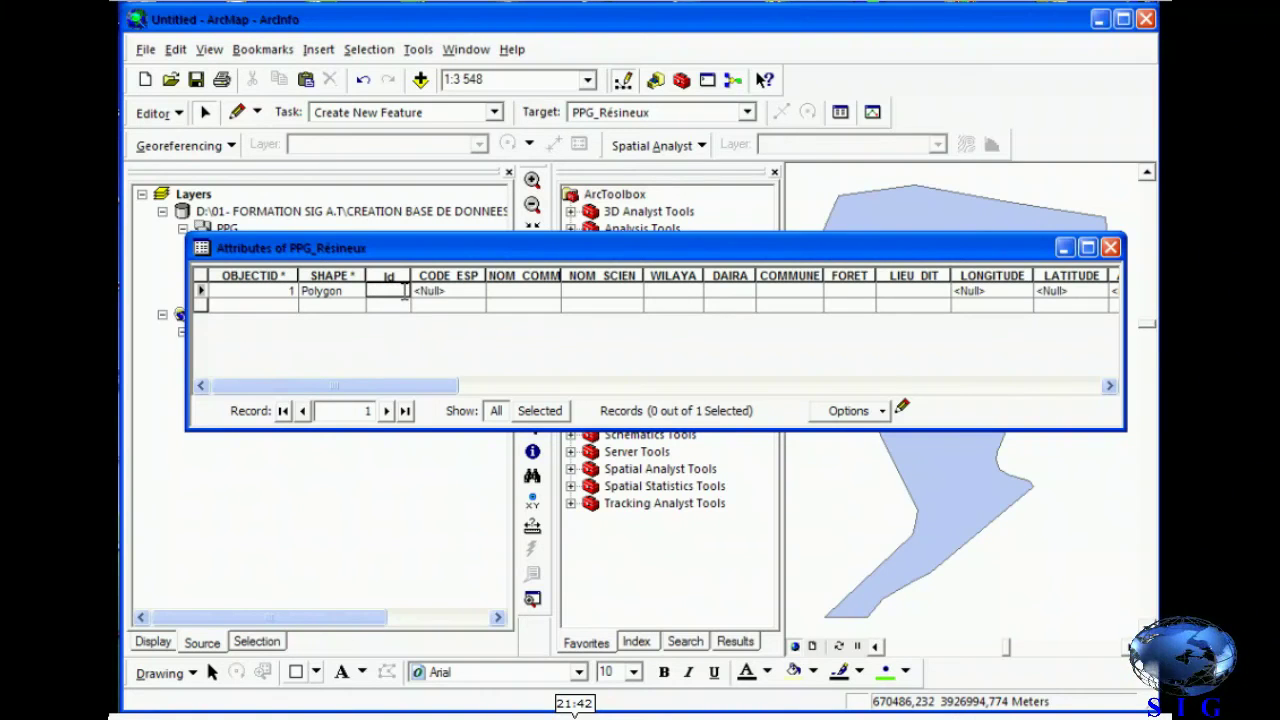
text(01)
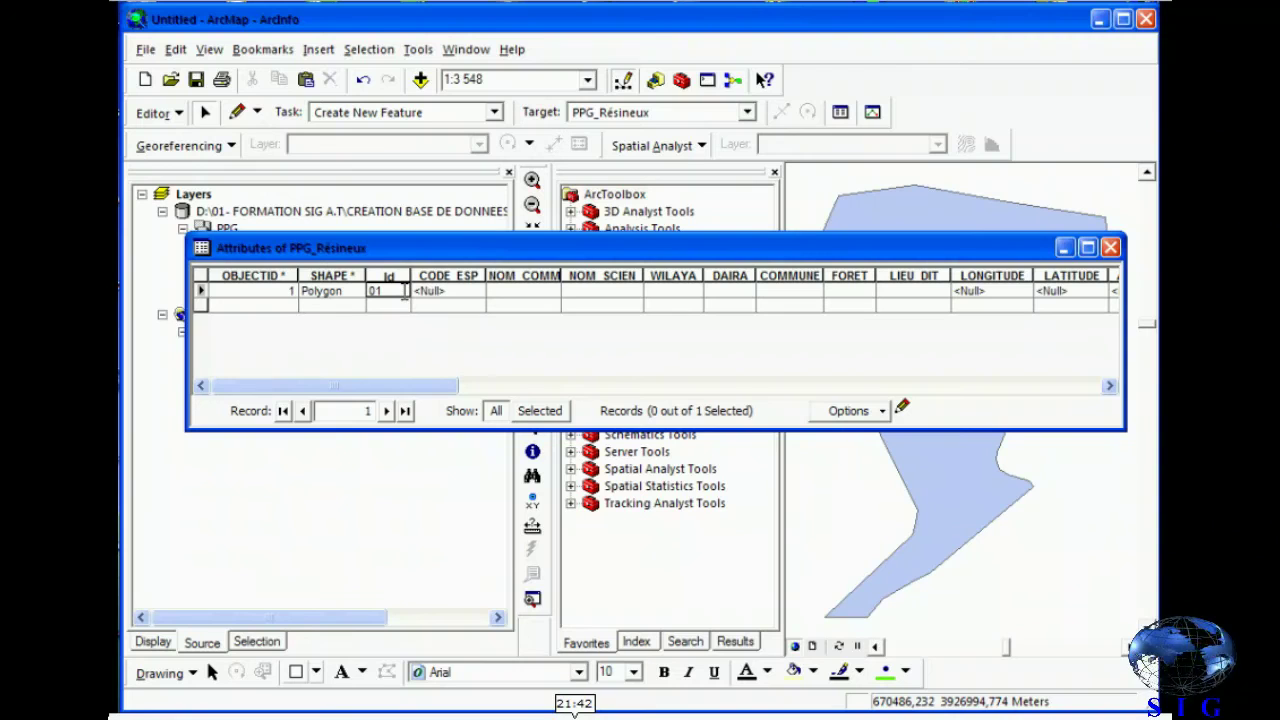
click(455, 292)
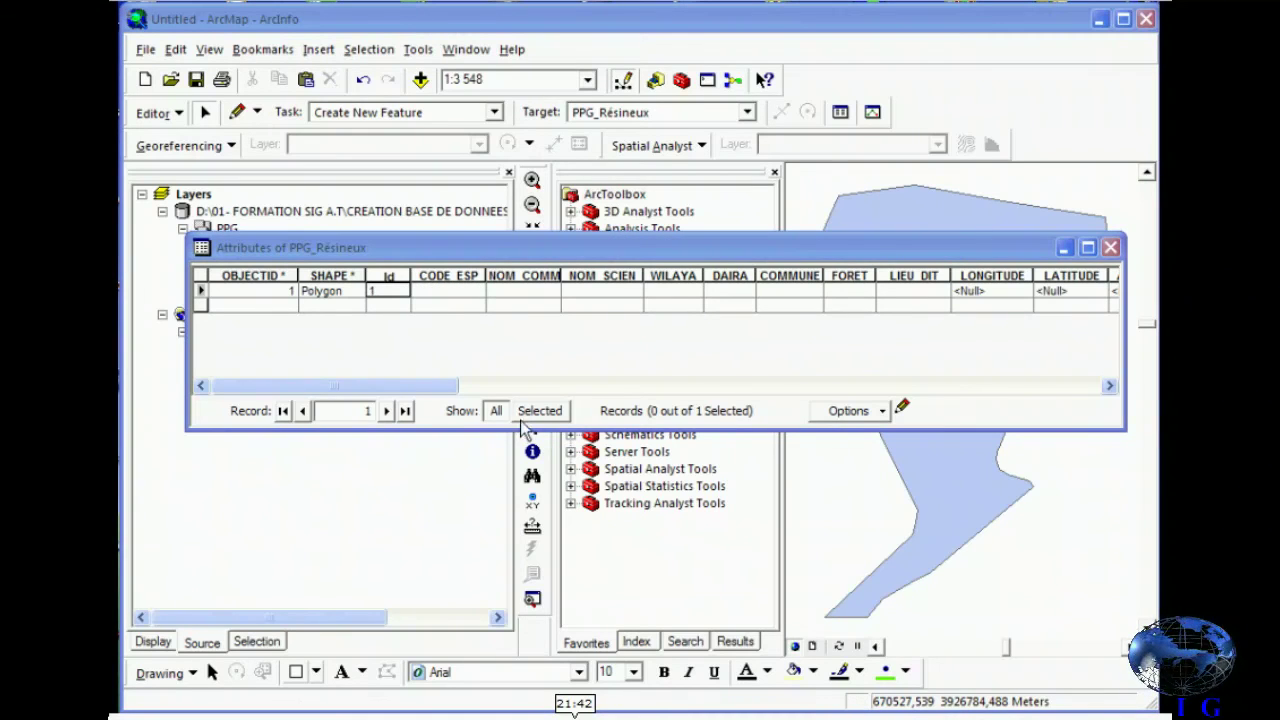
click(440, 296)
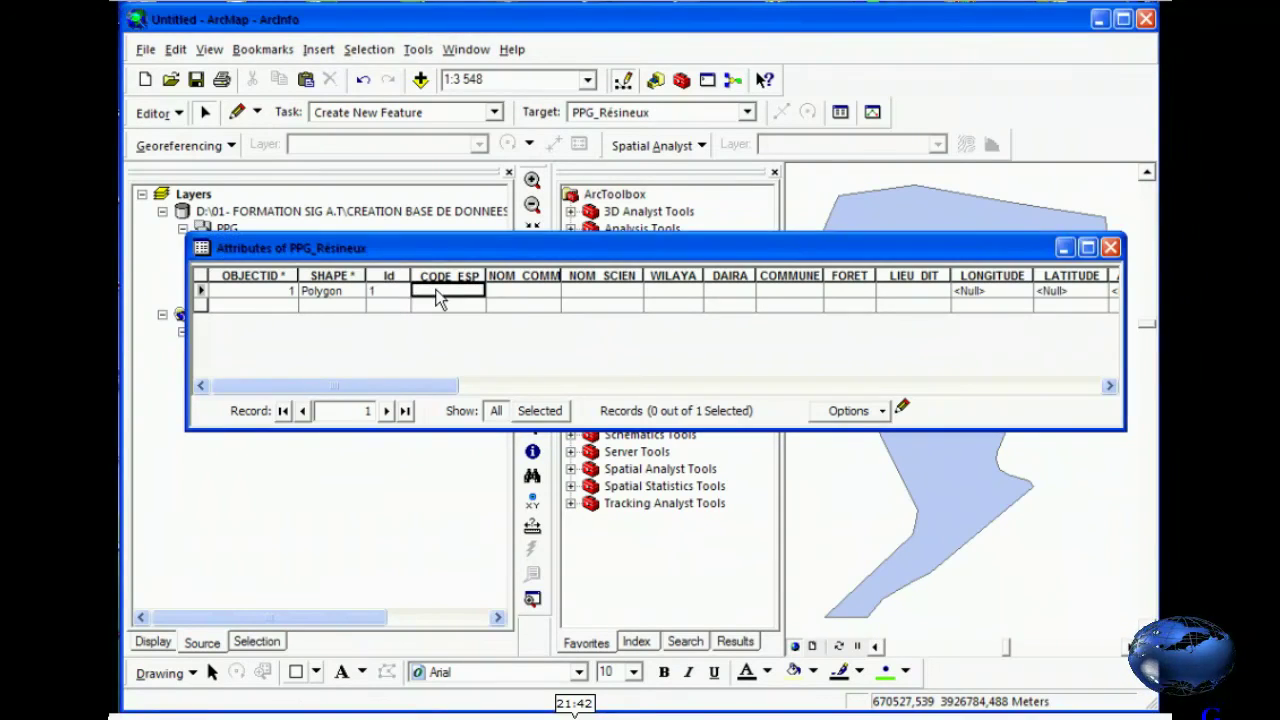
text(01)
key(Tab)
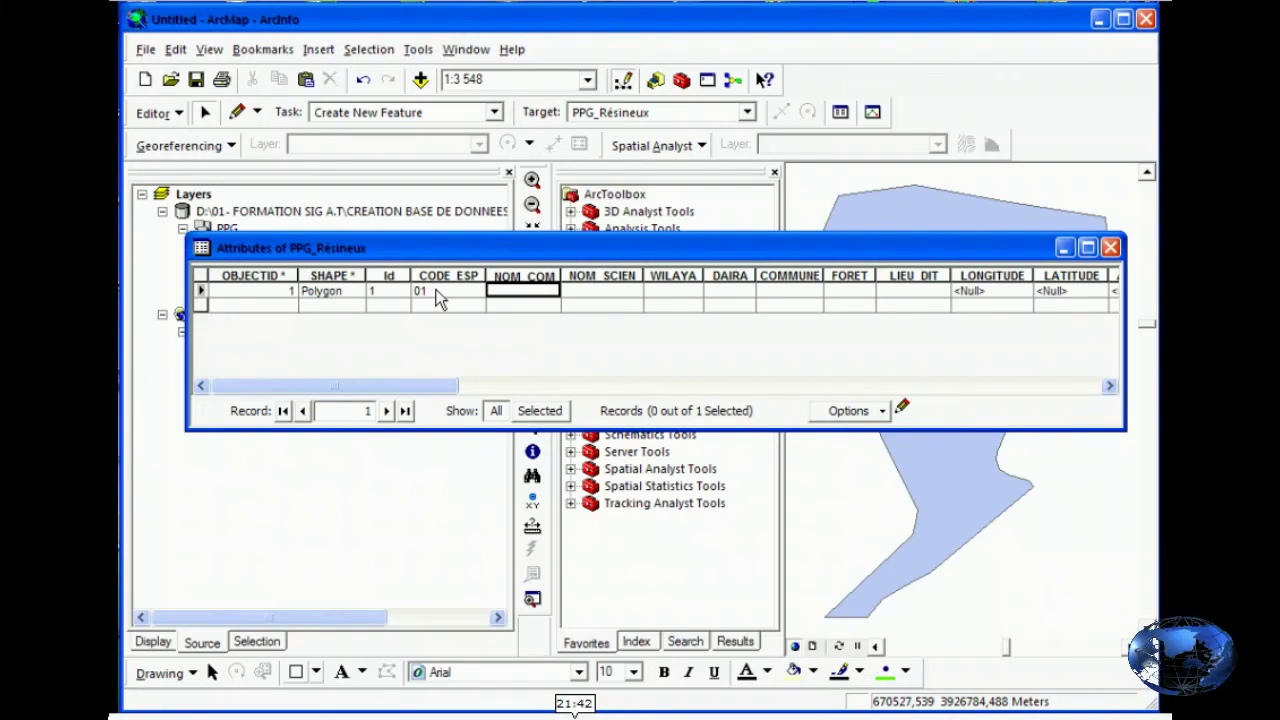
Fill in the record's common name (NOM_COMM) as Pin d'Alep and its NOM_SCIEN as Pinus halepensis.
text(Pin d'Alep)
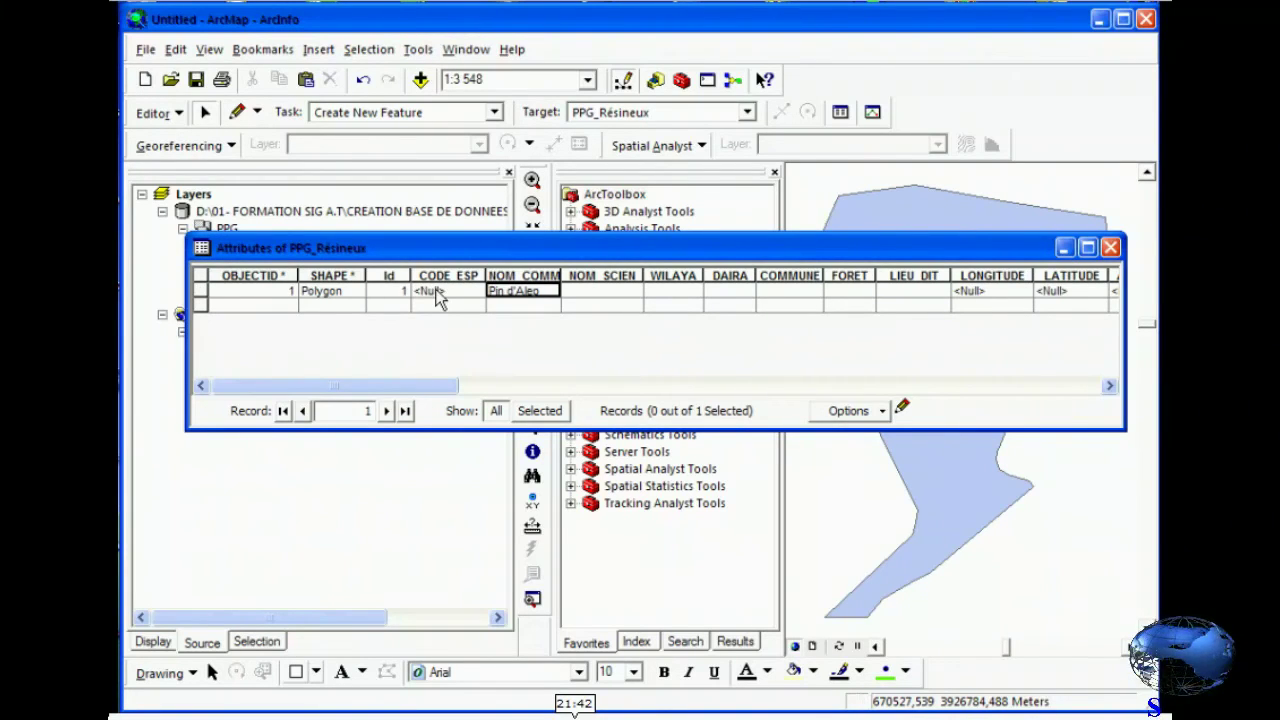
key(Tab)
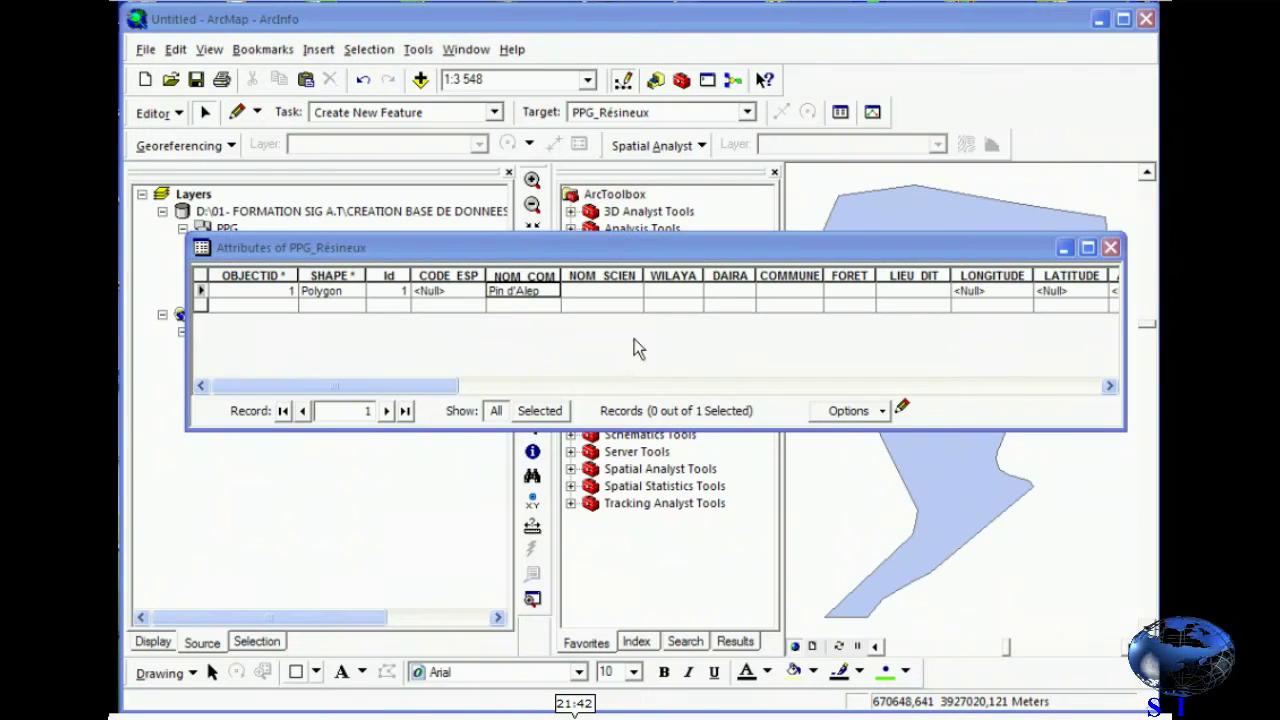
text(Pinus halepensis)
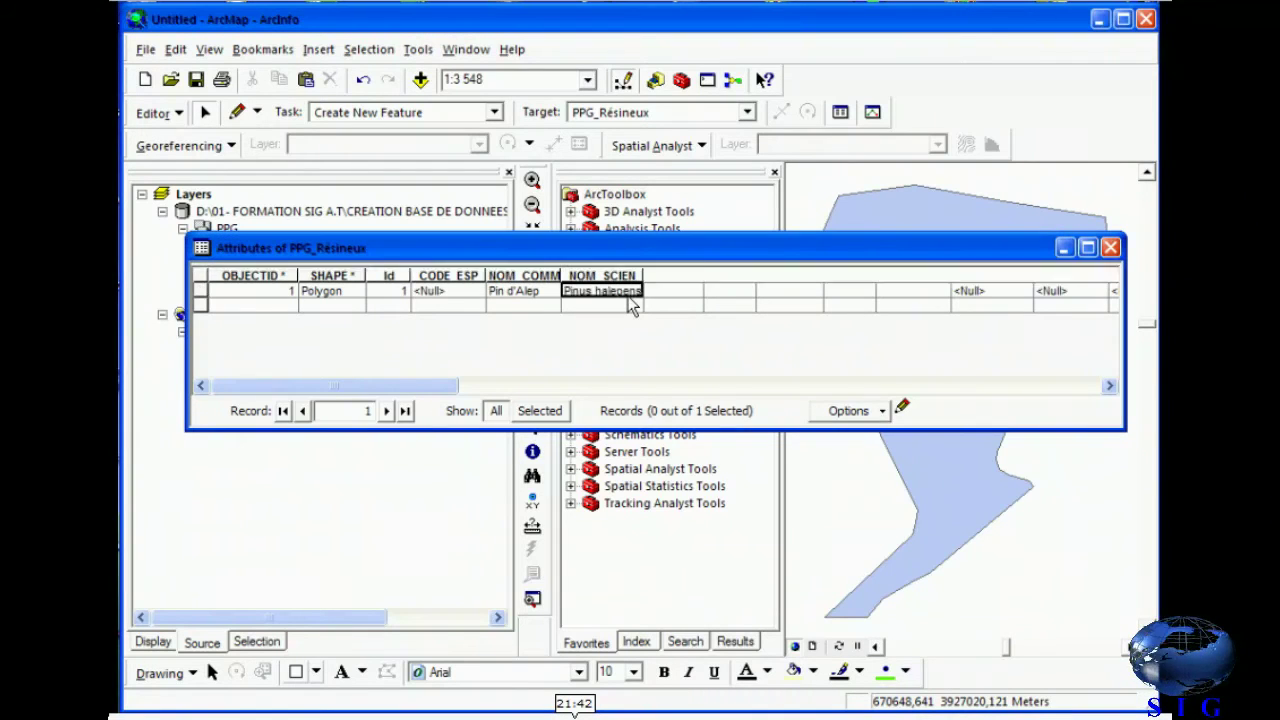
click(666, 294)
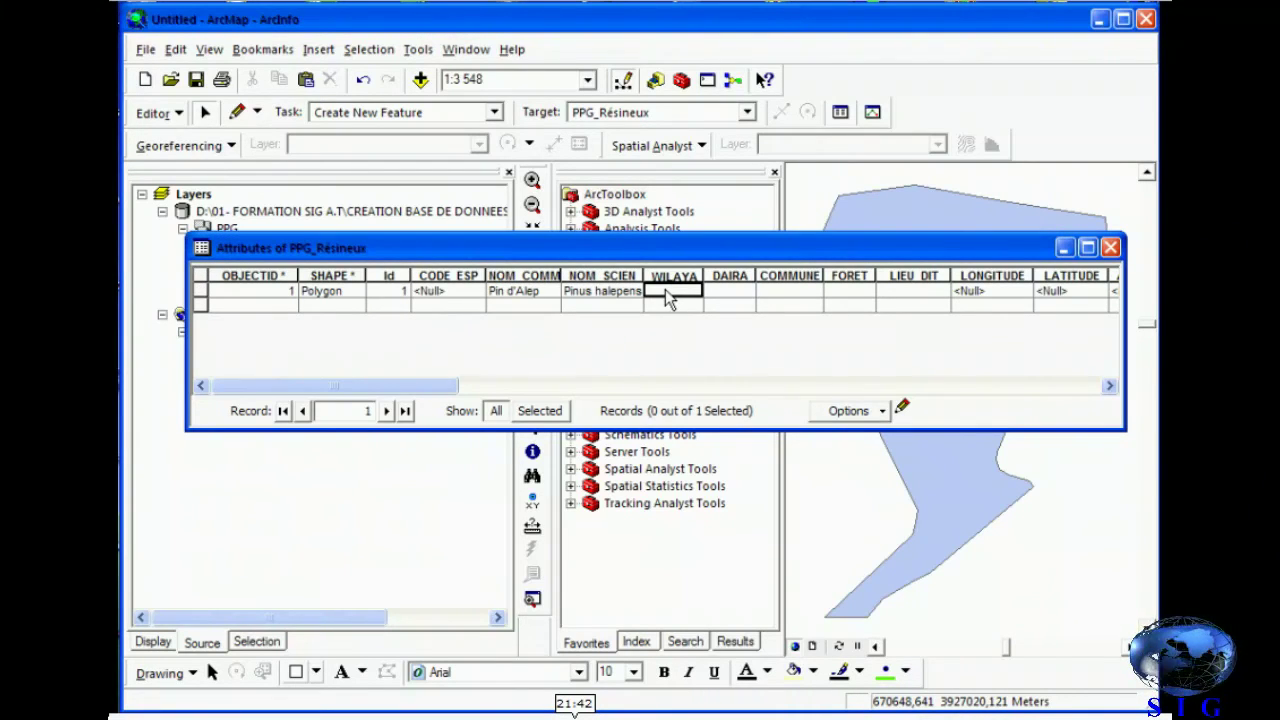
Fill in the record's WILAYA as Ain Temouchent, its DAIRA as El Amria and its COMMUNE as Ouled Boudjamaa.
text(Ain Té)
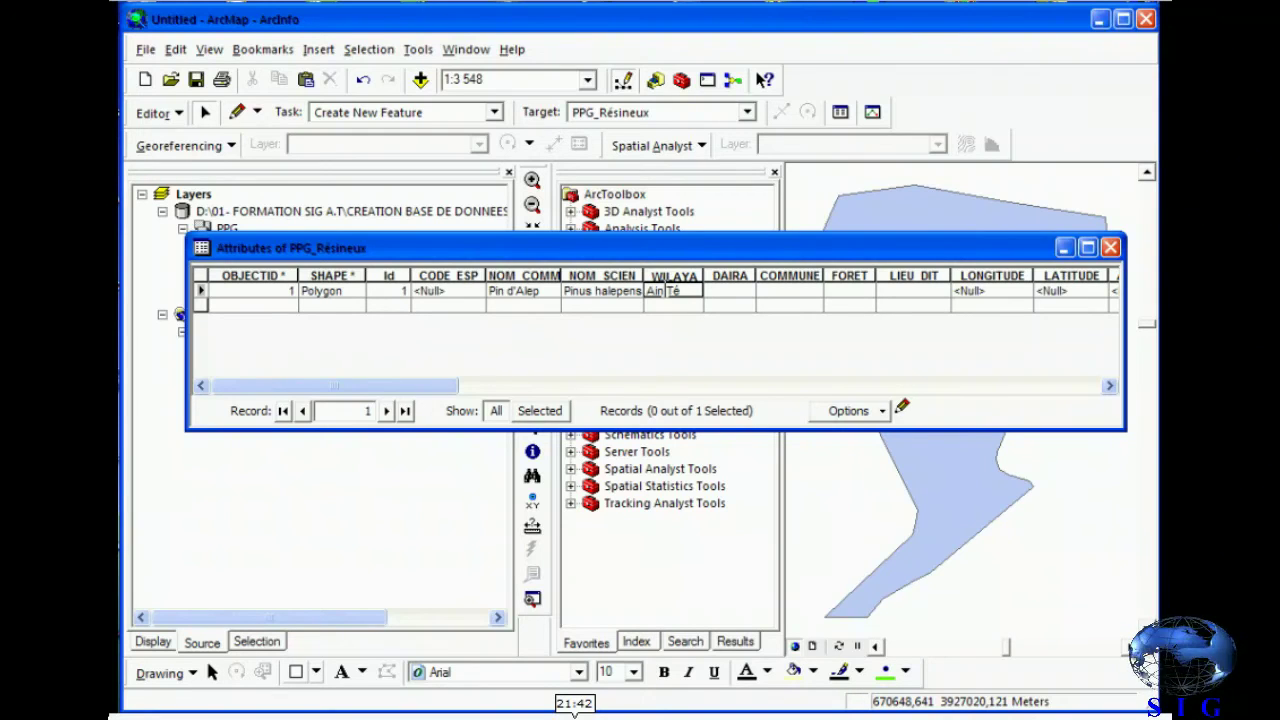
text( Temouchent)
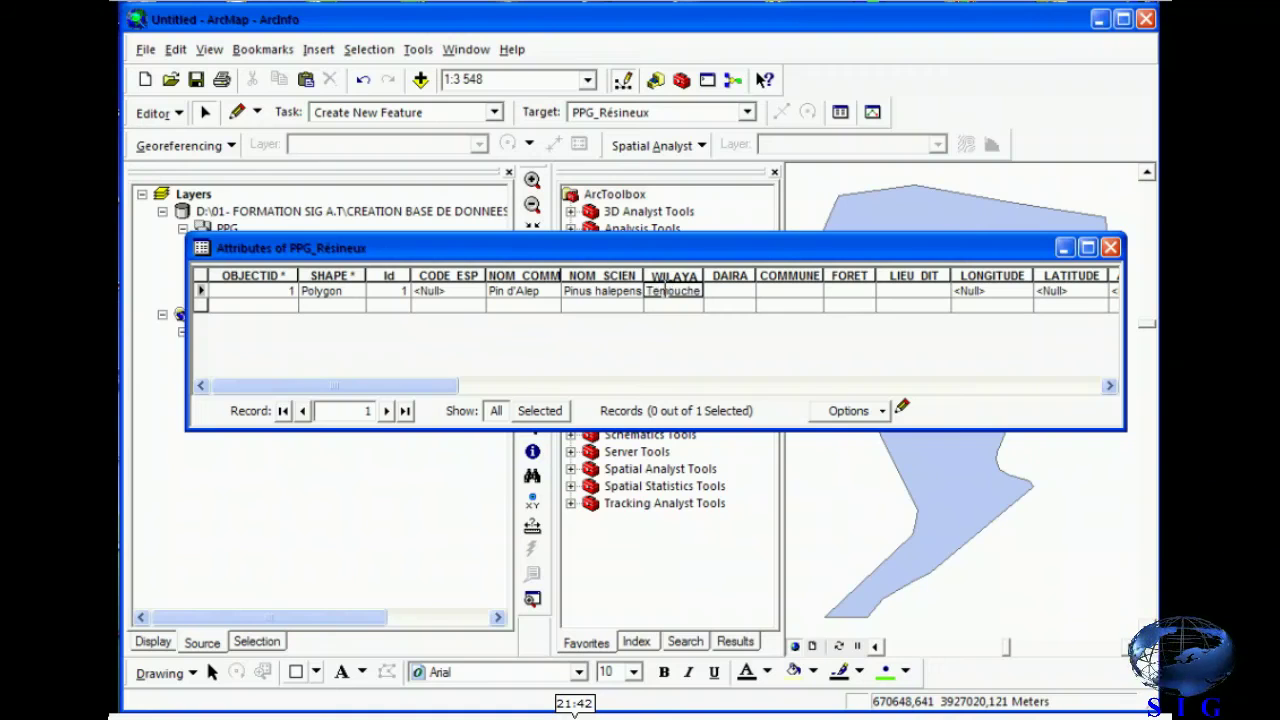
key(Tab)
text(El Amria)
key(Tab)
text(Ouied Boudijamaa)
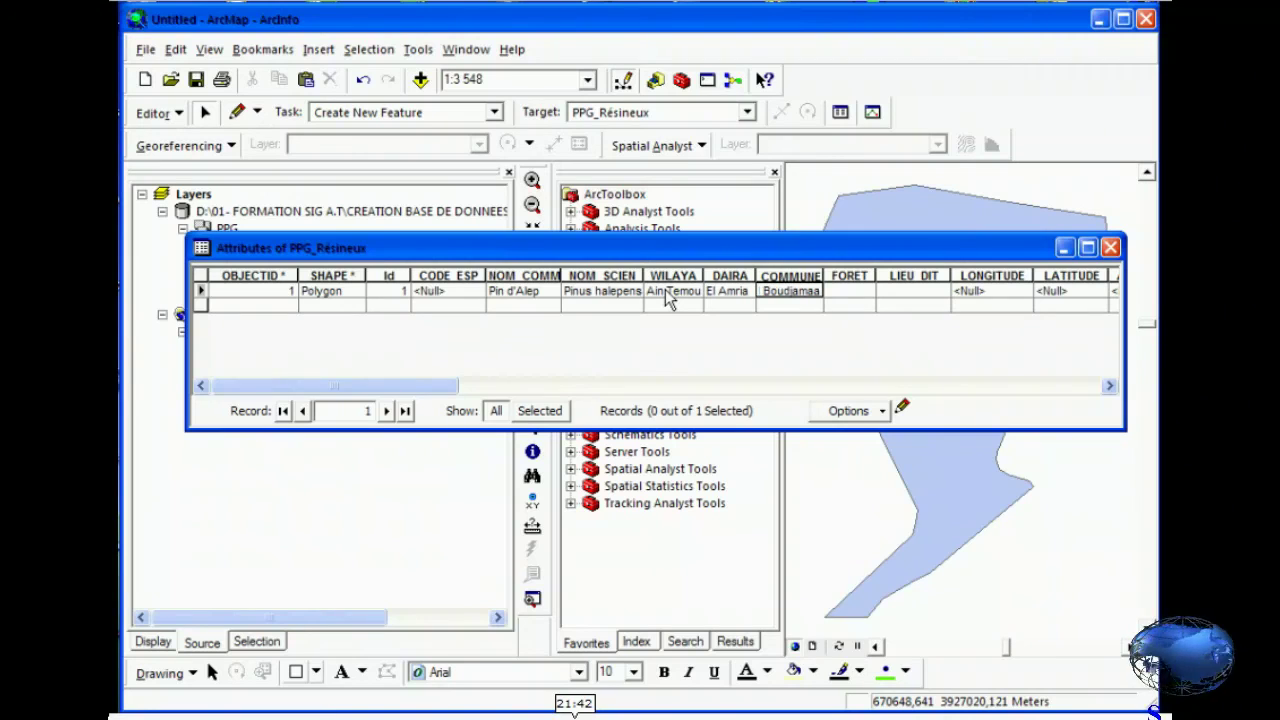
Enter Sassel as both the FORET and the LIEU_DIT of the PPG_Résineux record.
key(Tab)
text(S)
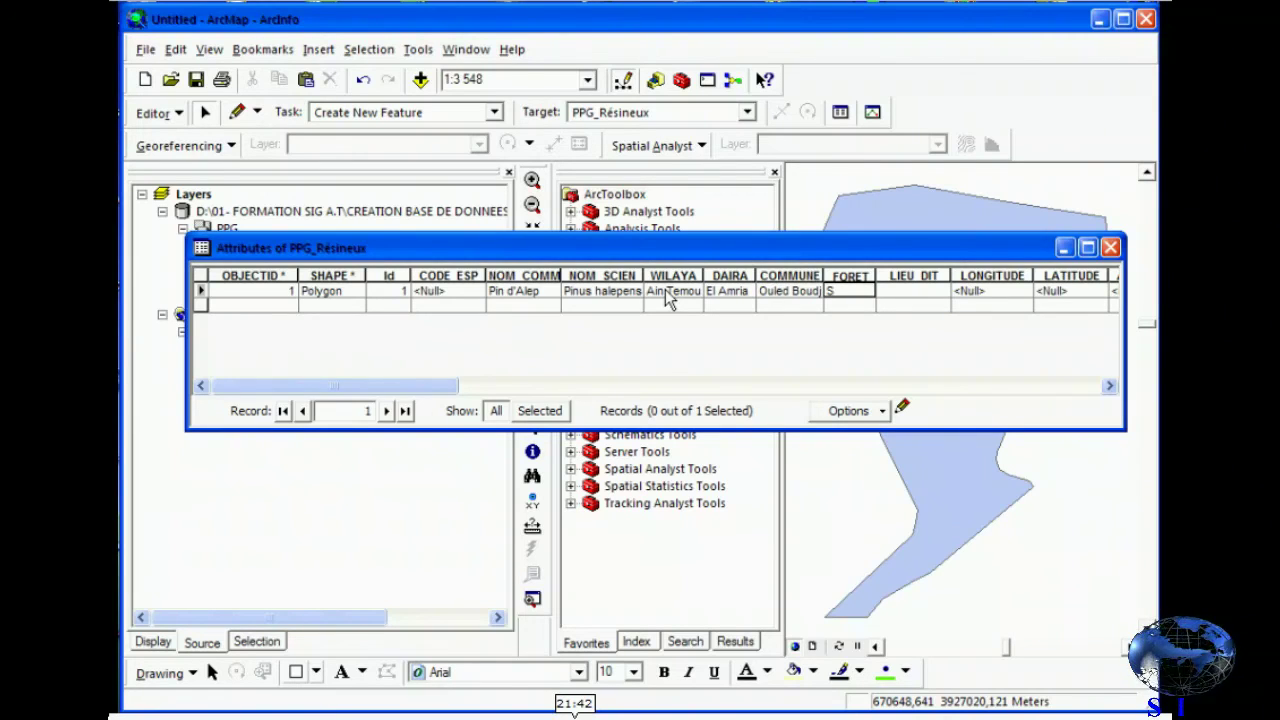
text(assel)
key(Tab)
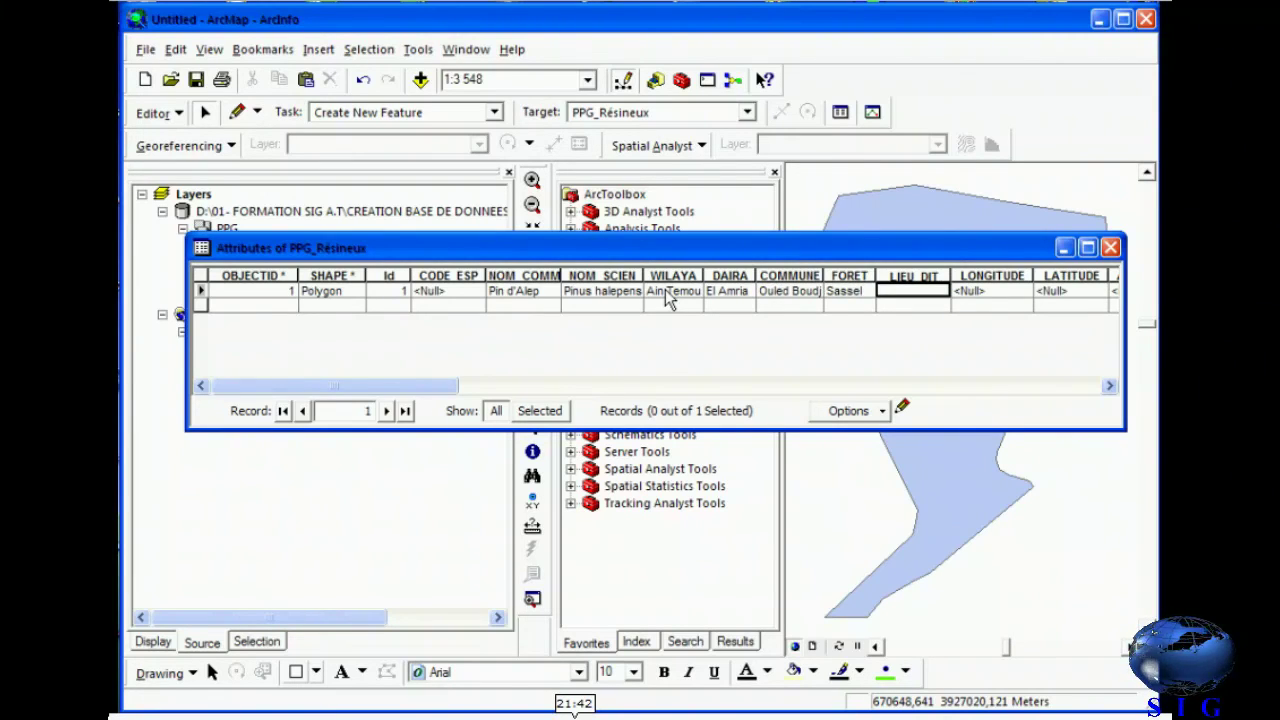
text(Sassel)
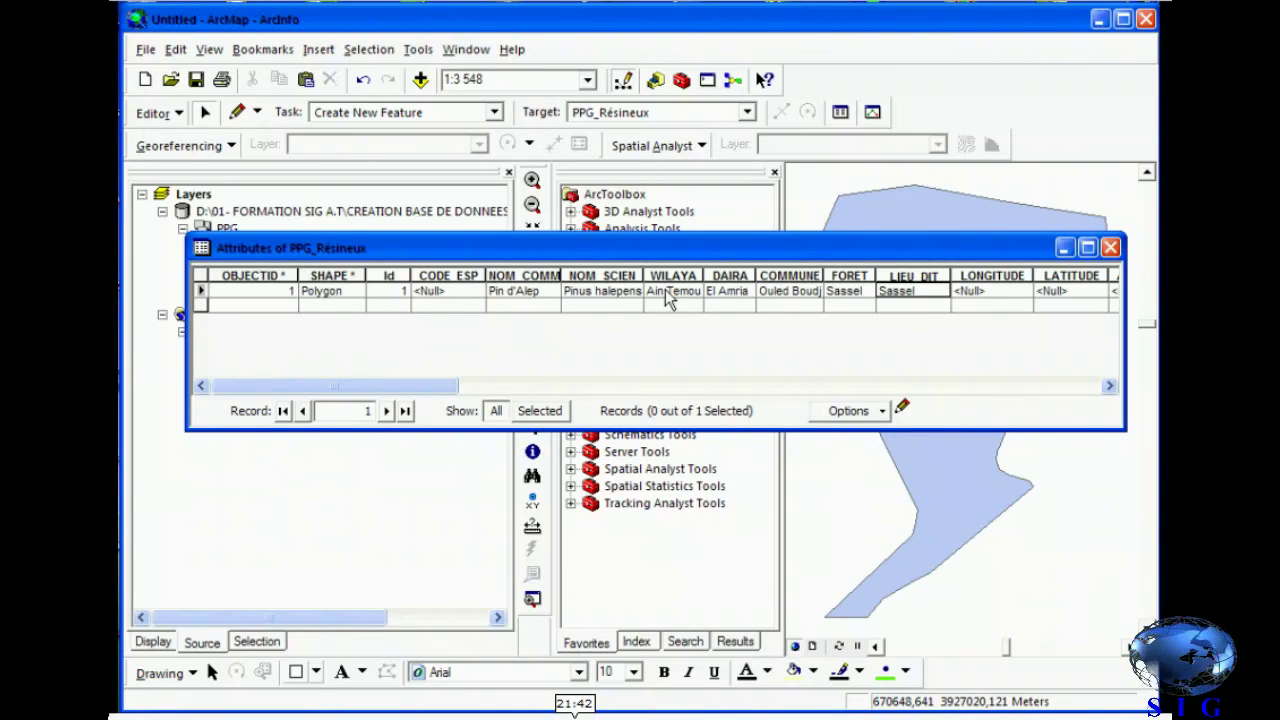
key(Tab)
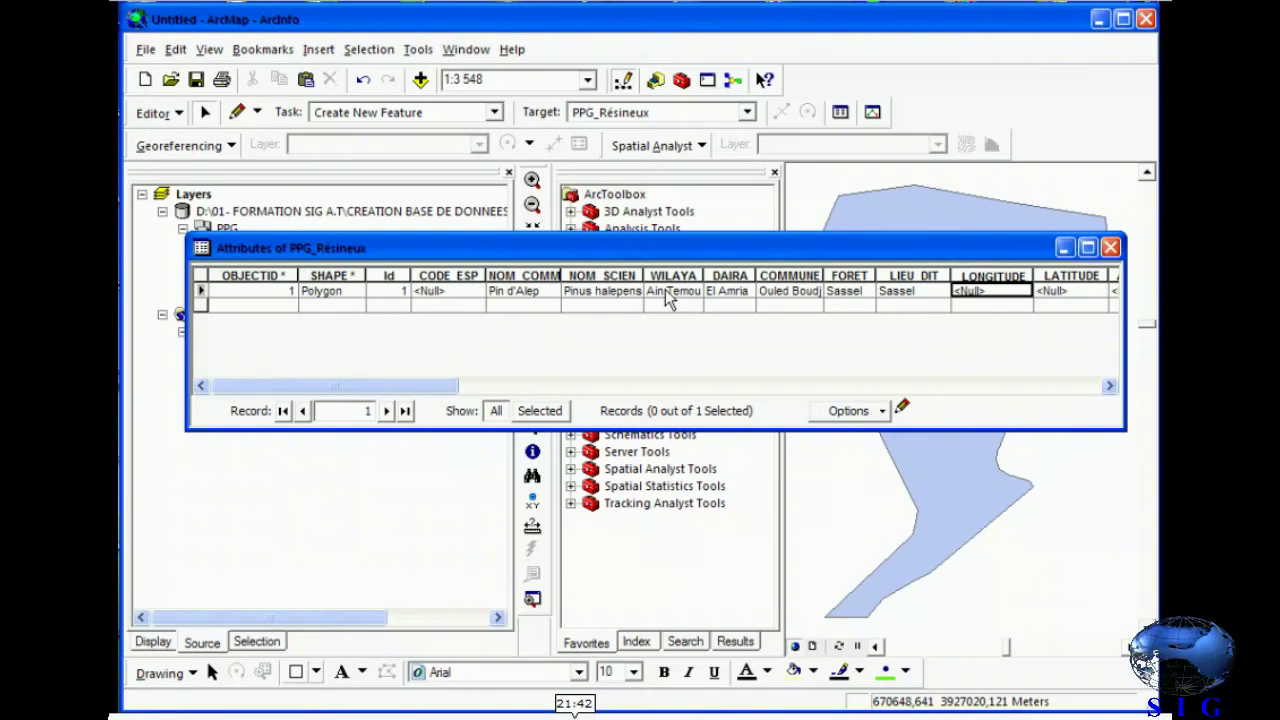
key(Tab)
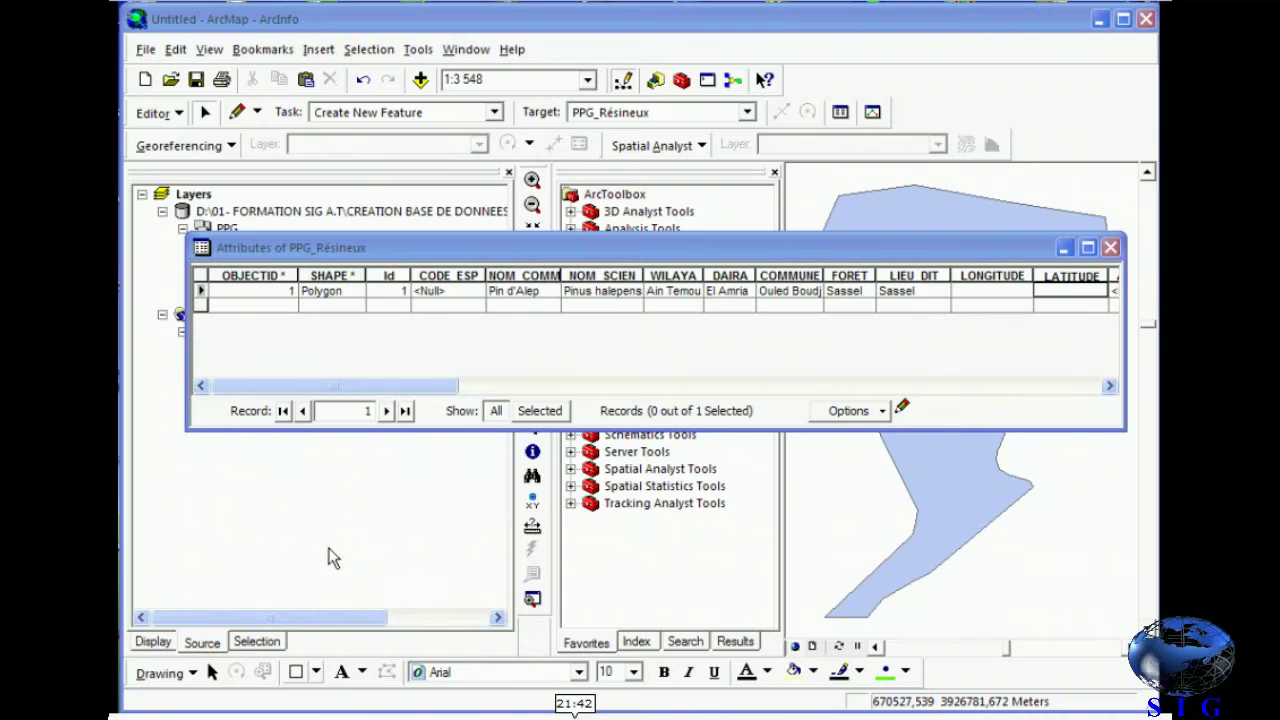
Calculate the LONGITUDE field as the X coordinate of the polygon's centroid in meters, using the data source's coordinate system.
click(994, 272)
right_click(994, 272)
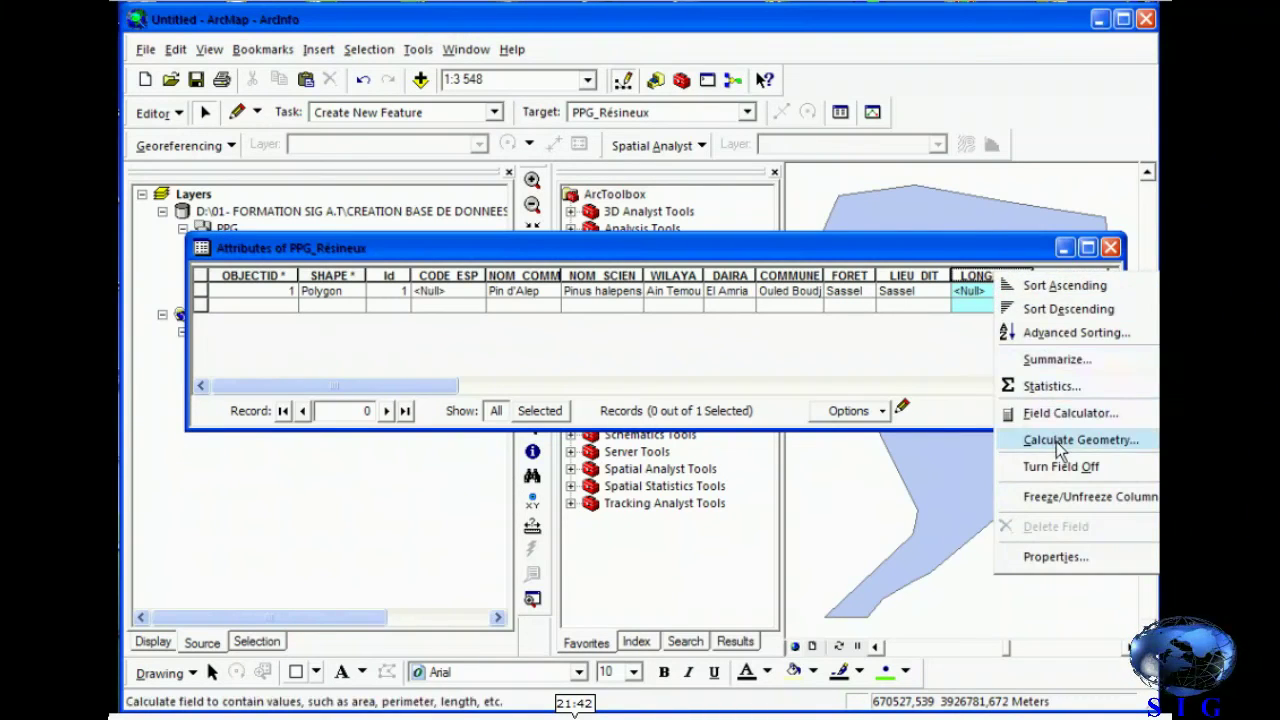
click(1056, 441)
click(846, 250)
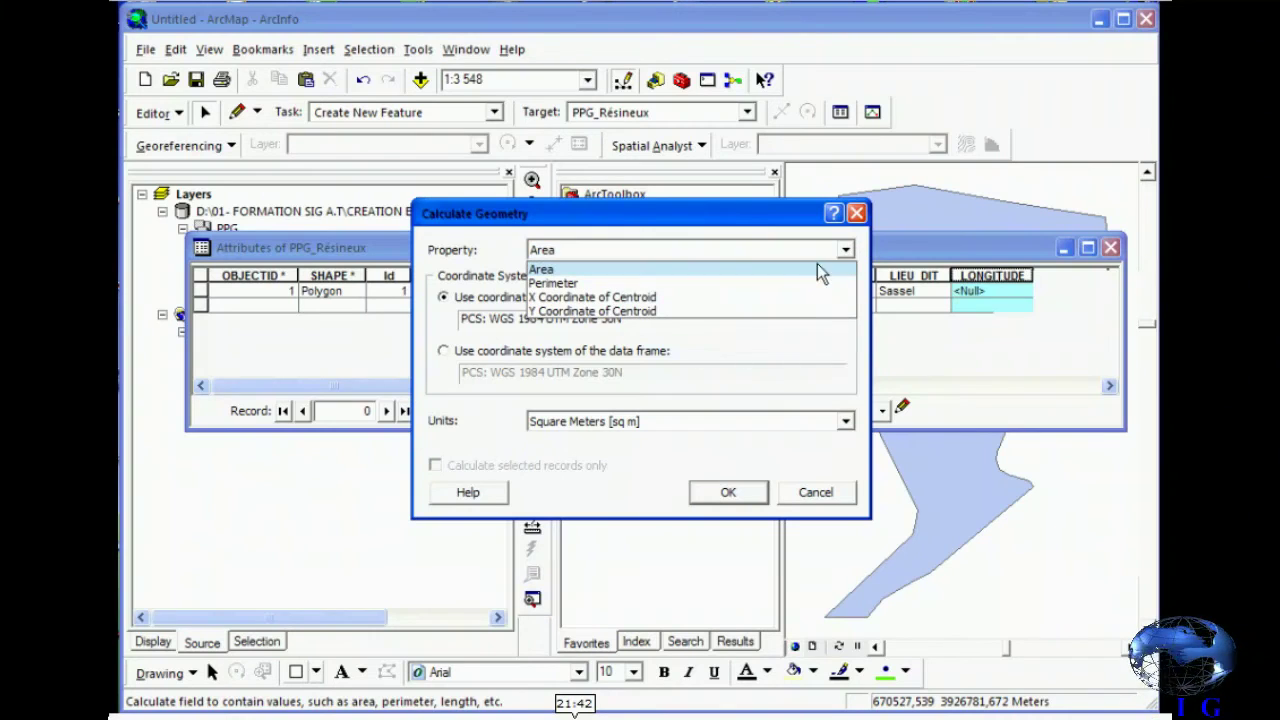
click(801, 298)
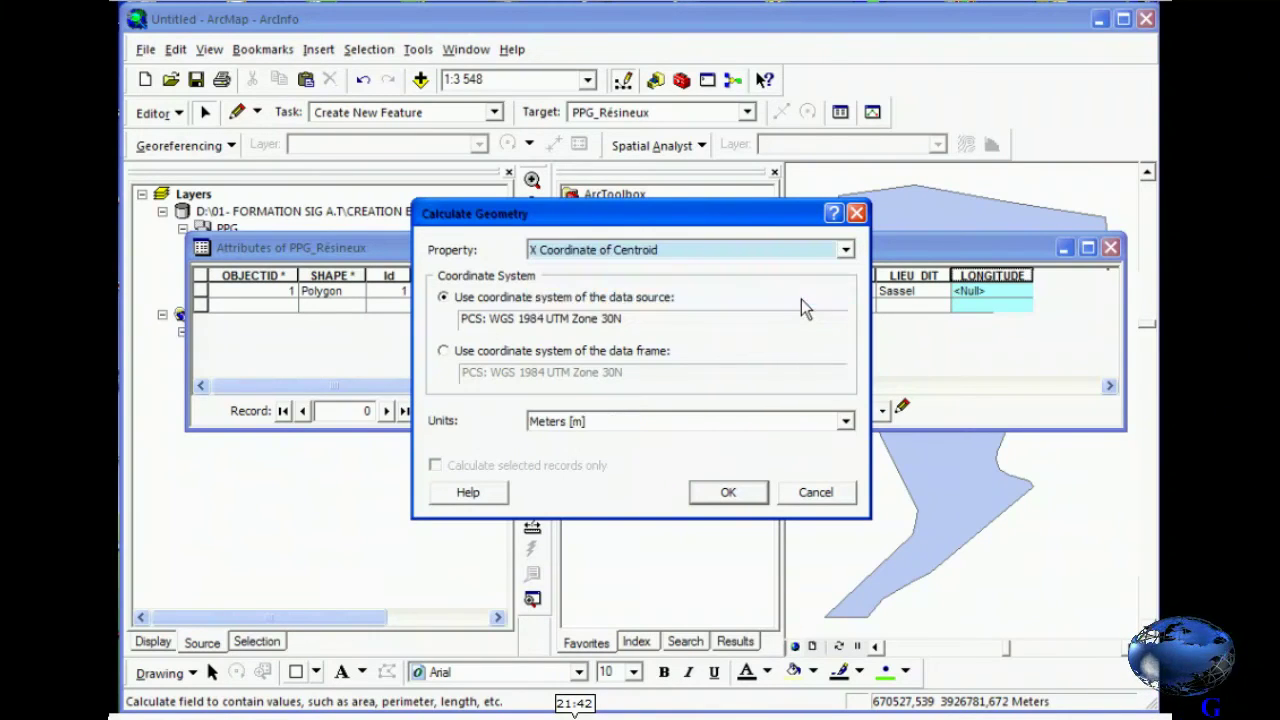
click(728, 492)
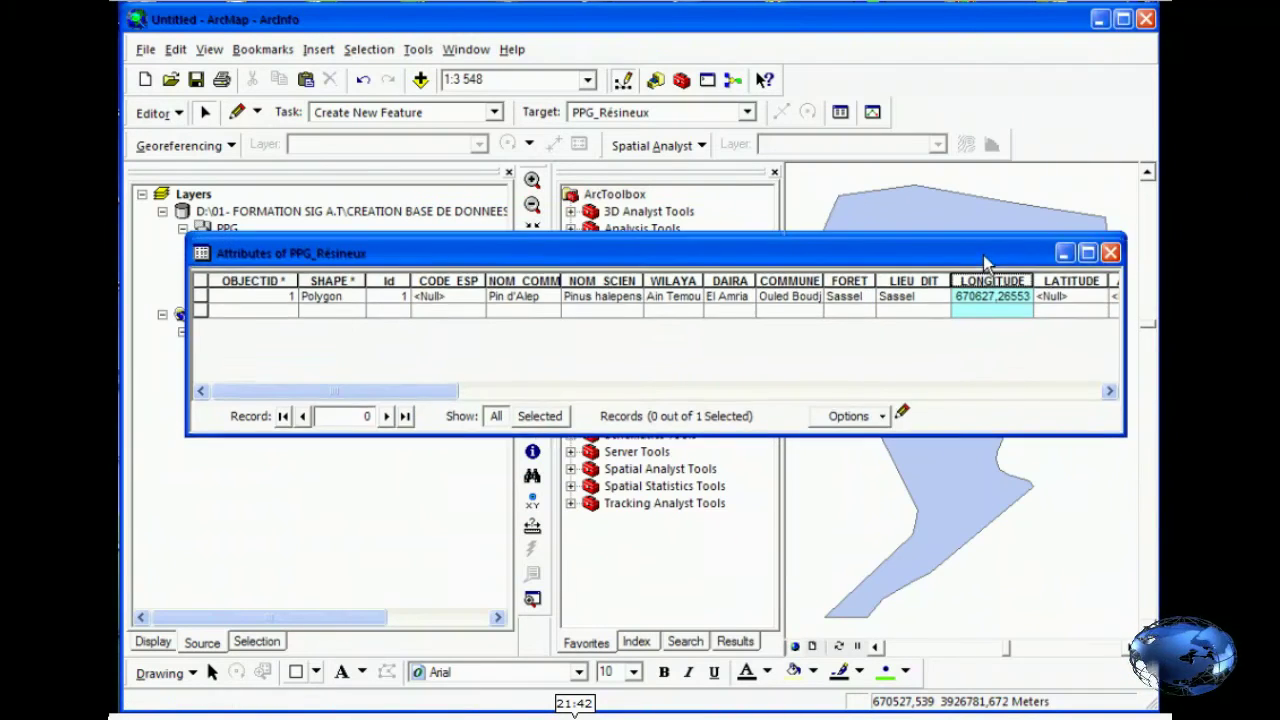
Calculate the LATITUDE field as the Y coordinate of the polygon's centroid in meters, using the data source's coordinate system.
drag(984, 262, 831, 296)
click(904, 315)
right_click(906, 315)
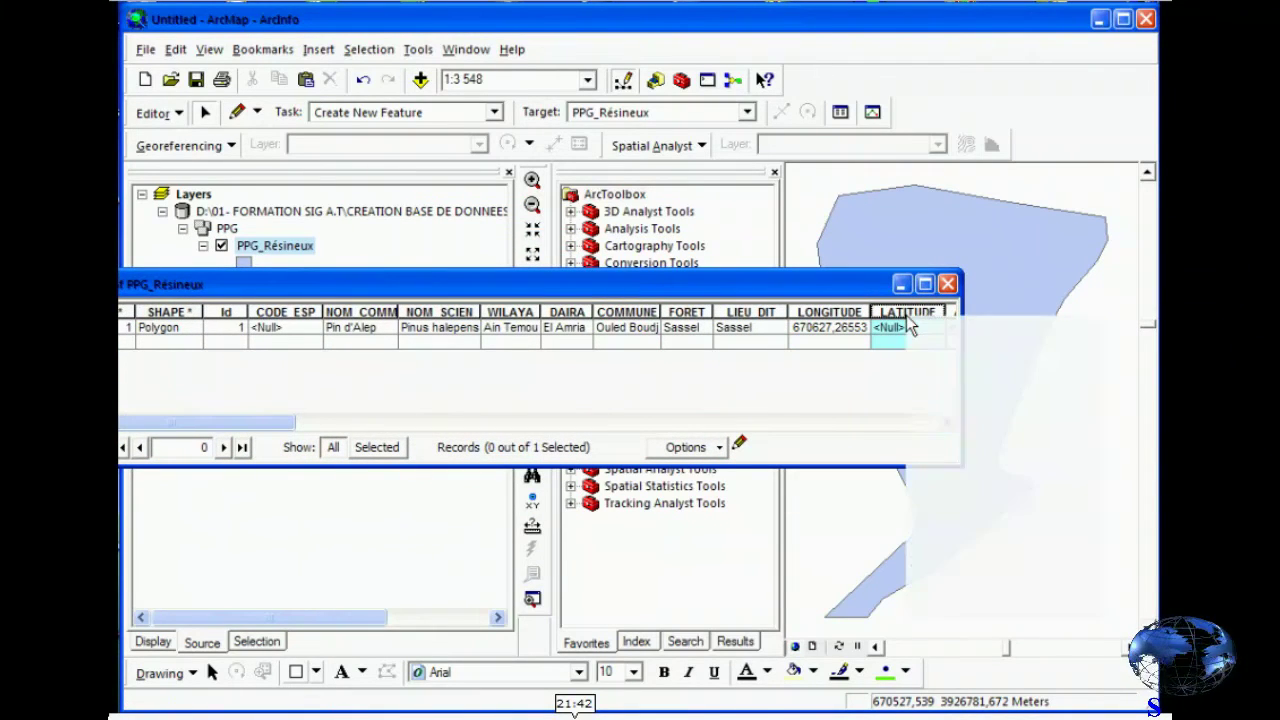
click(956, 485)
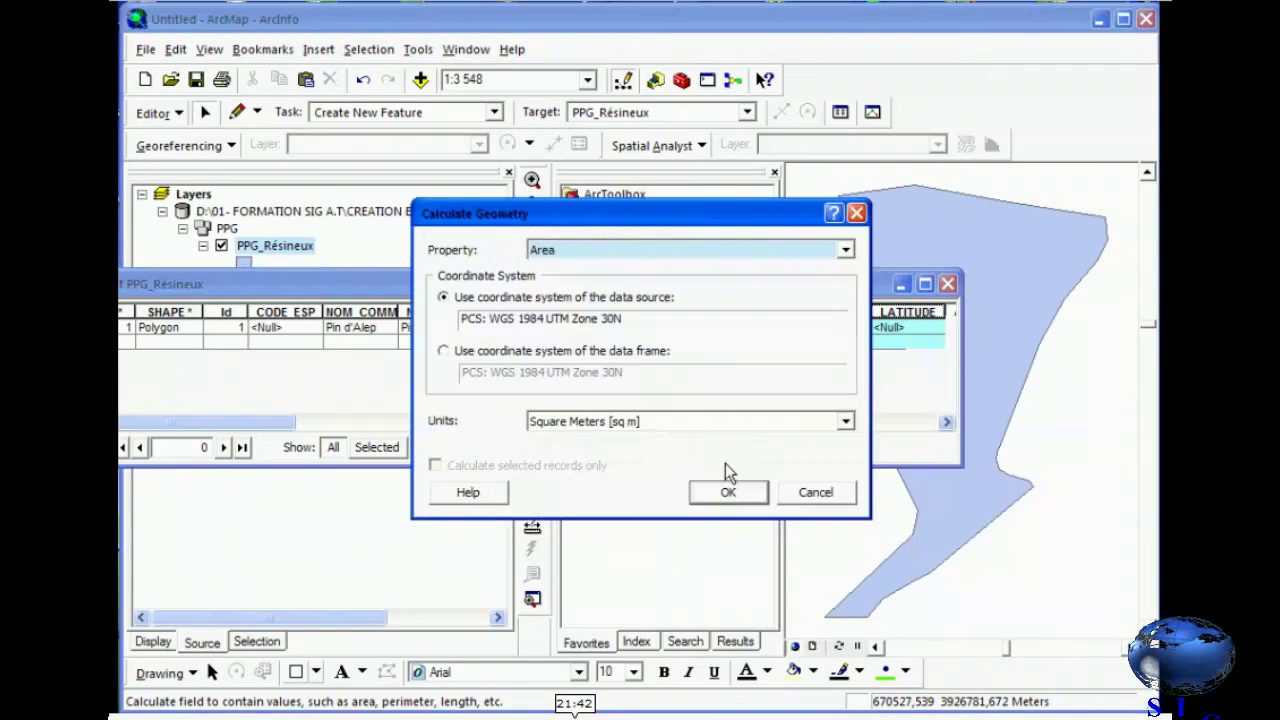
click(845, 249)
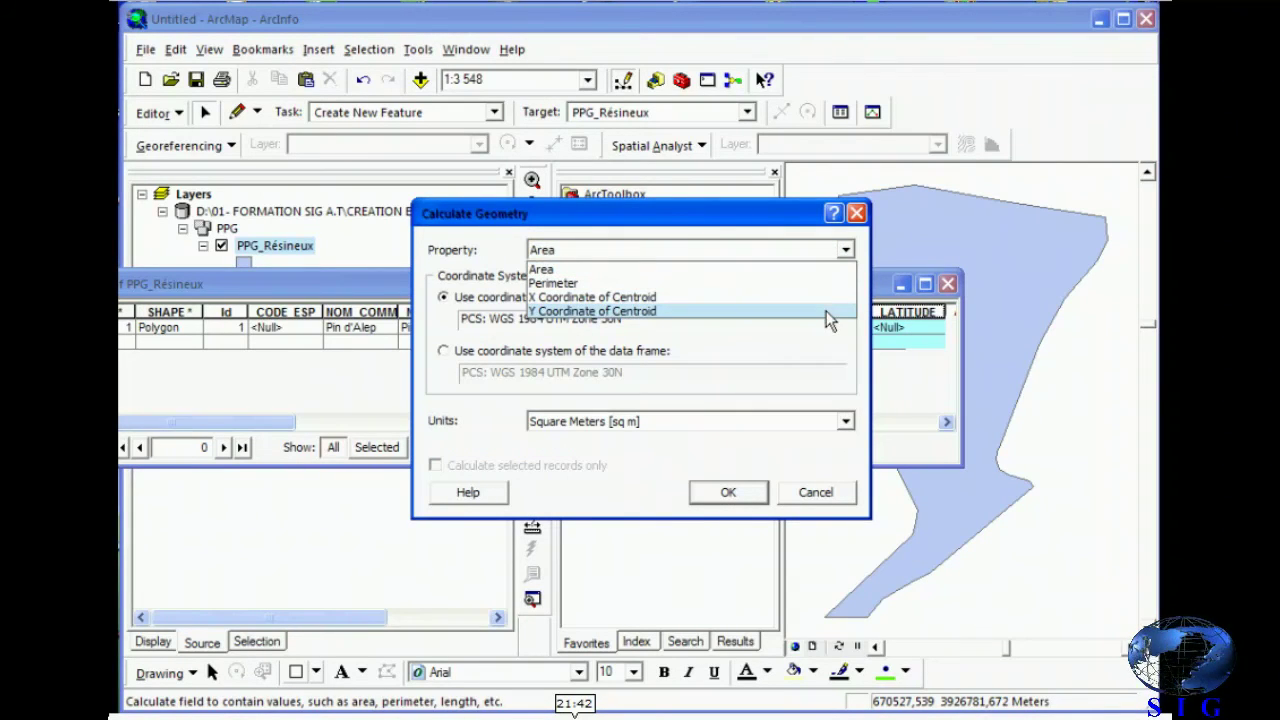
click(826, 311)
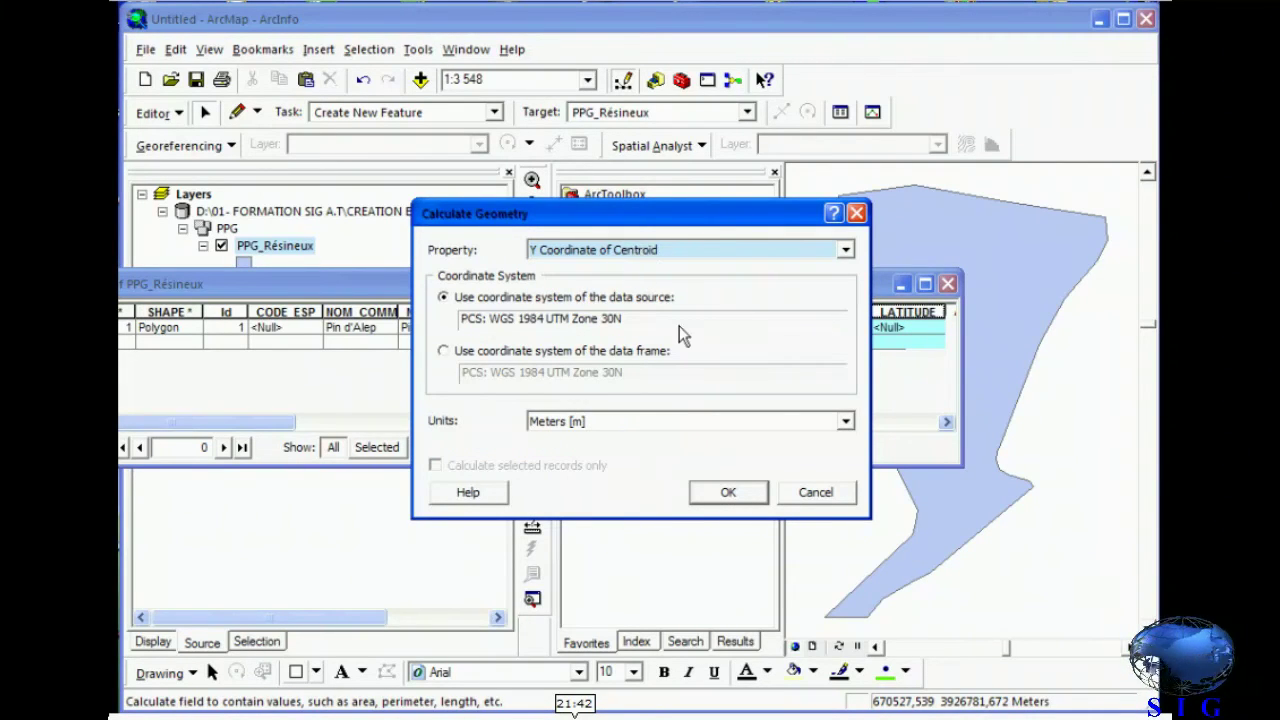
click(729, 493)
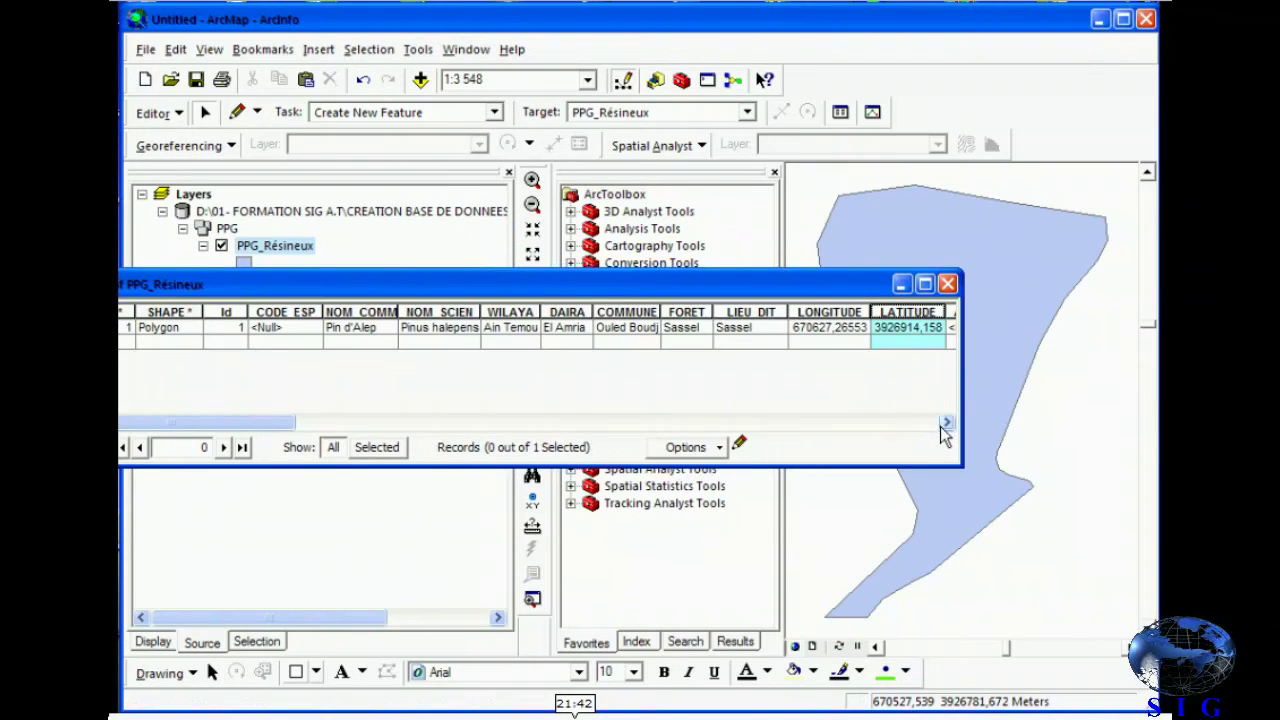
Set the record's altitude (ALTIT_M) to 180.
click(945, 423)
click(945, 423)
click(945, 423)
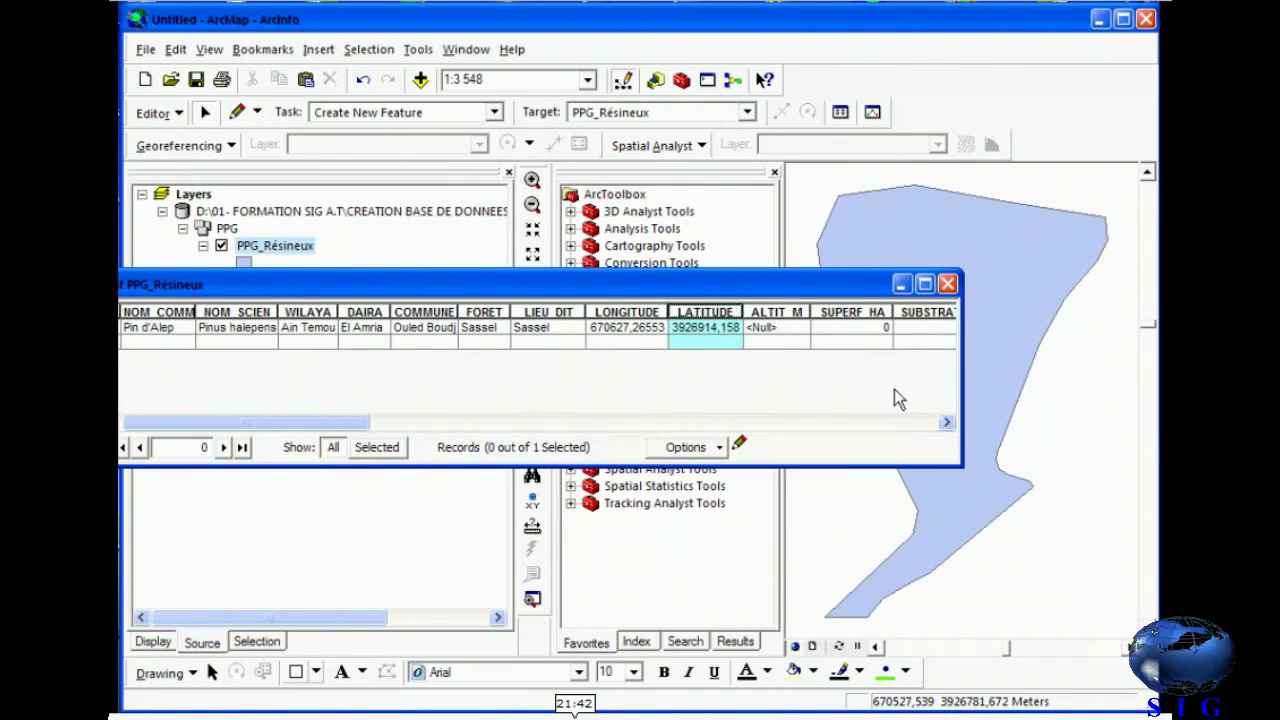
click(780, 326)
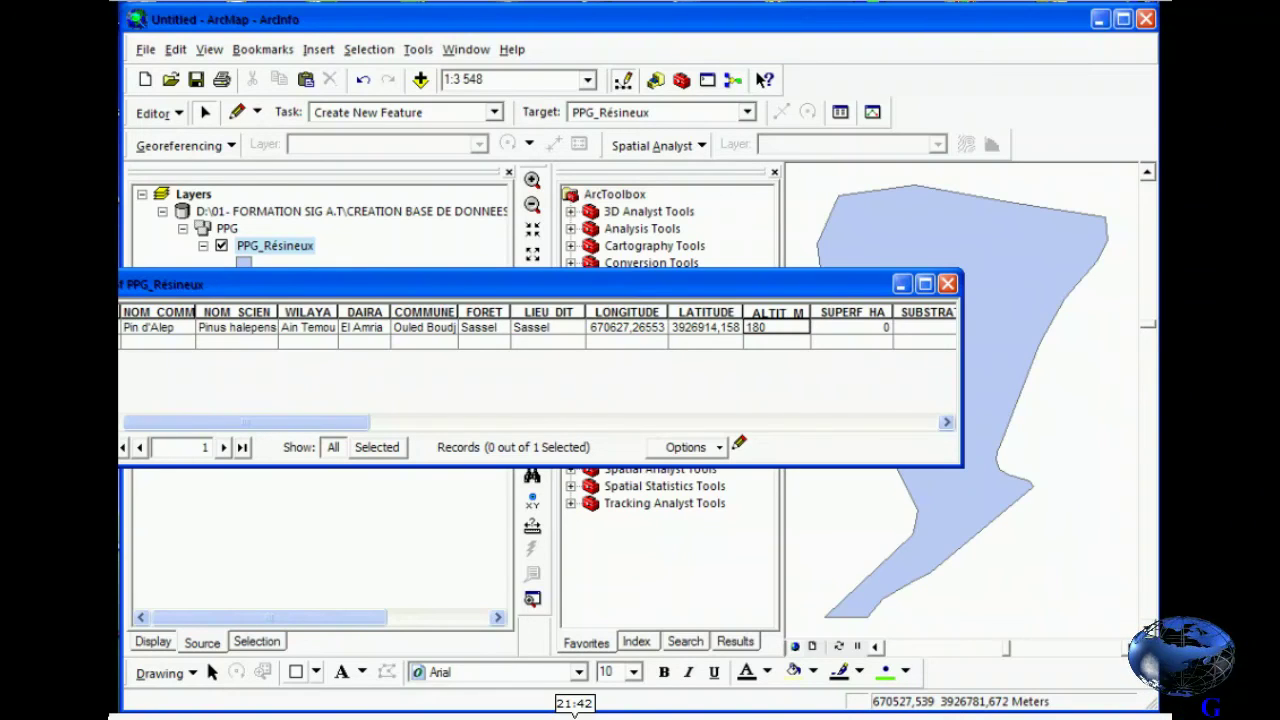
text(180)
key(Tab)
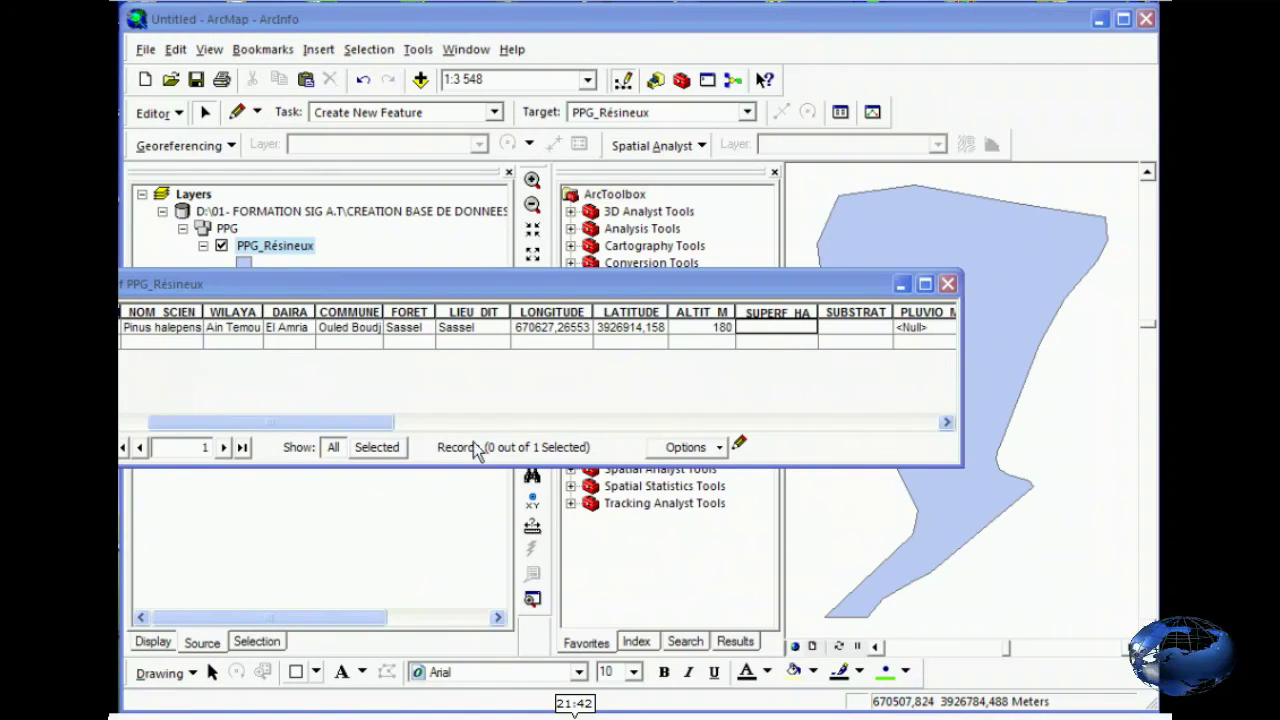
Try to leave SUPERF_HA blank, and enter 1 as a placeholder value in that field.
key(Return)
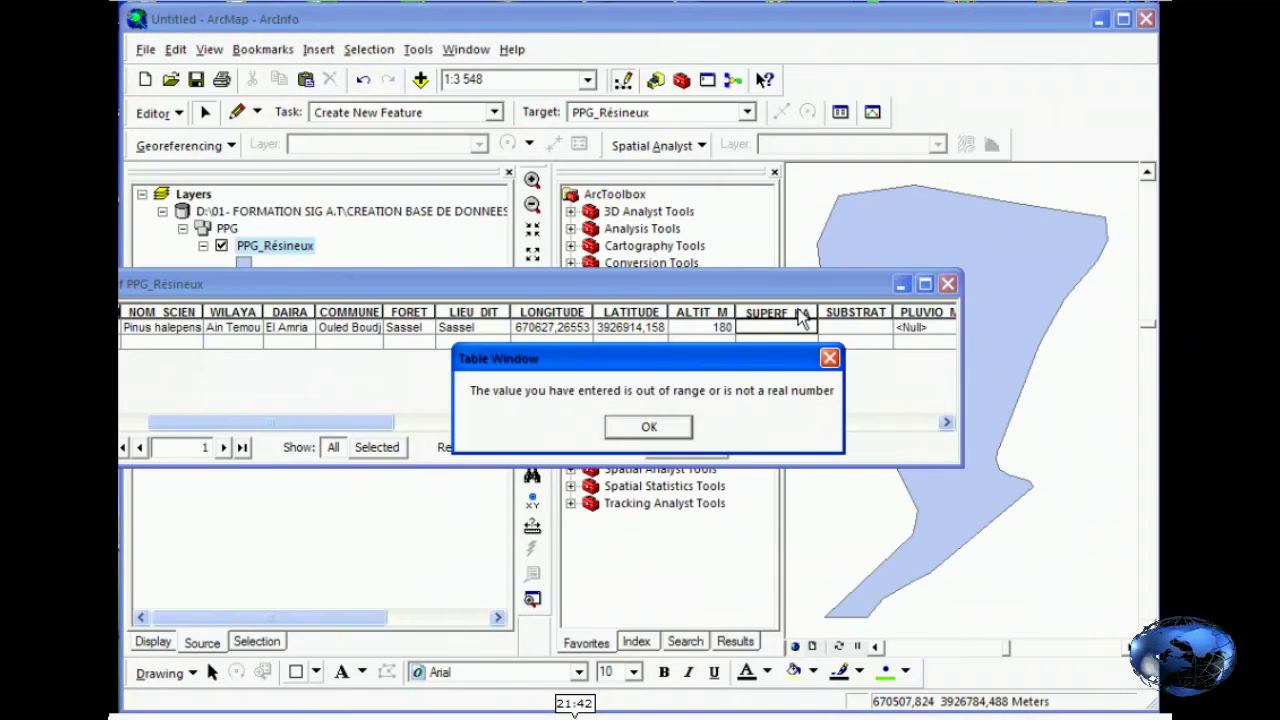
click(663, 428)
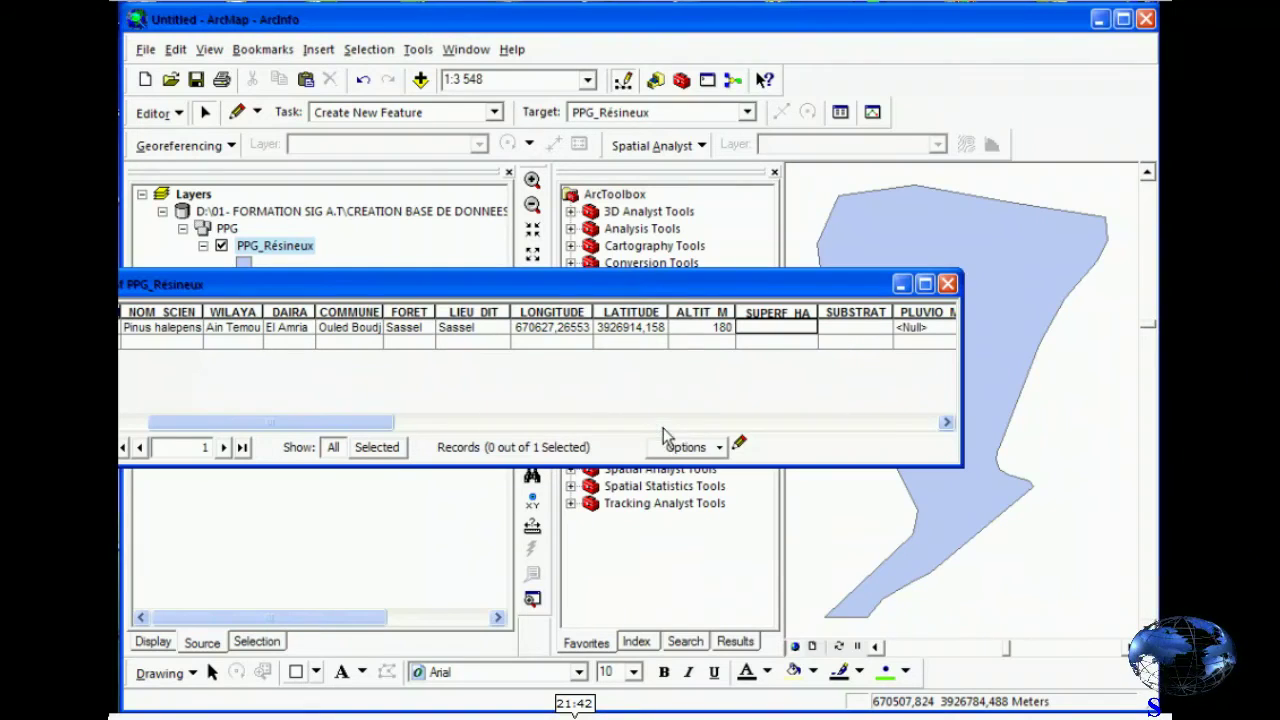
click(760, 314)
click(826, 357)
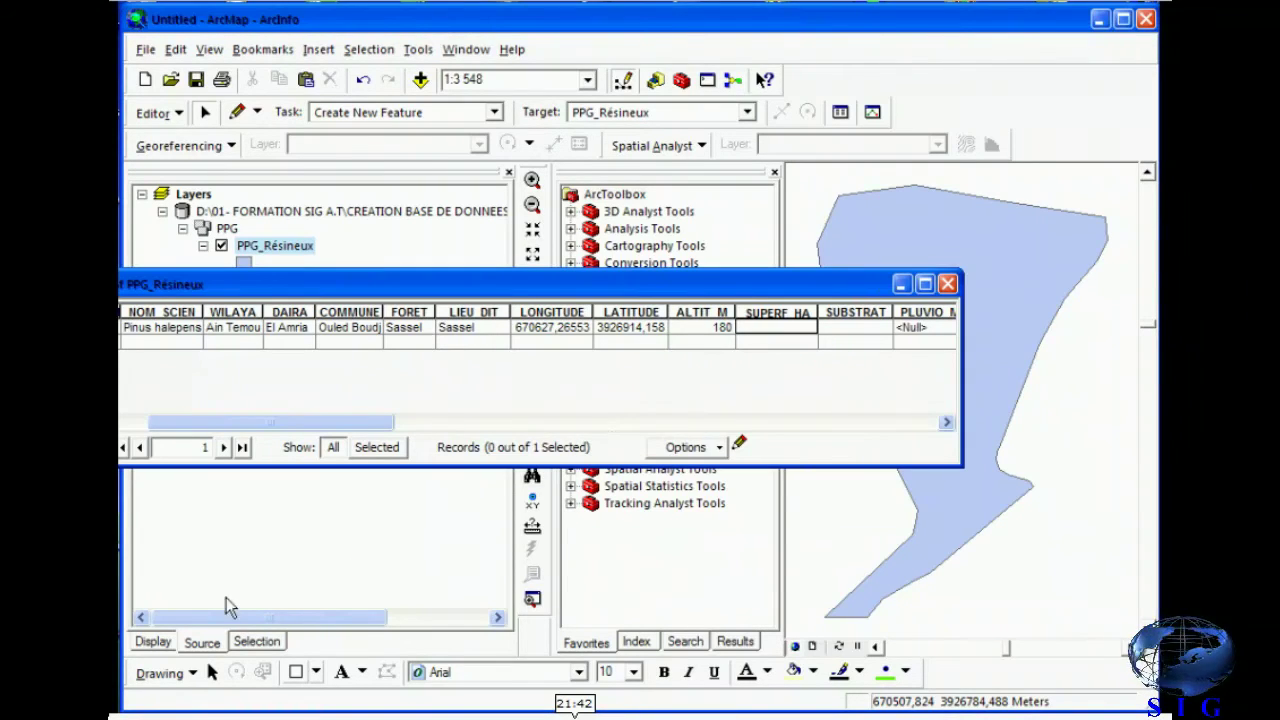
text(1)
key(Return)
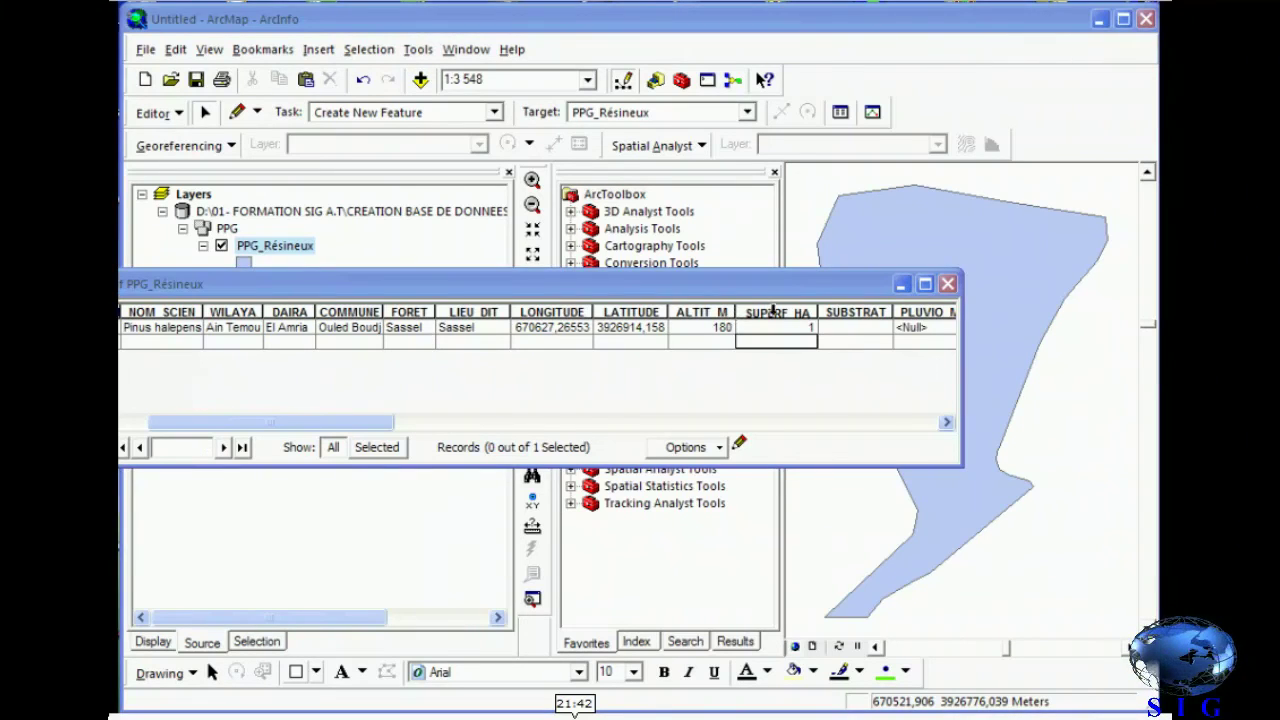
Calculate SUPERF_HA as the polygon's area in hectares and round the value to 0,000005.
right_click(773, 313)
click(824, 477)
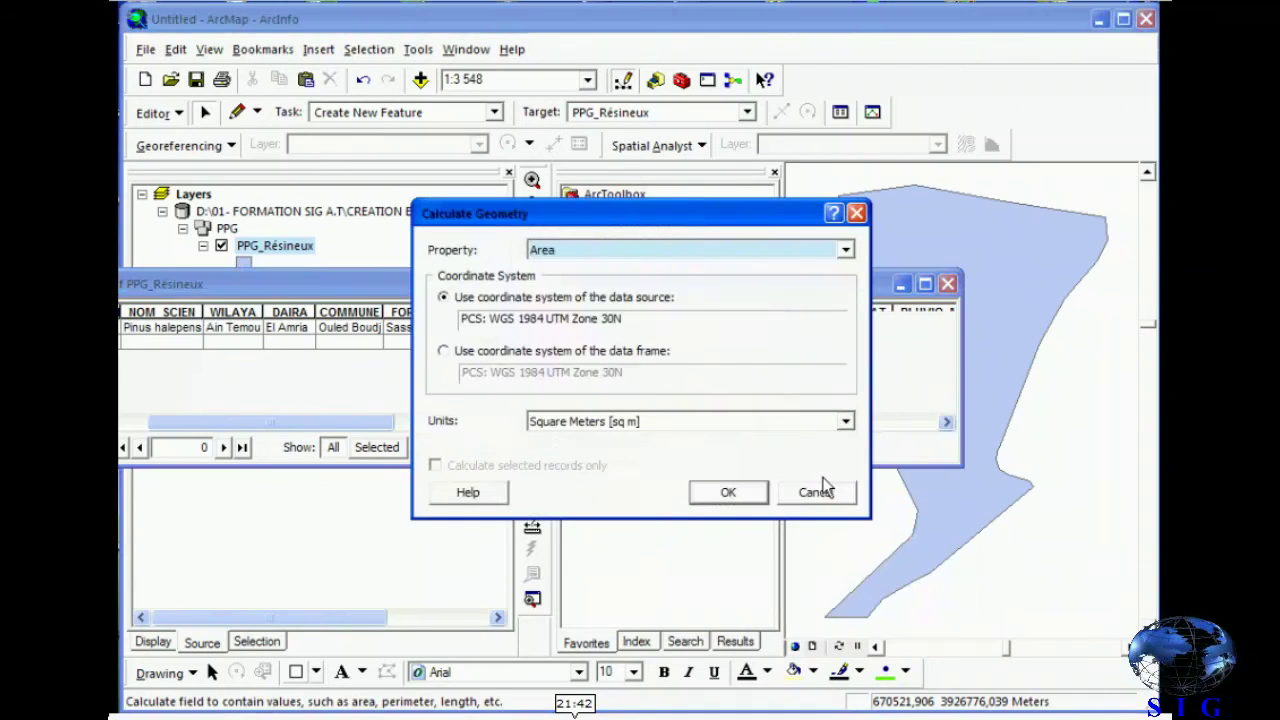
click(845, 422)
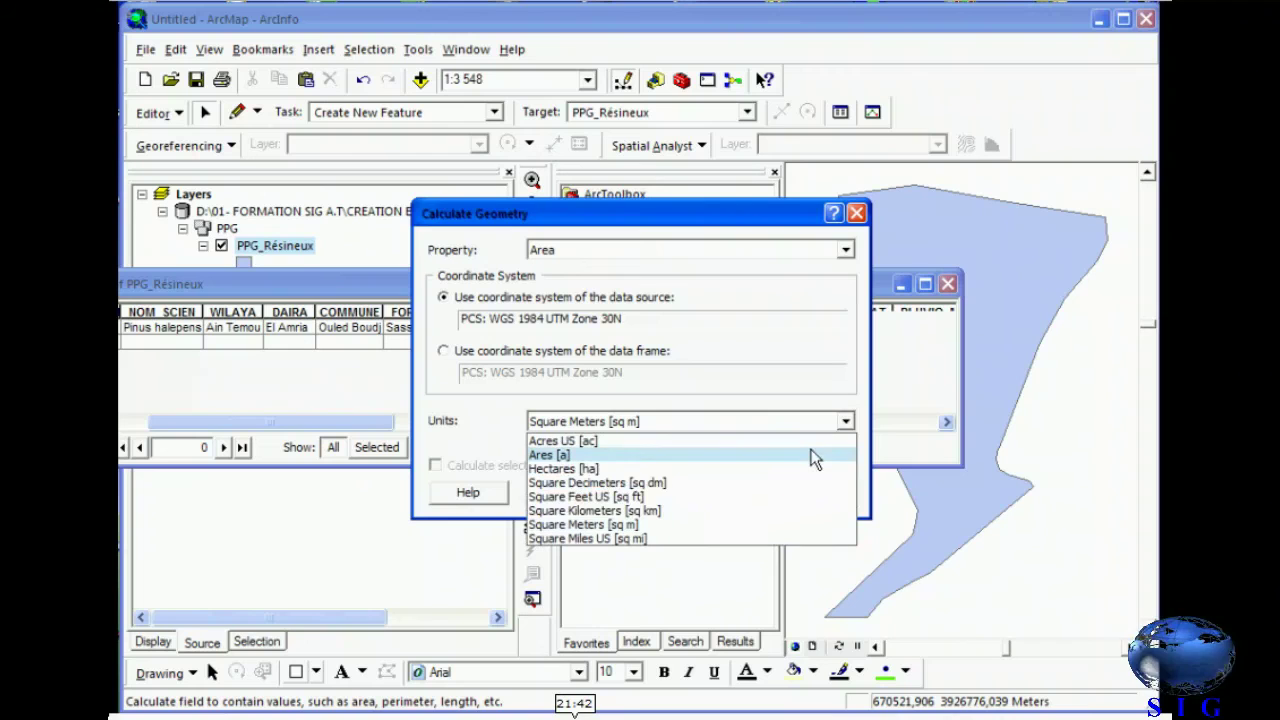
click(806, 466)
click(728, 492)
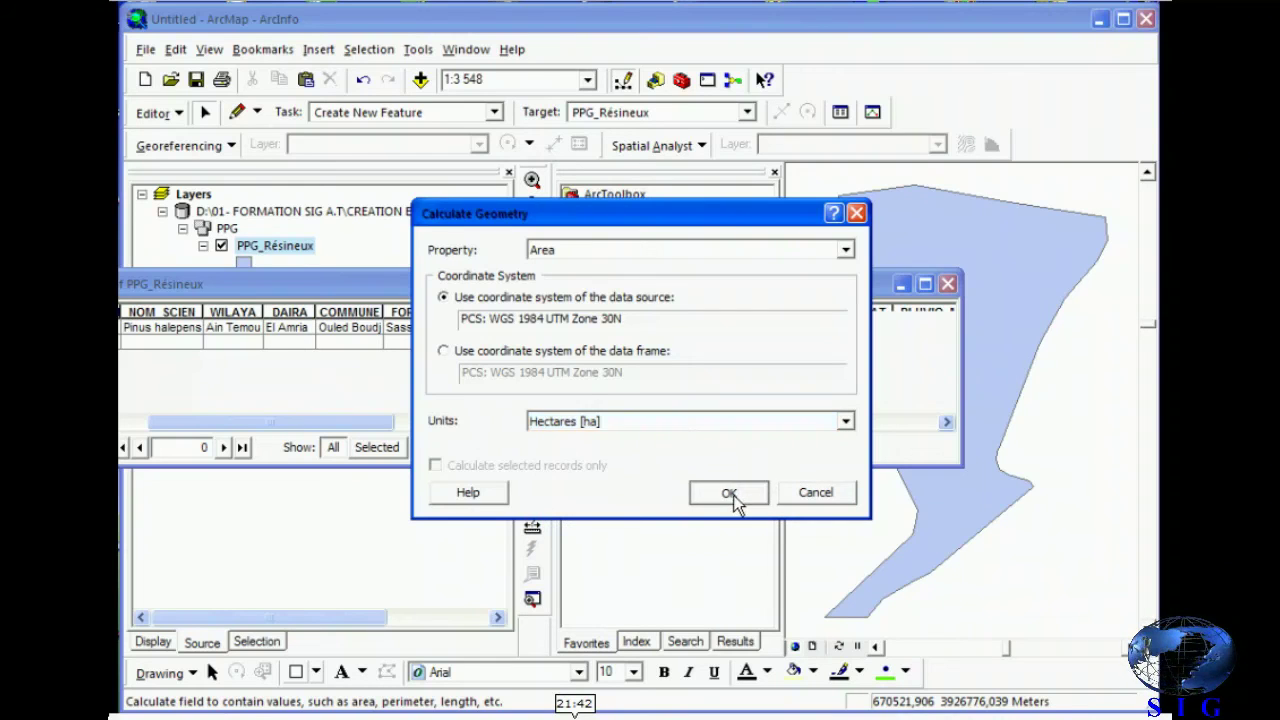
click(788, 330)
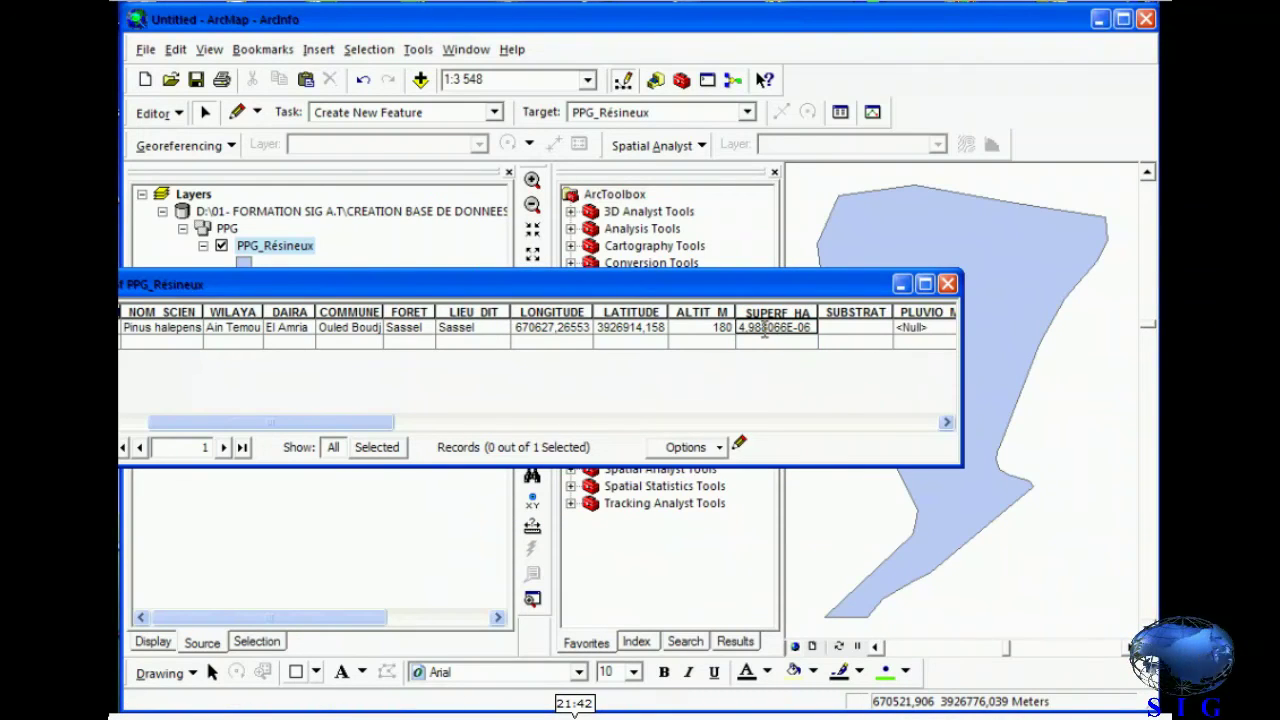
double_click(750, 328)
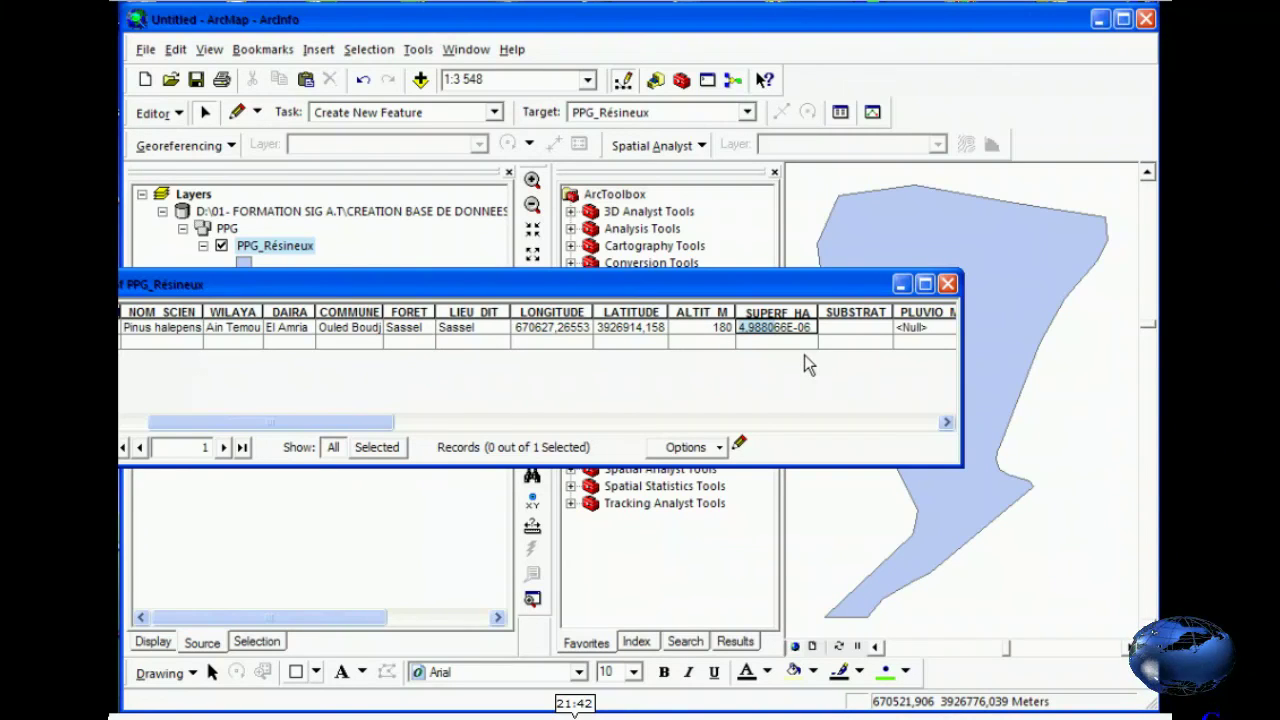
text(6E-06)
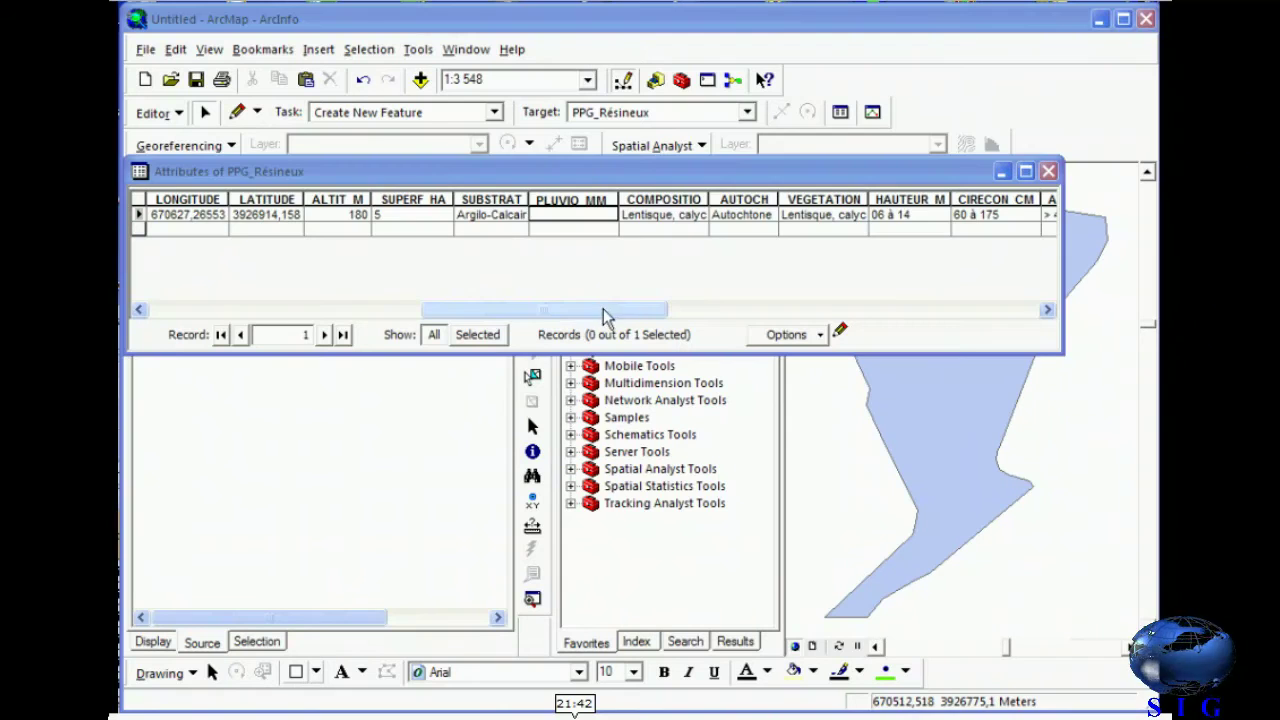
Stop the edit session on PPG_Résineux and close its attribute table.
drag(603, 312, 509, 323)
click(165, 113)
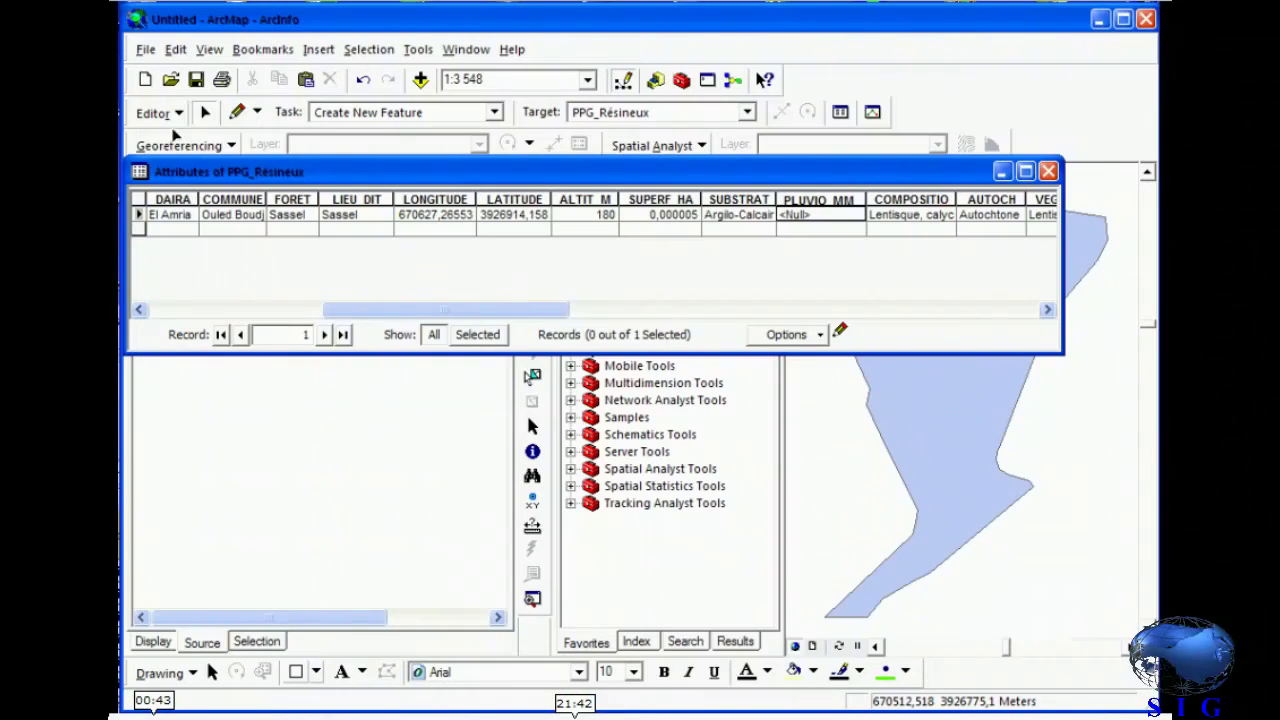
click(158, 113)
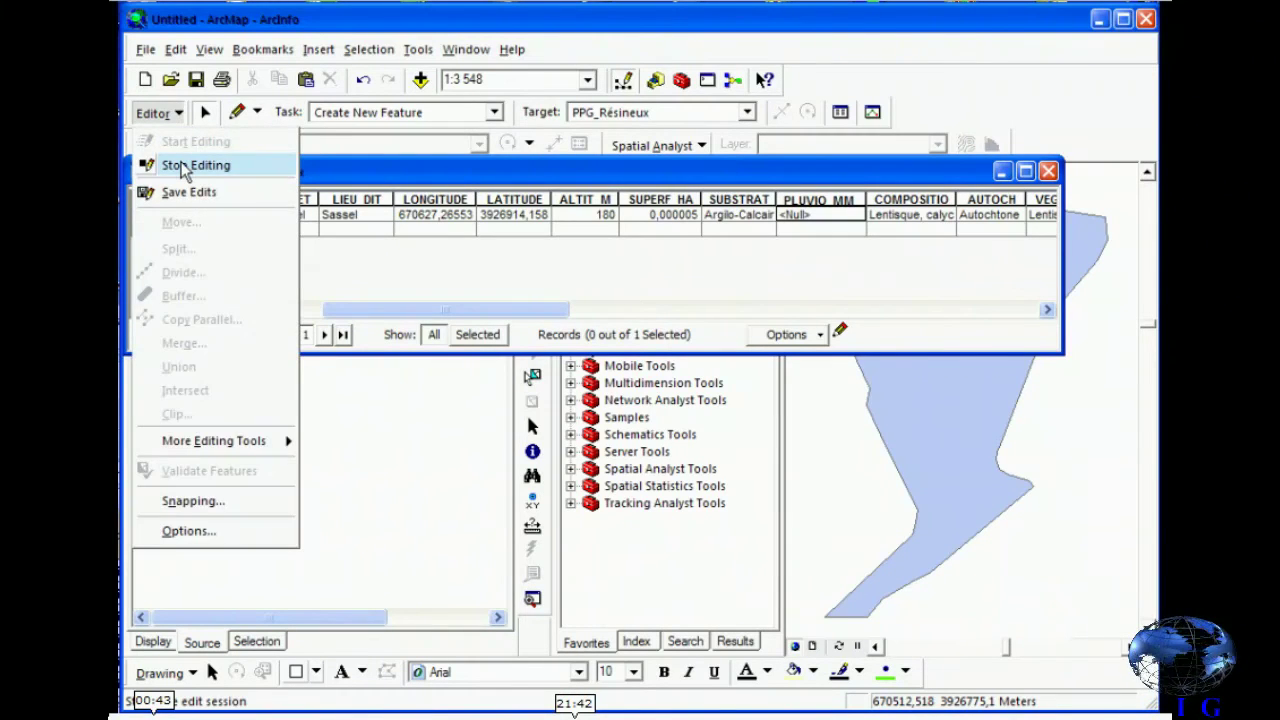
click(185, 168)
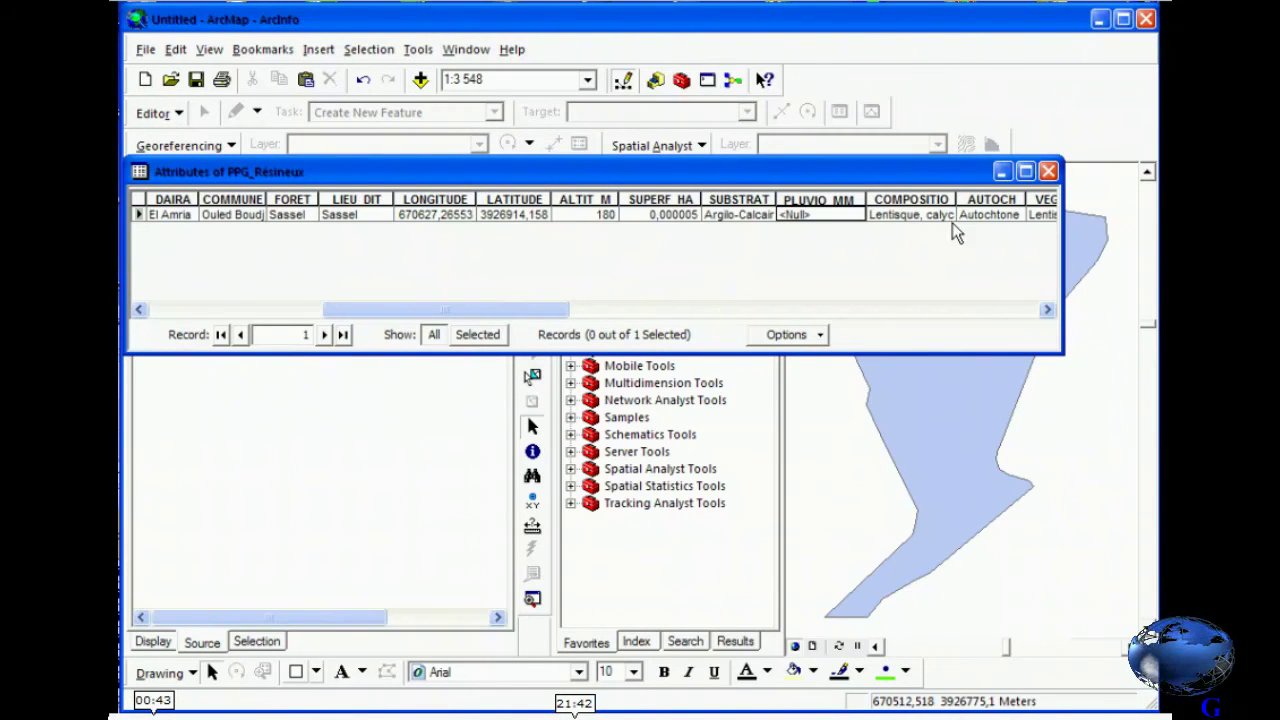
click(1048, 171)
Remove both data source groups, the PPG geodatabase layers and the PPG_AT UTM WGS84 layer, from the map.
right_click(347, 213)
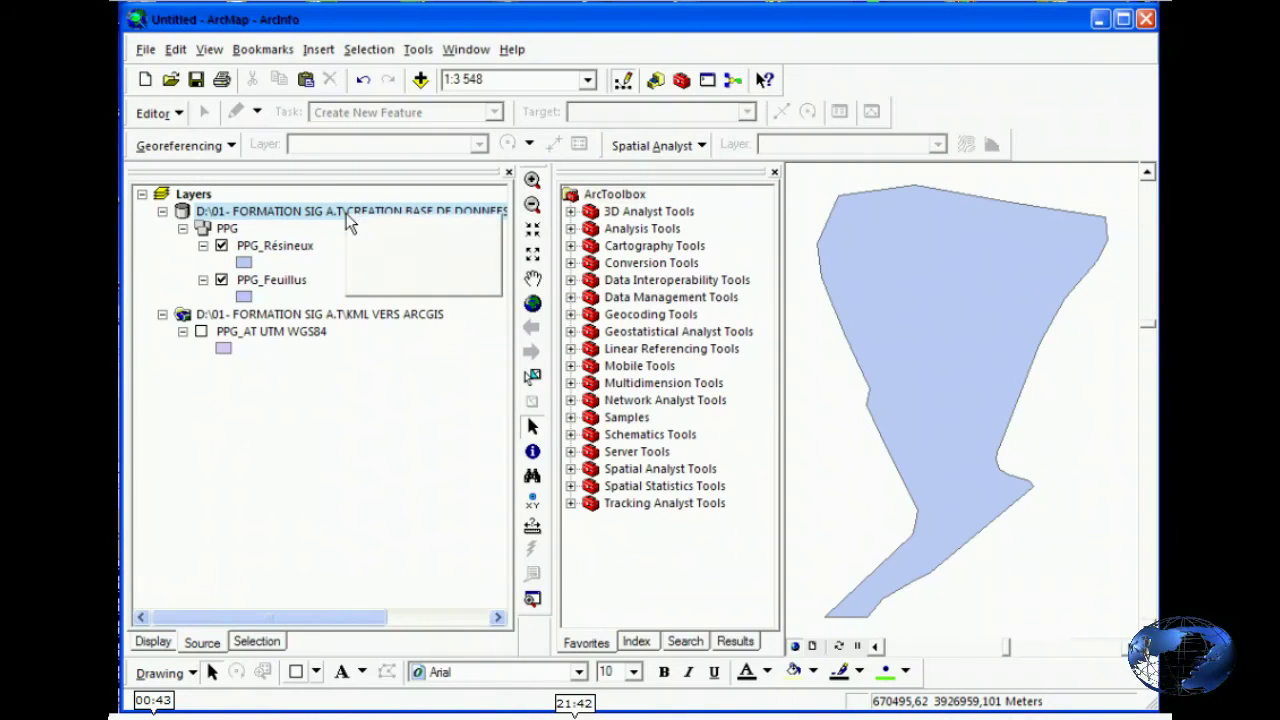
click(365, 228)
right_click(357, 217)
click(372, 233)
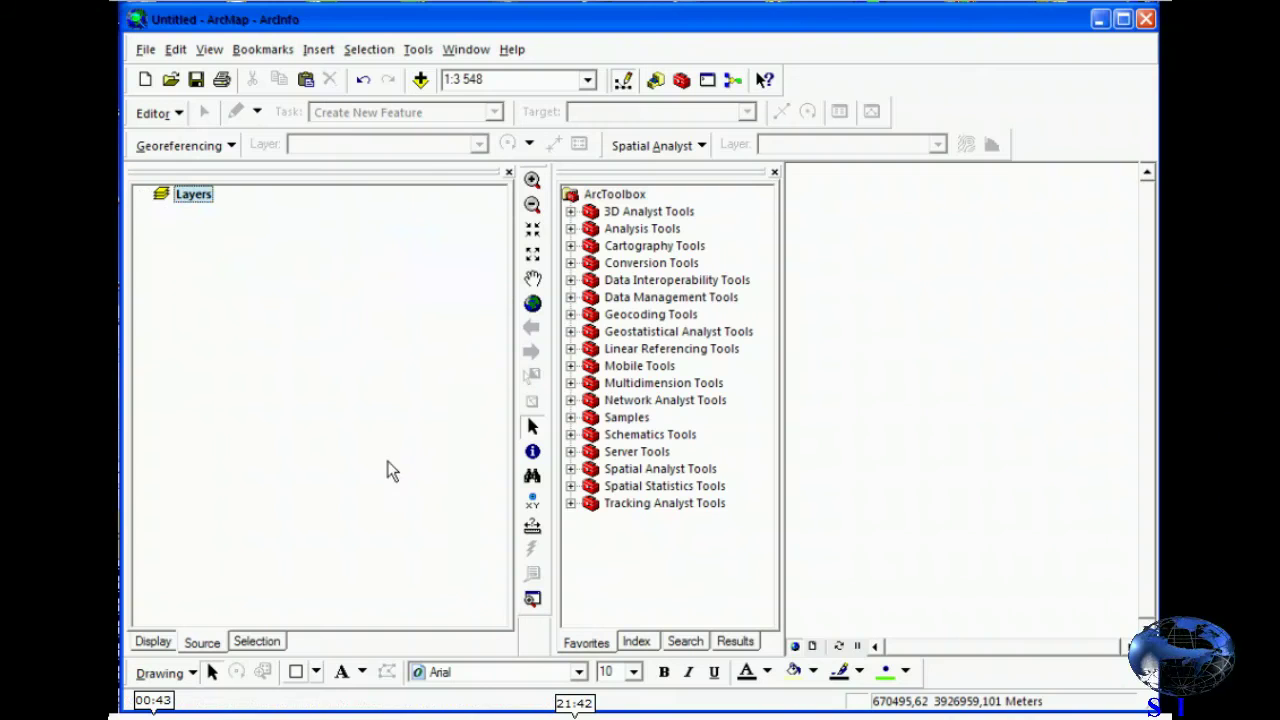
Add the PPG feature dataset from PPG AIN TEMOUCHENT.mdb to the empty map.
click(420, 80)
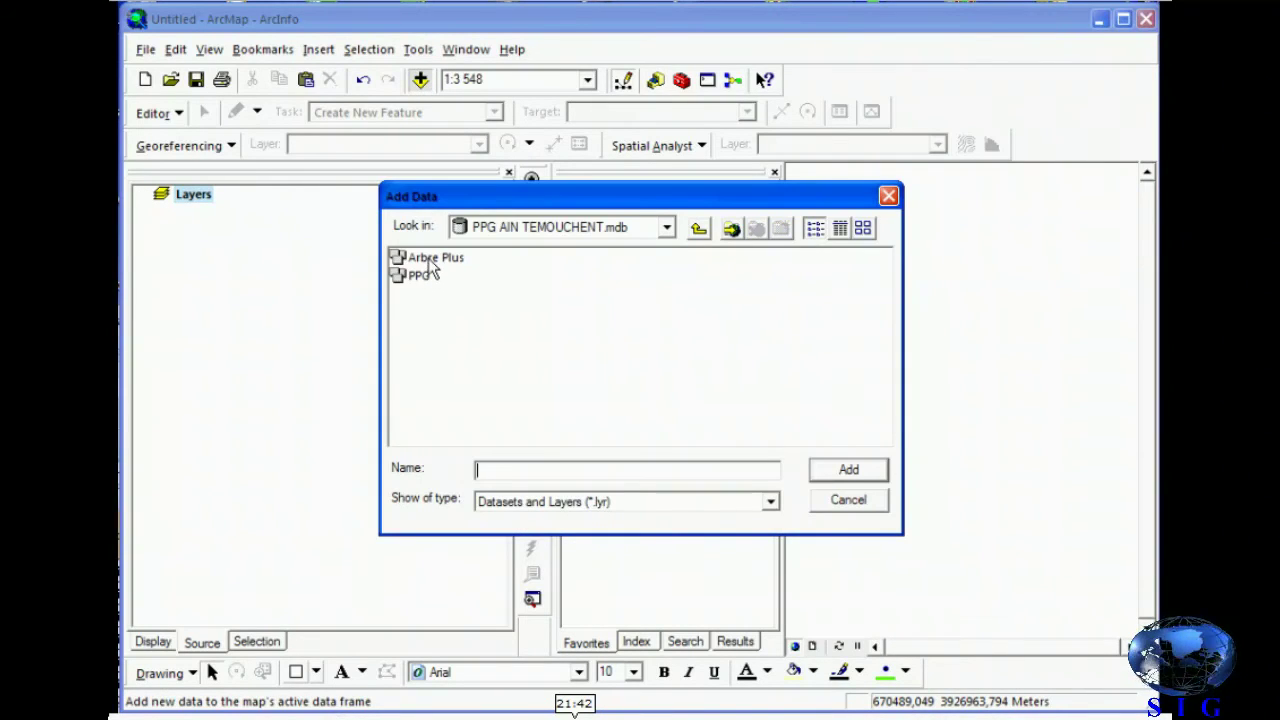
click(423, 276)
click(838, 472)
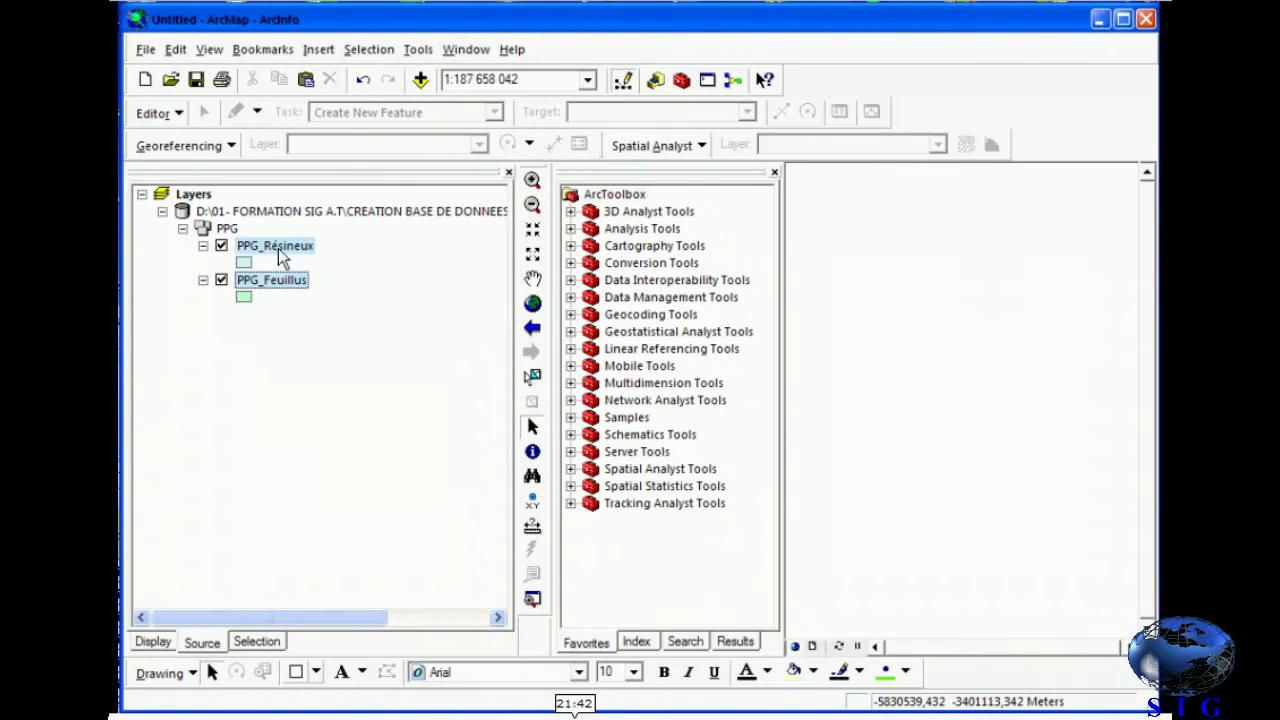
Open the attribute table of PPG_Résineux and zoom the map to its polygon record.
click(278, 247)
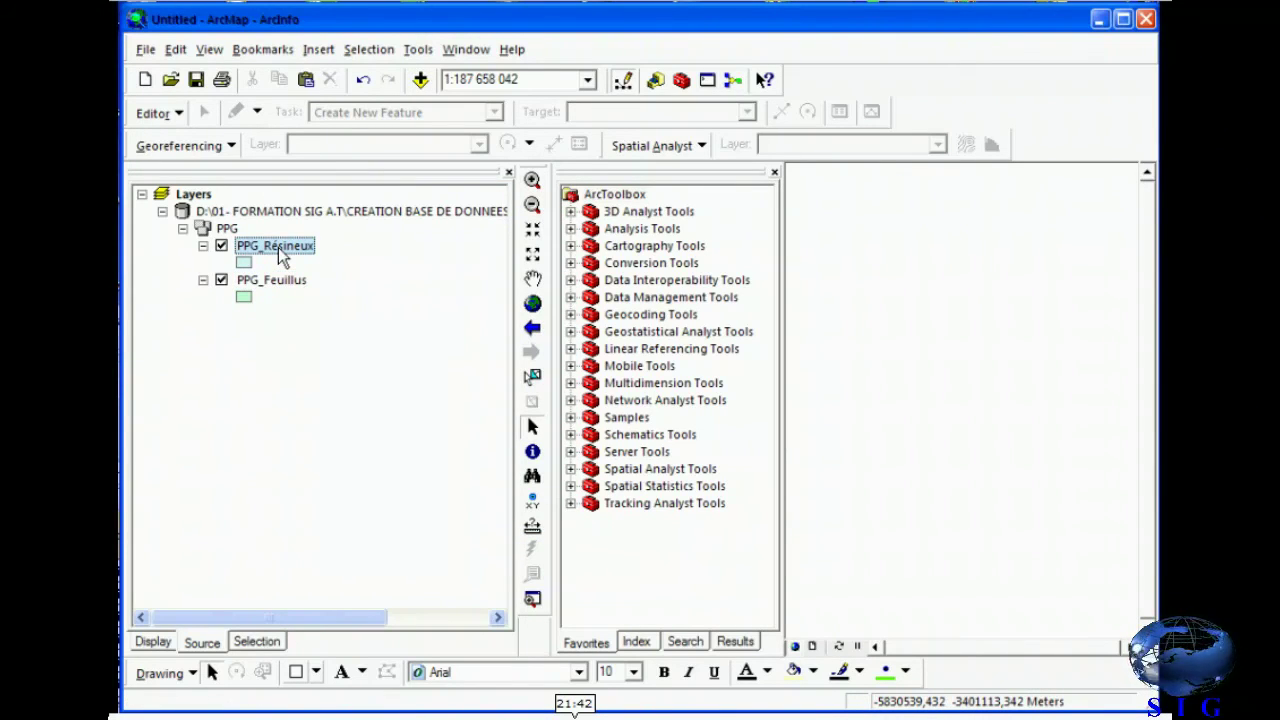
right_click(283, 258)
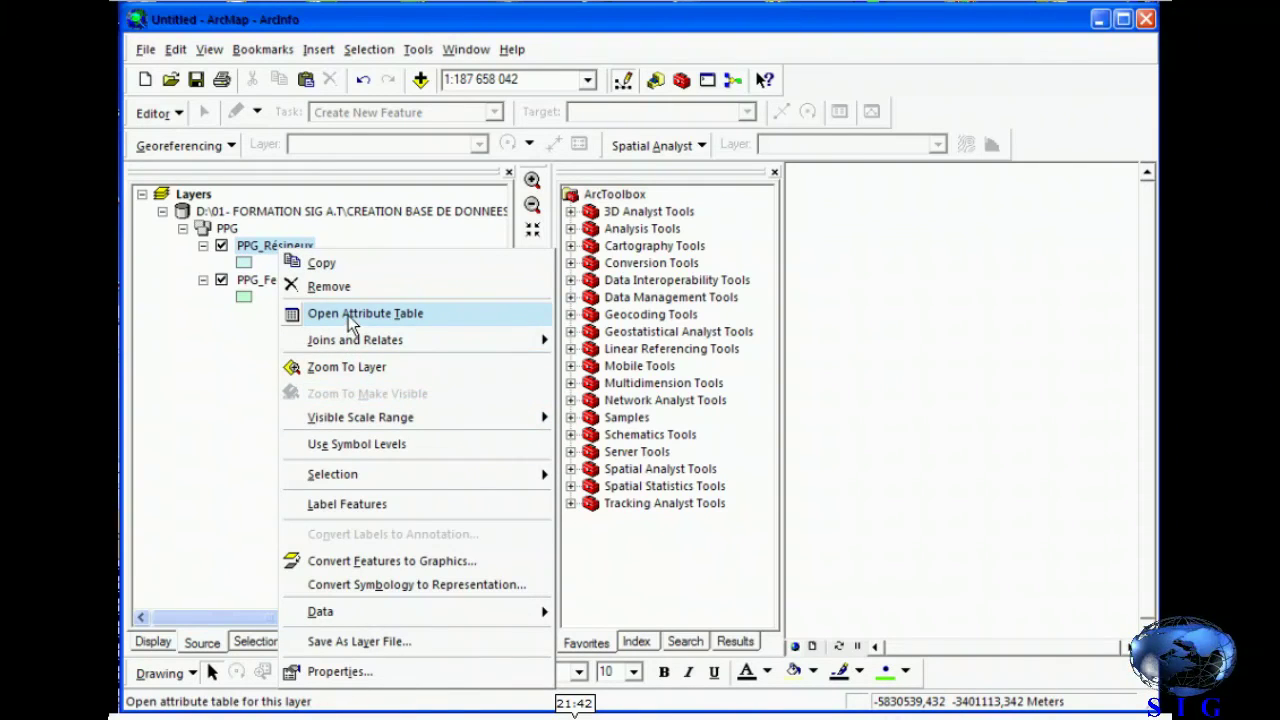
click(350, 325)
drag(666, 165, 735, 428)
click(207, 470)
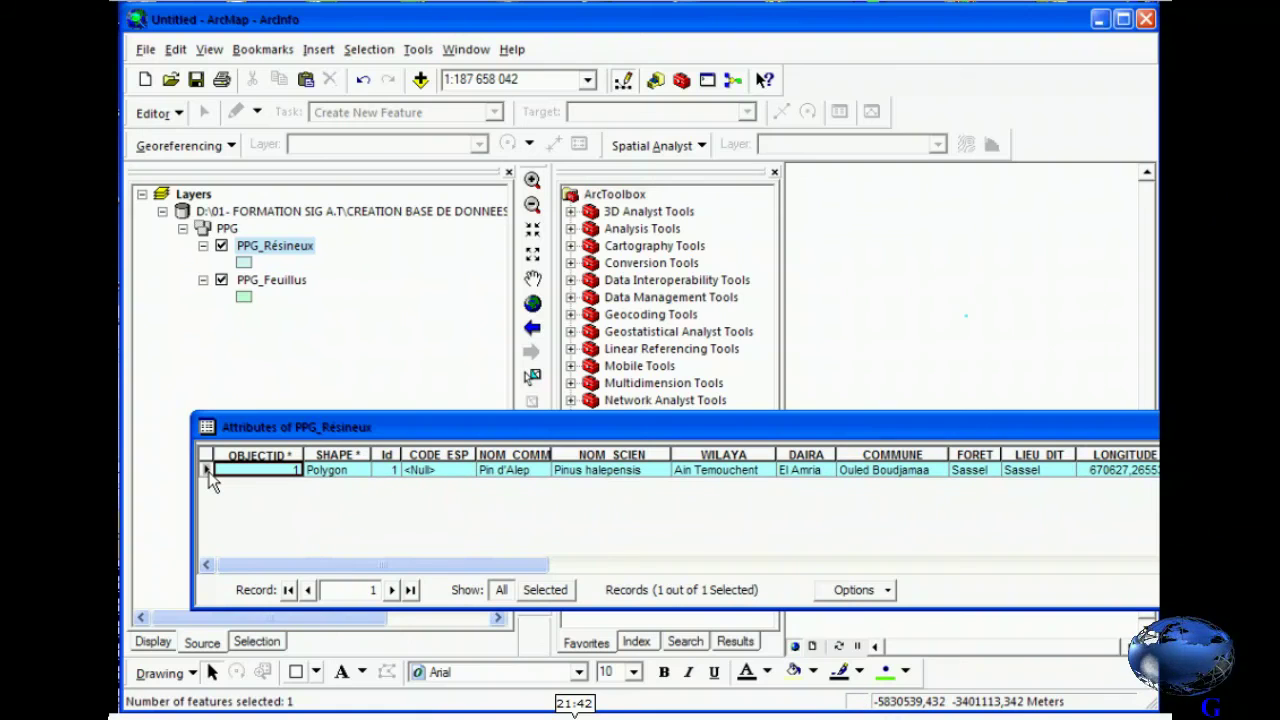
double_click(207, 470)
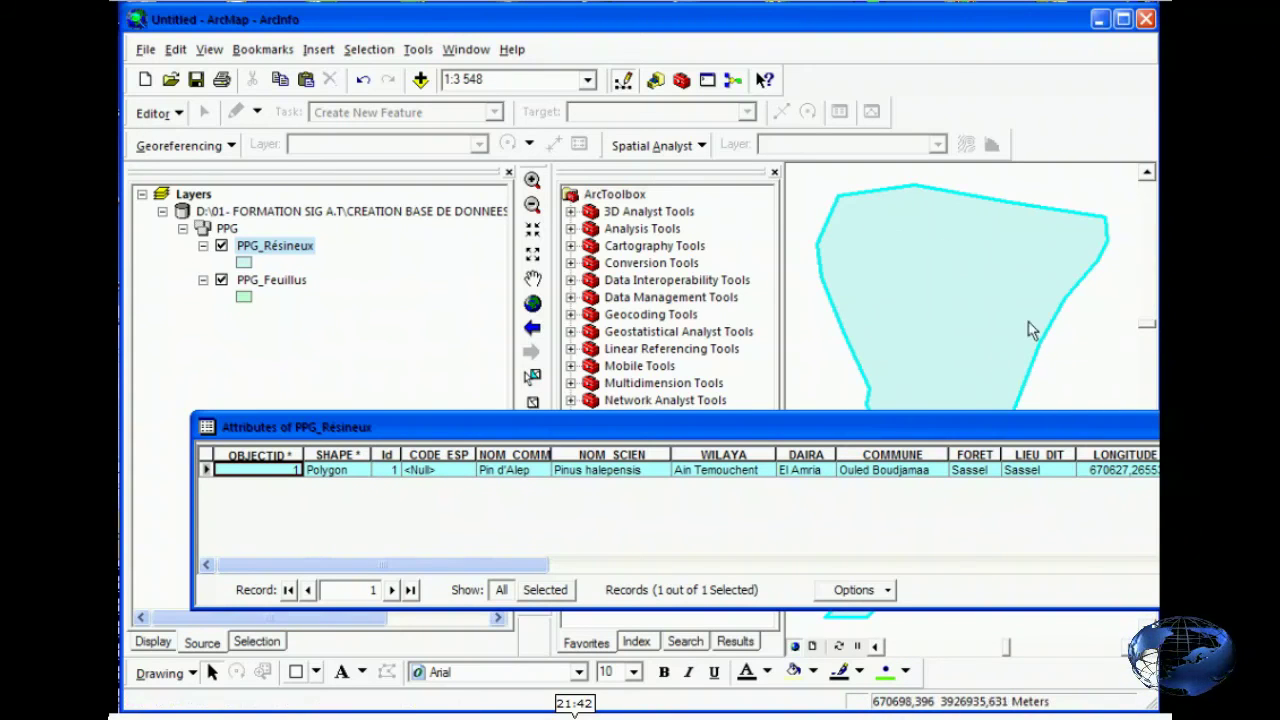
Review the remaining fields of the PPG_Résineux record up to the ACTION and VOLUM columns, and close the table.
drag(990, 428, 607, 263)
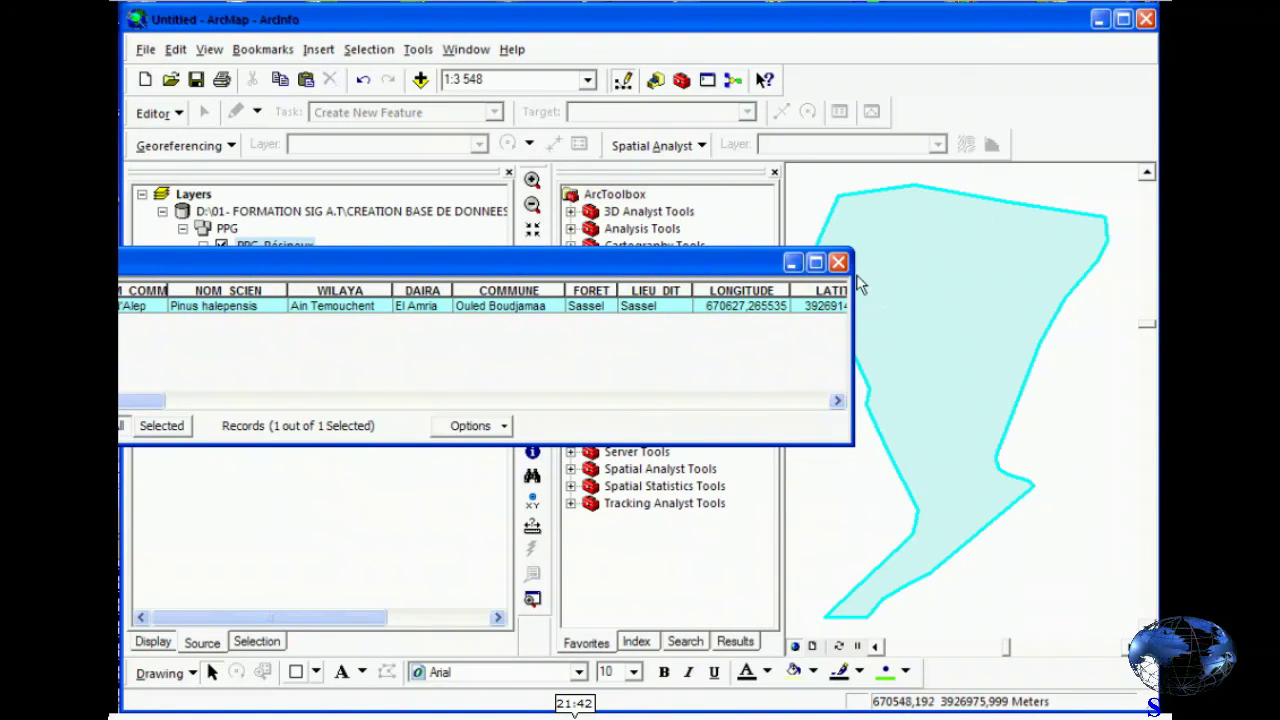
click(837, 400)
drag(838, 402, 838, 402)
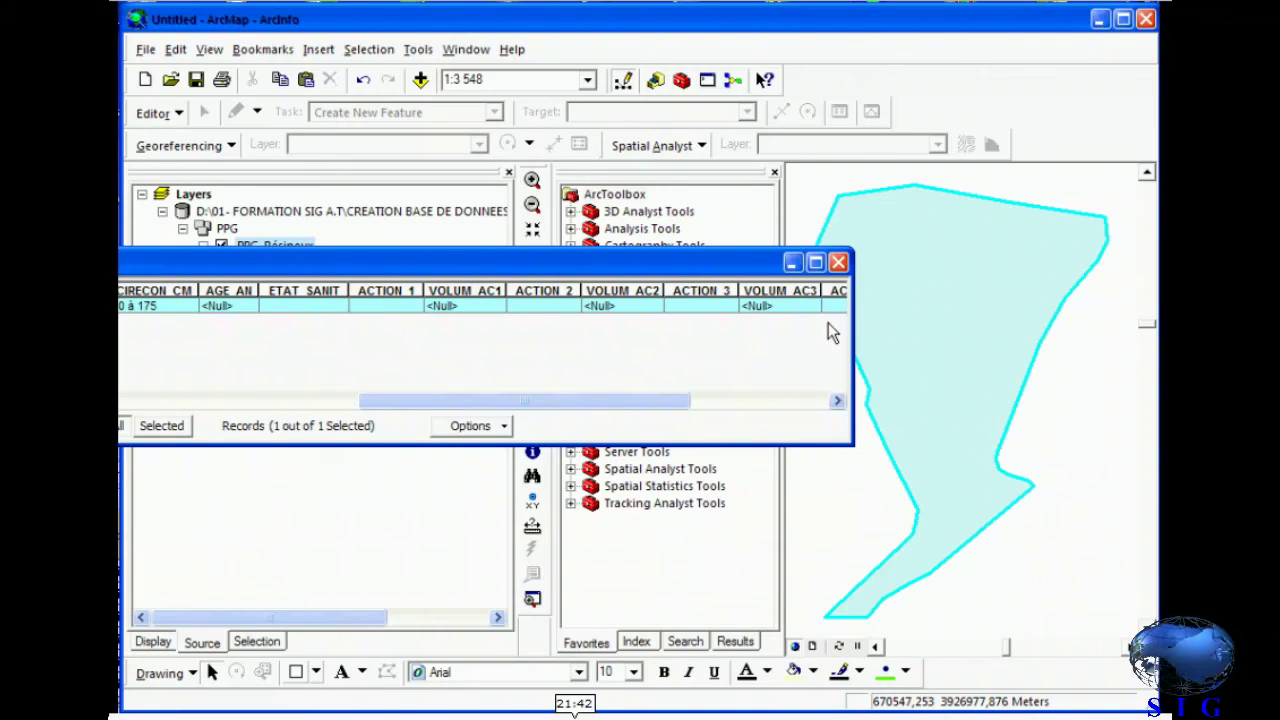
drag(688, 401, 145, 404)
click(838, 262)
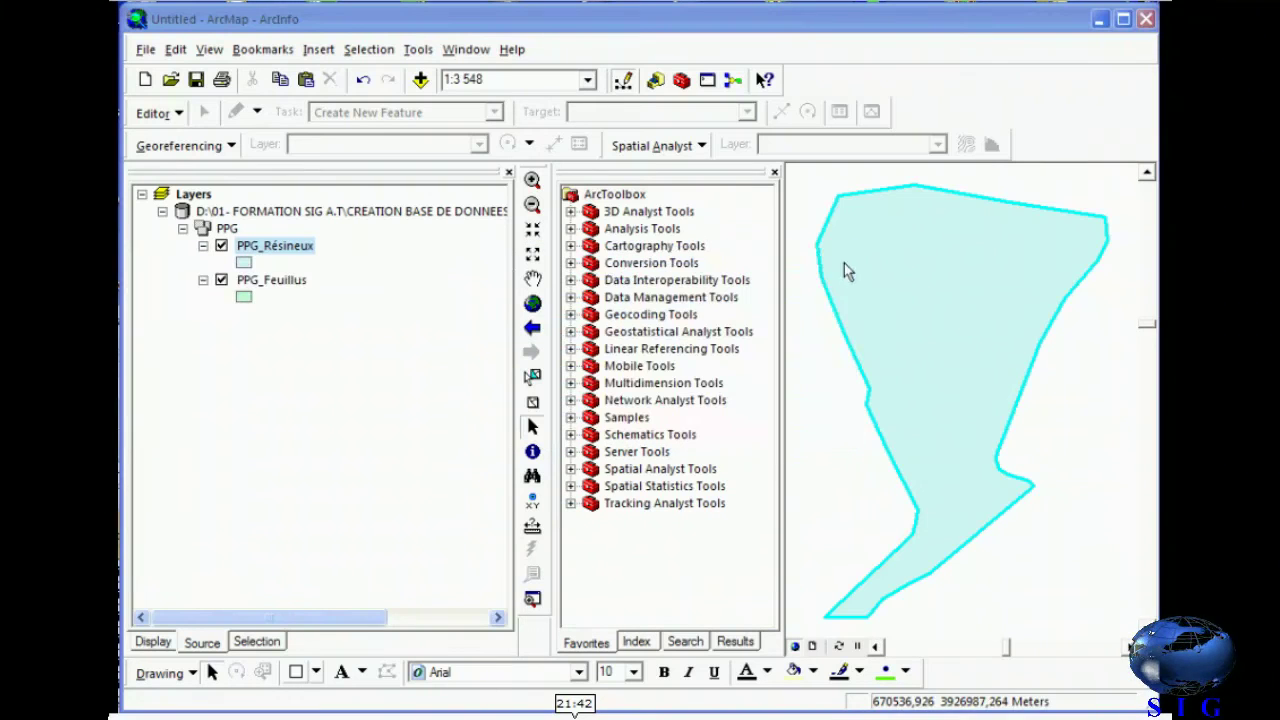
Identify the PPG_Résineux polygon on the map and examine its attribute values, including CODE_ESP.
click(533, 450)
click(940, 330)
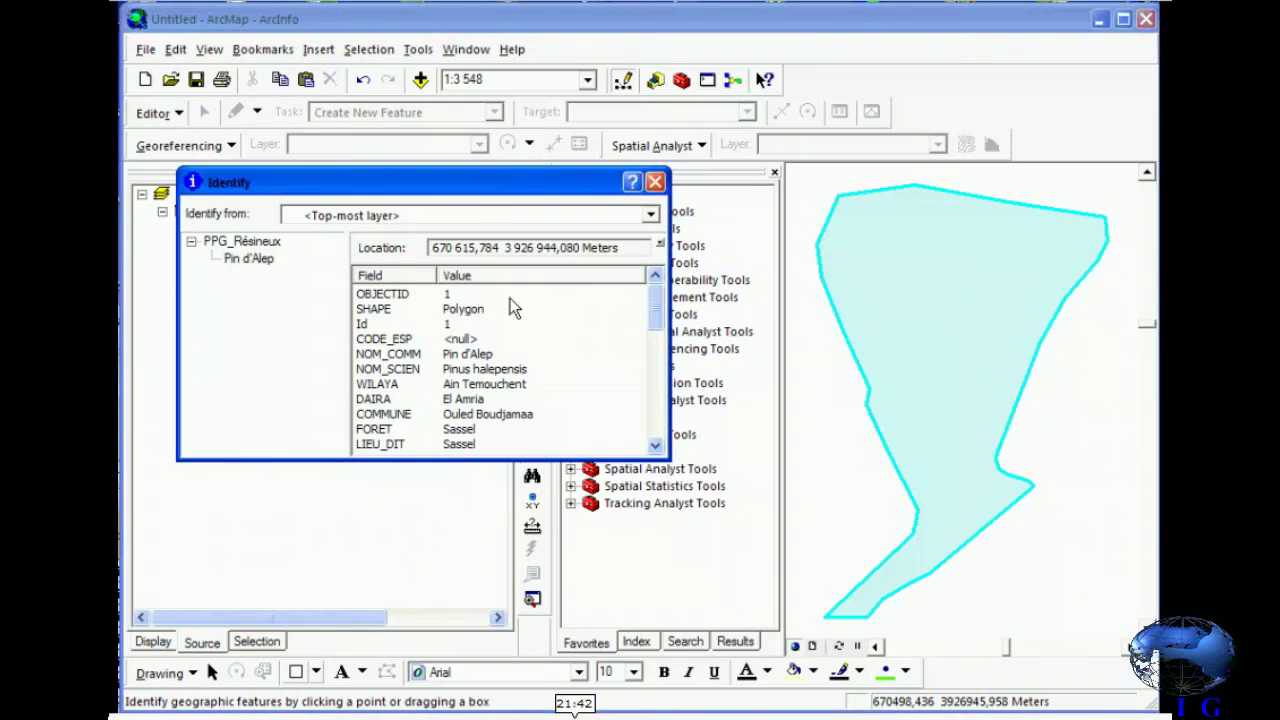
mouse_move(659, 303)
mouse_down()
mouse_move(659, 403)
mouse_move(648, 316)
mouse_up()
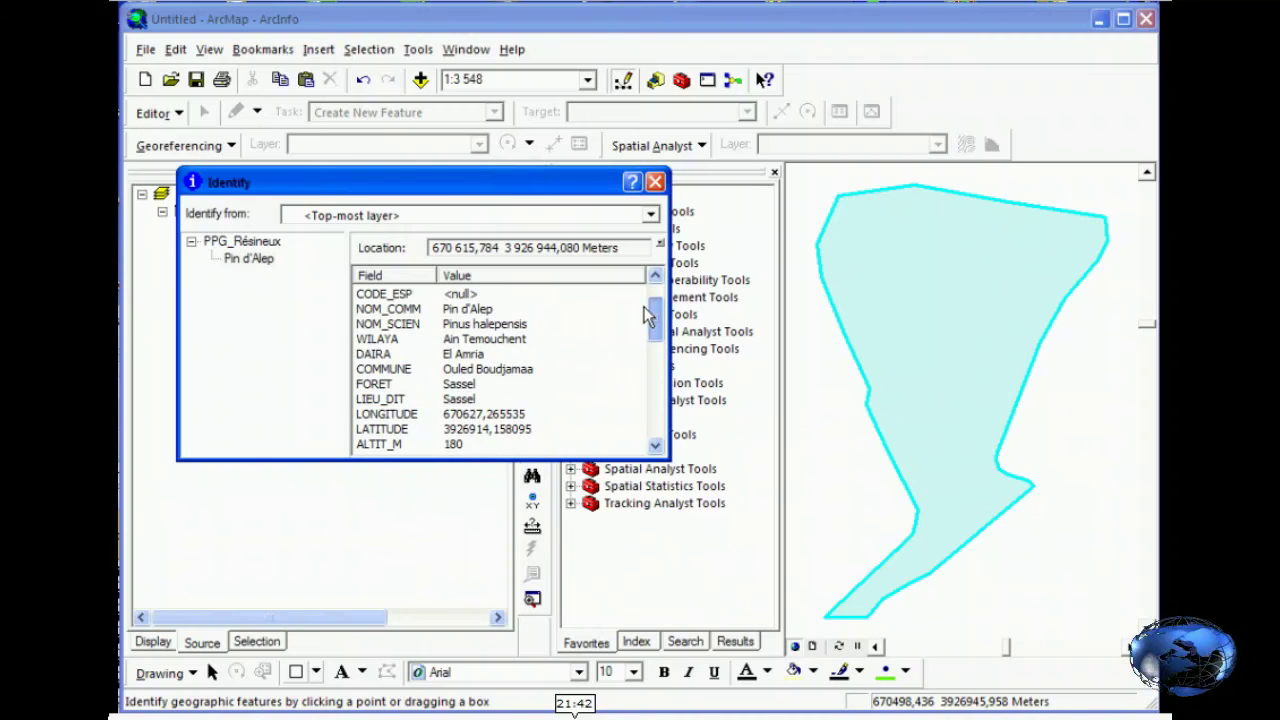
click(458, 298)
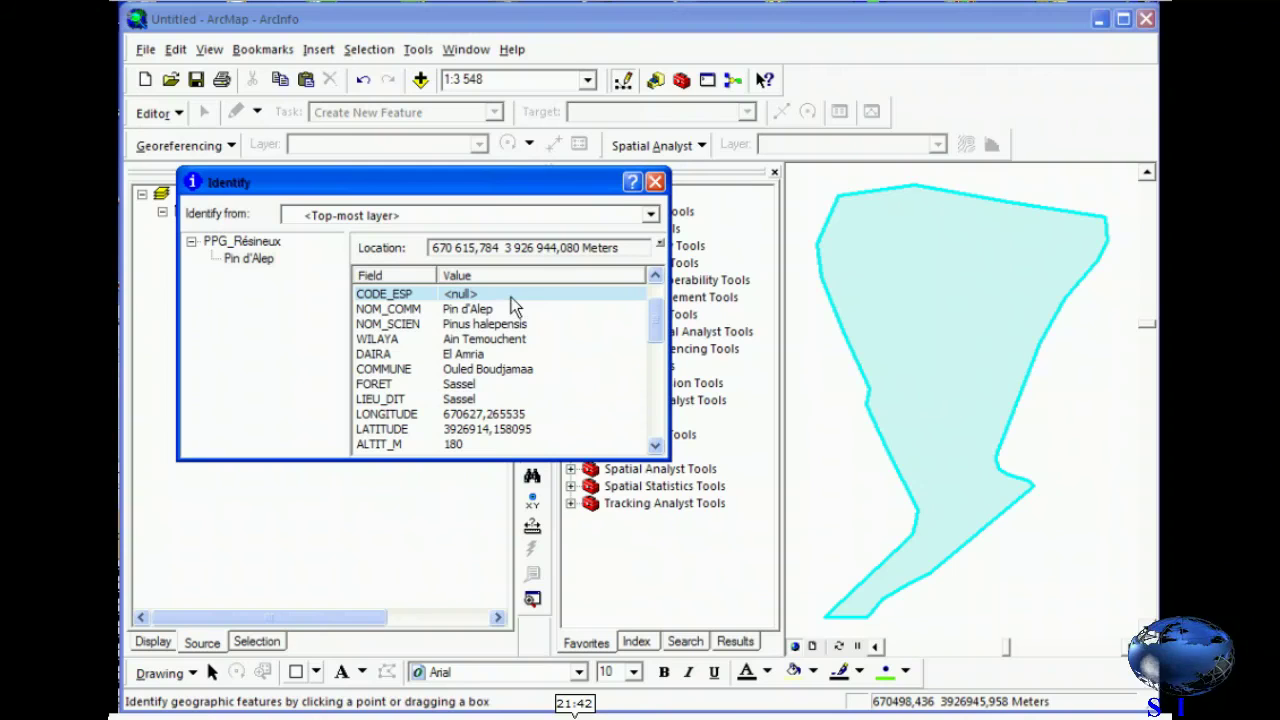
Start an edit session and set CODE_ESP to 1 for the Pin d'Alep record in the PPG_Résineux attribute table.
click(170, 113)
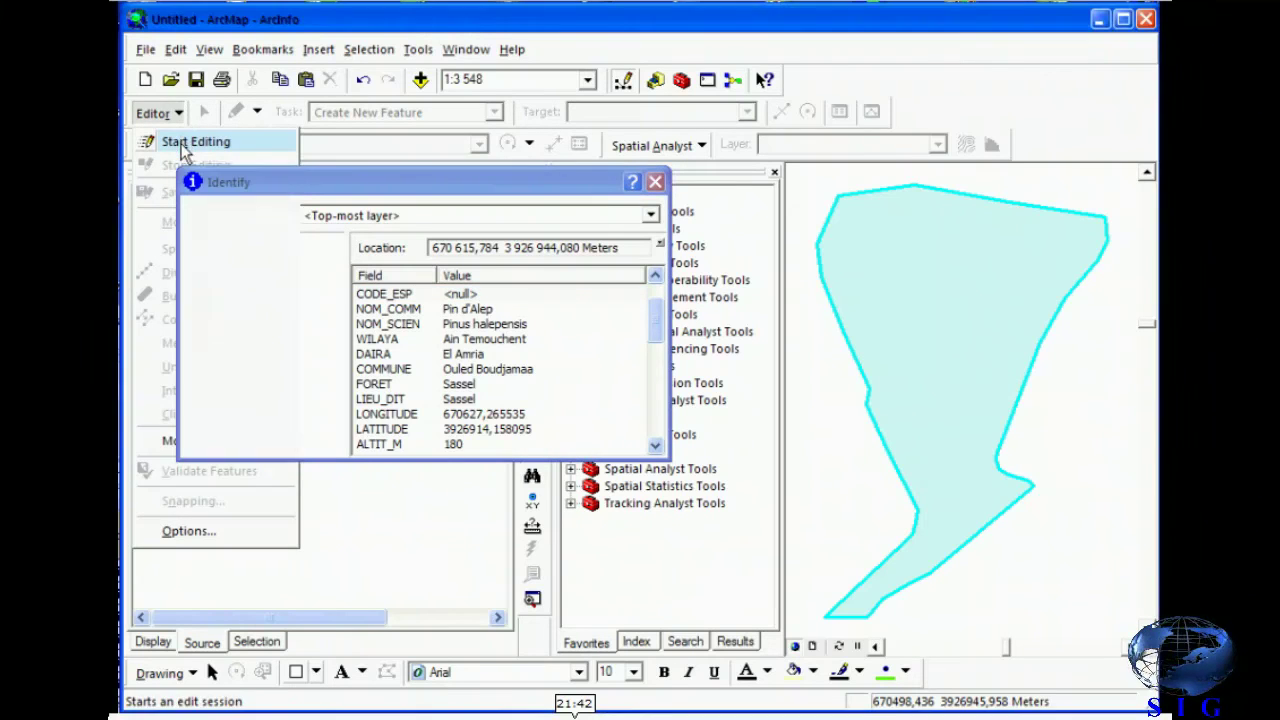
click(190, 142)
click(465, 298)
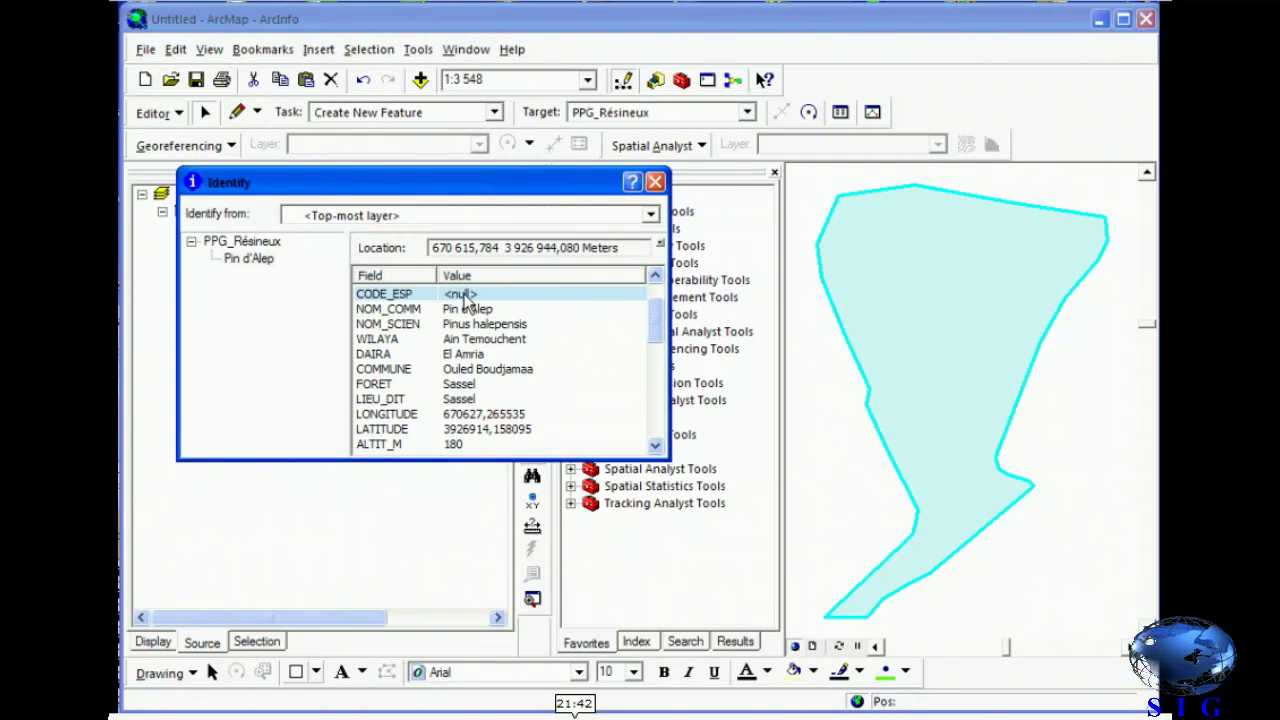
click(655, 183)
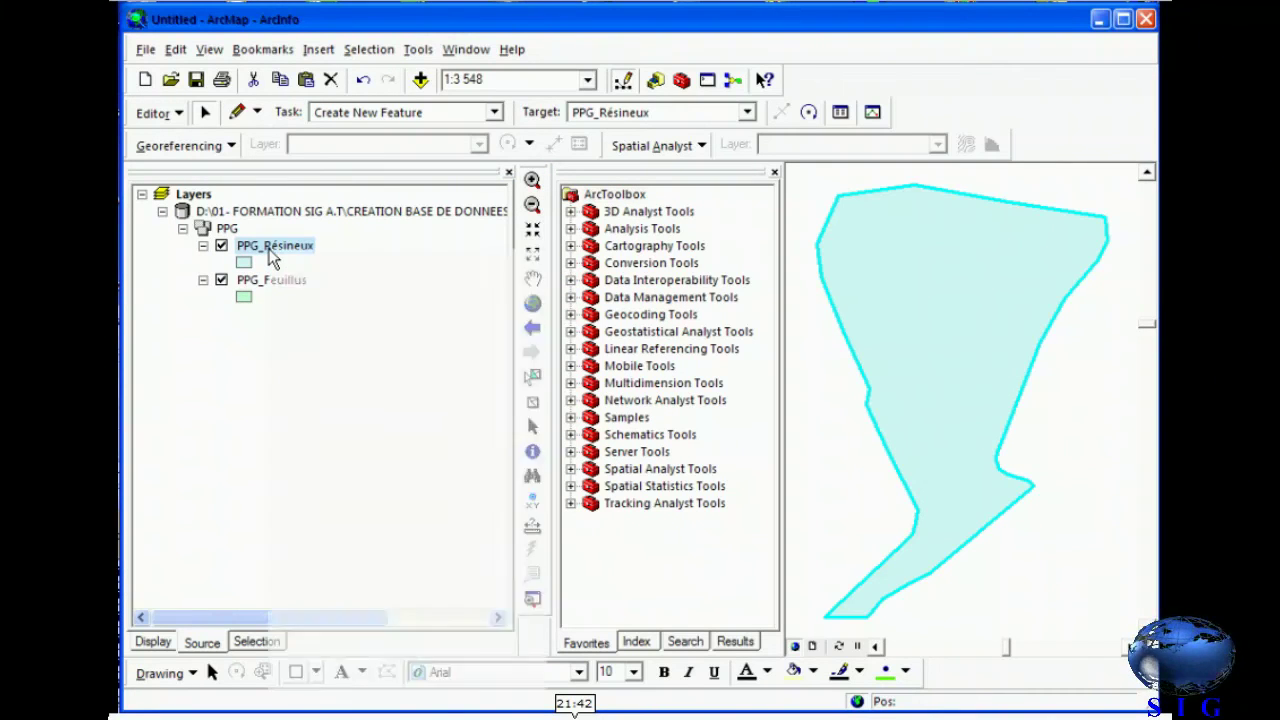
right_click(272, 256)
click(311, 314)
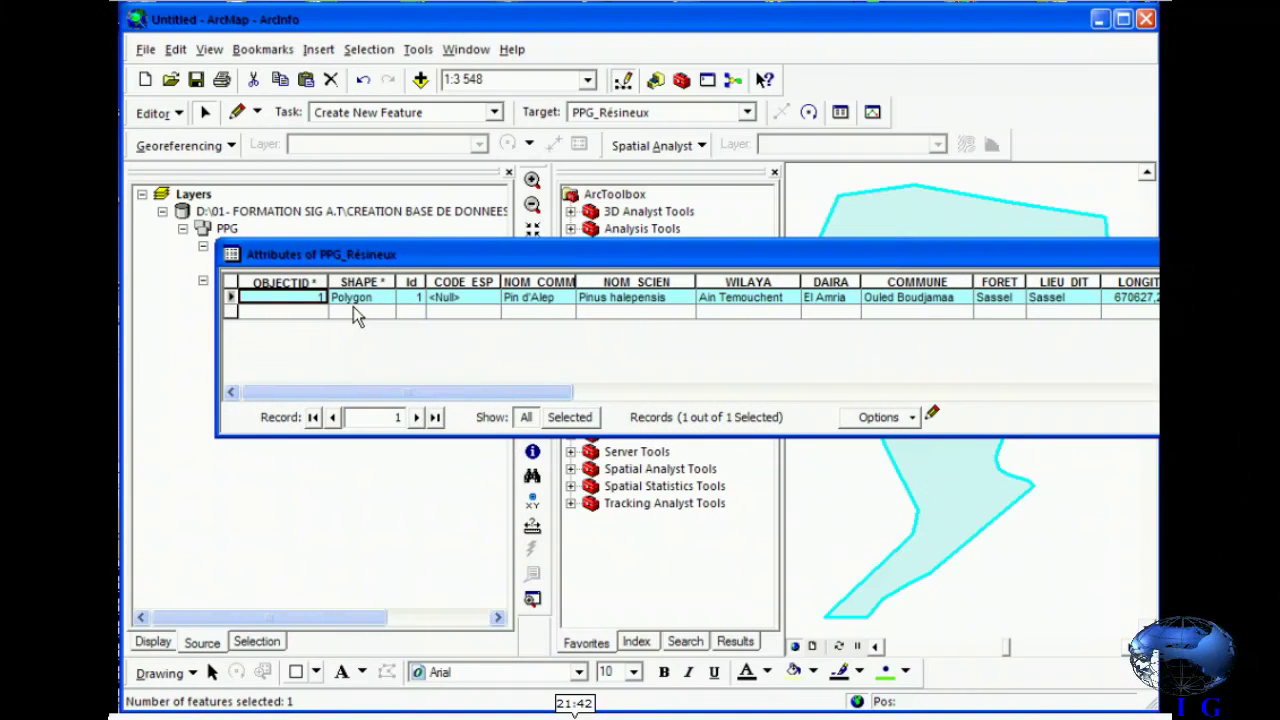
click(455, 298)
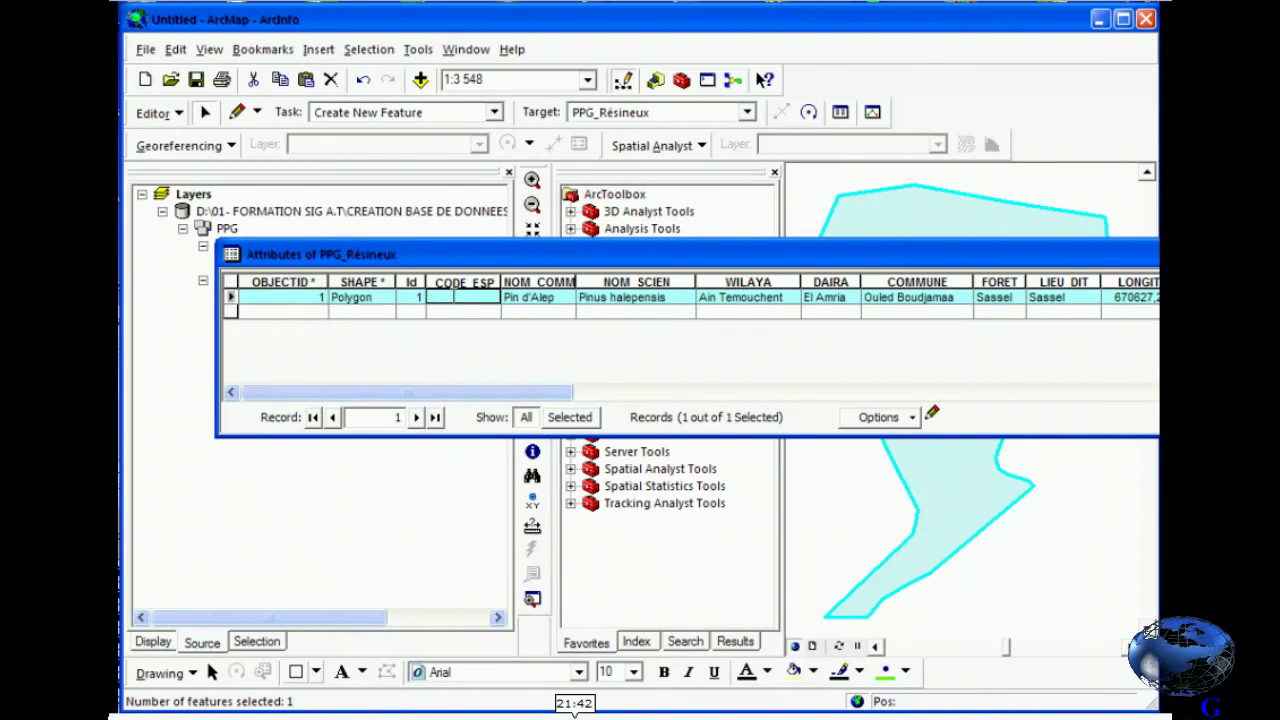
click(476, 313)
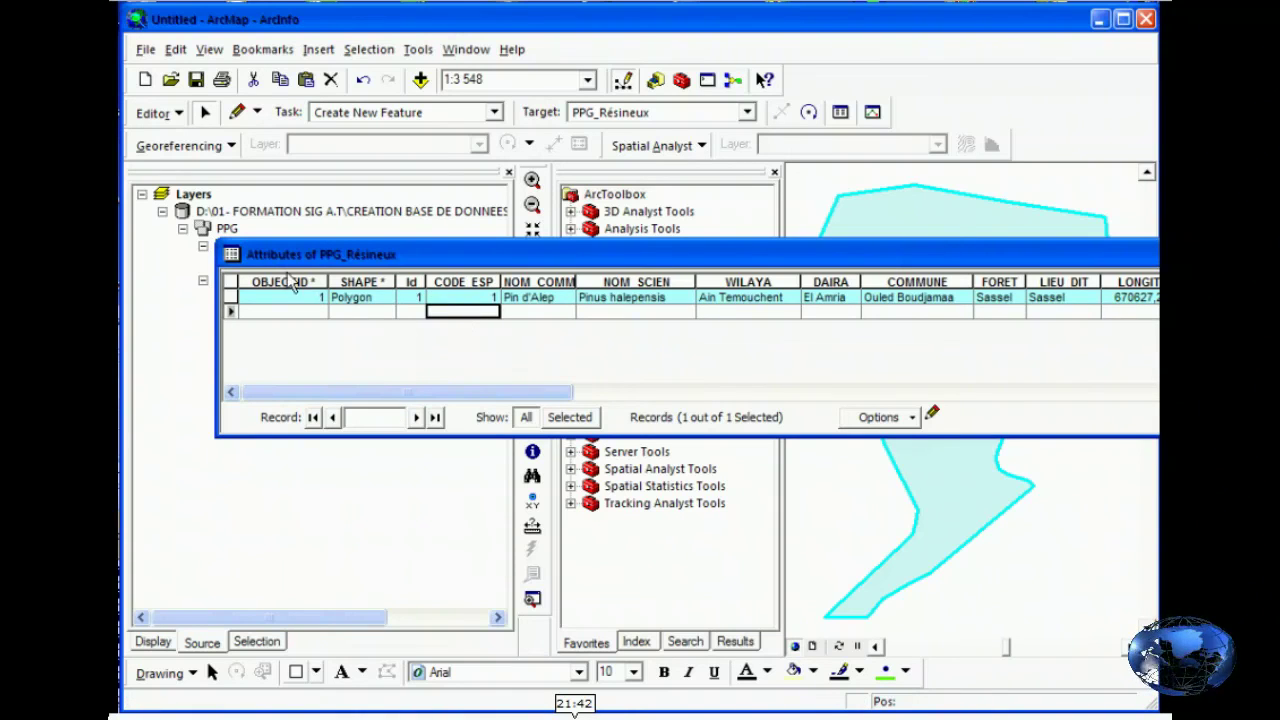
Save the edits, stop the edit session and close the PPG_Résineux attribute table.
click(157, 112)
click(184, 198)
click(157, 112)
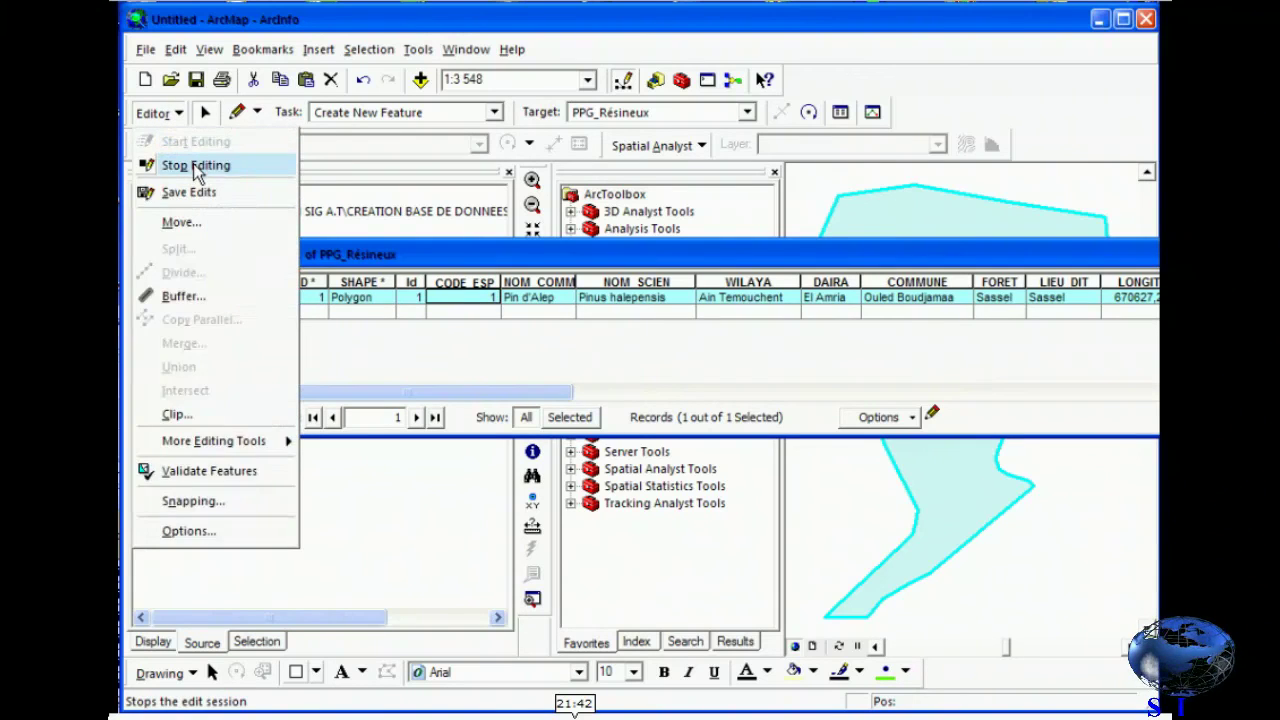
click(196, 166)
drag(716, 268, 388, 298)
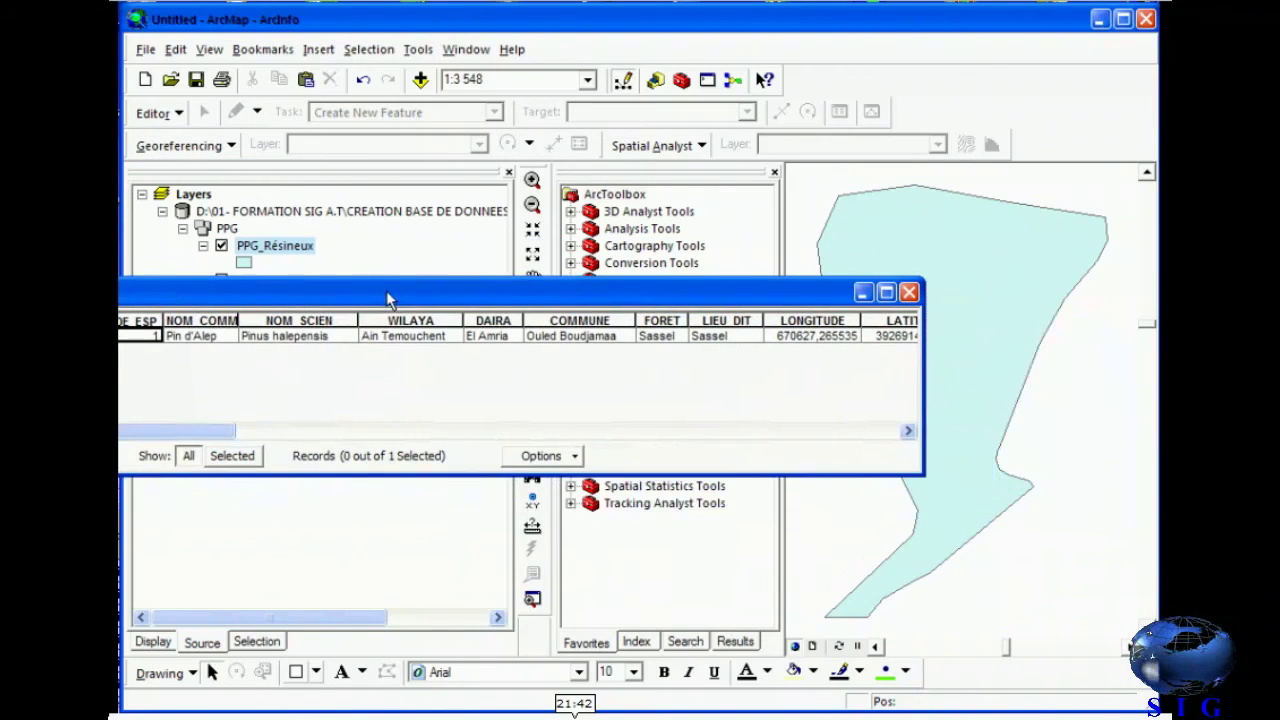
click(909, 292)
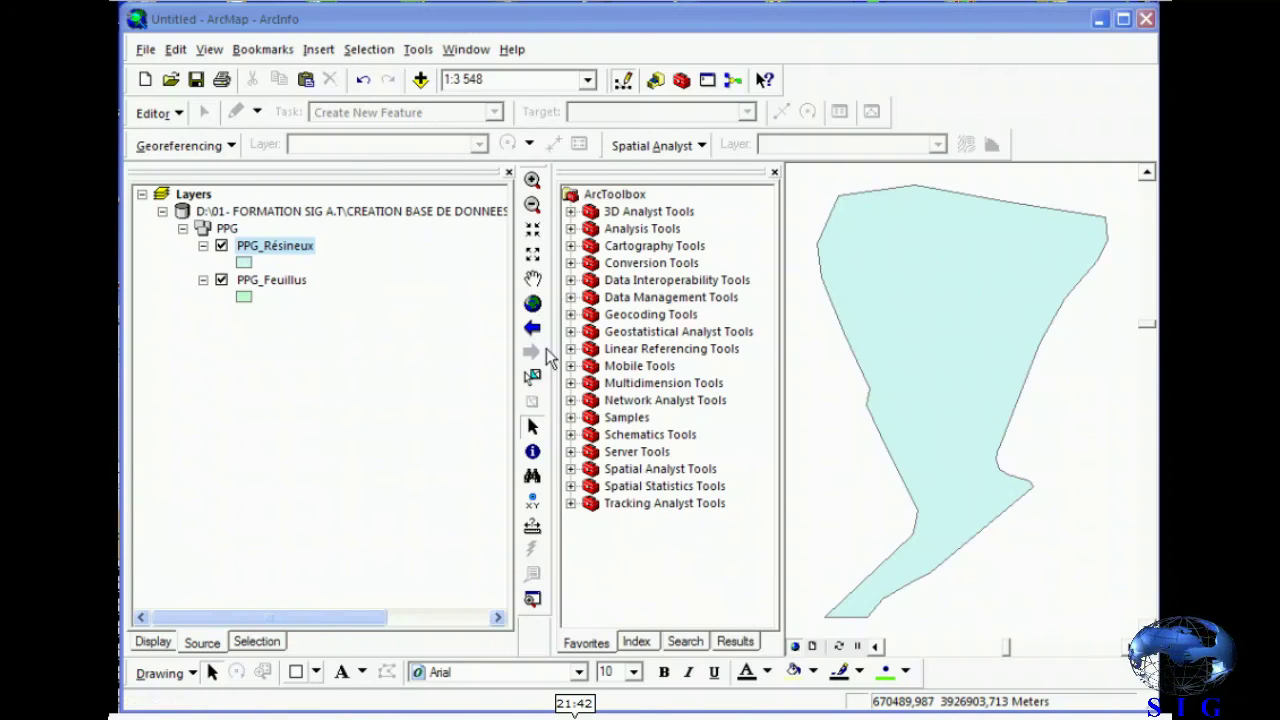
Identify the polygon again to check its CODE_ESP value, and close the Identify results.
click(532, 451)
click(954, 313)
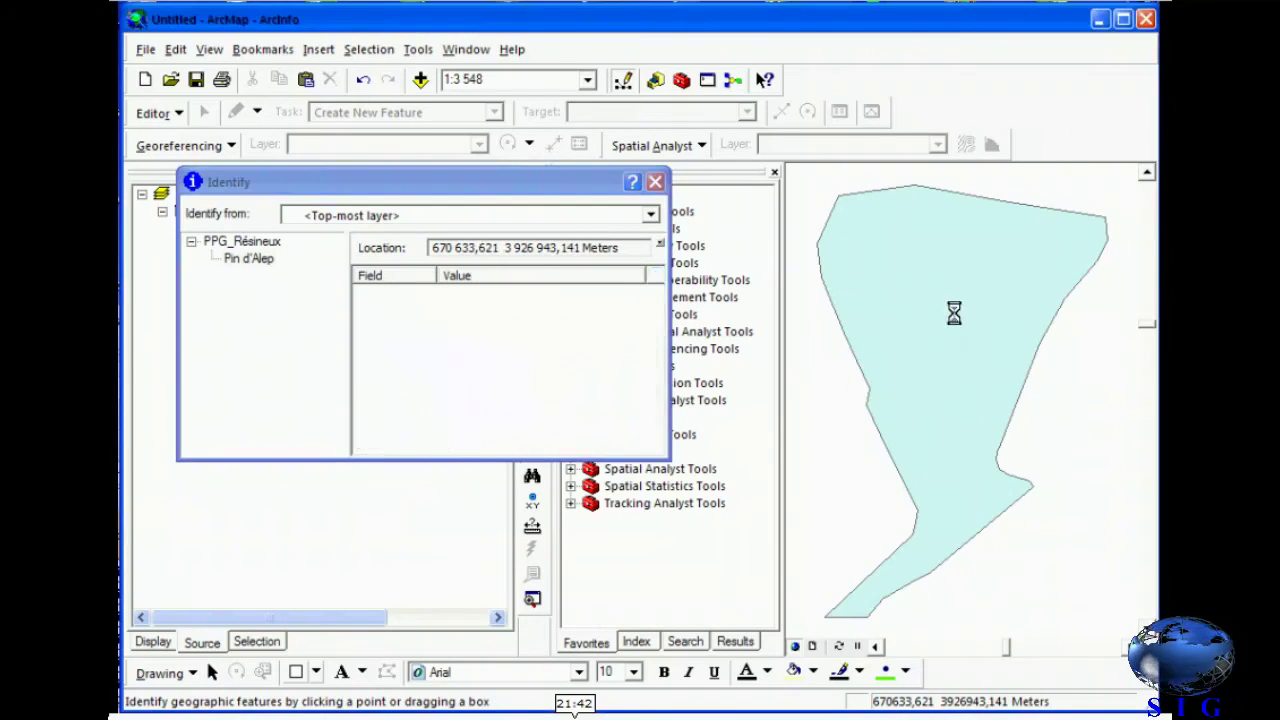
click(396, 339)
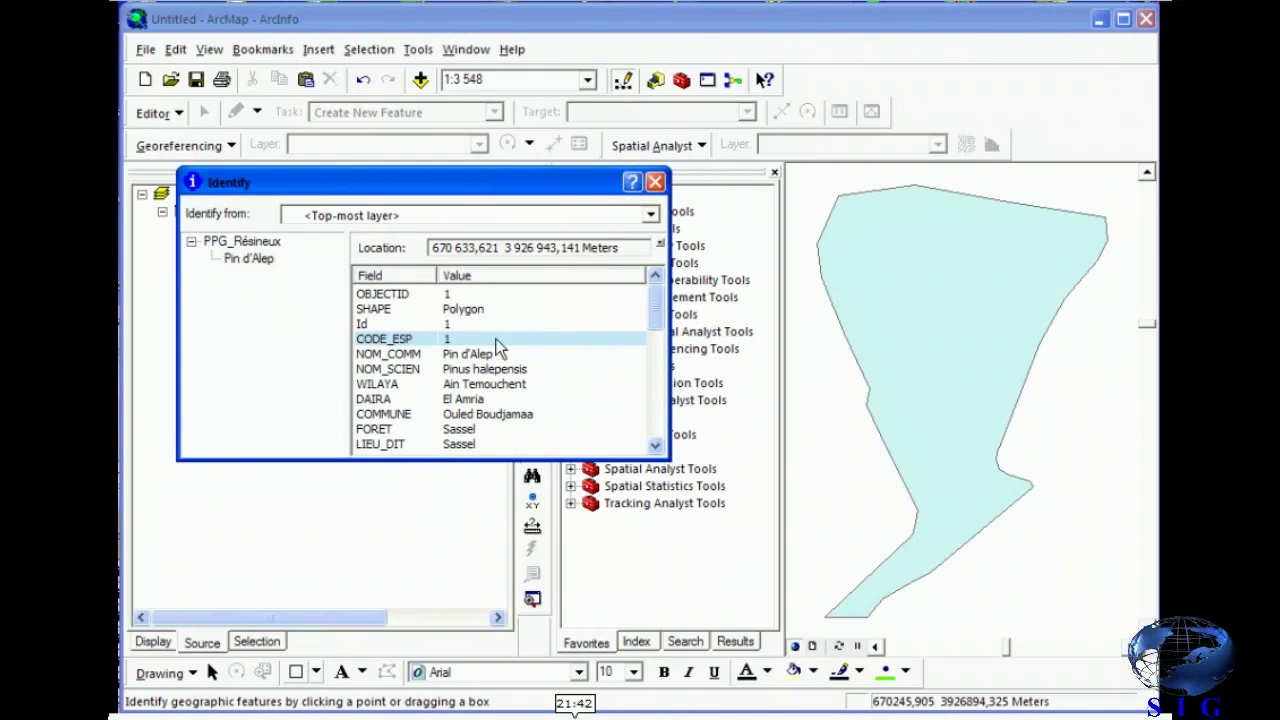
mouse_move(655, 315)
mouse_down()
mouse_move(656, 425)
mouse_move(657, 305)
mouse_up()
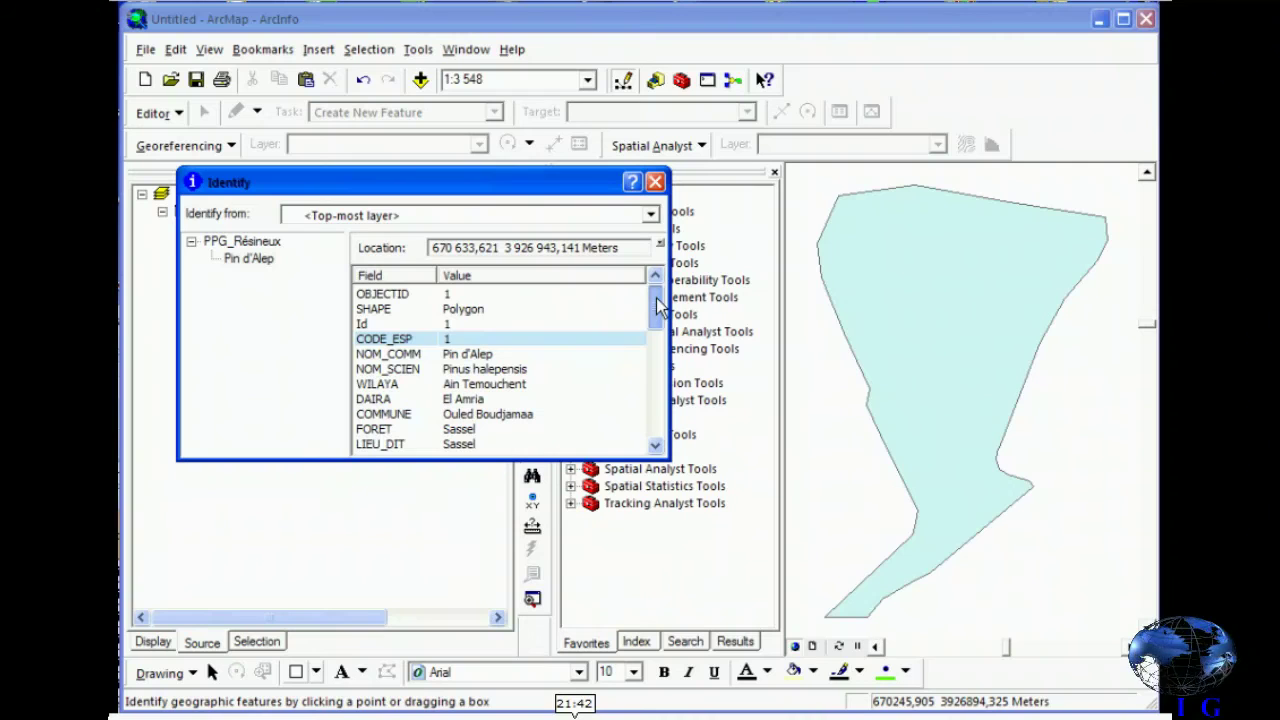
click(655, 184)
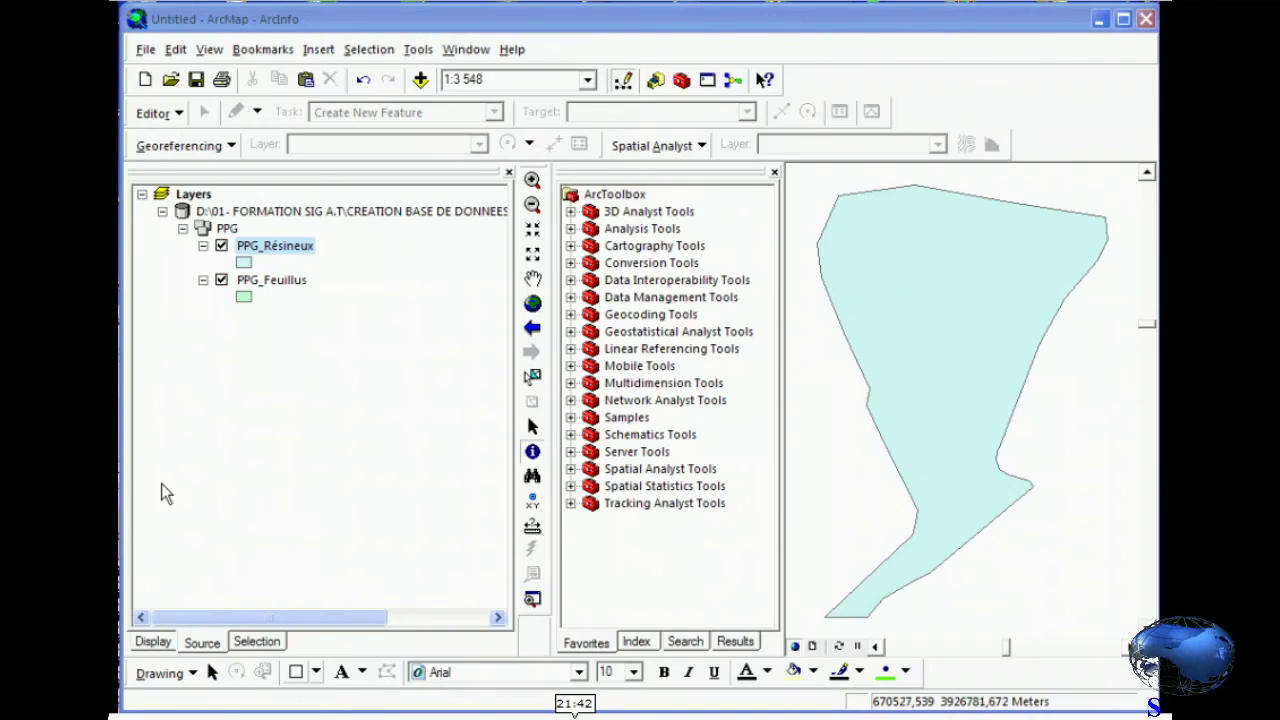
Set up an export of all records from the PPG_Résineux attribute table, naming the output table PPG AT.dbf.
right_click(288, 246)
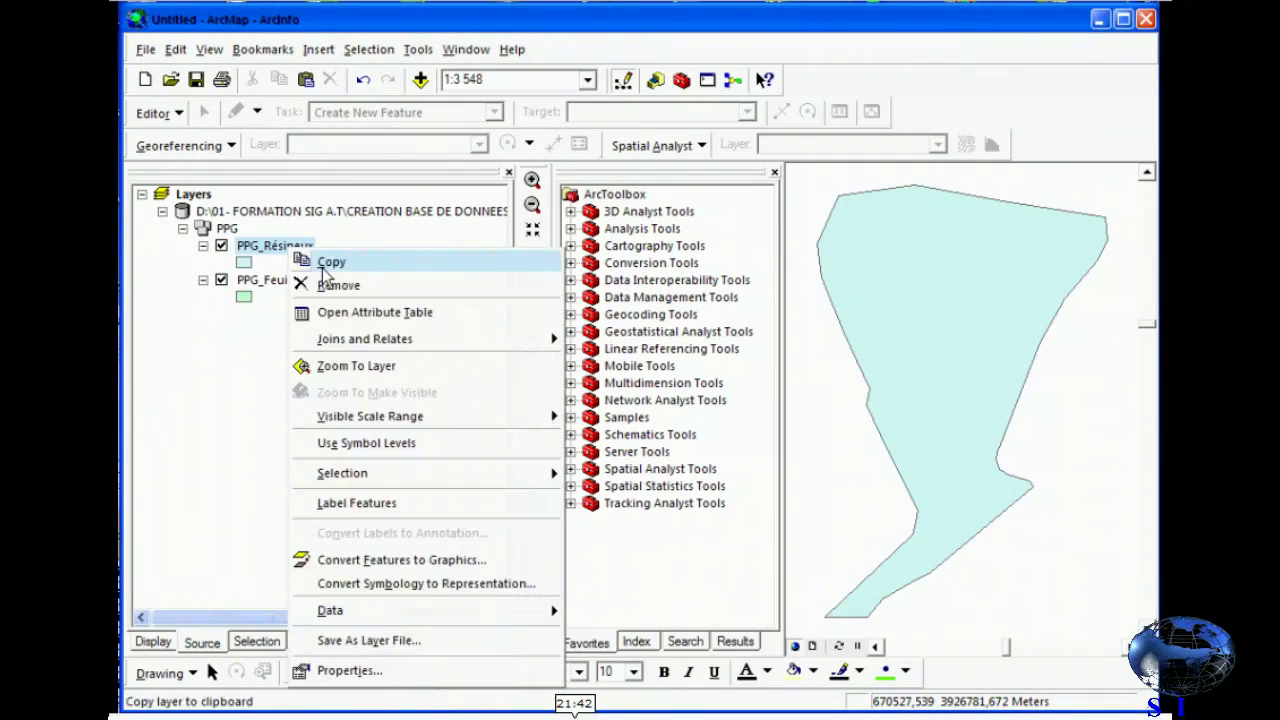
click(338, 313)
drag(372, 308, 623, 206)
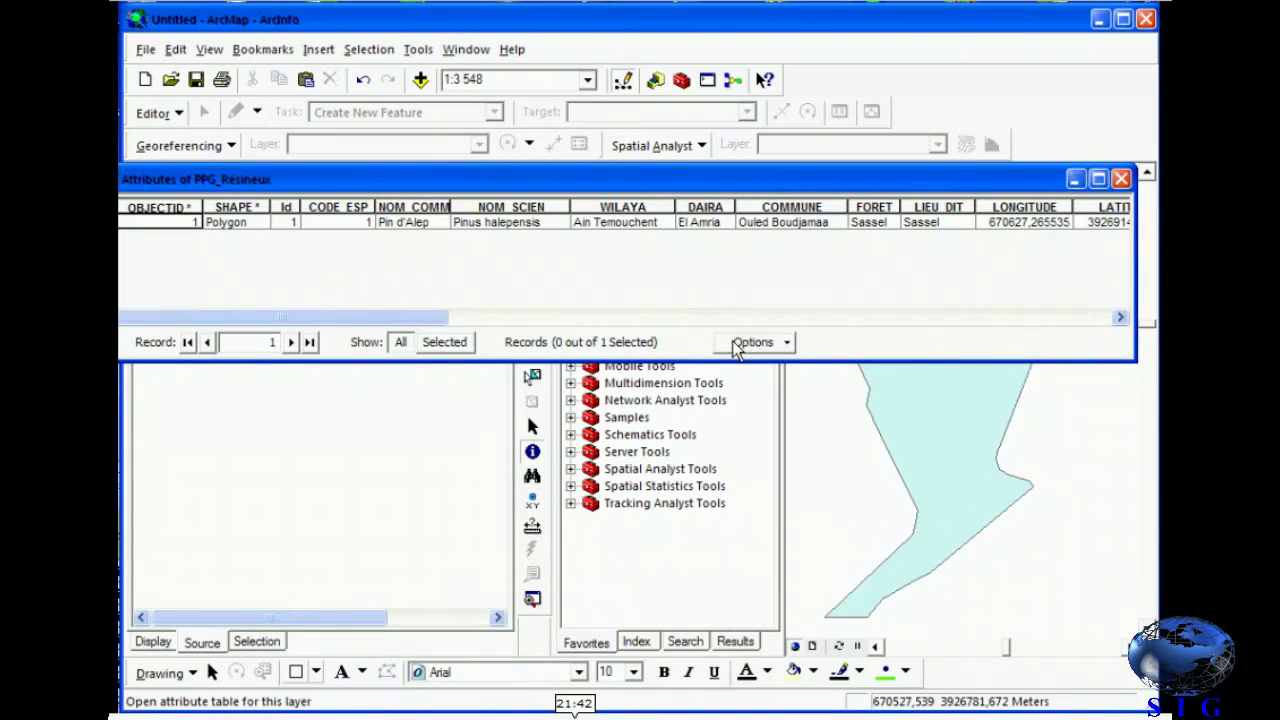
click(740, 342)
click(790, 713)
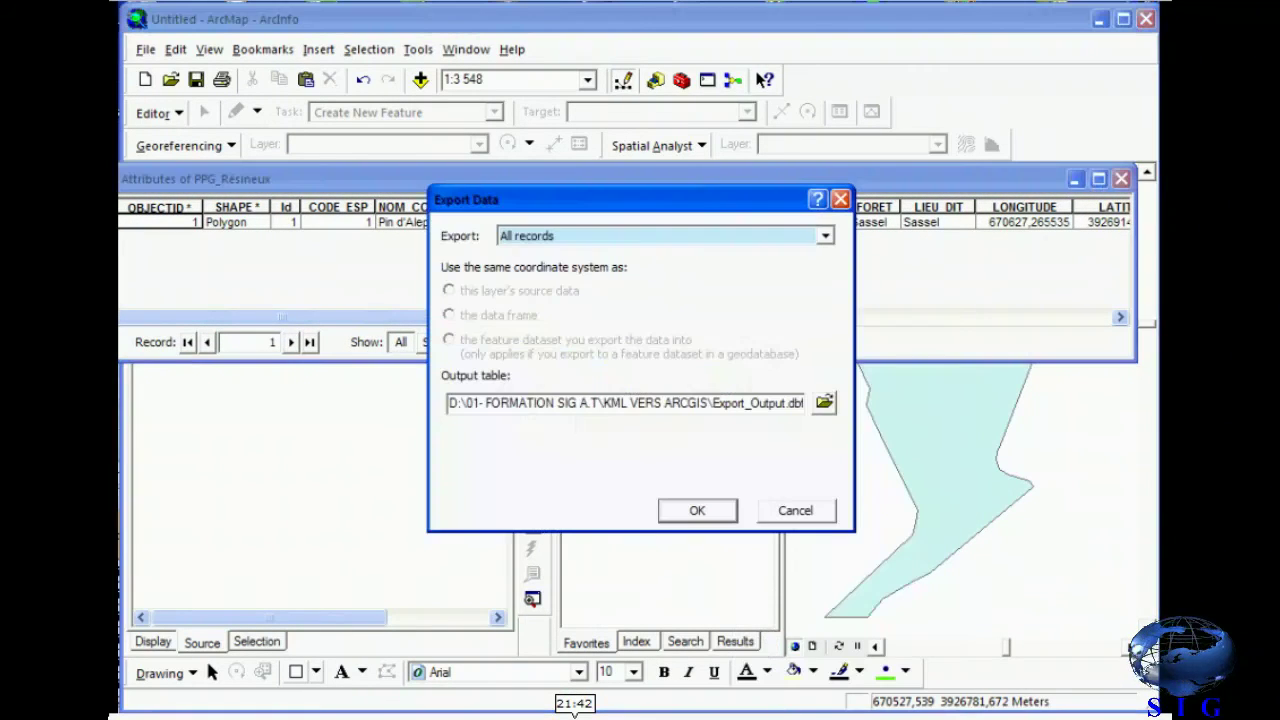
click(782, 403)
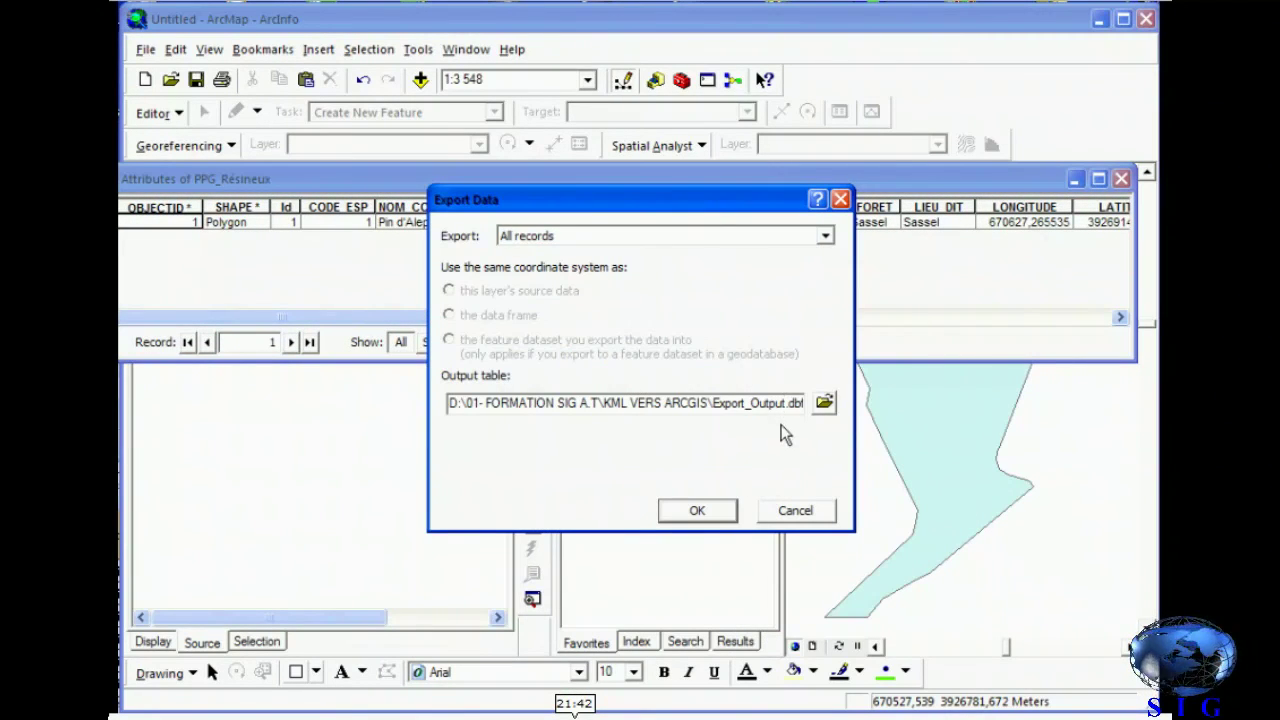
key(BackSpace)
key(BackSpace)
key(BackSpace)
key(BackSpace)
key(BackSpace)
key(BackSpace)
text(t)
key(BackSpace)
text(PP)
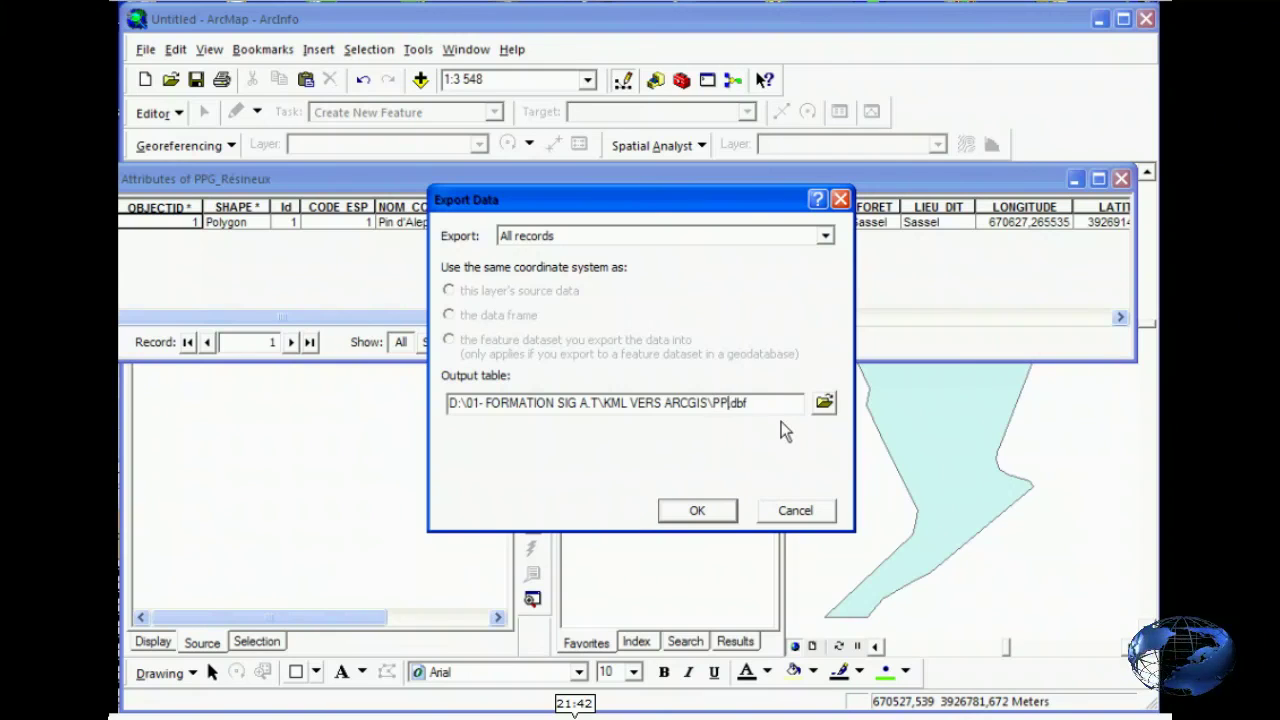
text(G AT)
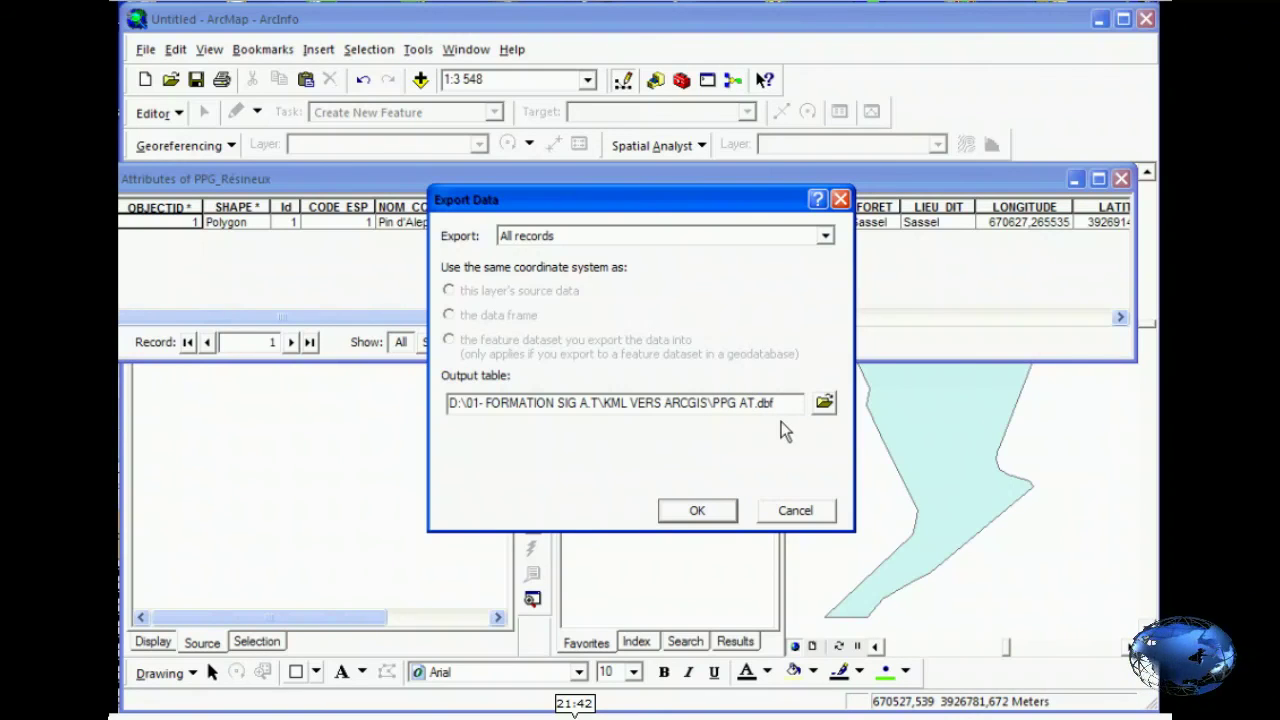
Create a folder named PPG DBF in 01- FORMATION SIG A.T and set it as the output location for PPG AT.dbf.
click(824, 403)
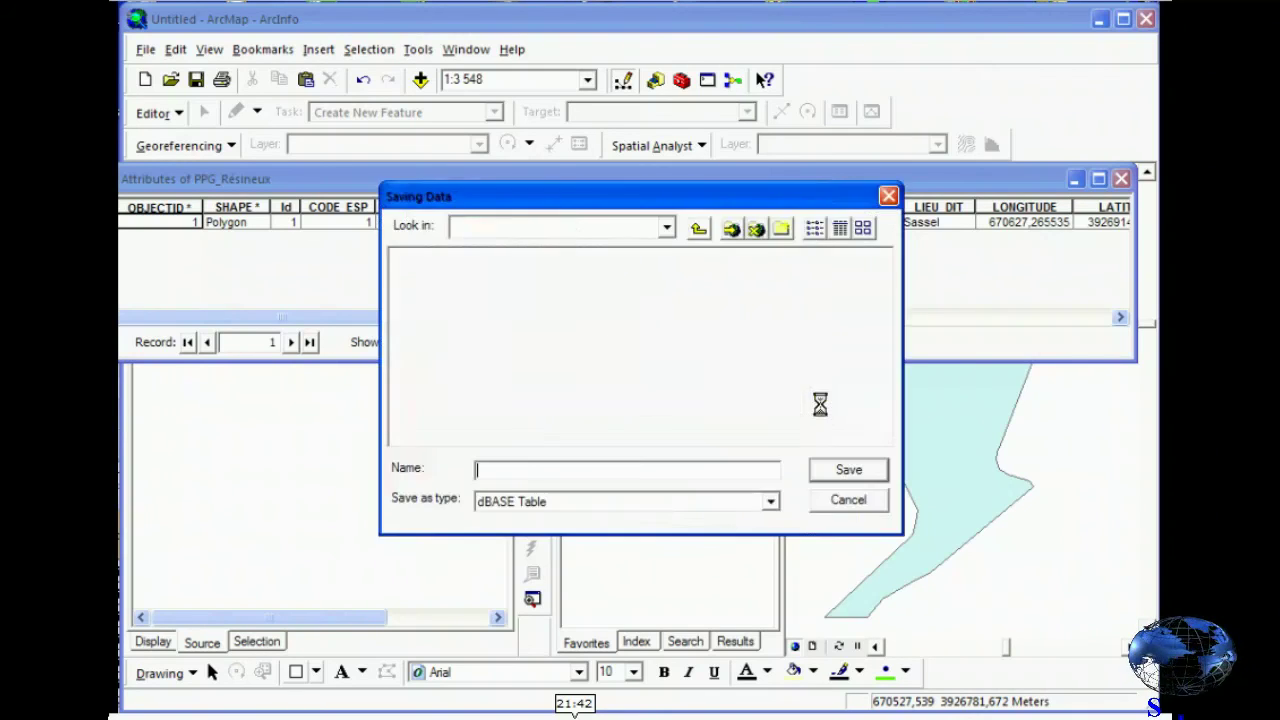
click(698, 229)
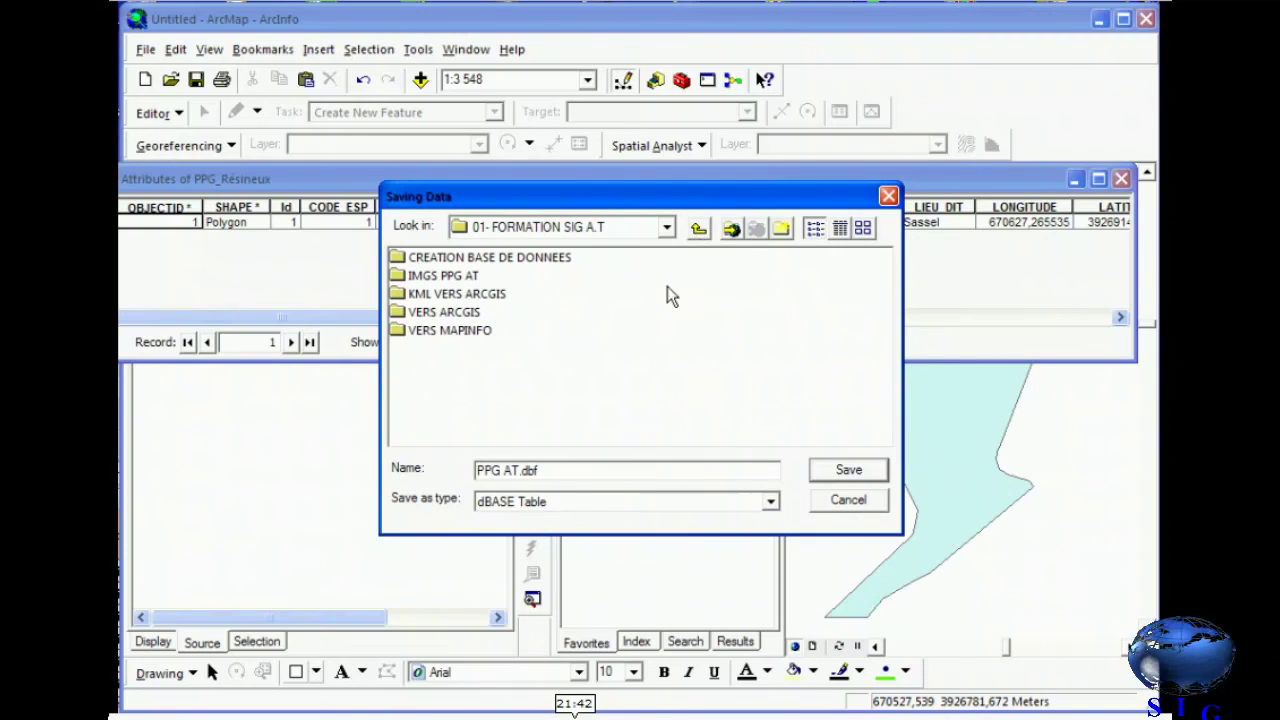
click(781, 229)
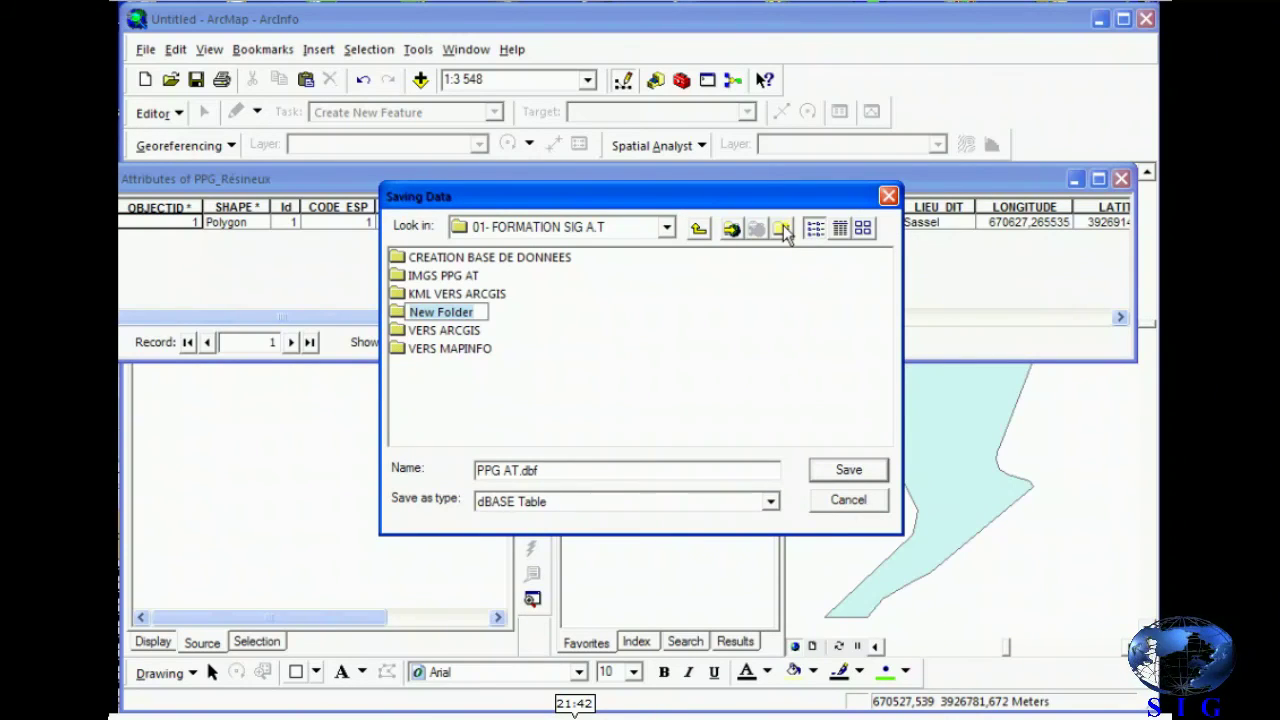
text(PPG DBF)
click(531, 374)
double_click(440, 312)
click(850, 475)
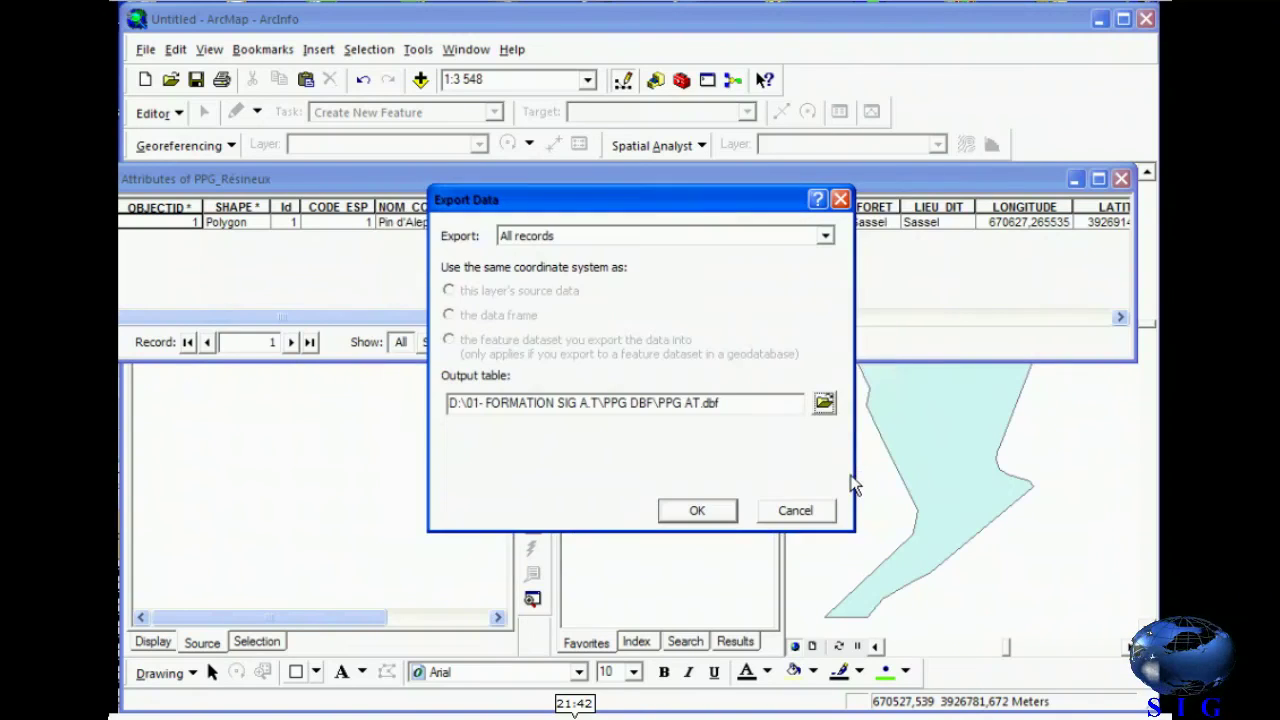
Run the PPG AT.dbf export without adding the new table to the map, and close the PPG_Résineux attribute table.
click(708, 514)
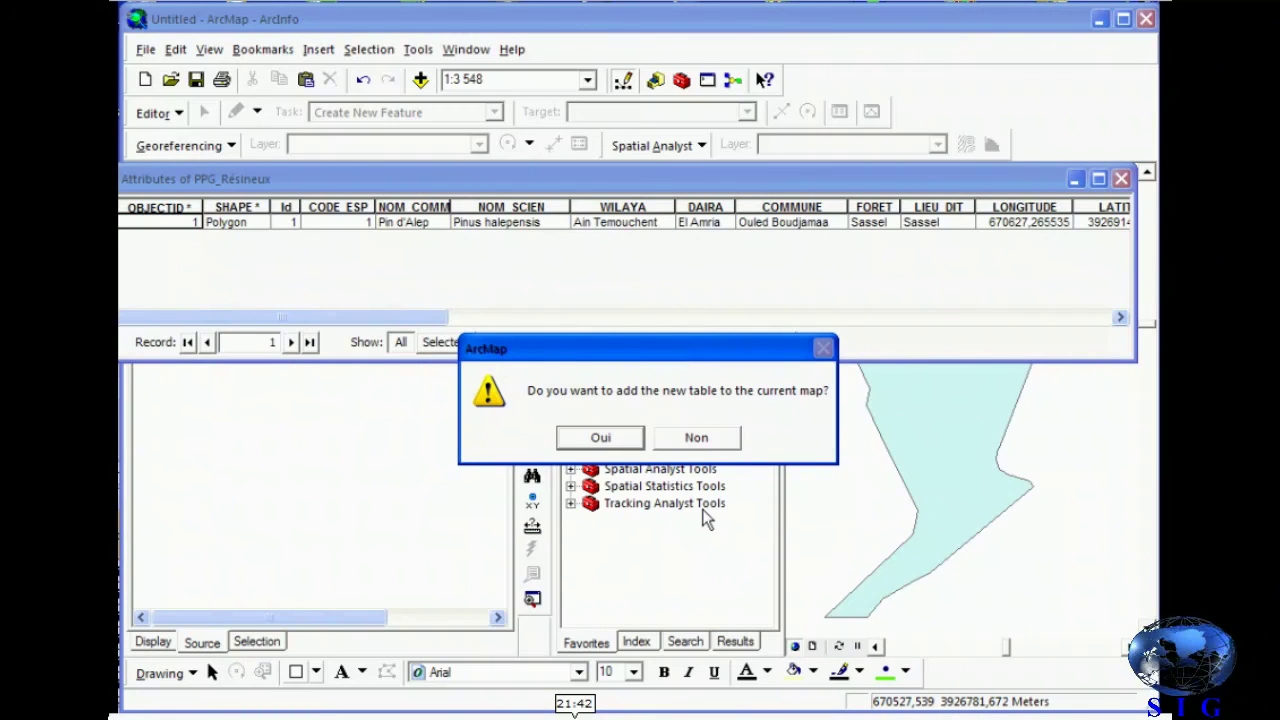
click(696, 437)
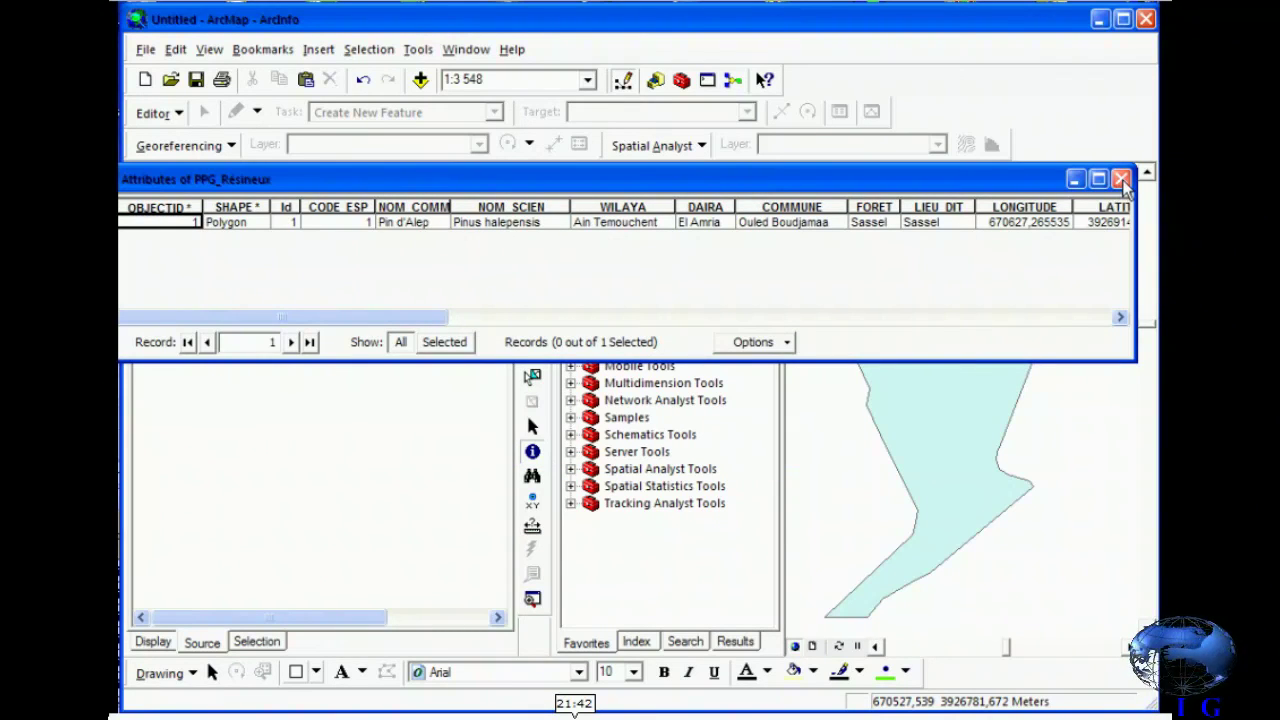
click(1122, 180)
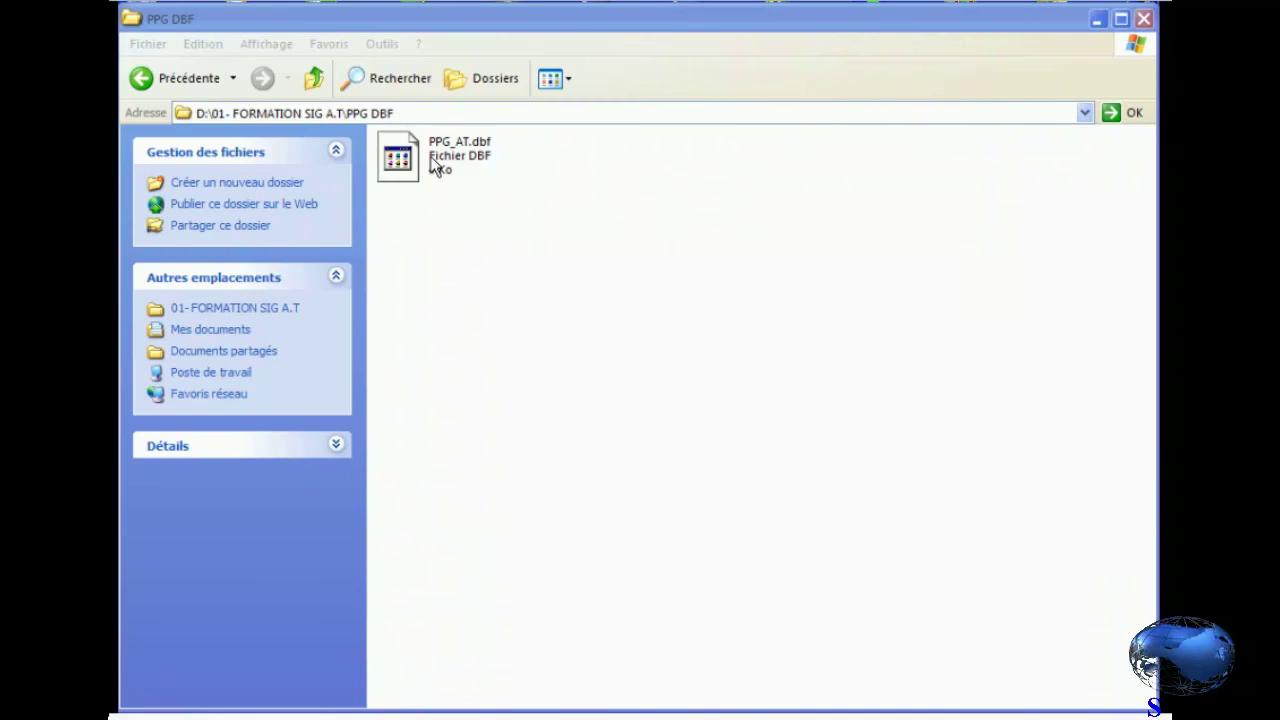
Open PPG_AT.dbf from the PPG DBF folder in Microsoft Office Excel, without making Excel the default program for this file type.
right_click(431, 158)
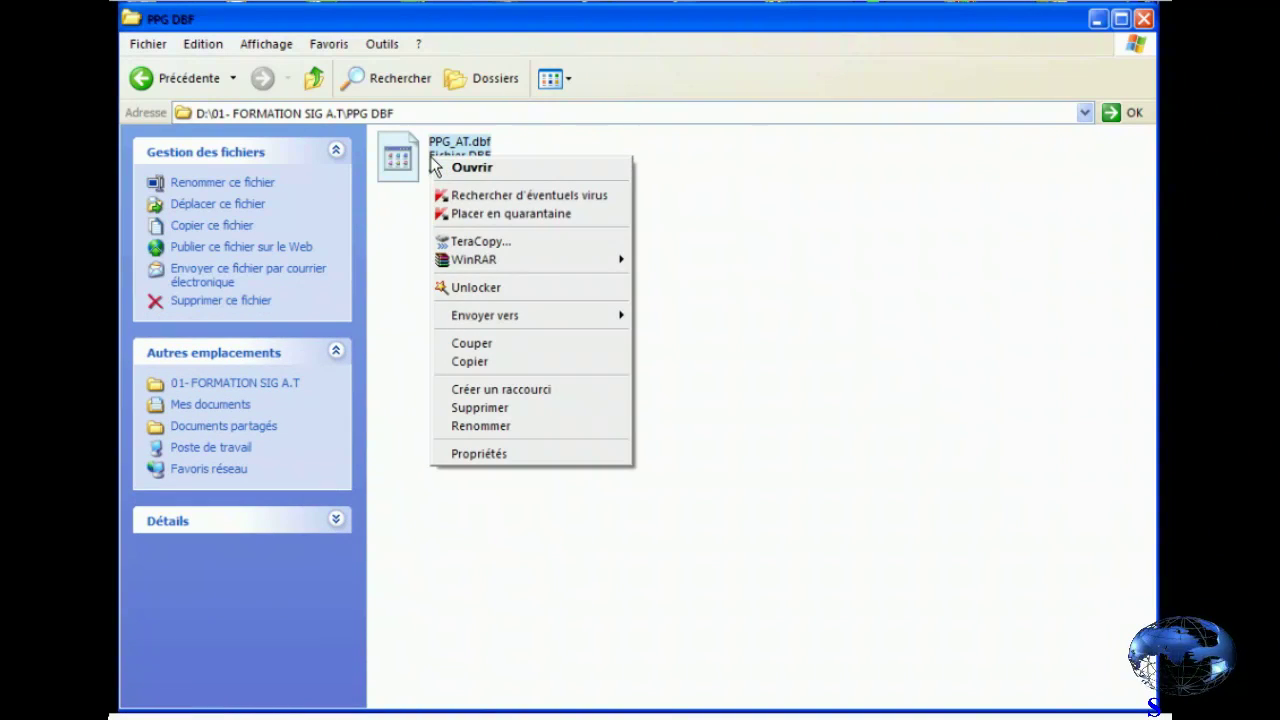
click(460, 166)
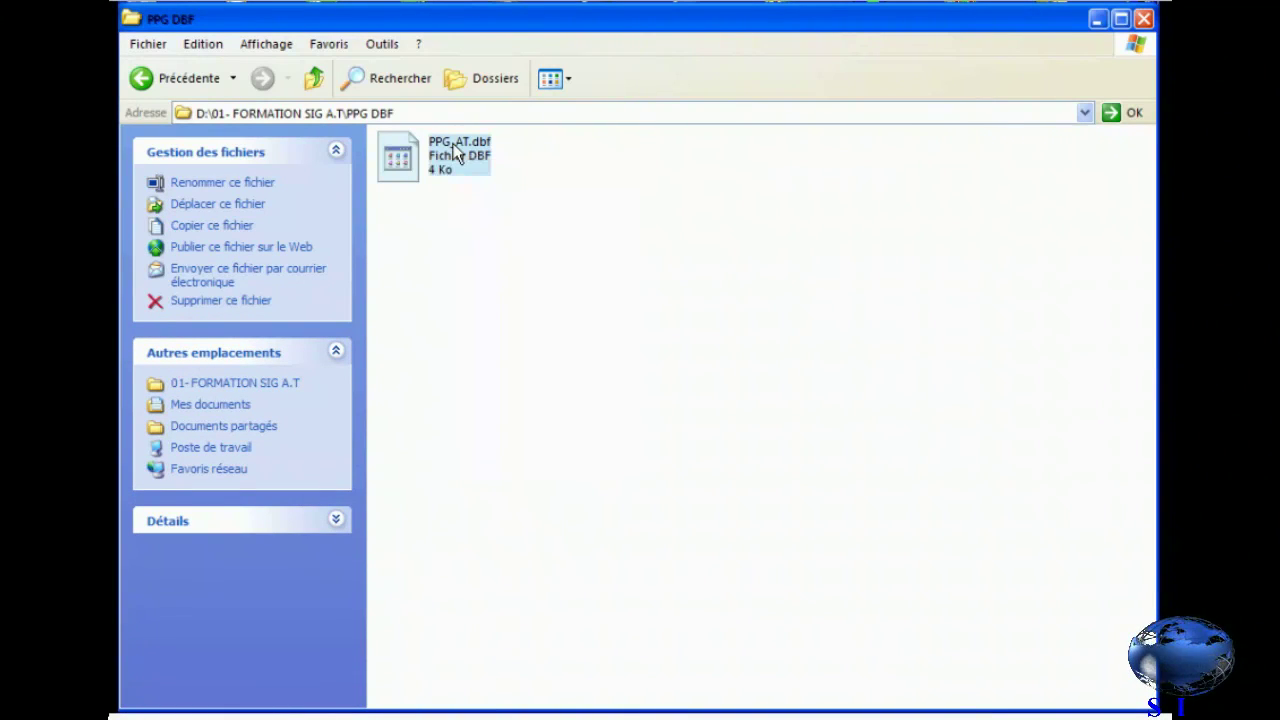
click(487, 445)
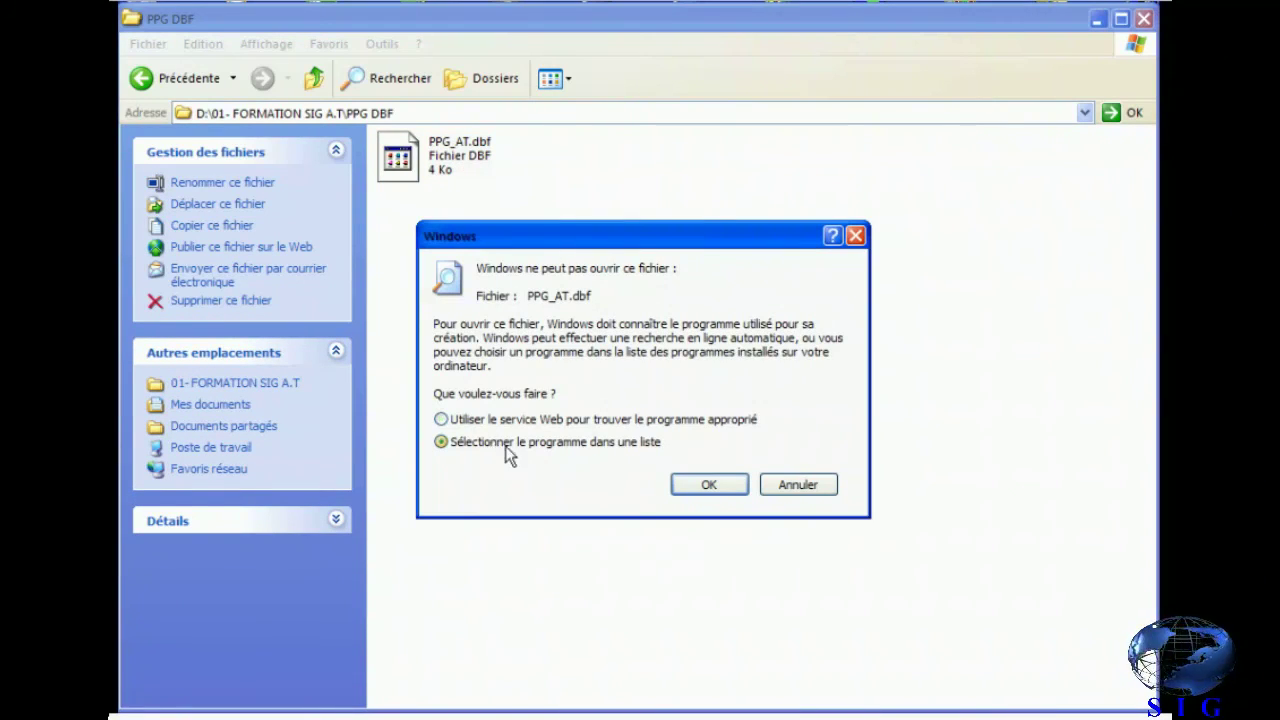
click(700, 485)
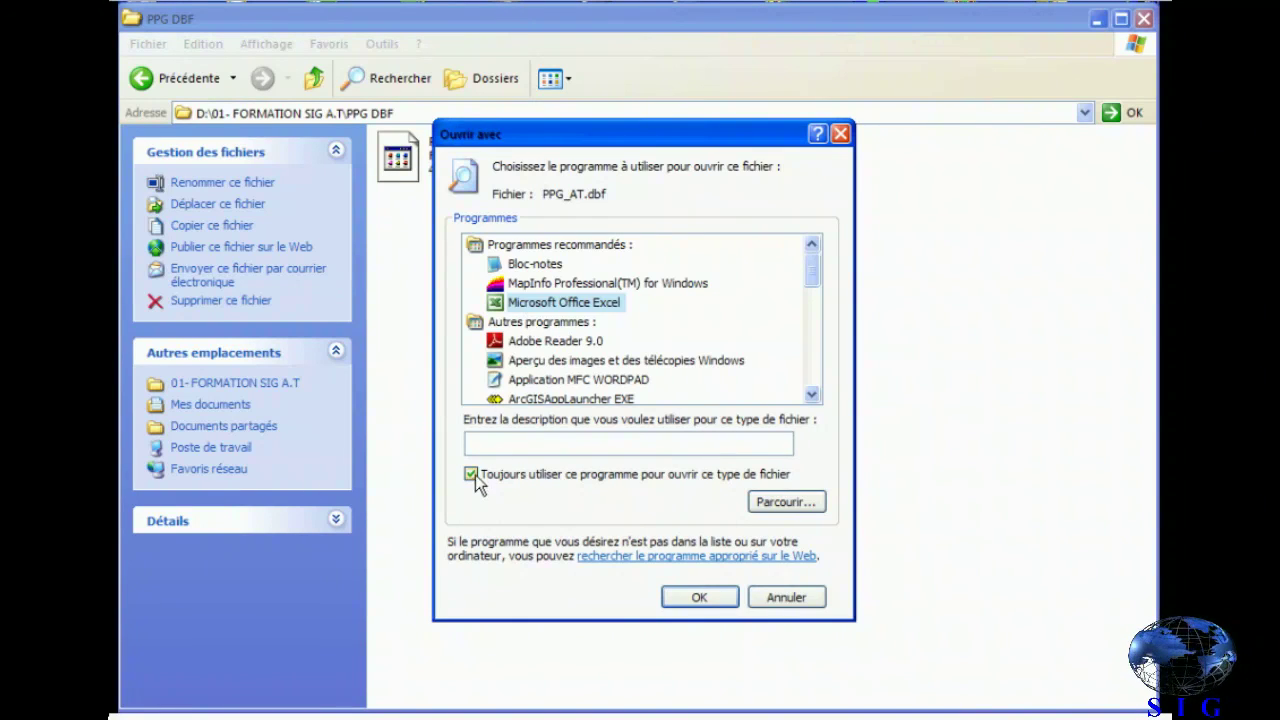
click(471, 474)
click(690, 600)
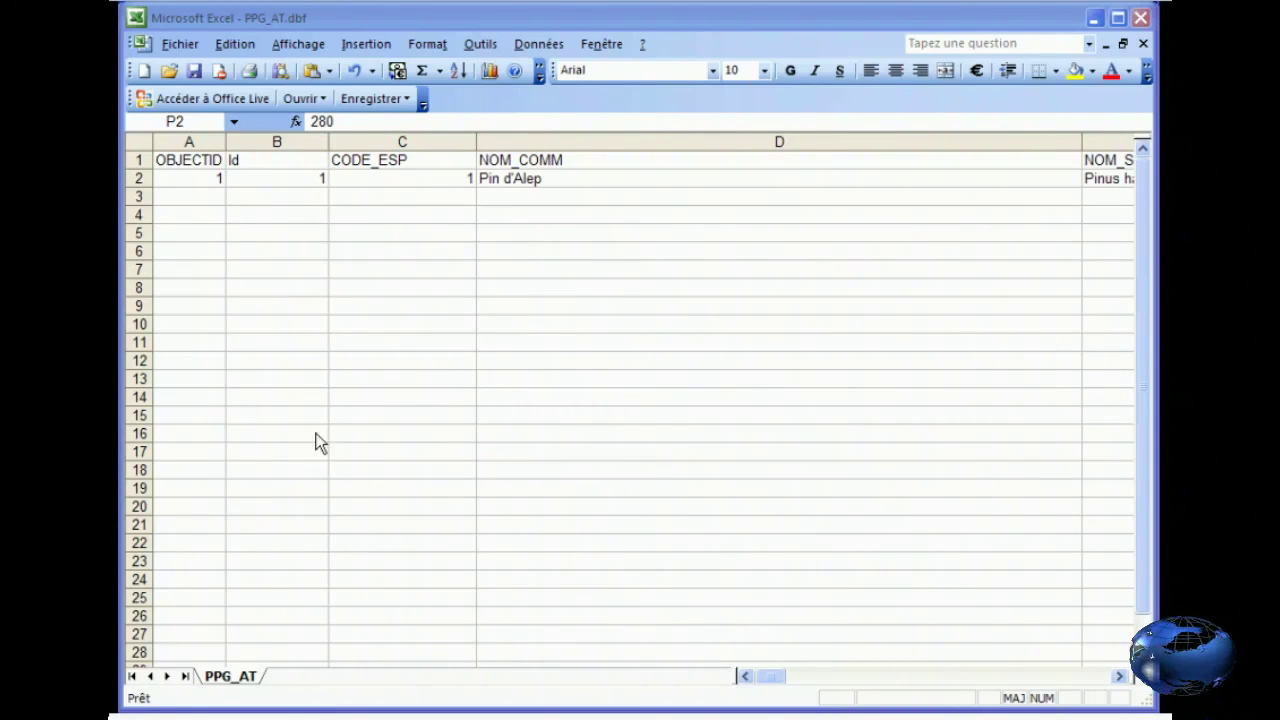
Fit all column widths to their contents and apply all borders to the table in rows 1 and 2.
double_click(328, 143)
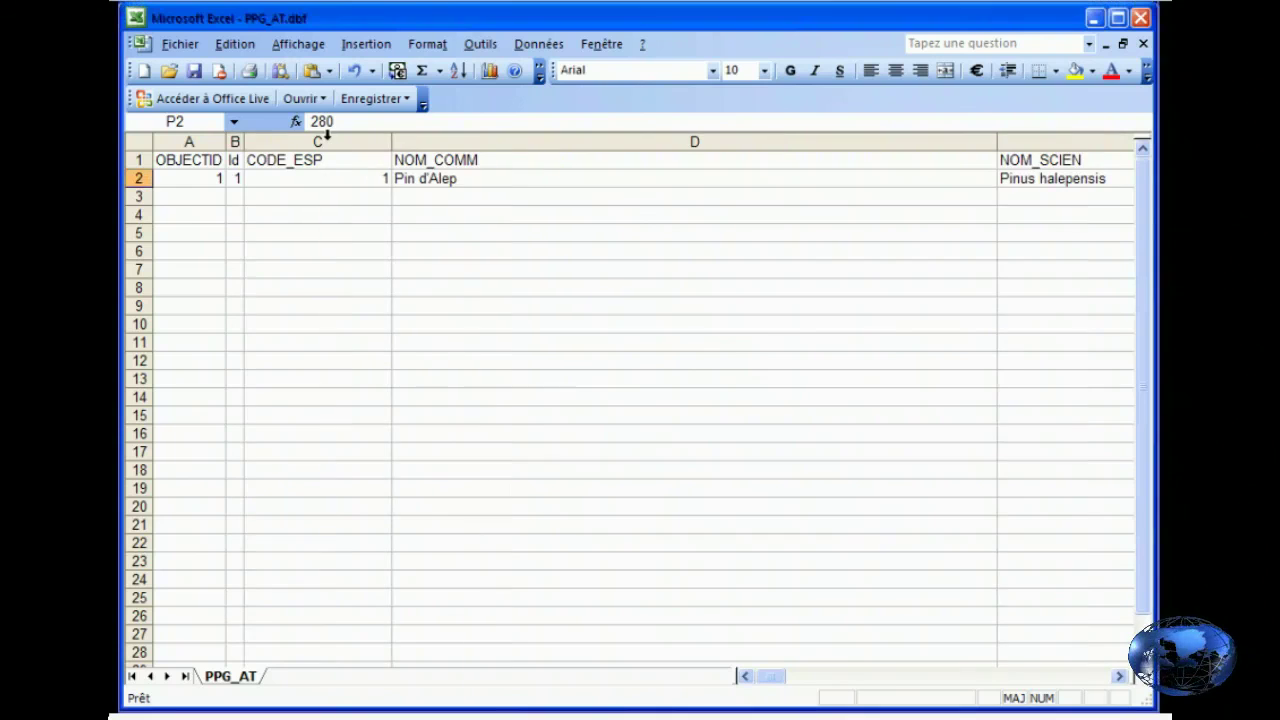
click(327, 141)
click(139, 141)
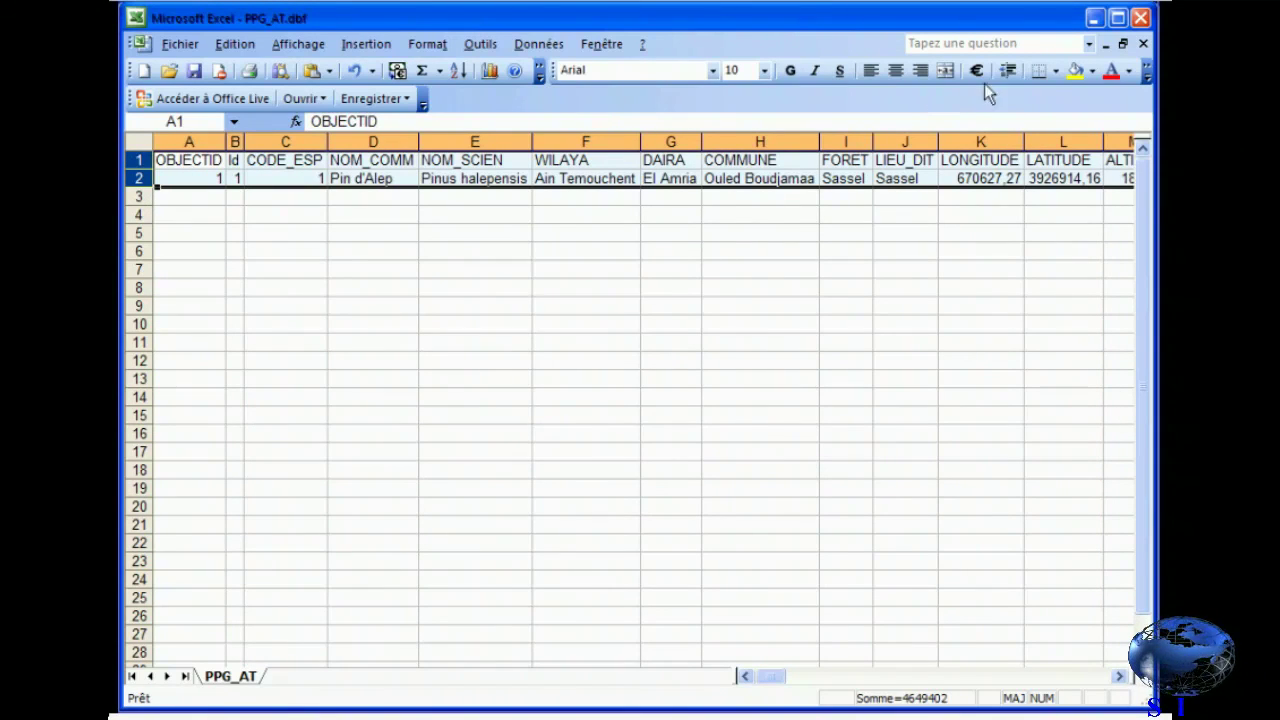
click(1056, 72)
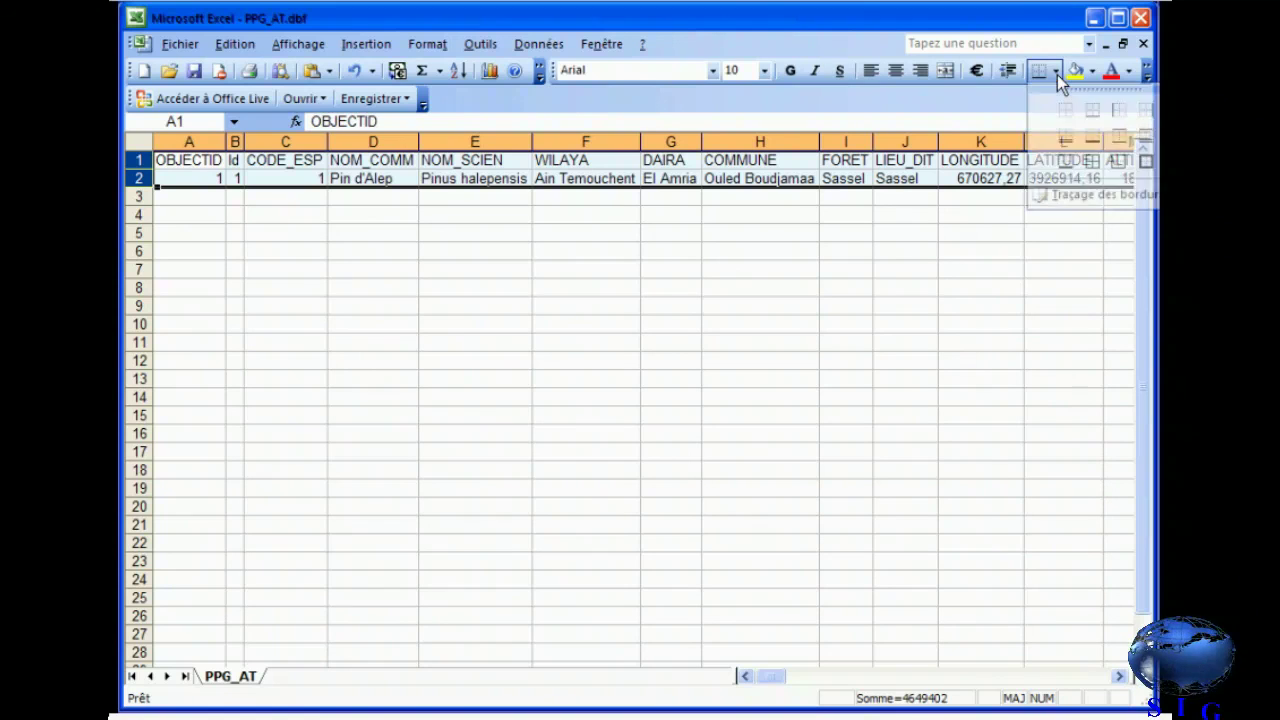
click(1098, 163)
click(936, 266)
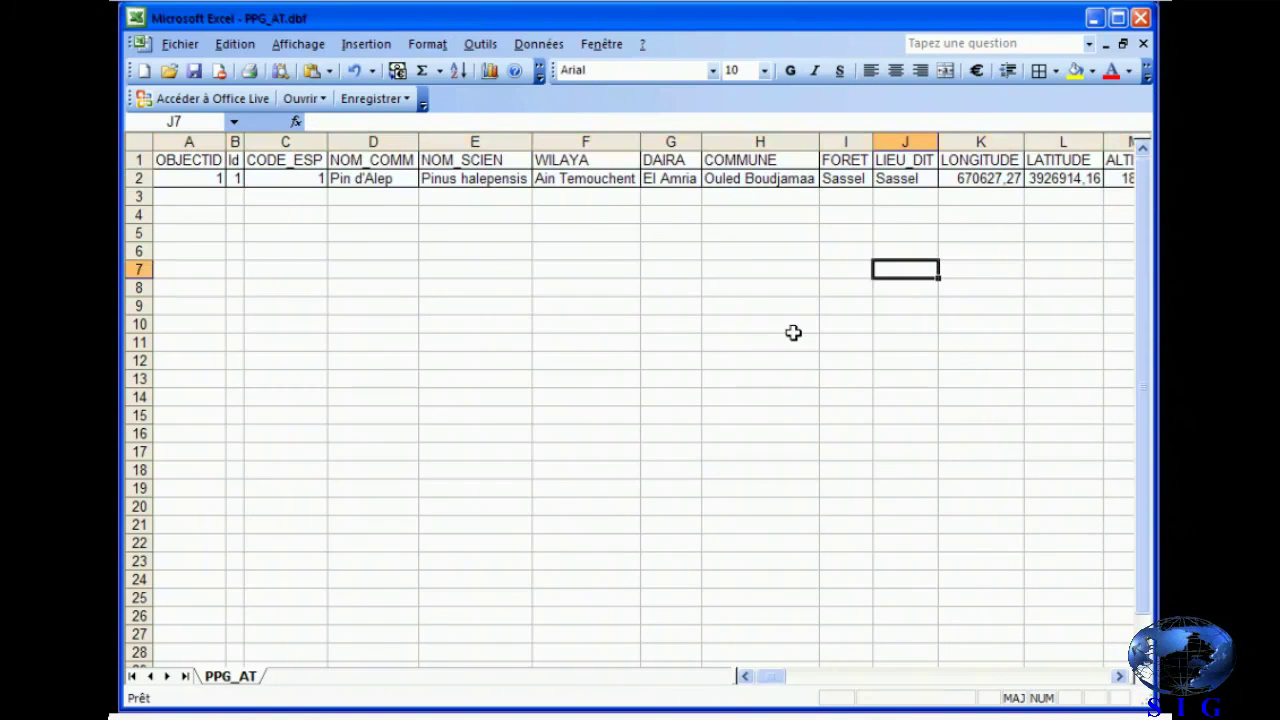
Save the table as the Excel workbook PPG_AT.xls in the PPG DBF folder, and close Excel and the folder window.
click(176, 46)
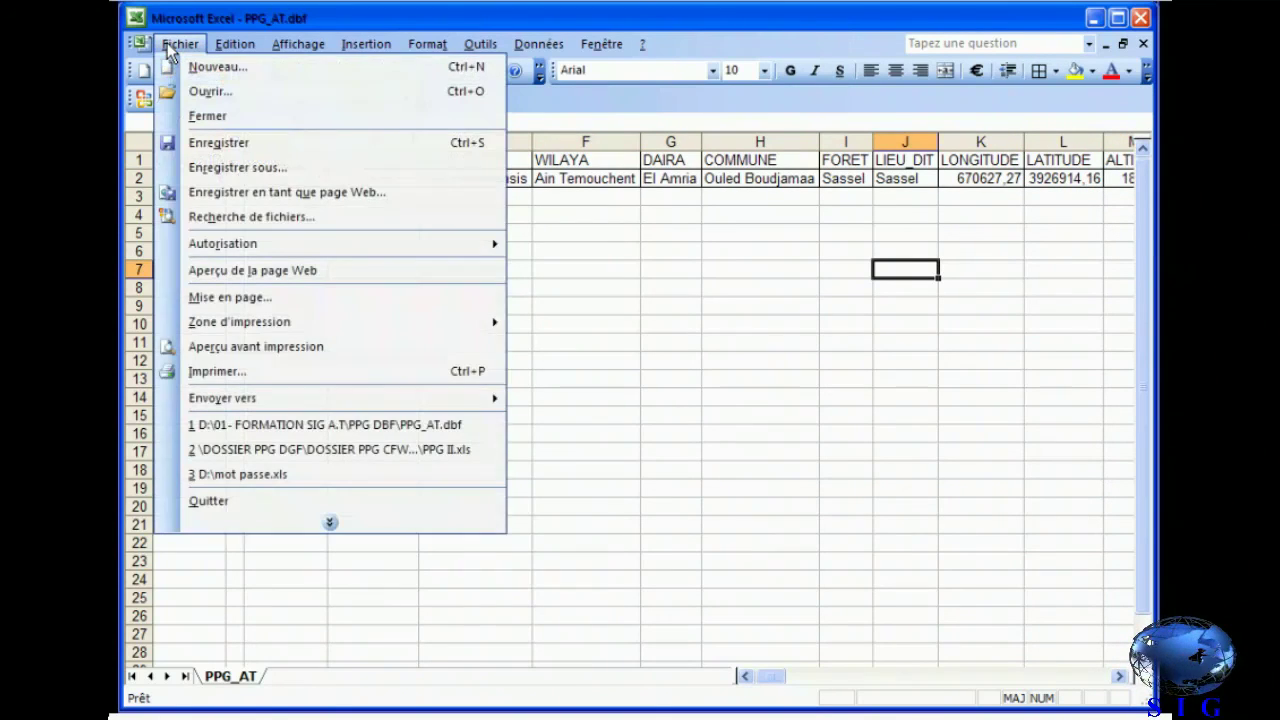
click(208, 166)
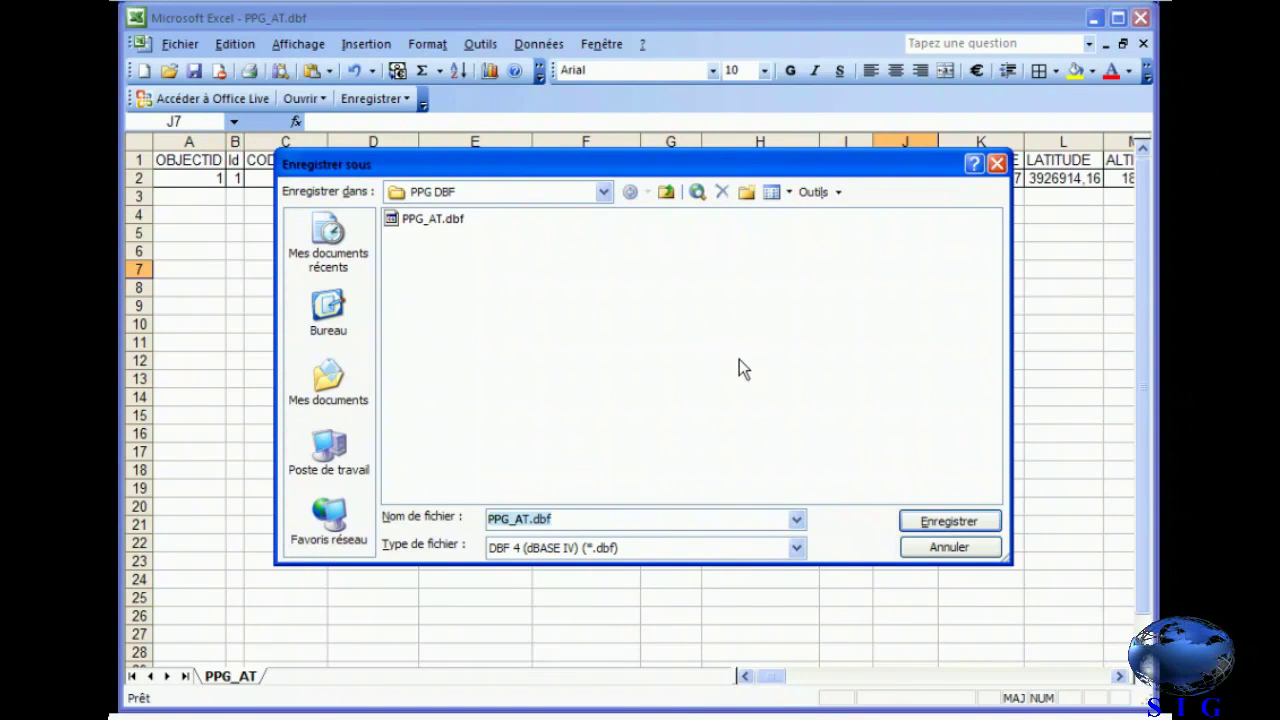
click(797, 548)
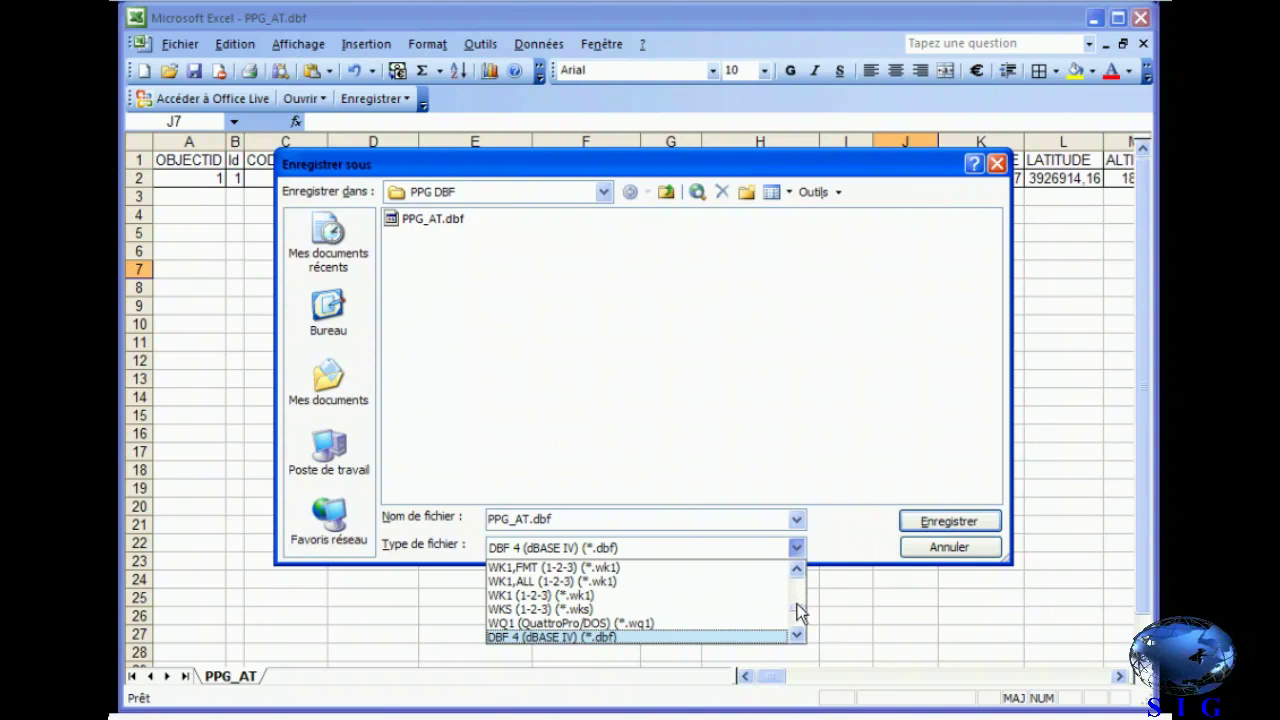
drag(797, 608, 797, 583)
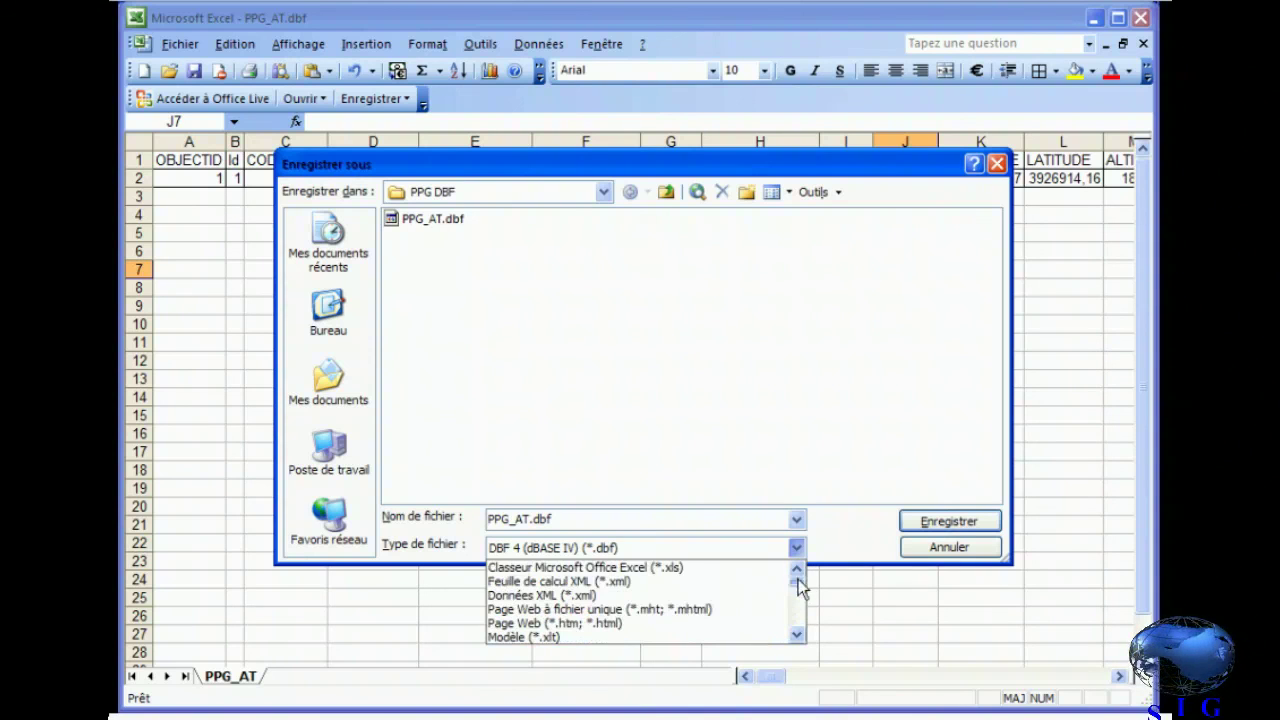
click(697, 567)
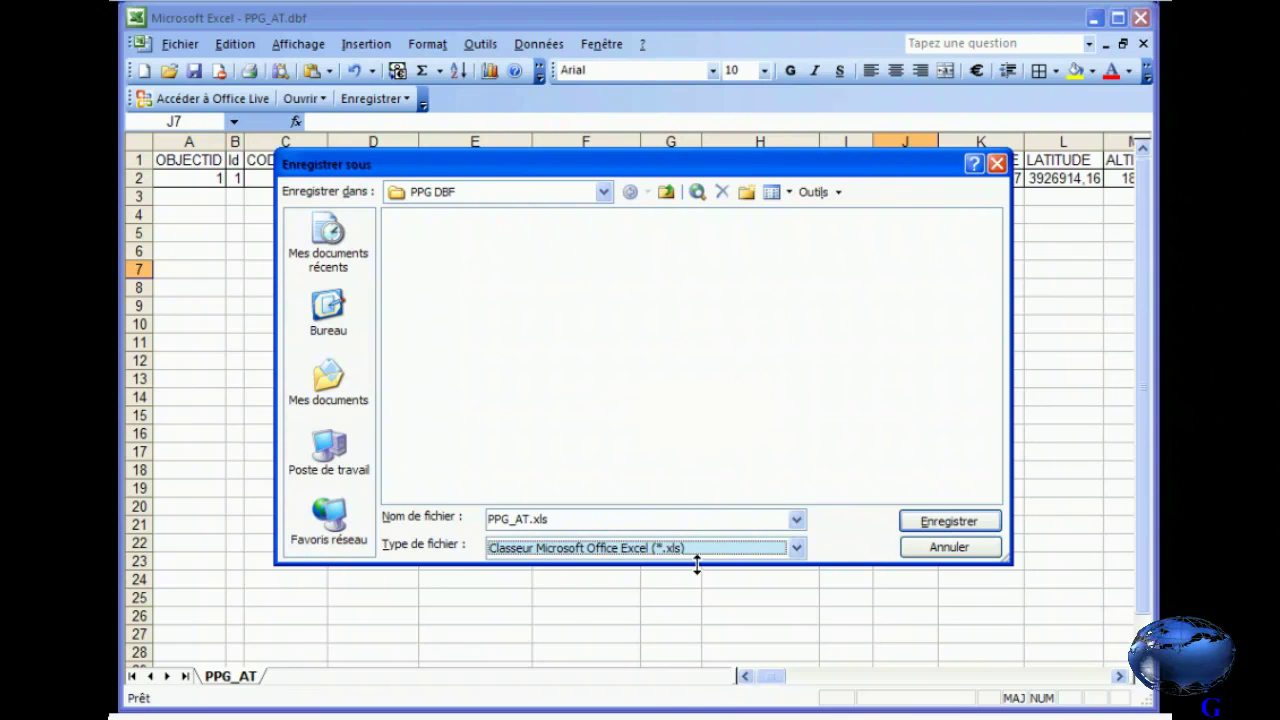
click(934, 520)
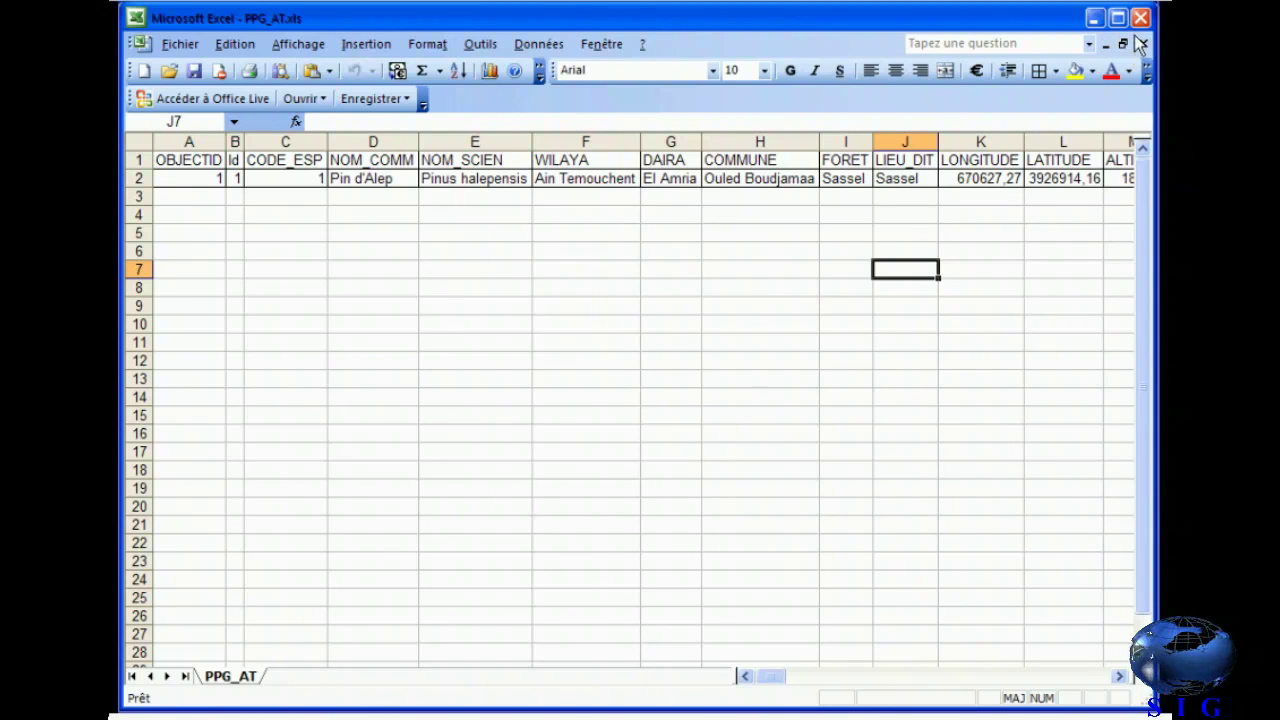
key(alt+F4)
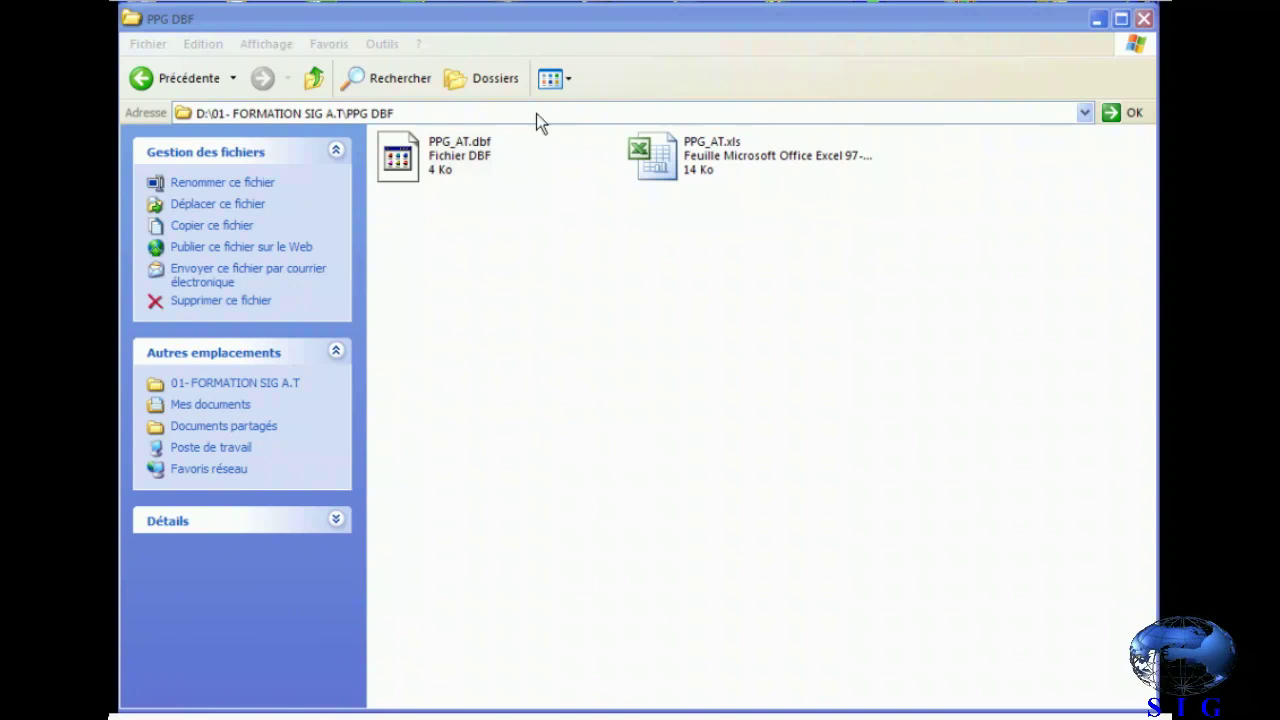
key(alt+F4)
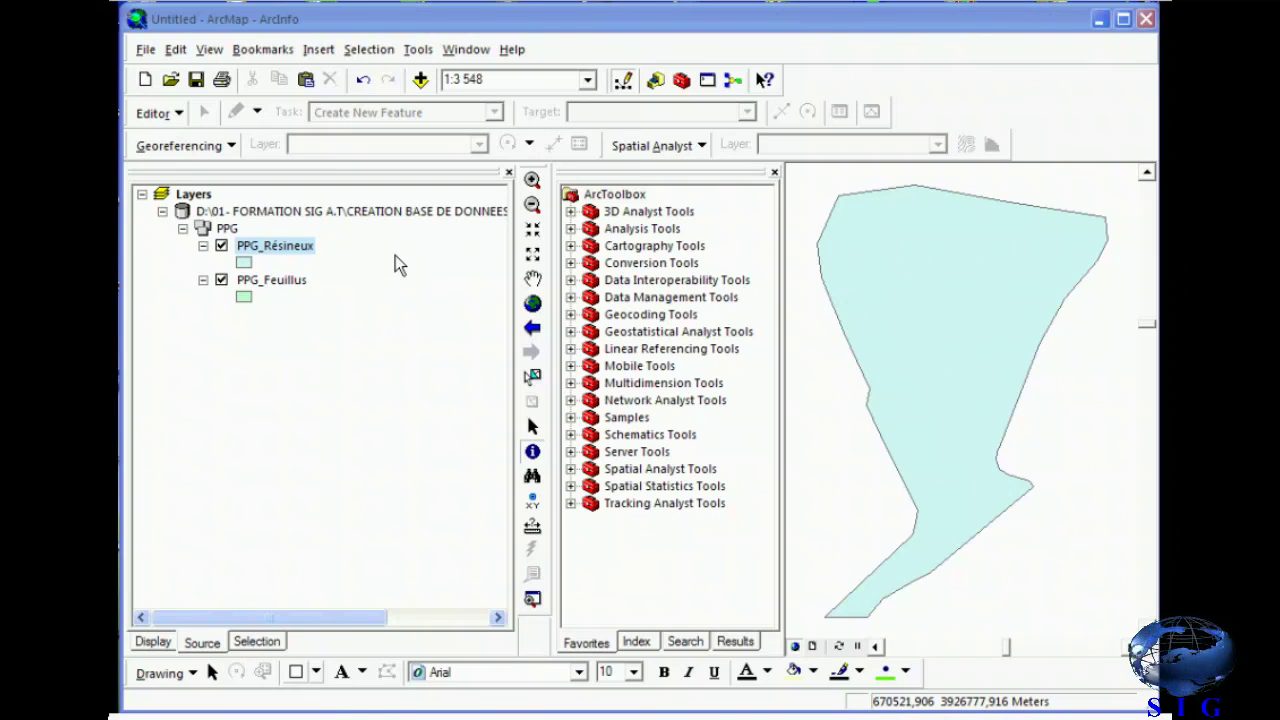
Remove the geodatabase source with its PPG_Résineux and PPG_Feuillus layers from the ArcMap document.
right_click(316, 212)
click(339, 222)
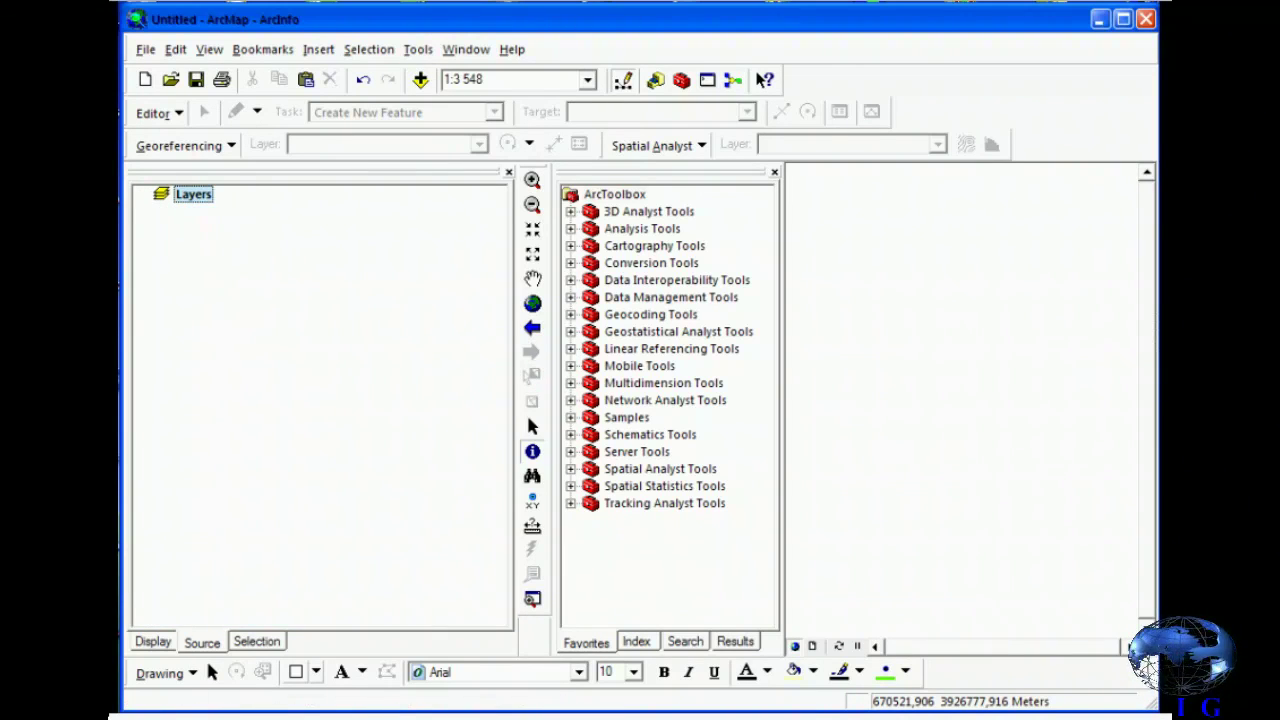
click(800, 520)
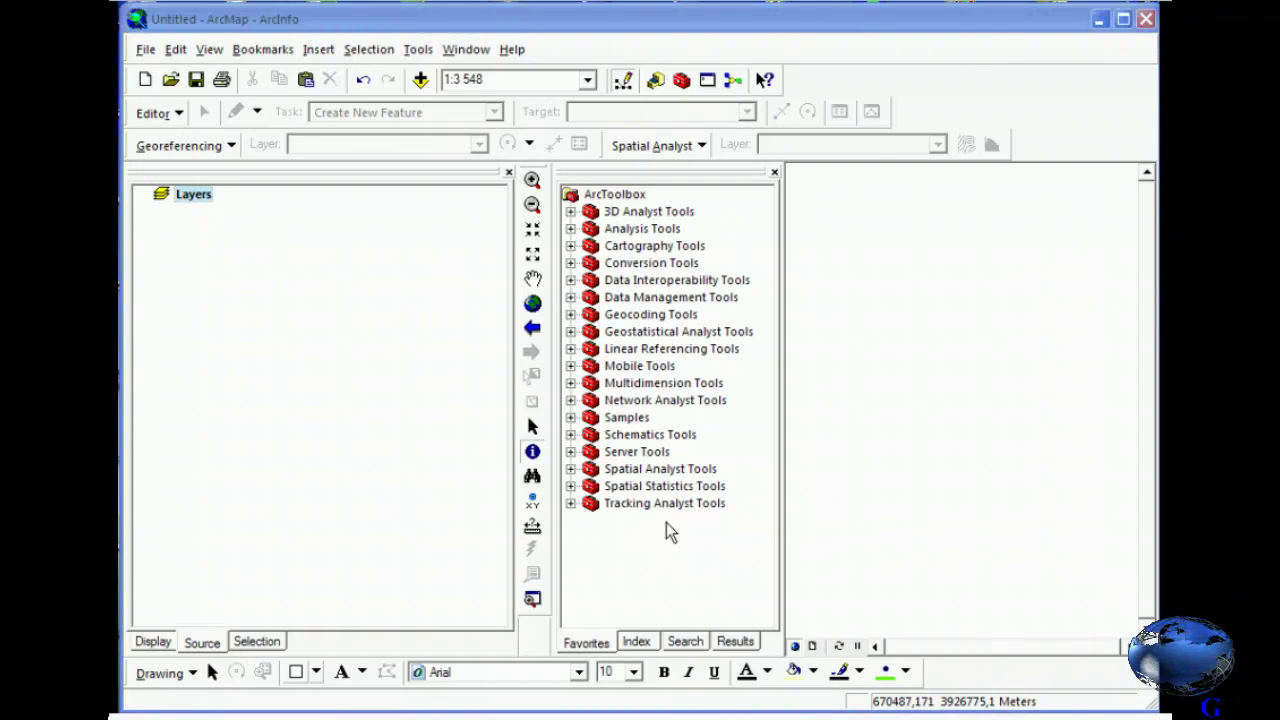